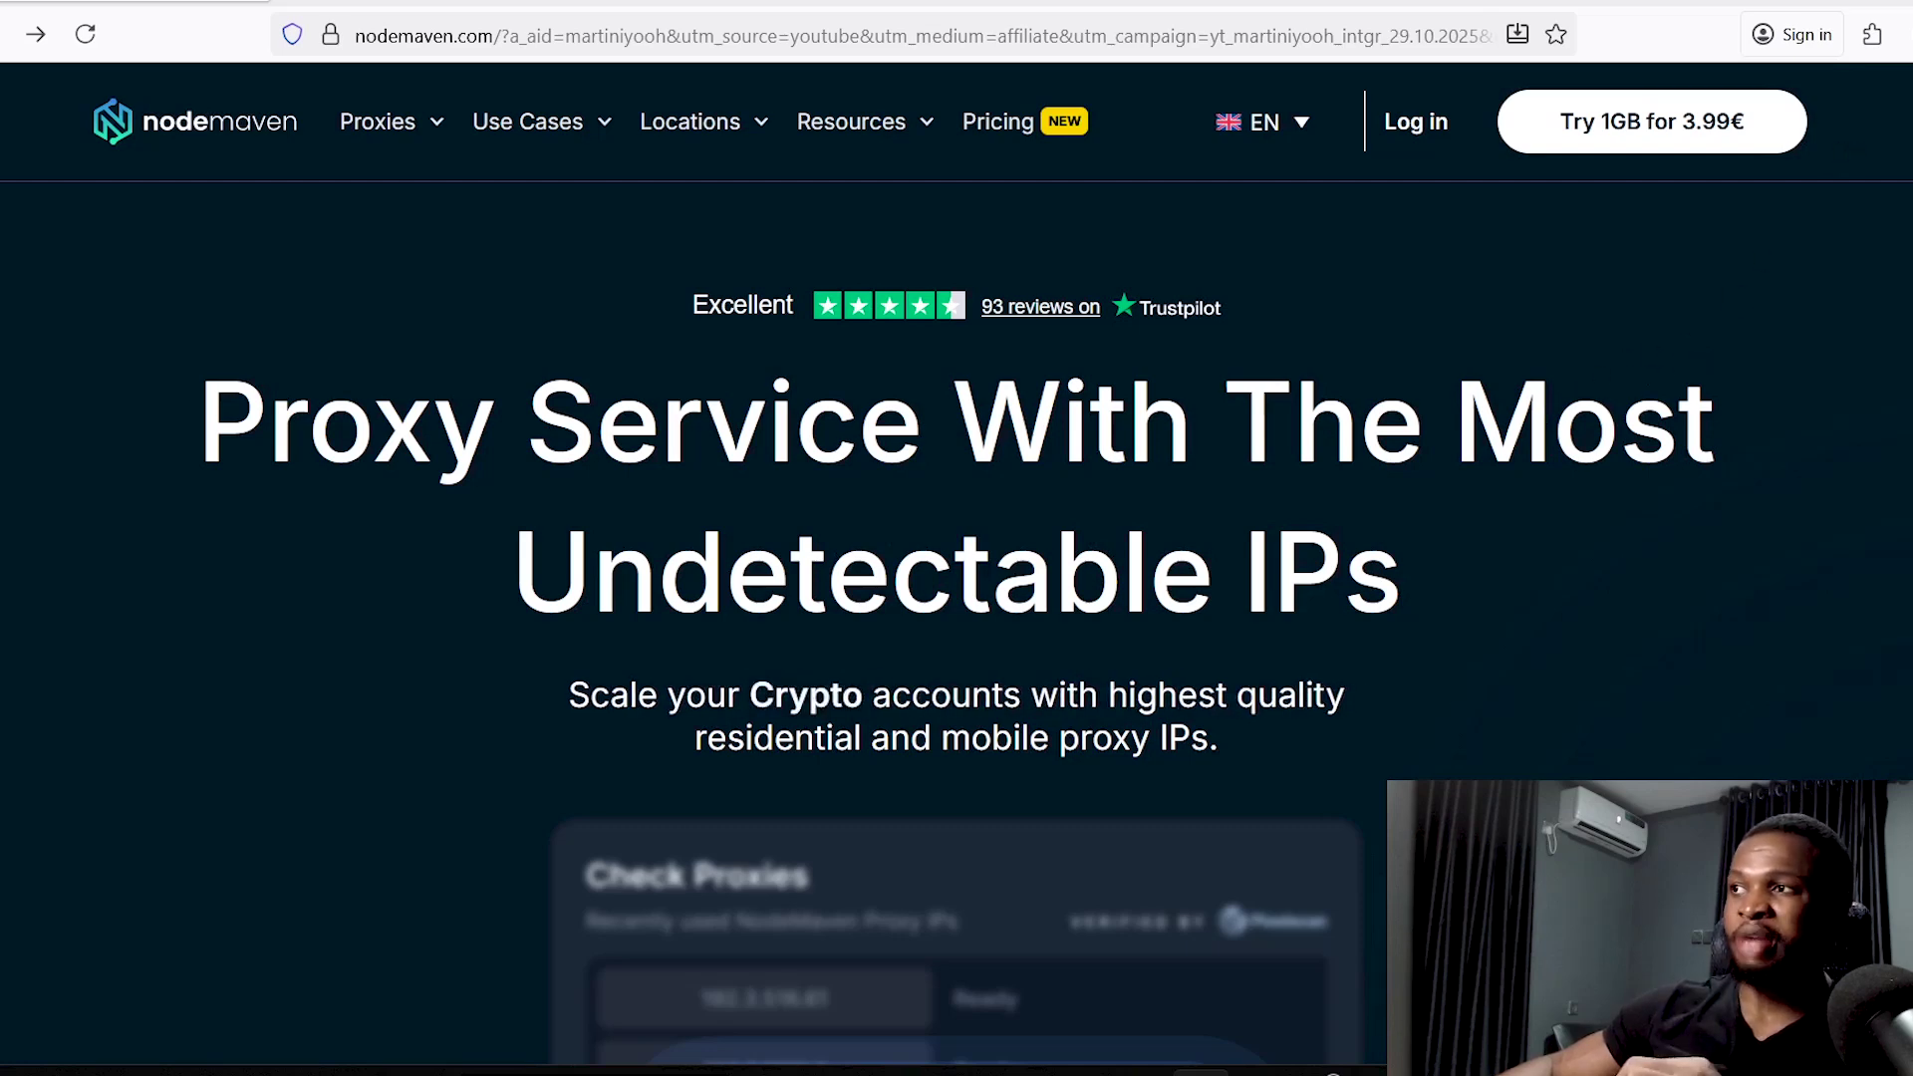
# Step: Run Check Proxy to view the recent proxy IP scores
pyautogui.scroll(-6, 957, 598)
pyautogui.scroll(1, 956, 597)
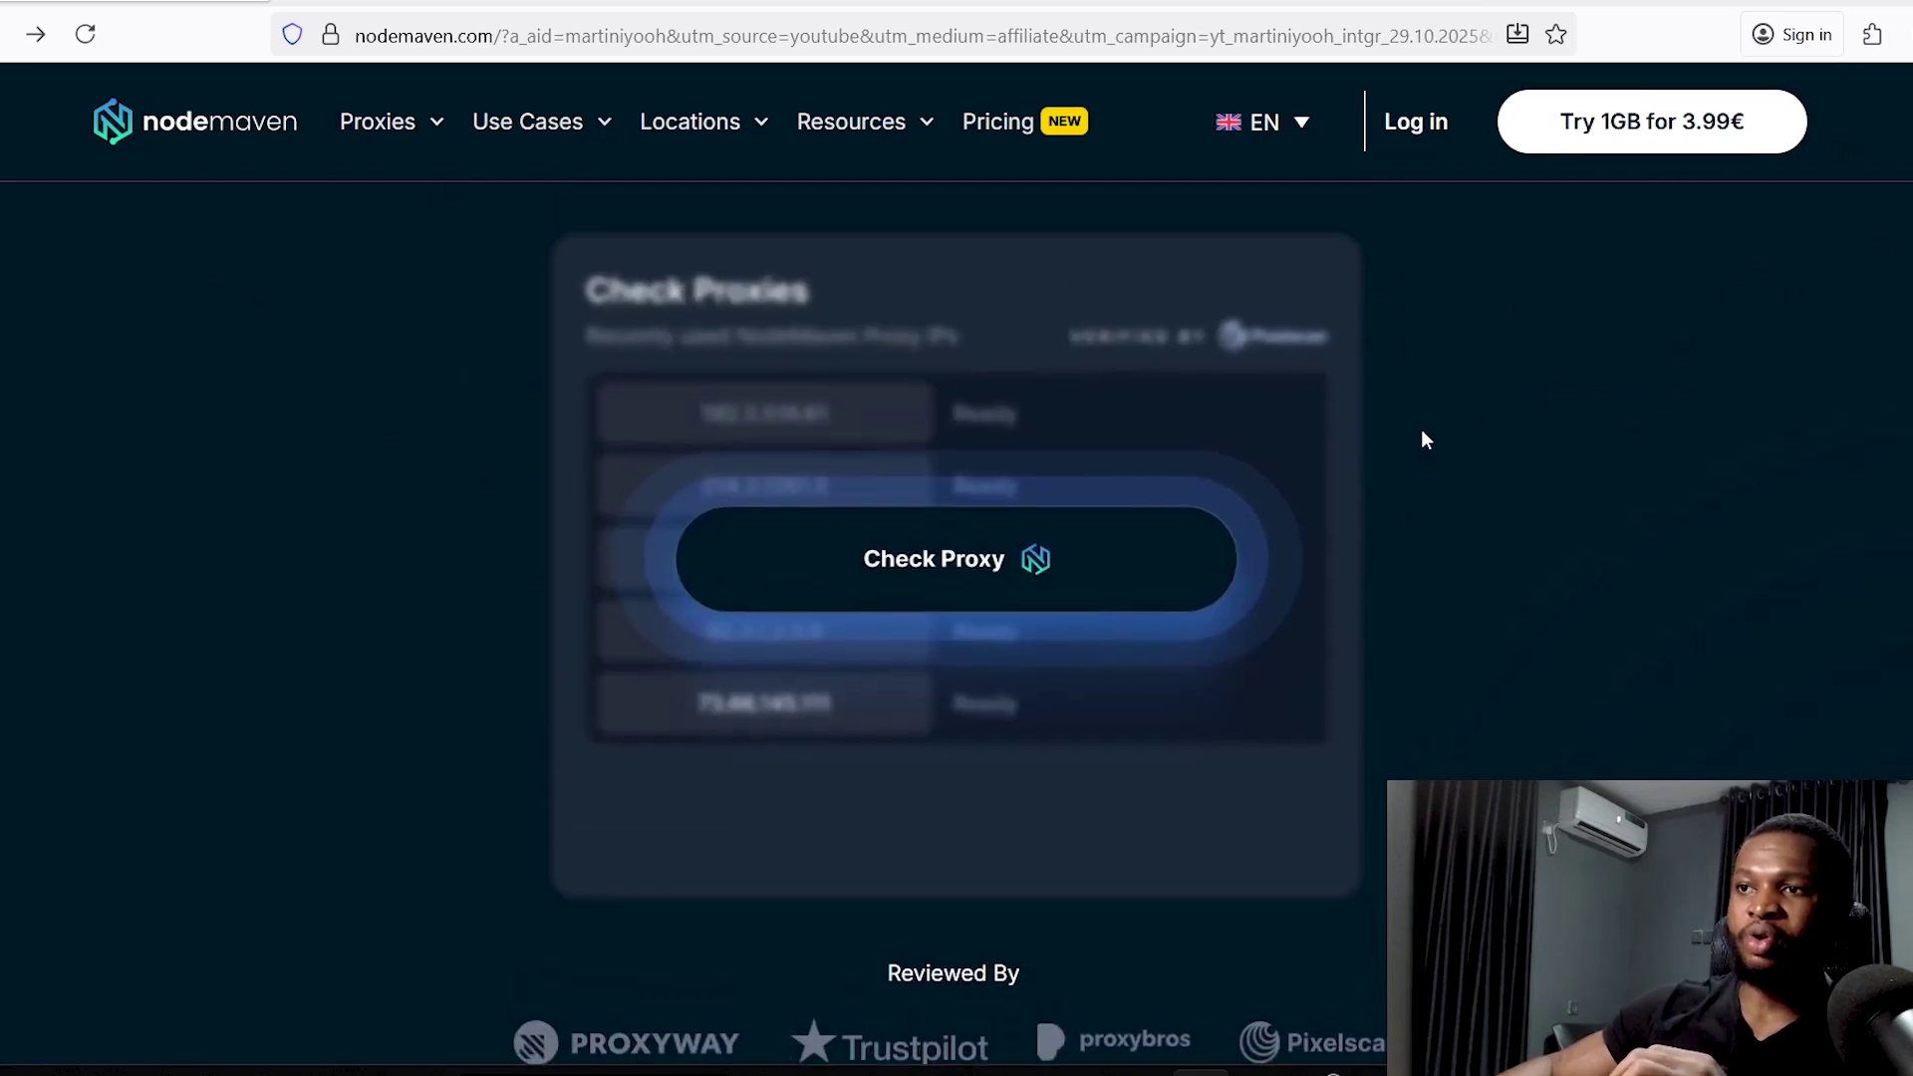
pyautogui.click(954, 554)
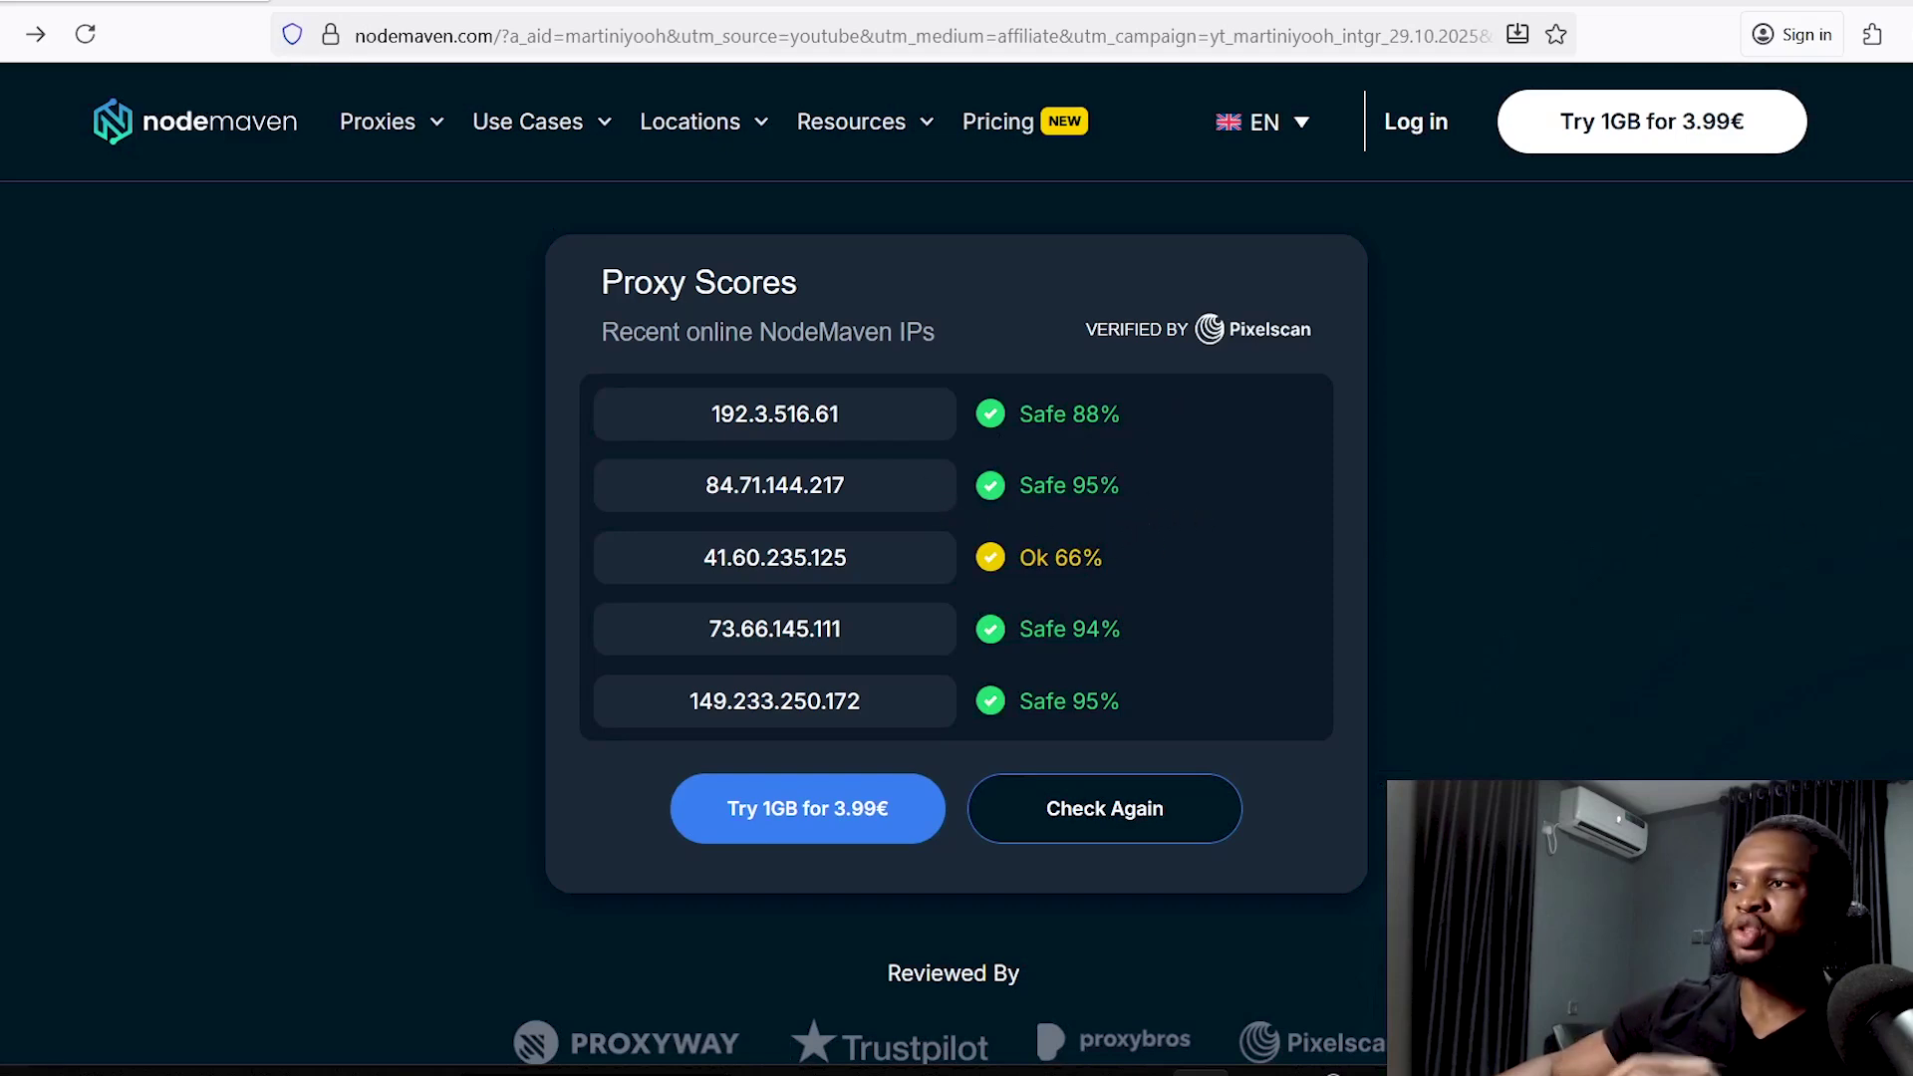
# Step: Review the three getting-started steps: Join Our Proxy Trial, Setup Your Proxy, Put It To Work
pyautogui.scroll(-20, 957, 618)
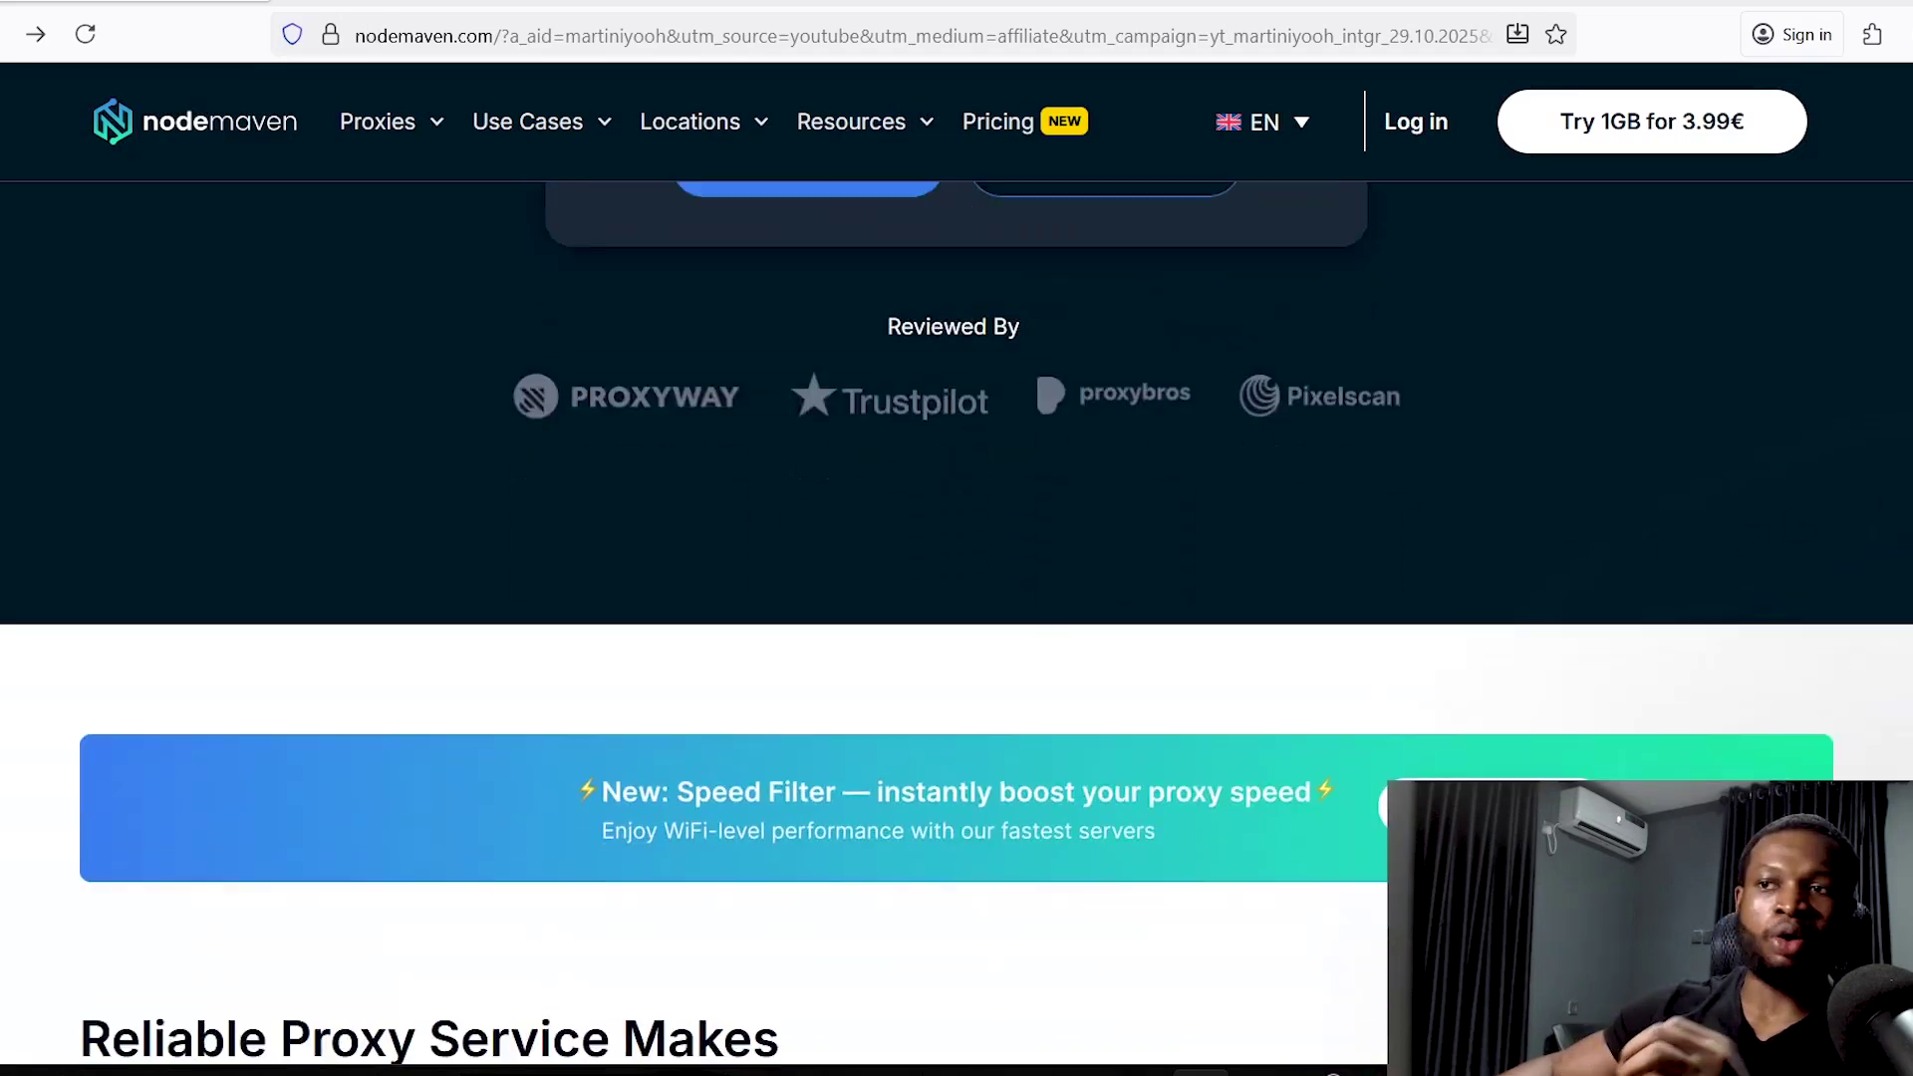
pyautogui.scroll(-20, 956, 618)
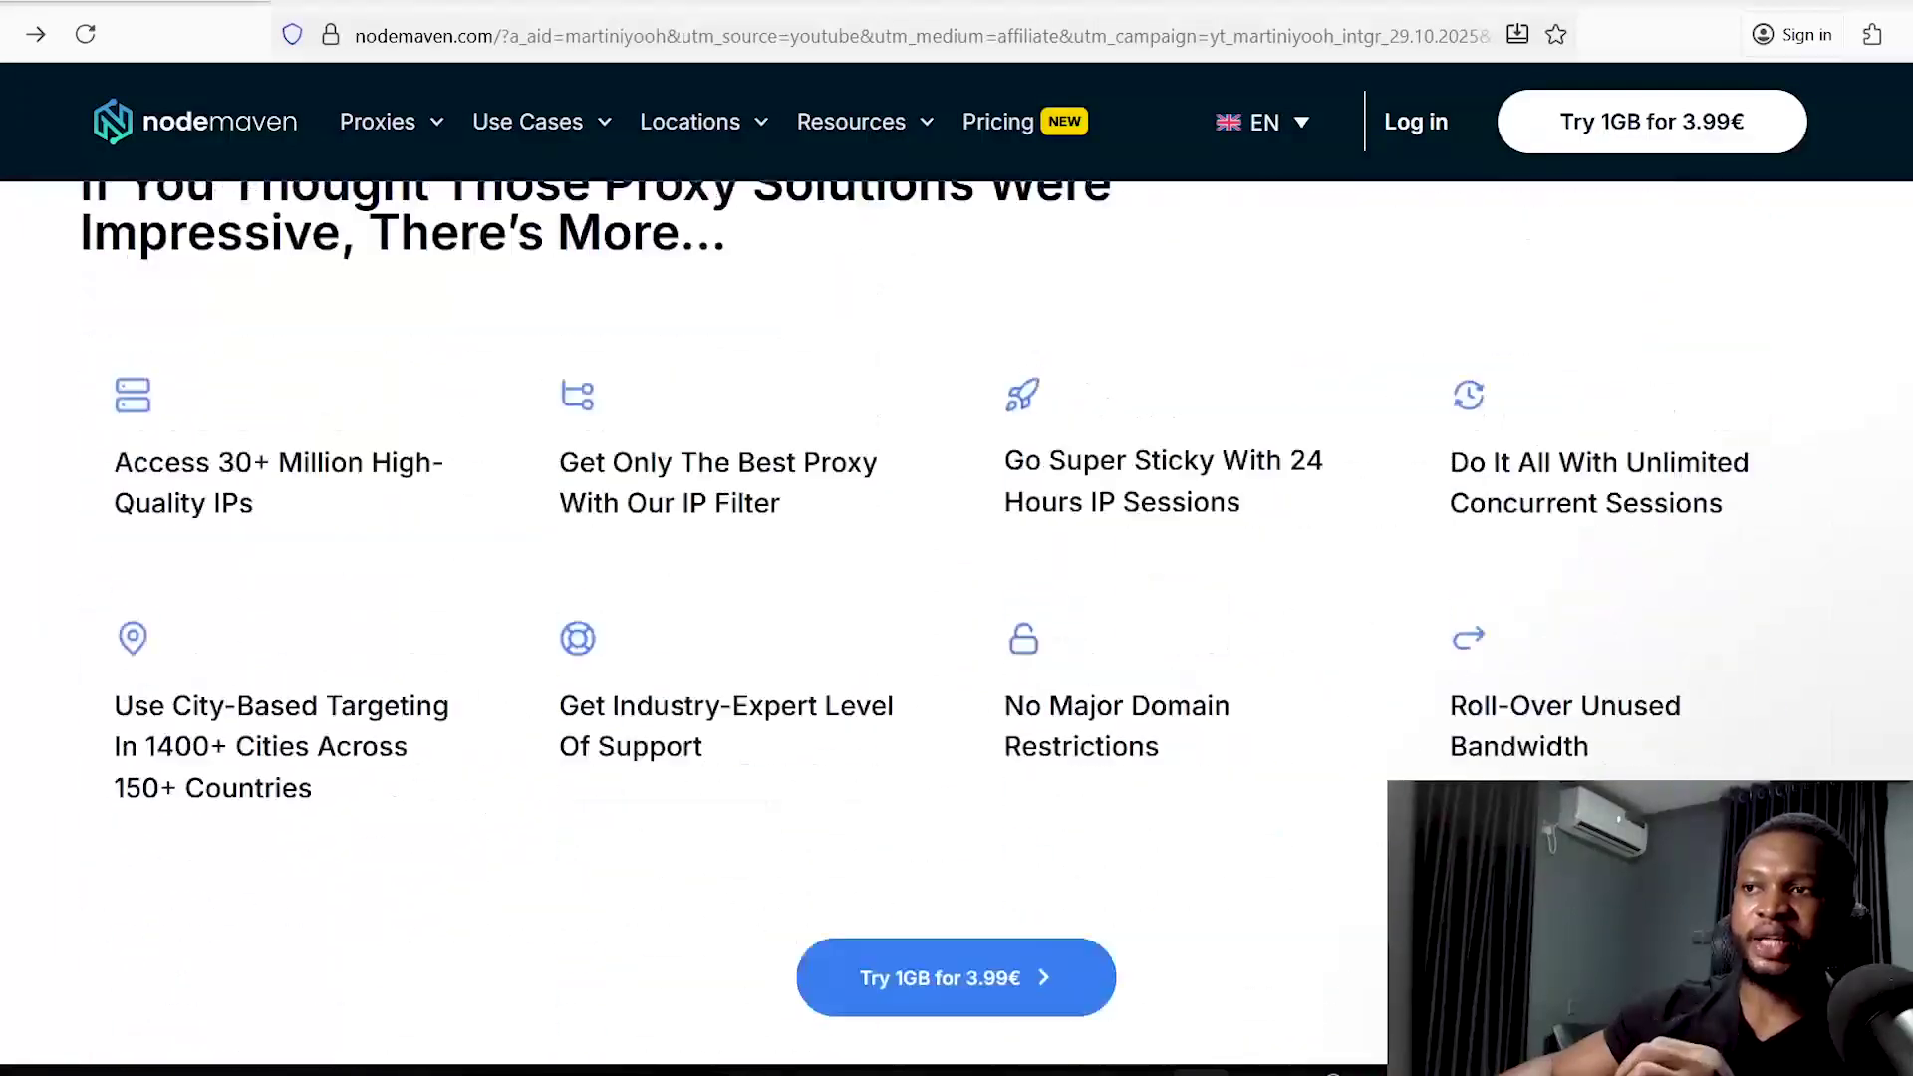
pyautogui.scroll(-6, 957, 617)
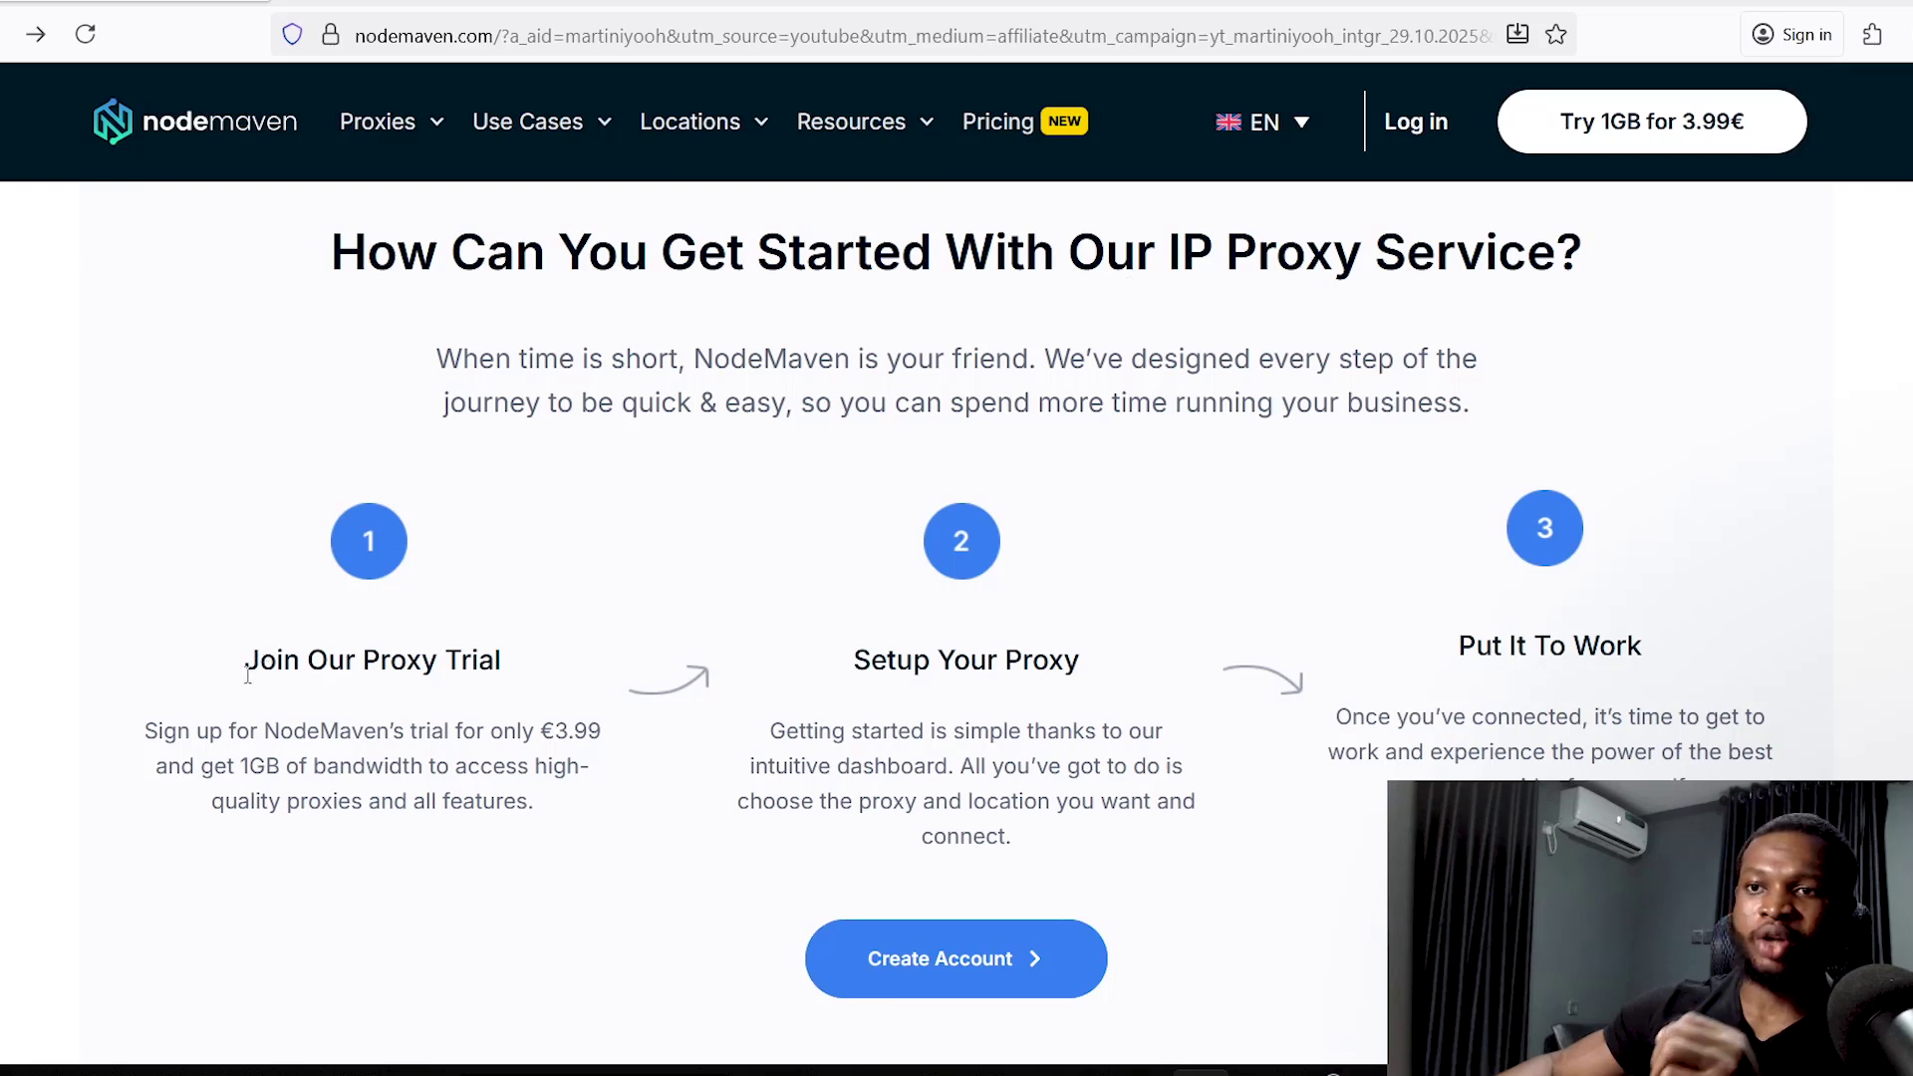
pyautogui.moveTo(267, 663); pyautogui.dragTo(619, 679)
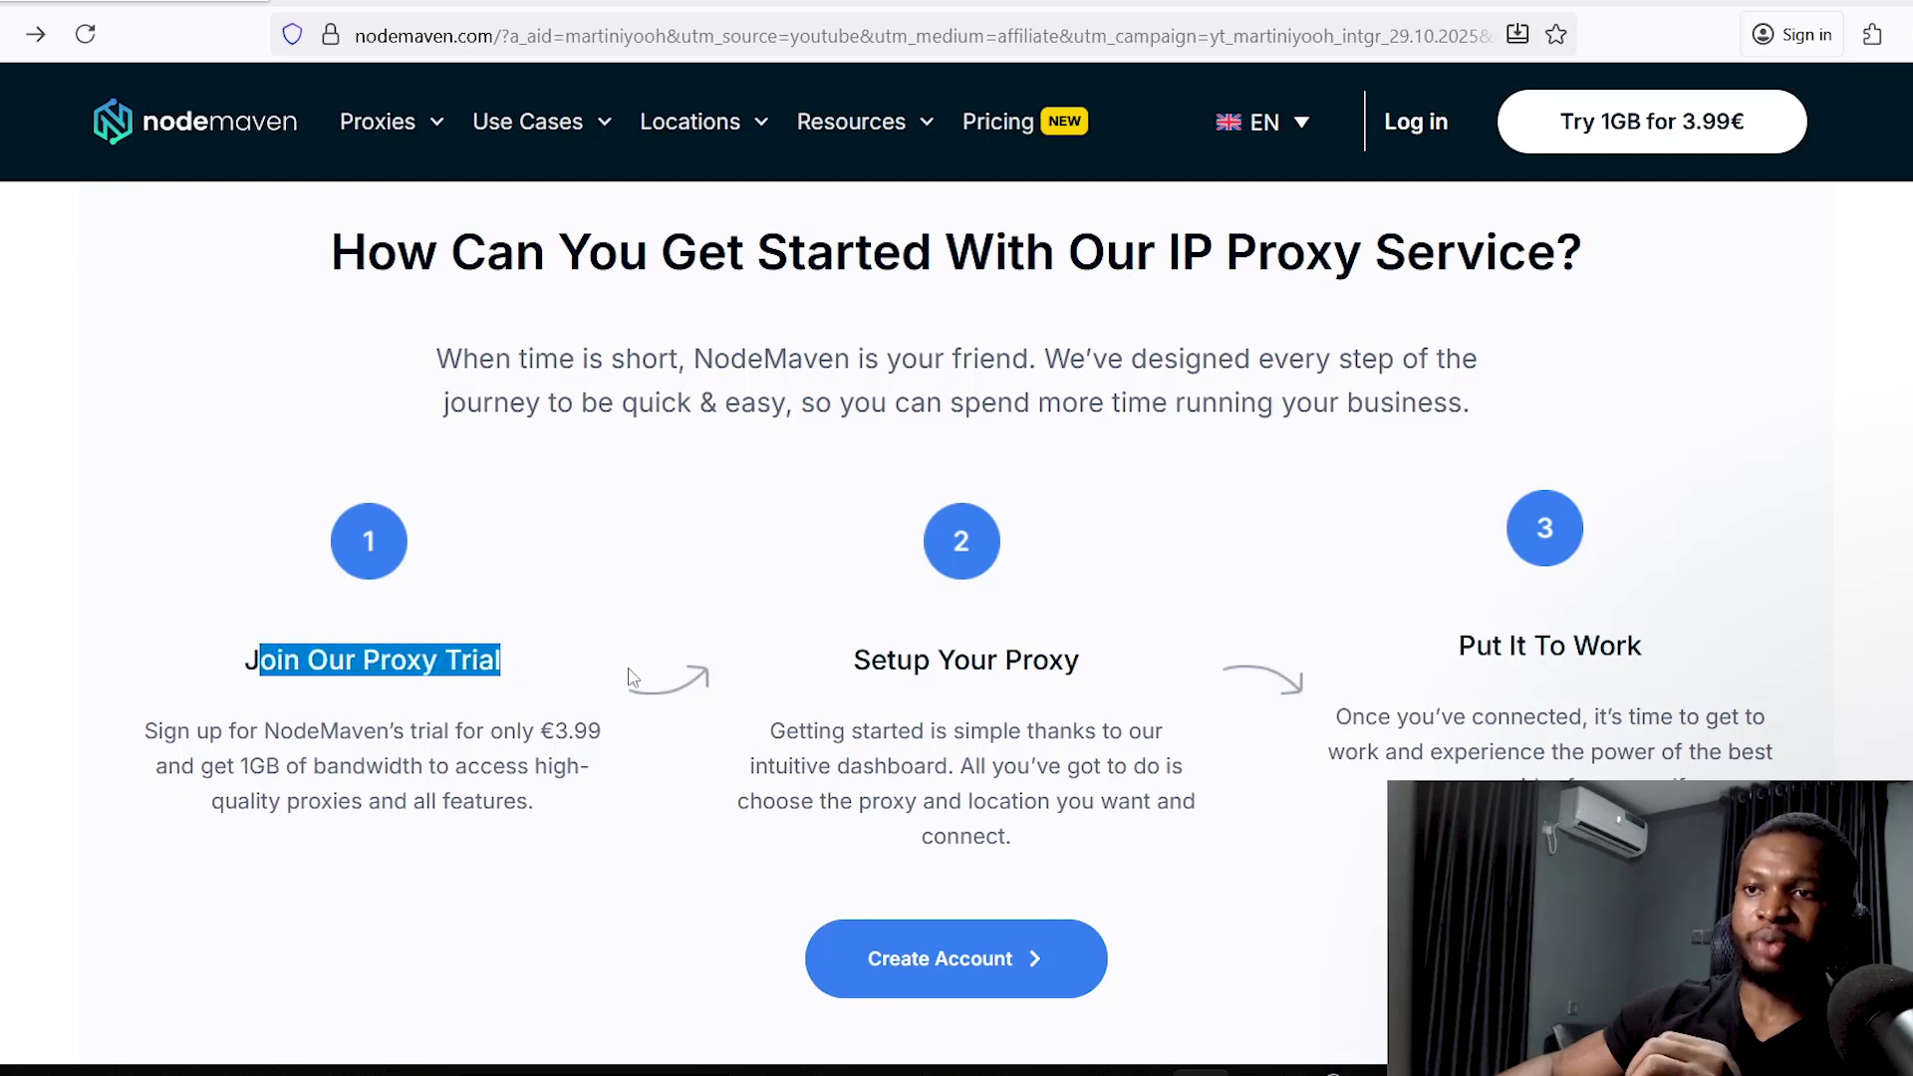
pyautogui.moveTo(853, 661); pyautogui.dragTo(1158, 668)
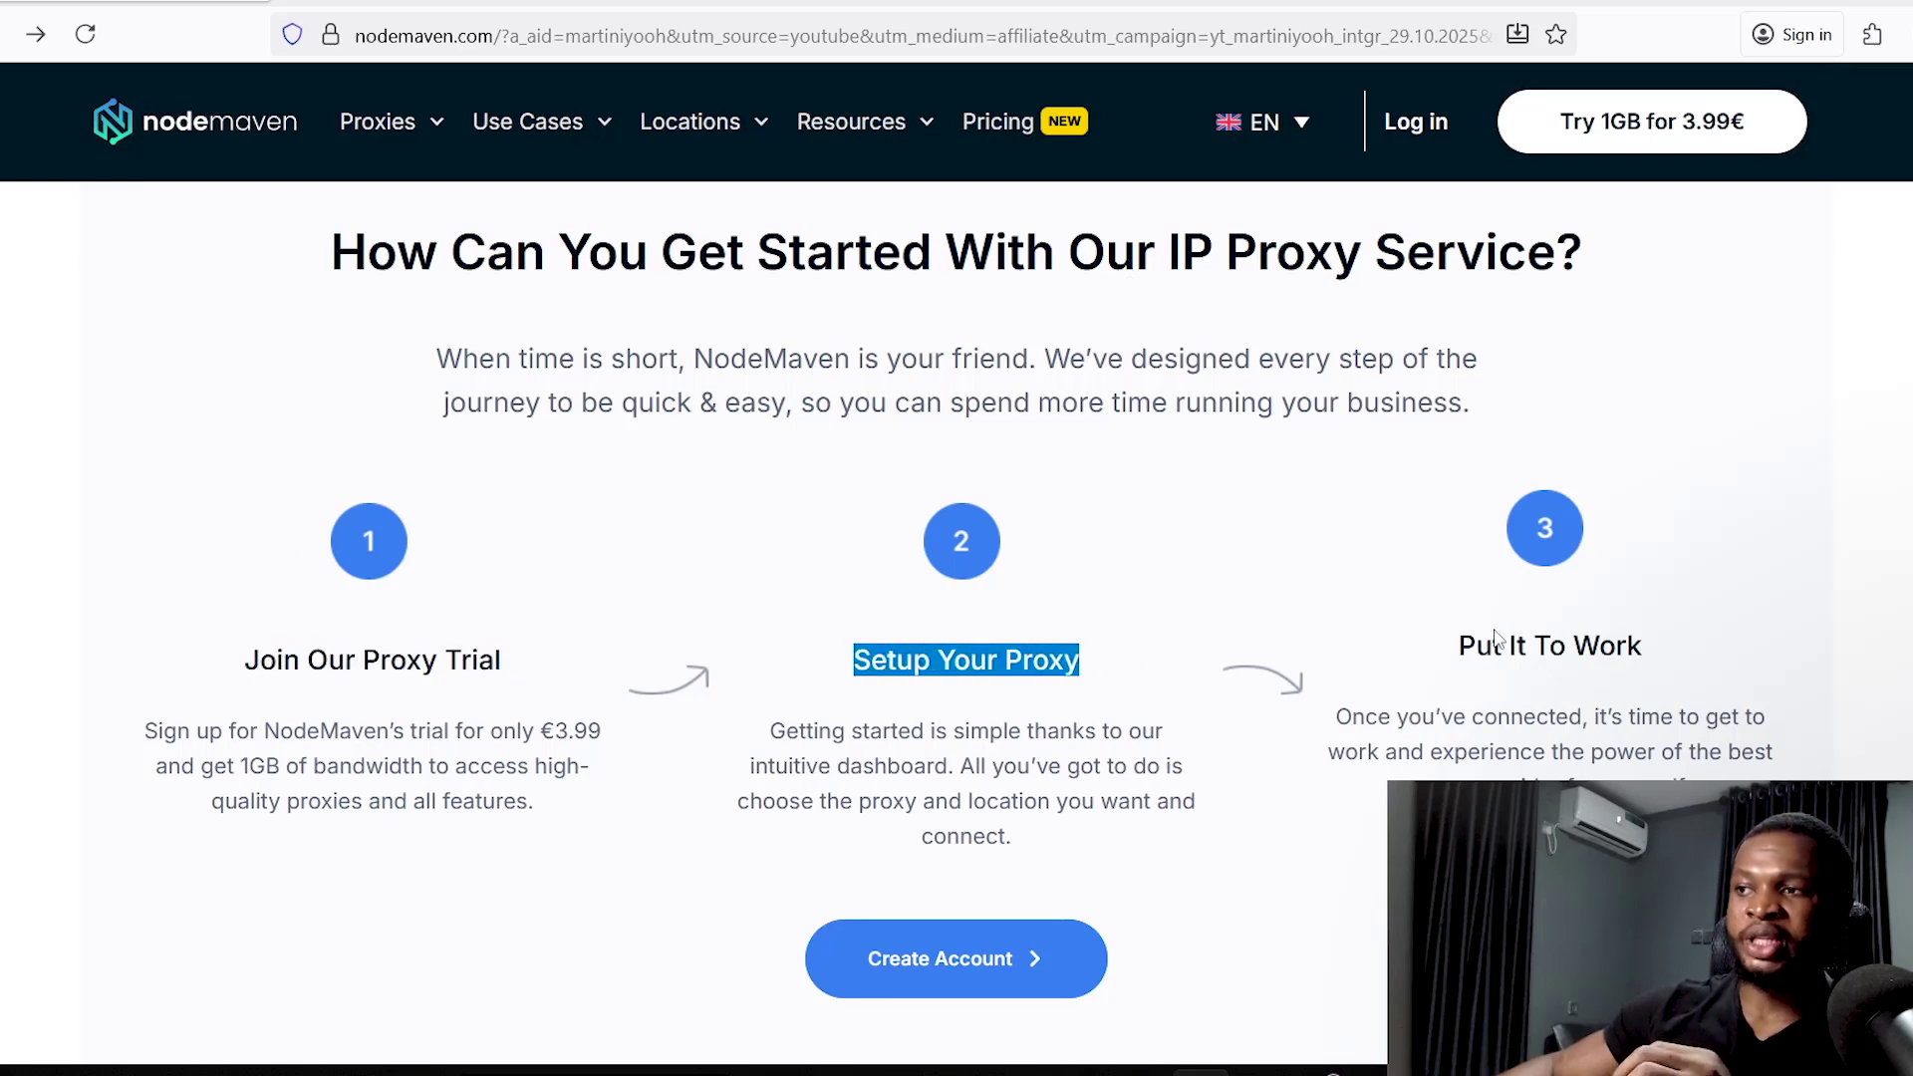
pyautogui.moveTo(1459, 650); pyautogui.dragTo(1696, 660)
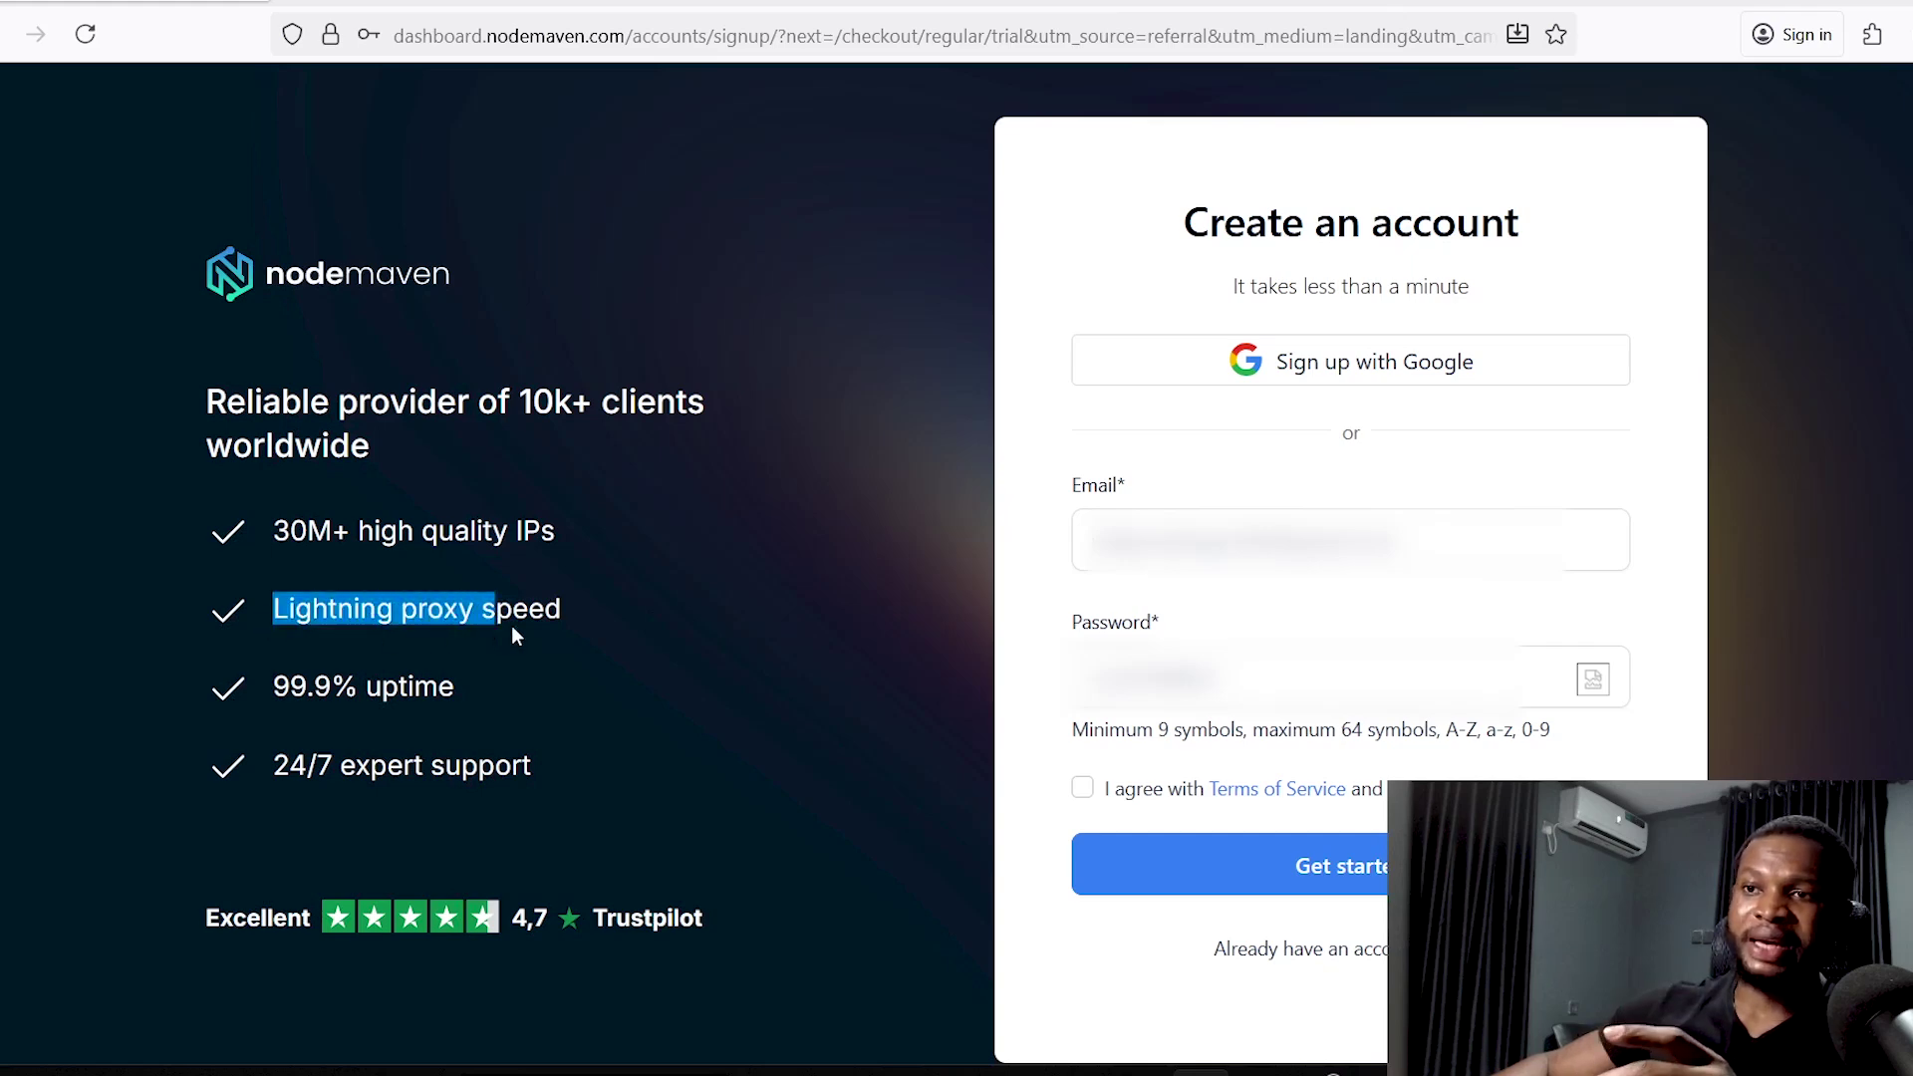
# Step: Highlight the 99.9% uptime and 24/7 expert support claims on the sign-up page
pyautogui.click(626, 634)
pyautogui.moveTo(287, 688); pyautogui.dragTo(526, 705)
pyautogui.click(538, 704)
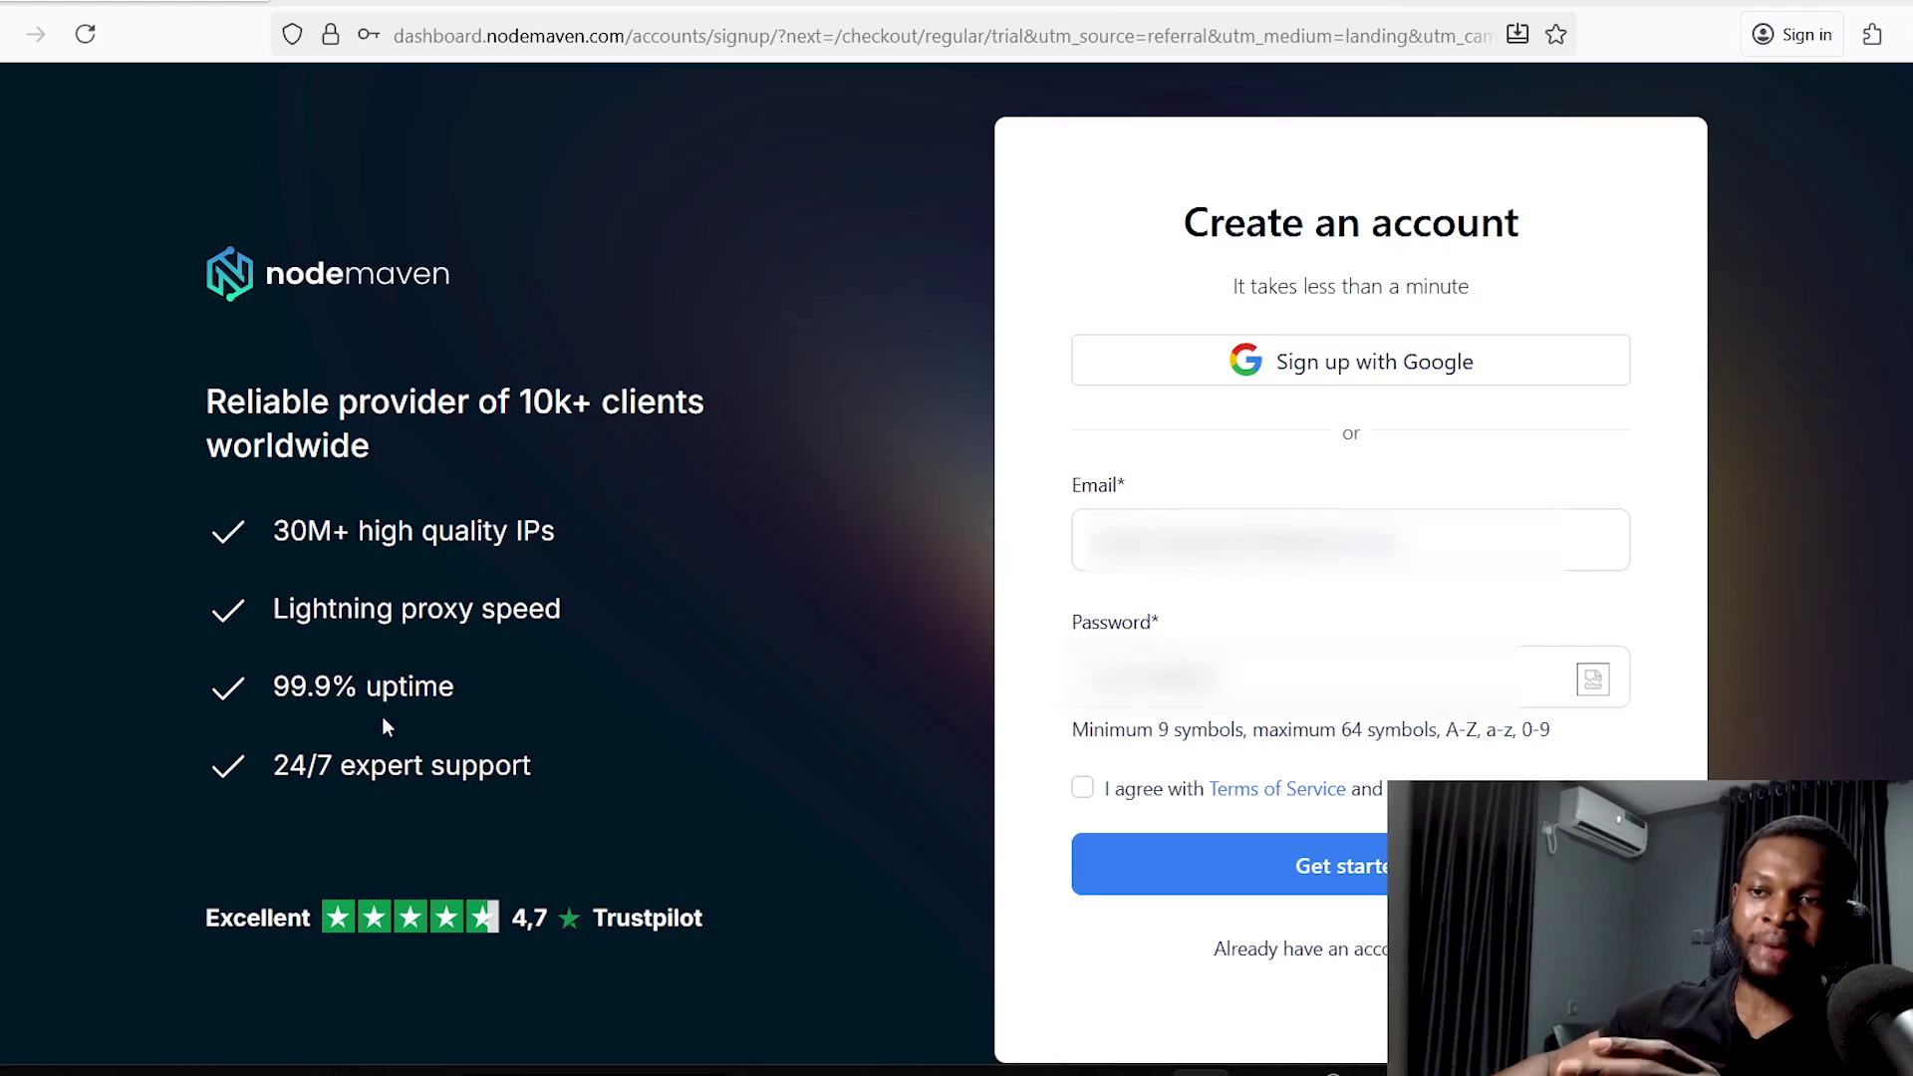
pyautogui.moveTo(274, 778); pyautogui.dragTo(378, 792)
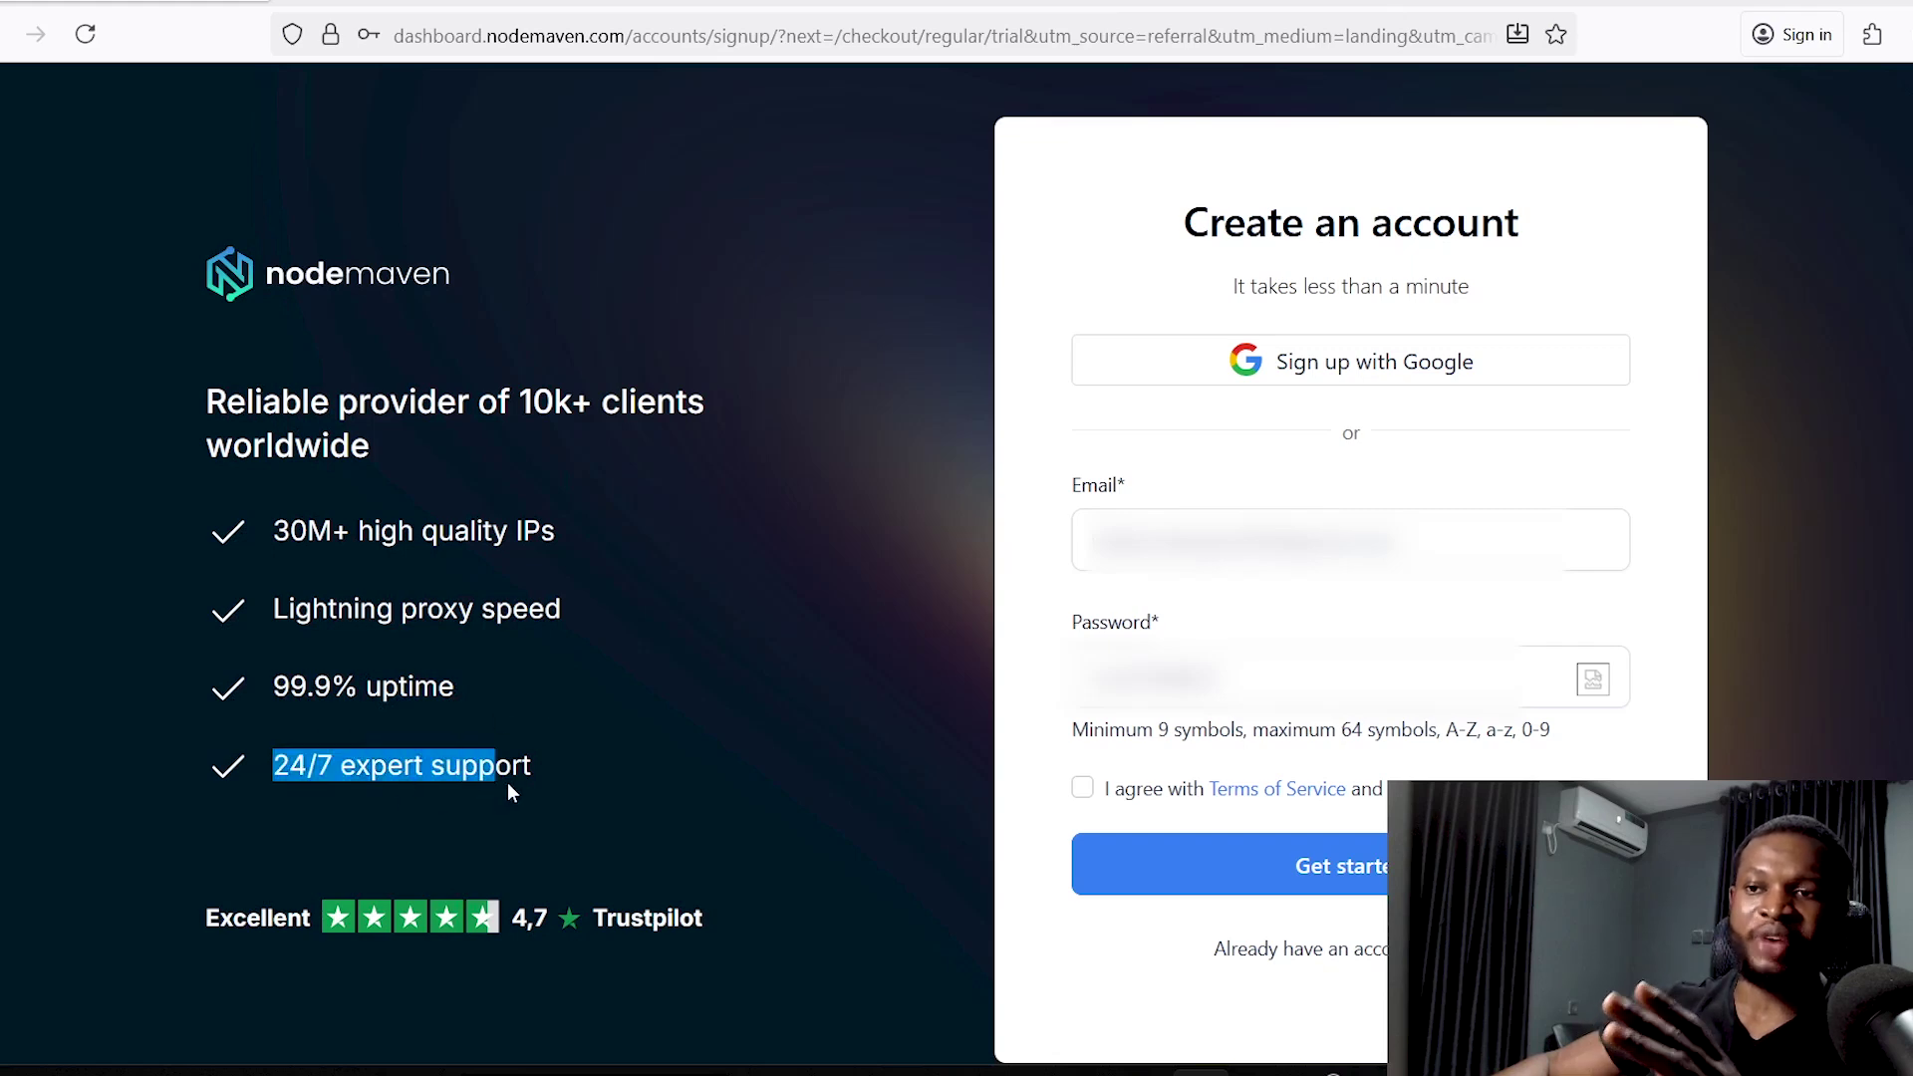
pyautogui.click(621, 764)
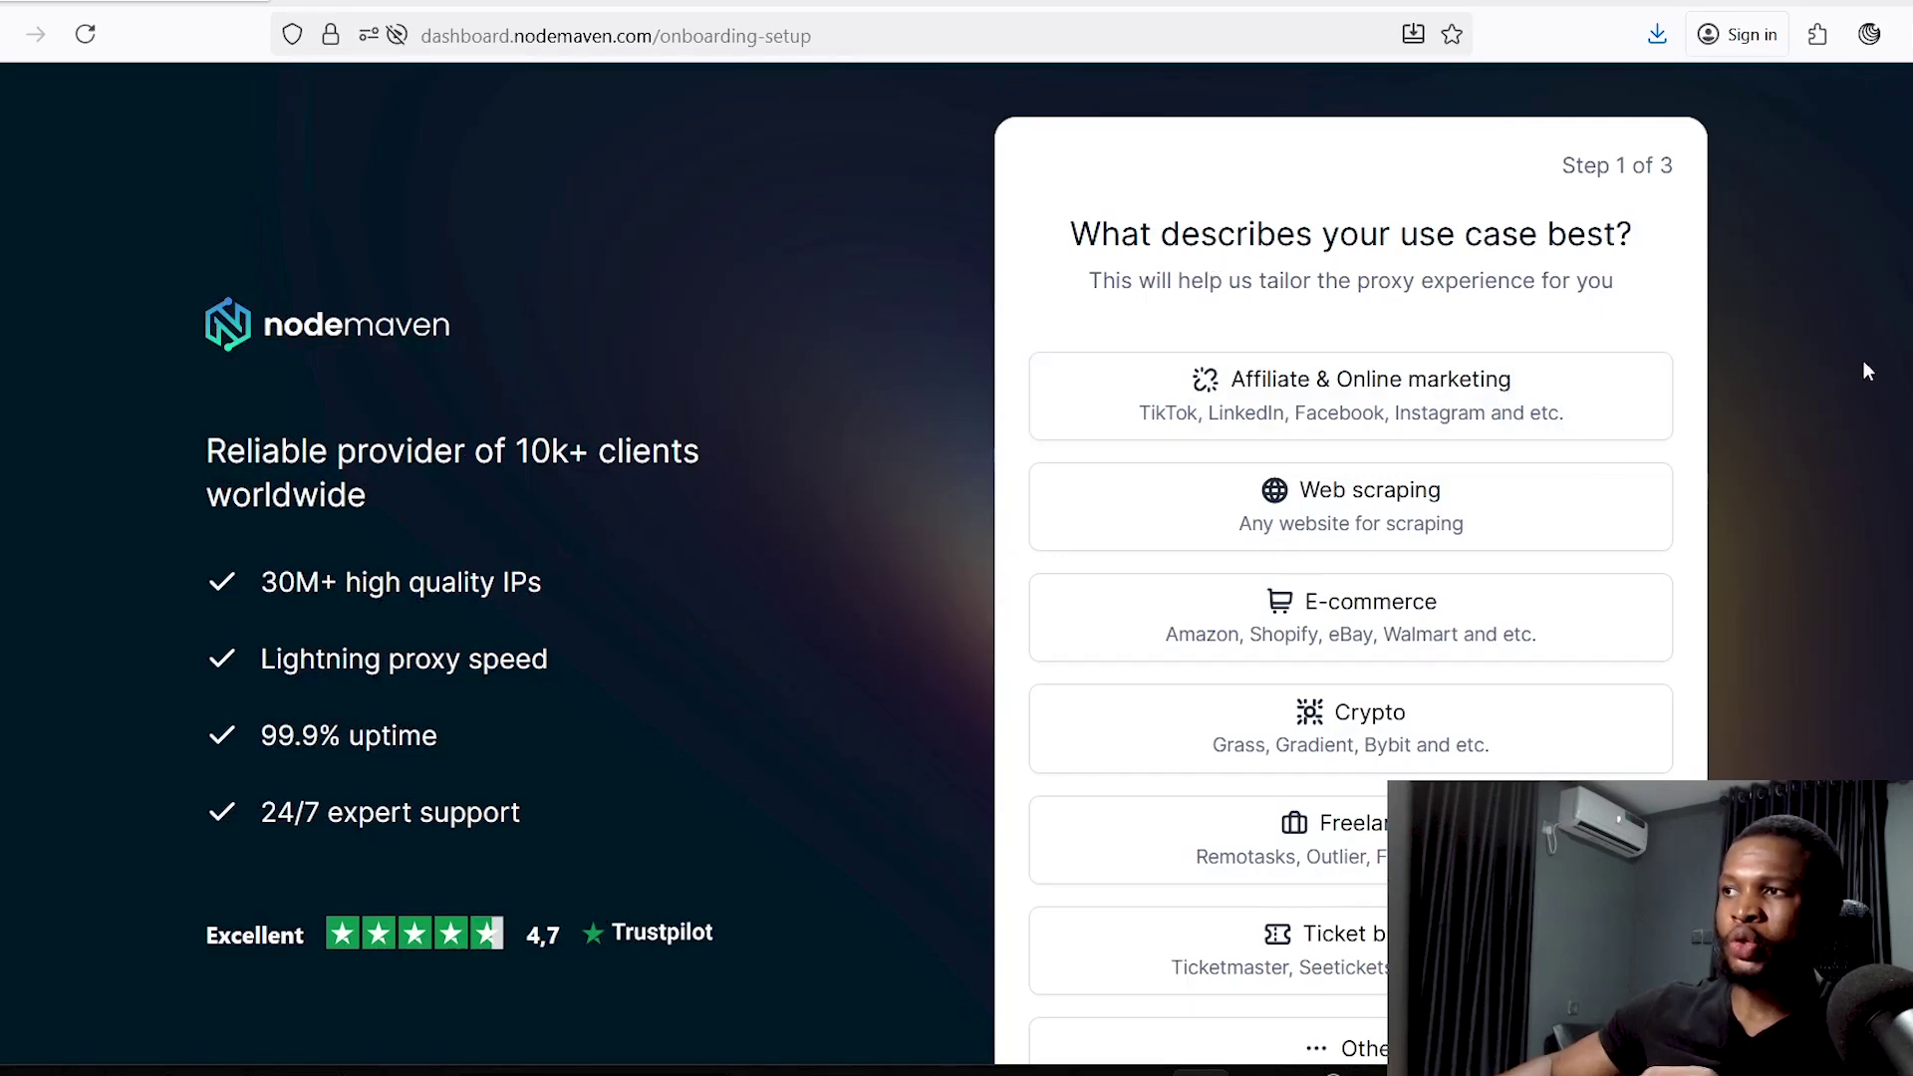
# Step: Answer onboarding with Freelance, Integrate it into my code, and WhatsApp as contact, then save
pyautogui.scroll(-2, 1220, 369)
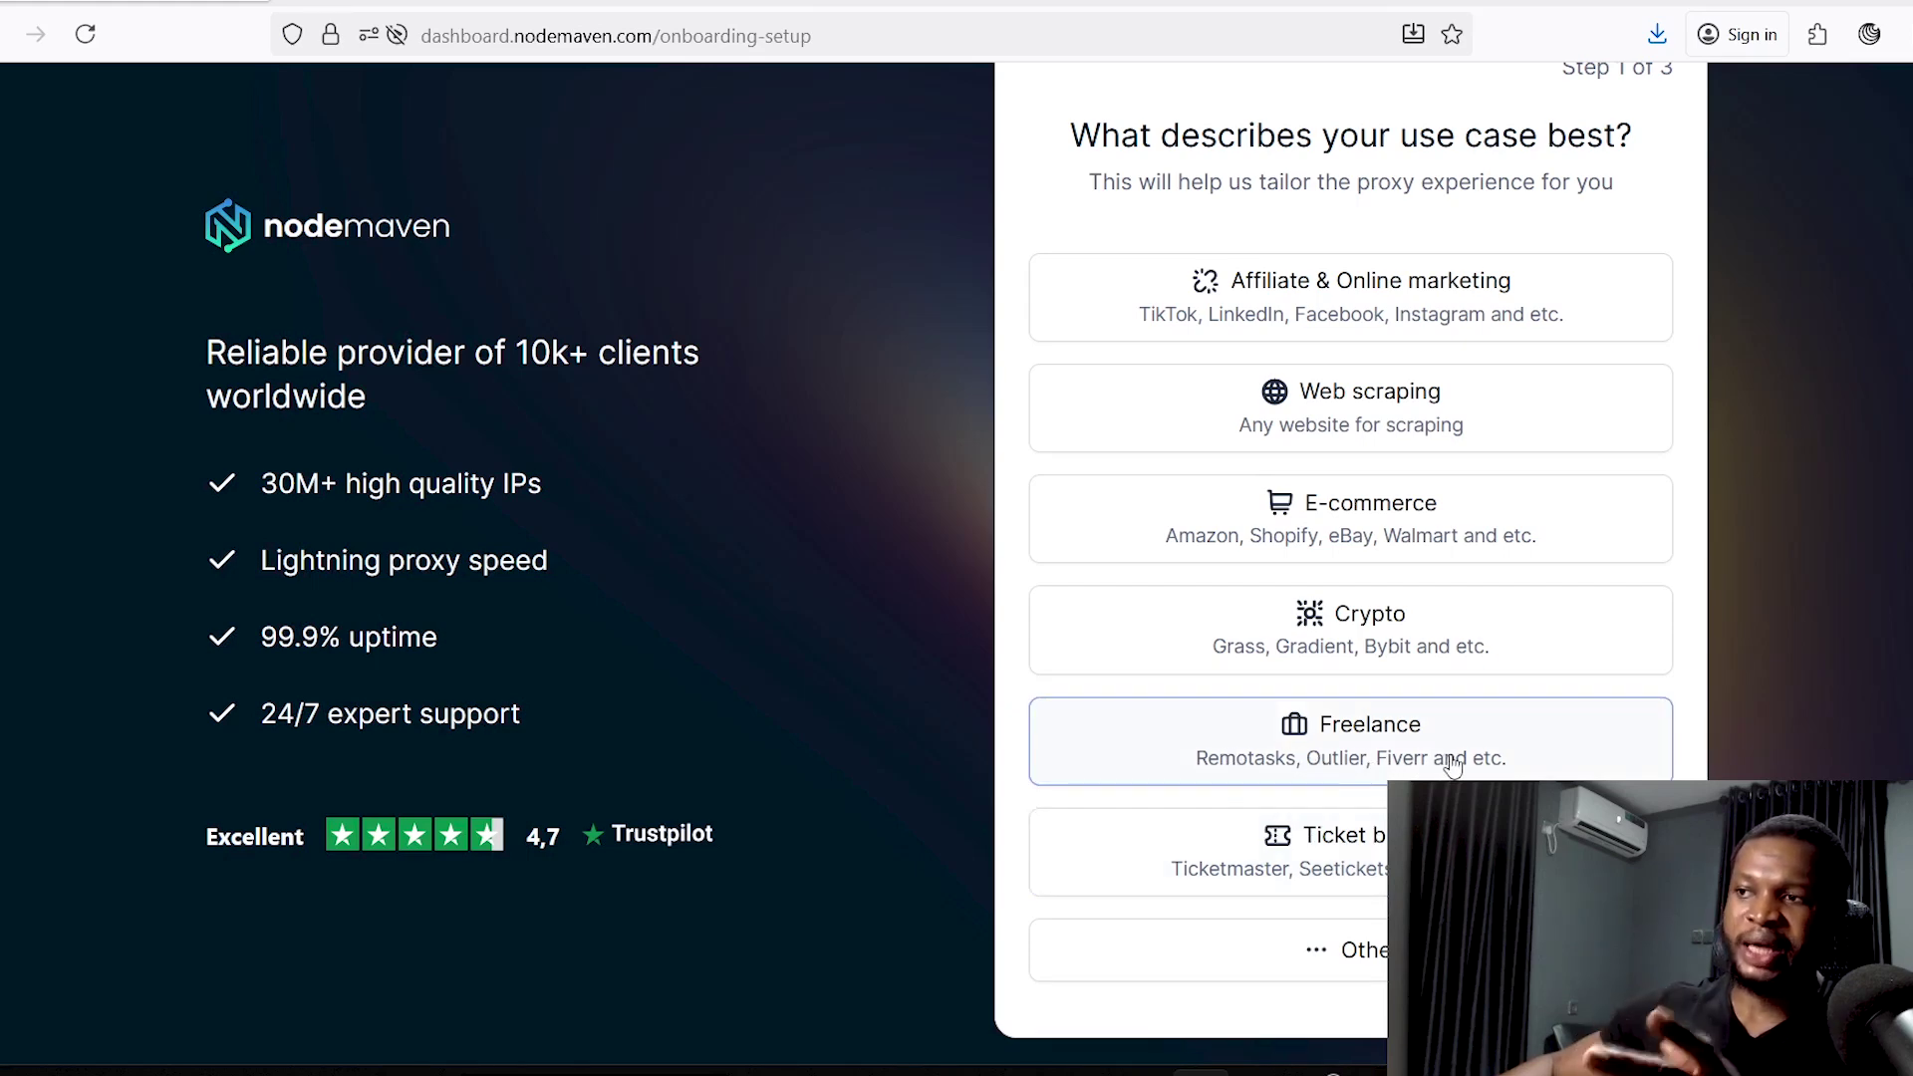
pyautogui.click(1388, 747)
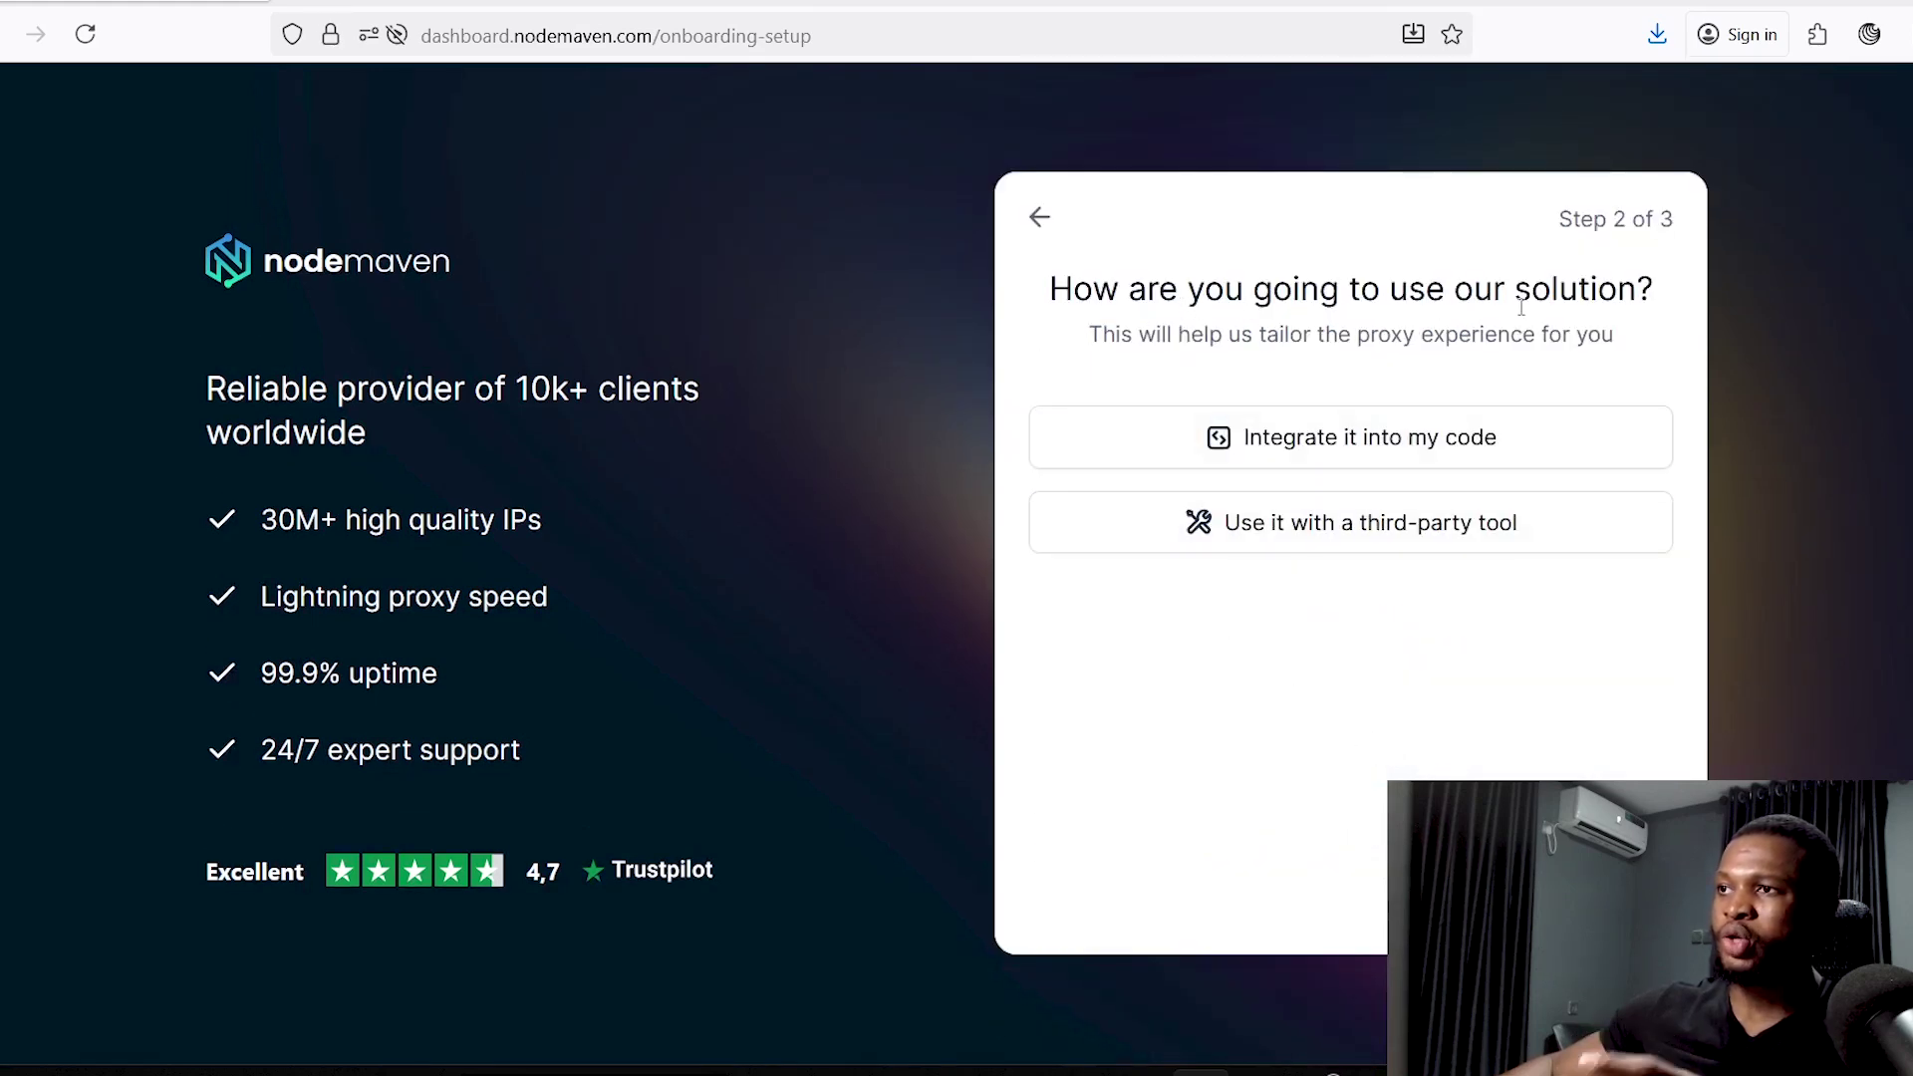
pyautogui.click(1329, 447)
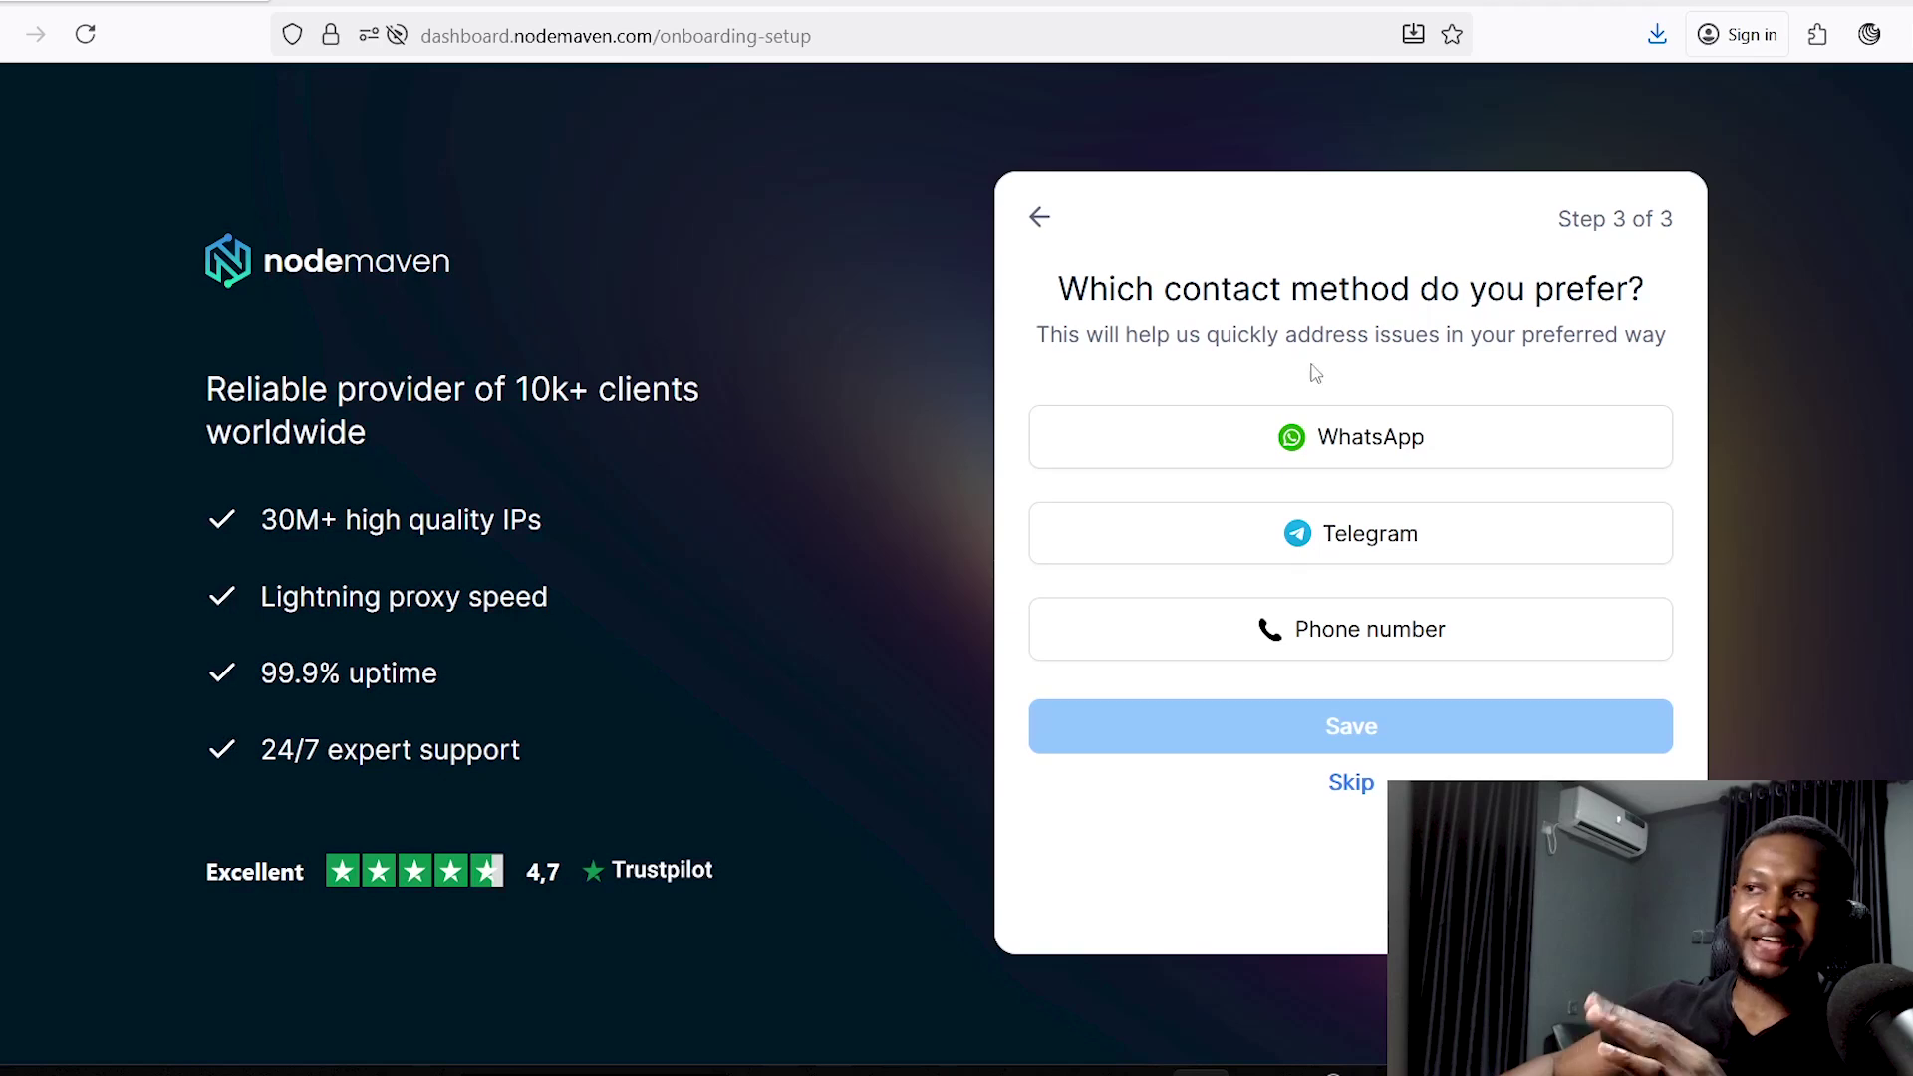
pyautogui.click(1363, 450)
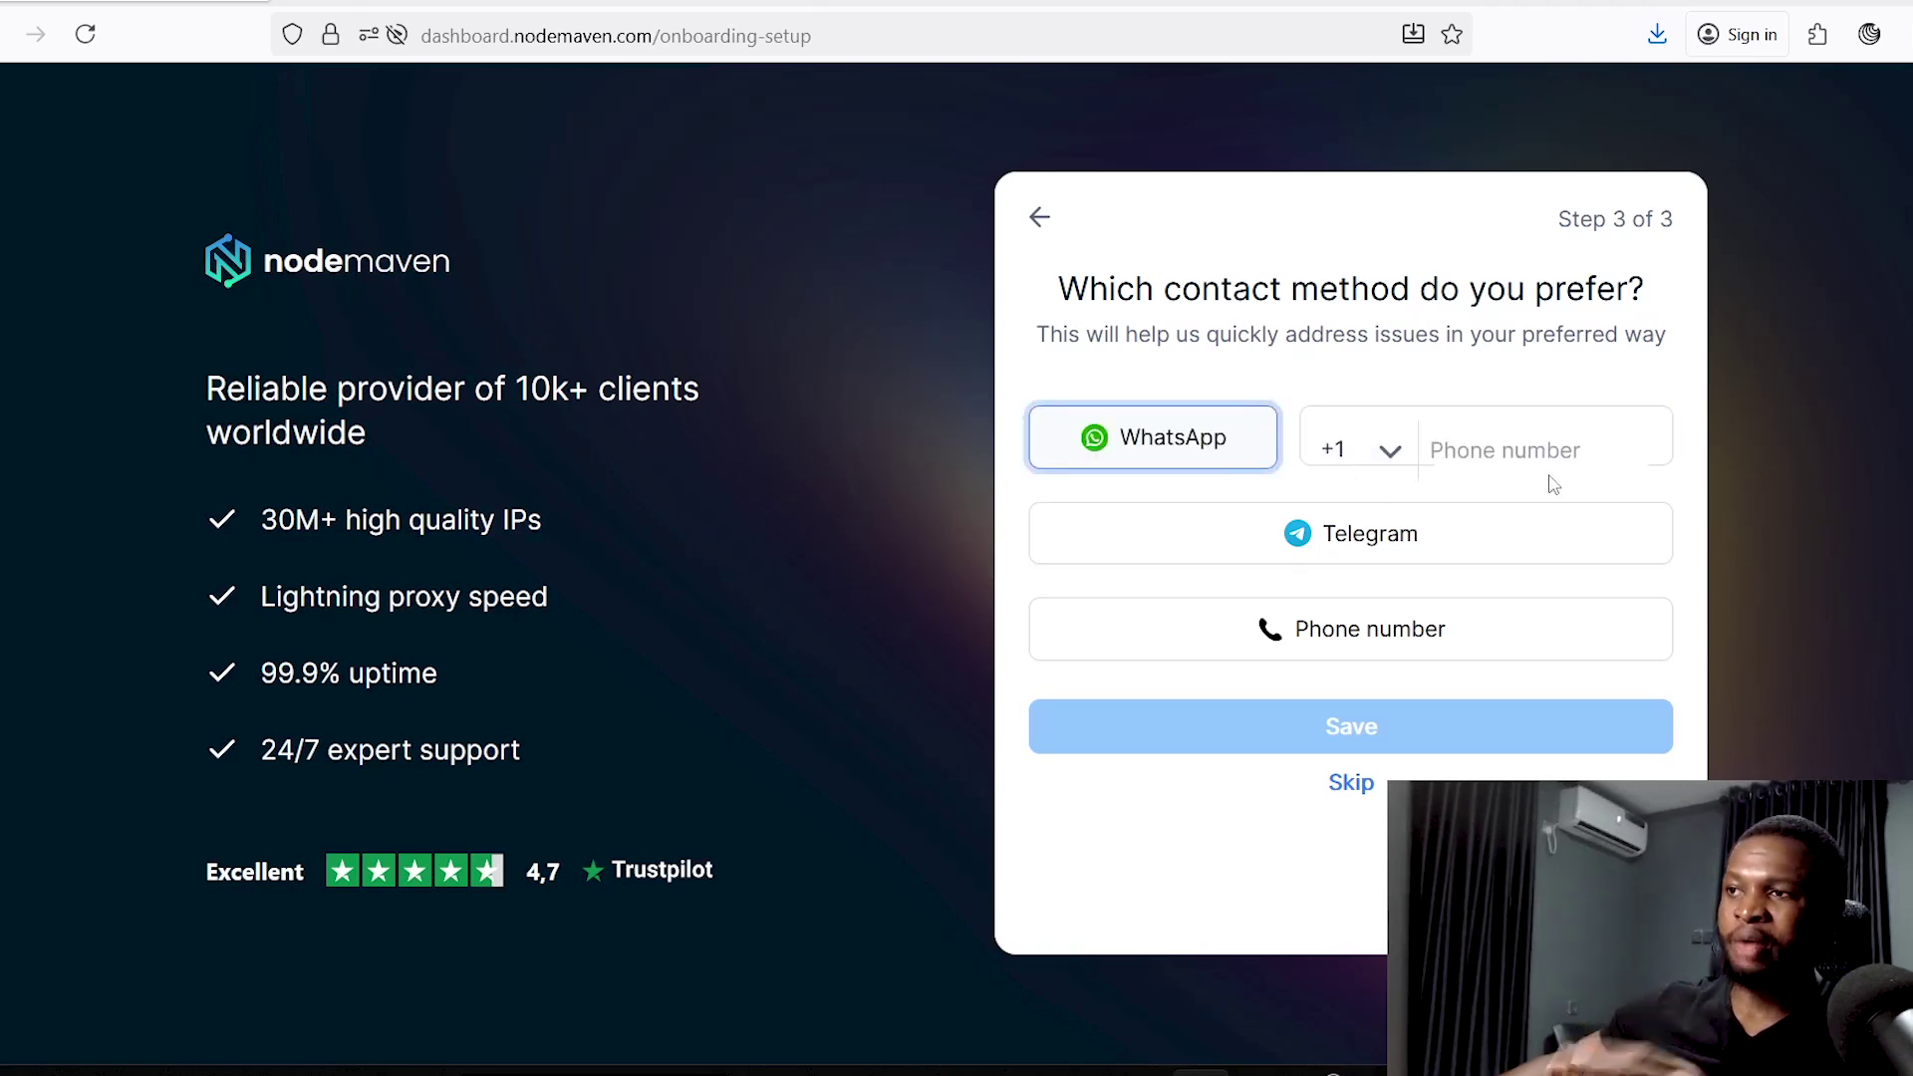
pyautogui.click(1369, 734)
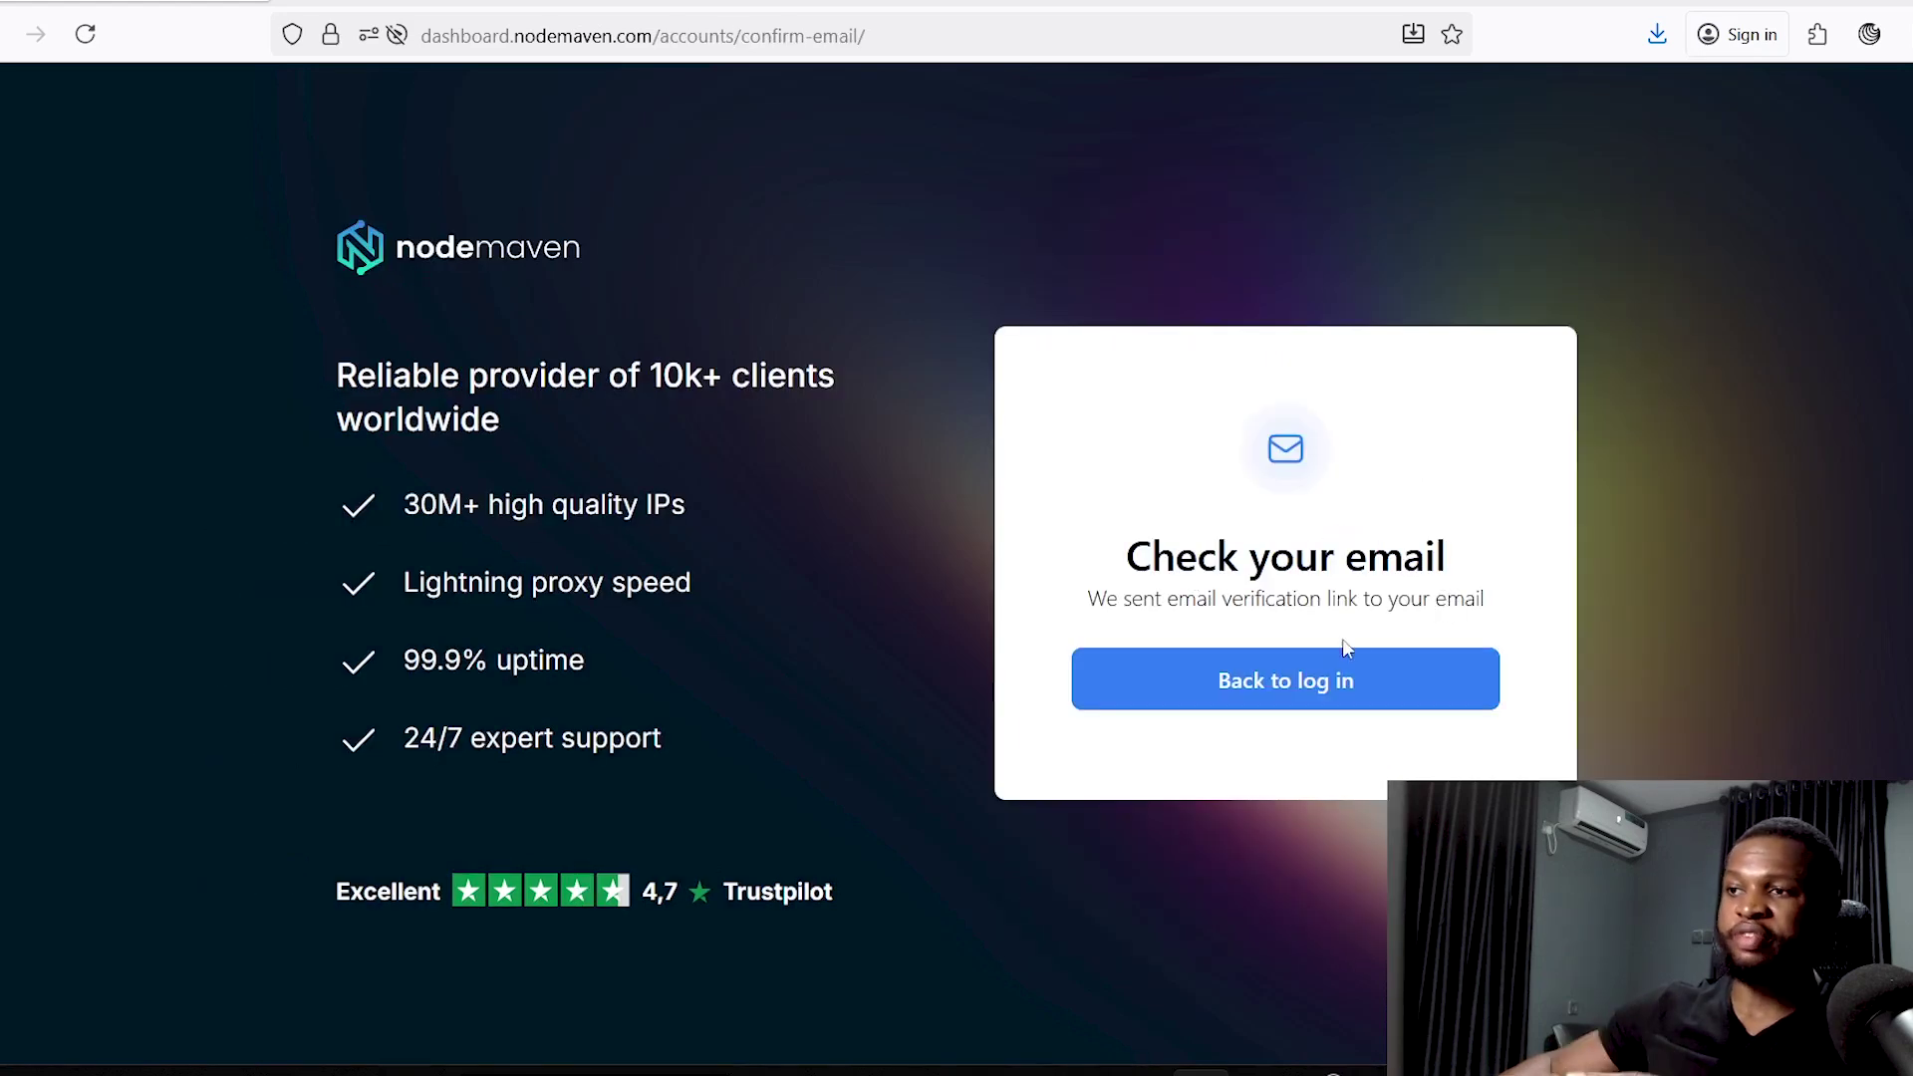
# Step: In Gmail, open NodeMaven's verification email and verify the email address
pyautogui.hotkey('ctrl', 'Tab')
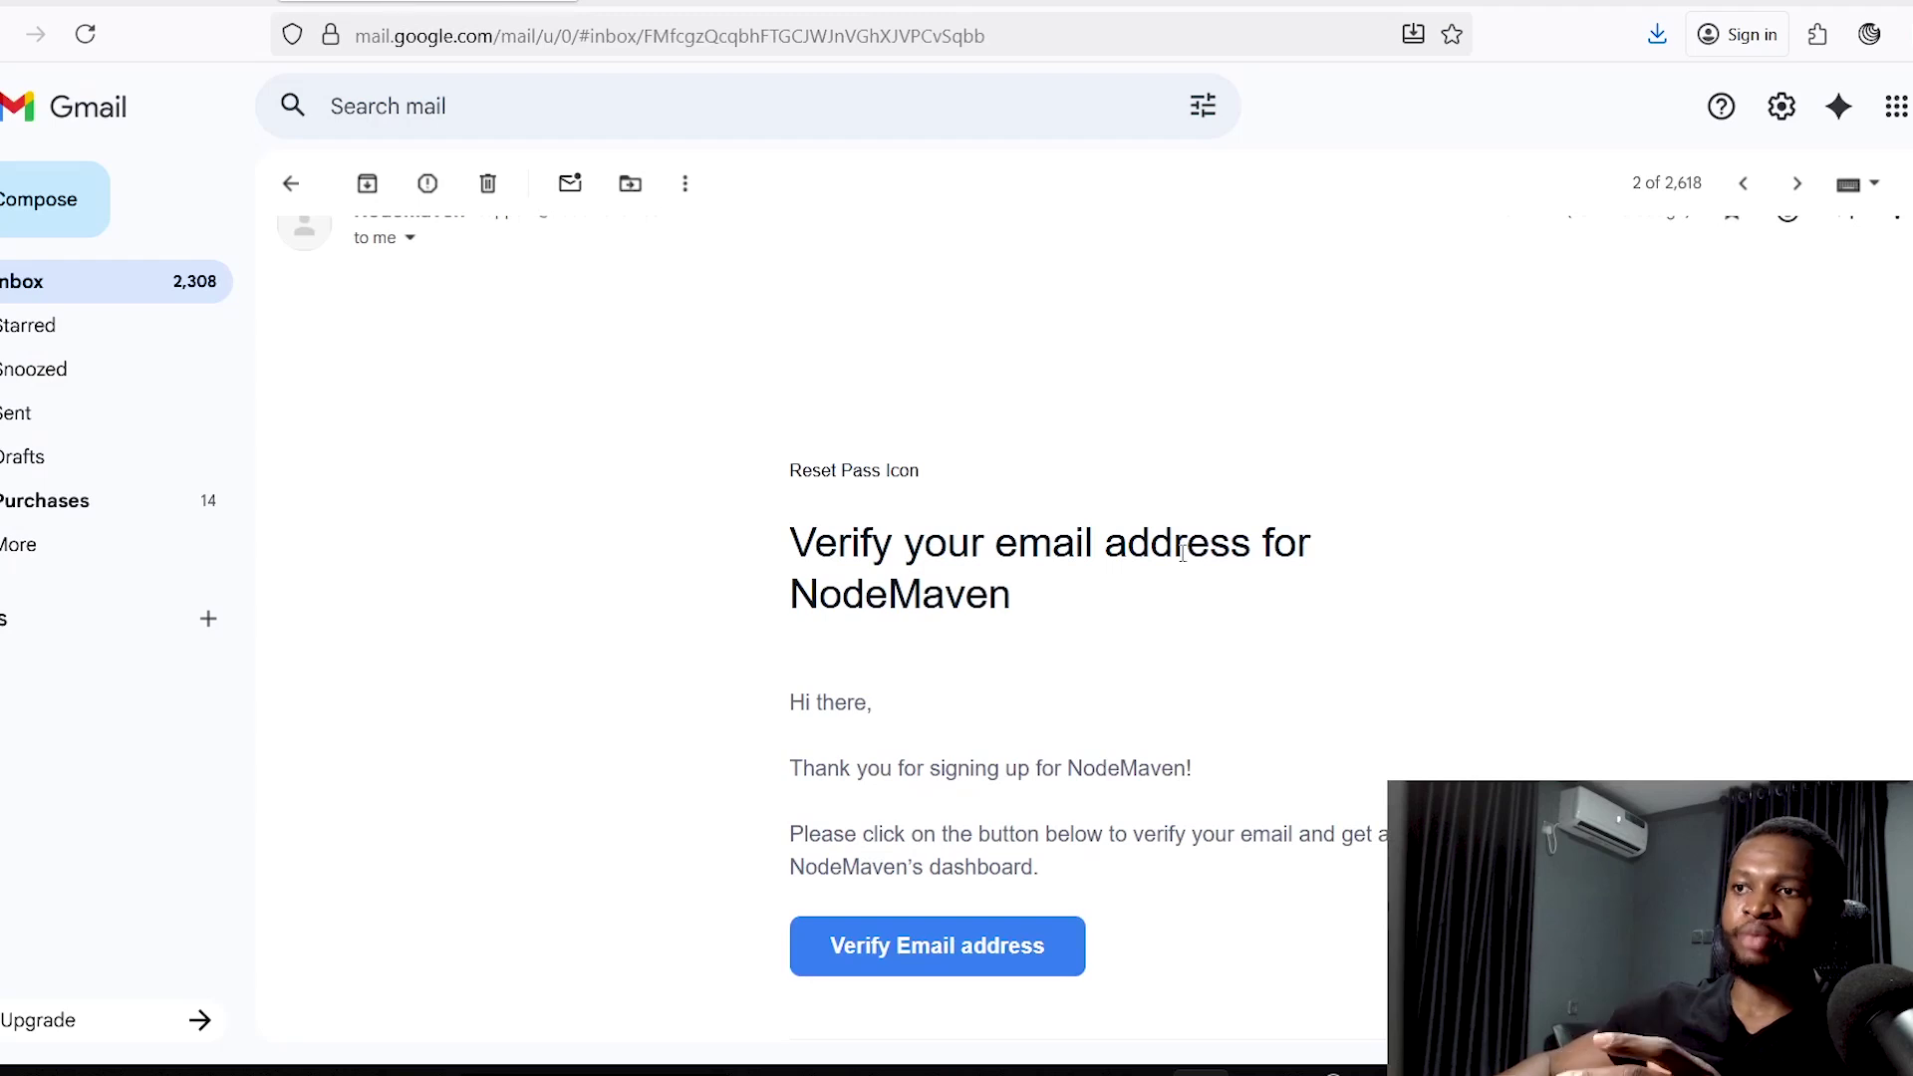
pyautogui.moveTo(801, 545); pyautogui.dragTo(1085, 614)
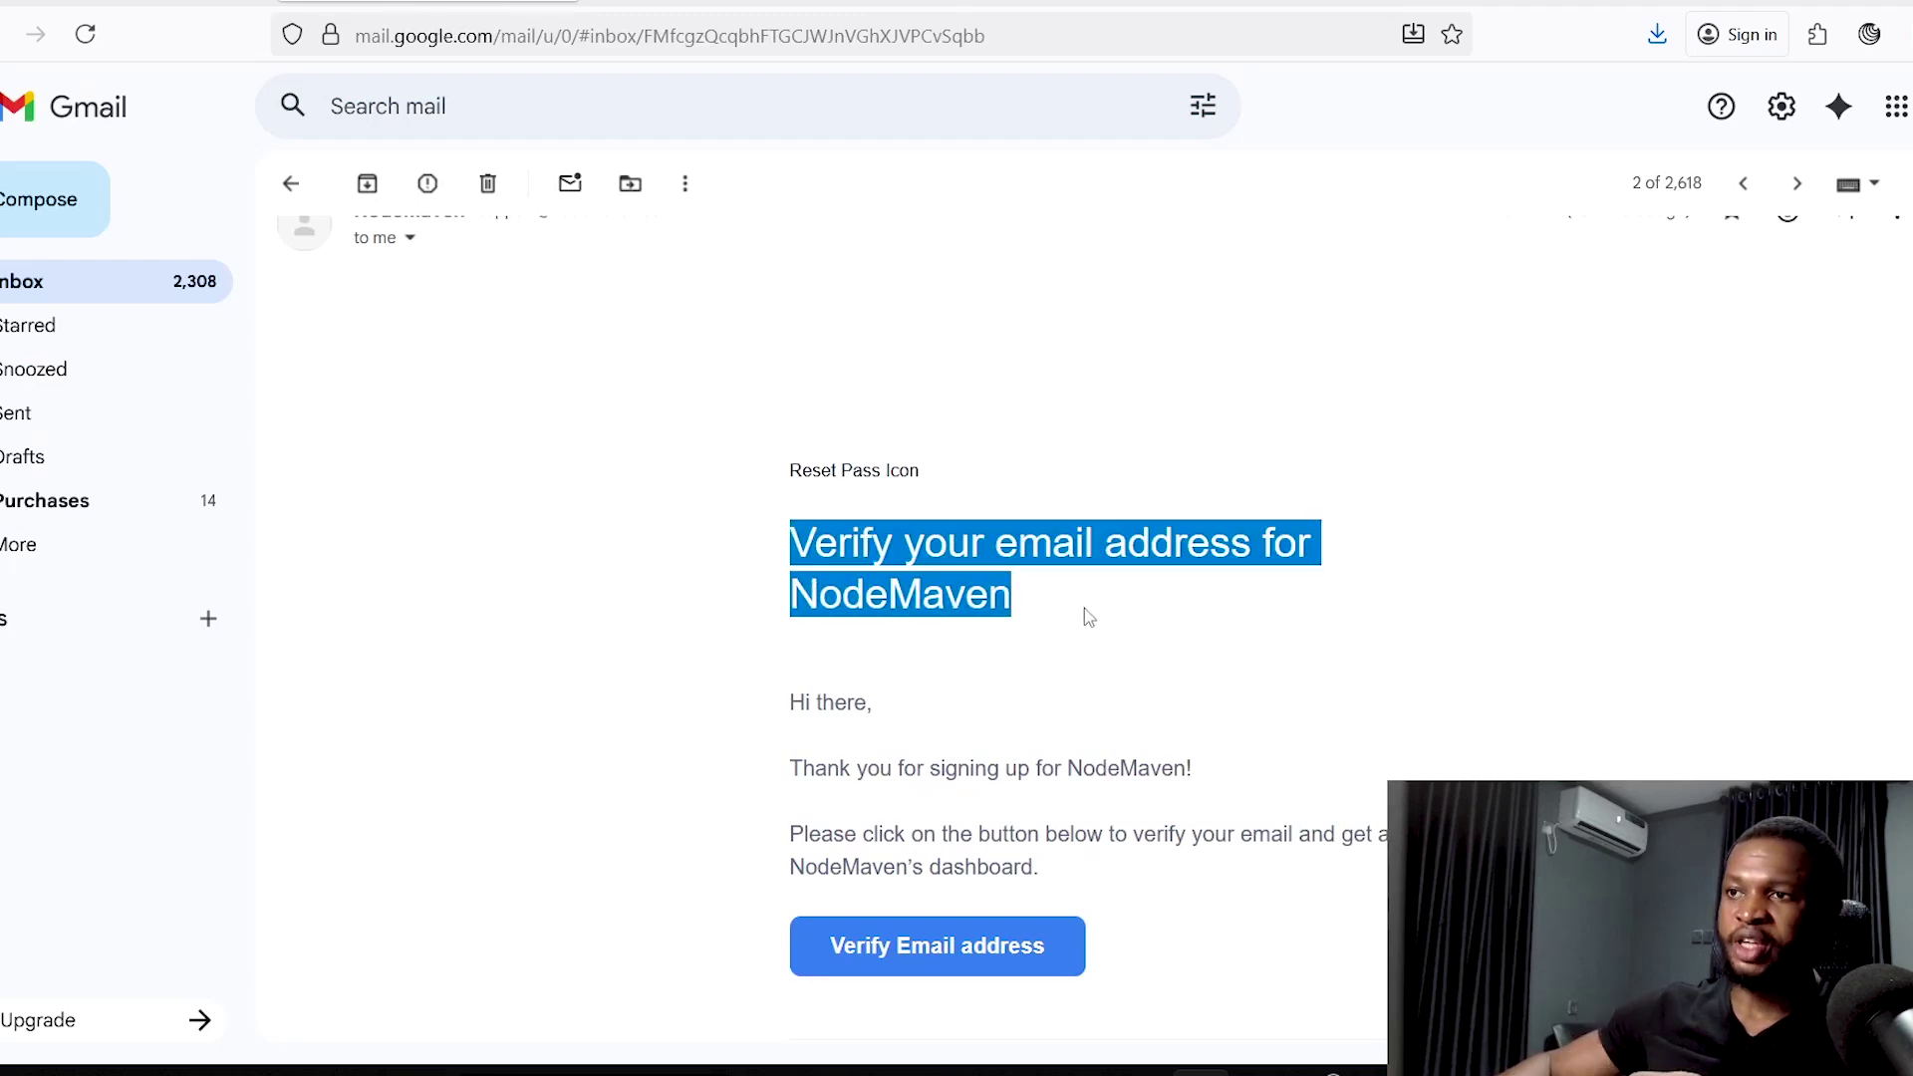
pyautogui.click(1106, 629)
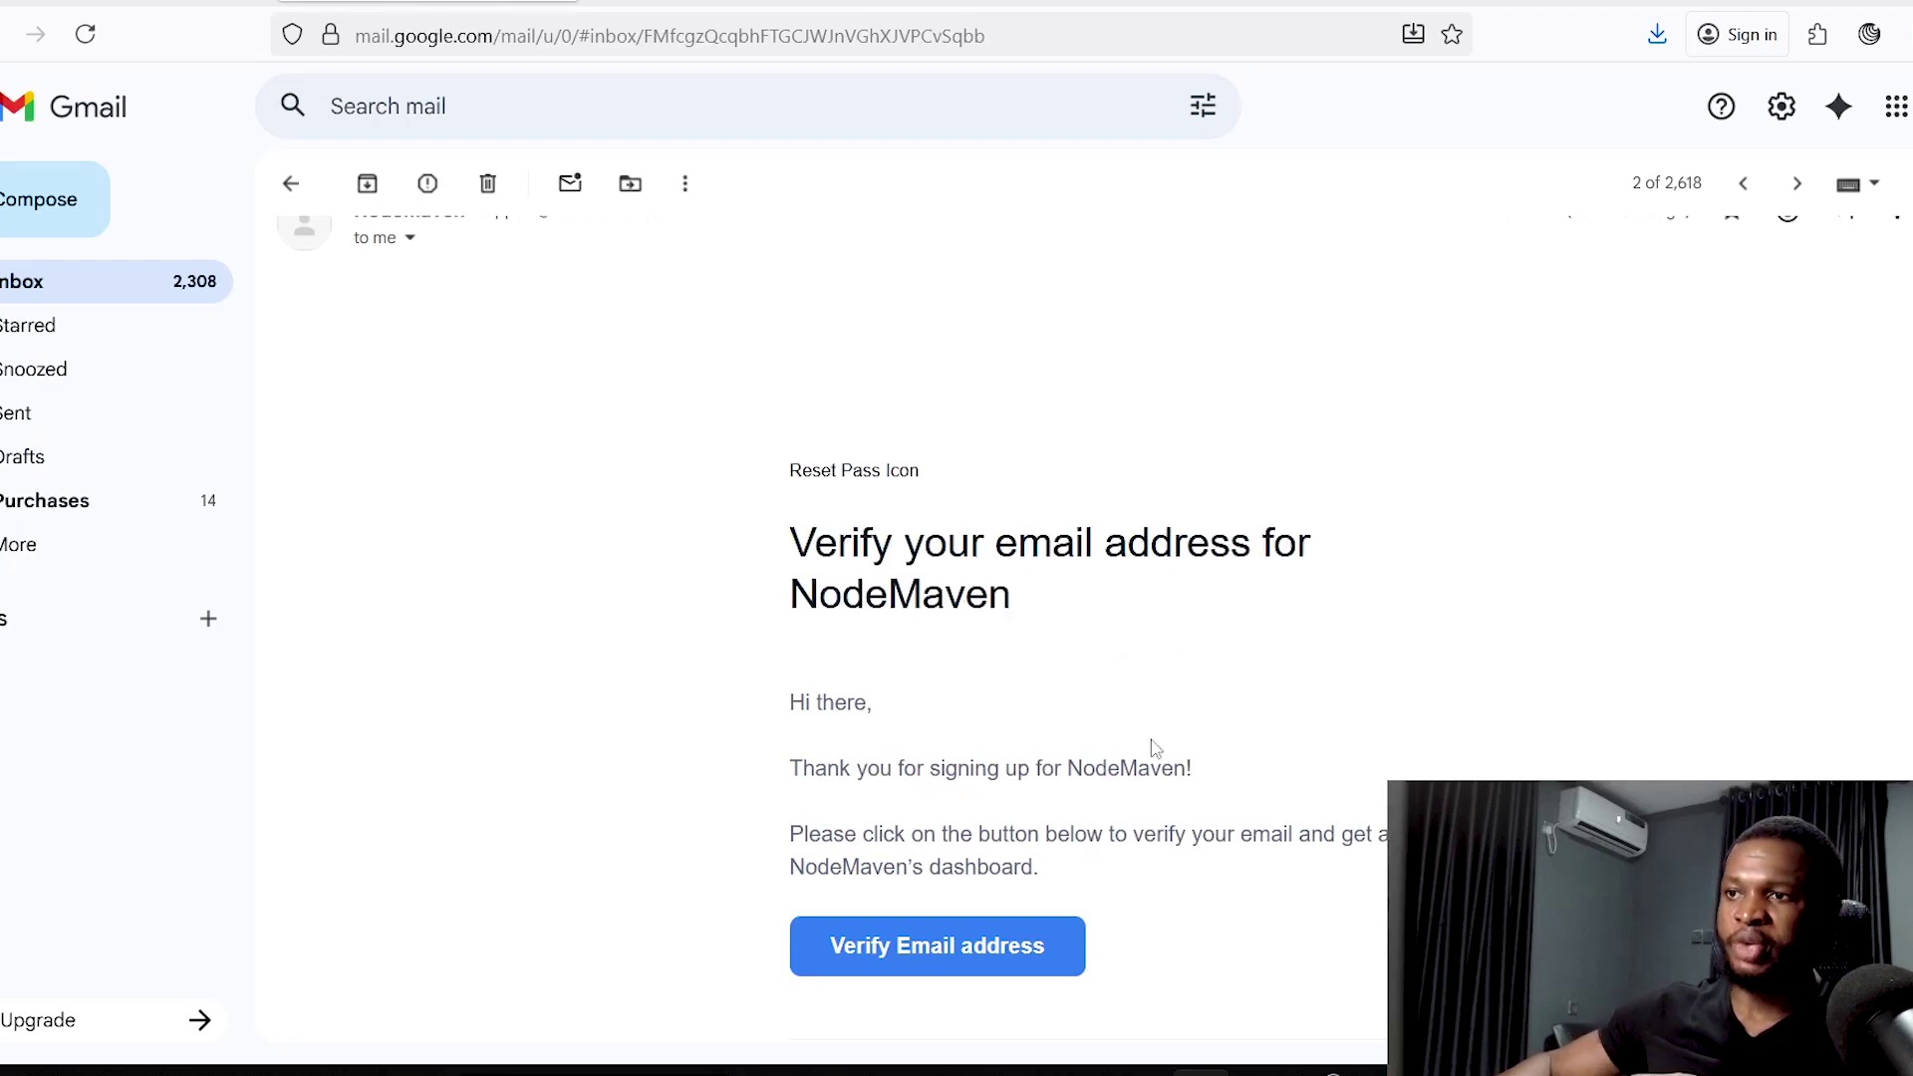
pyautogui.click(881, 947)
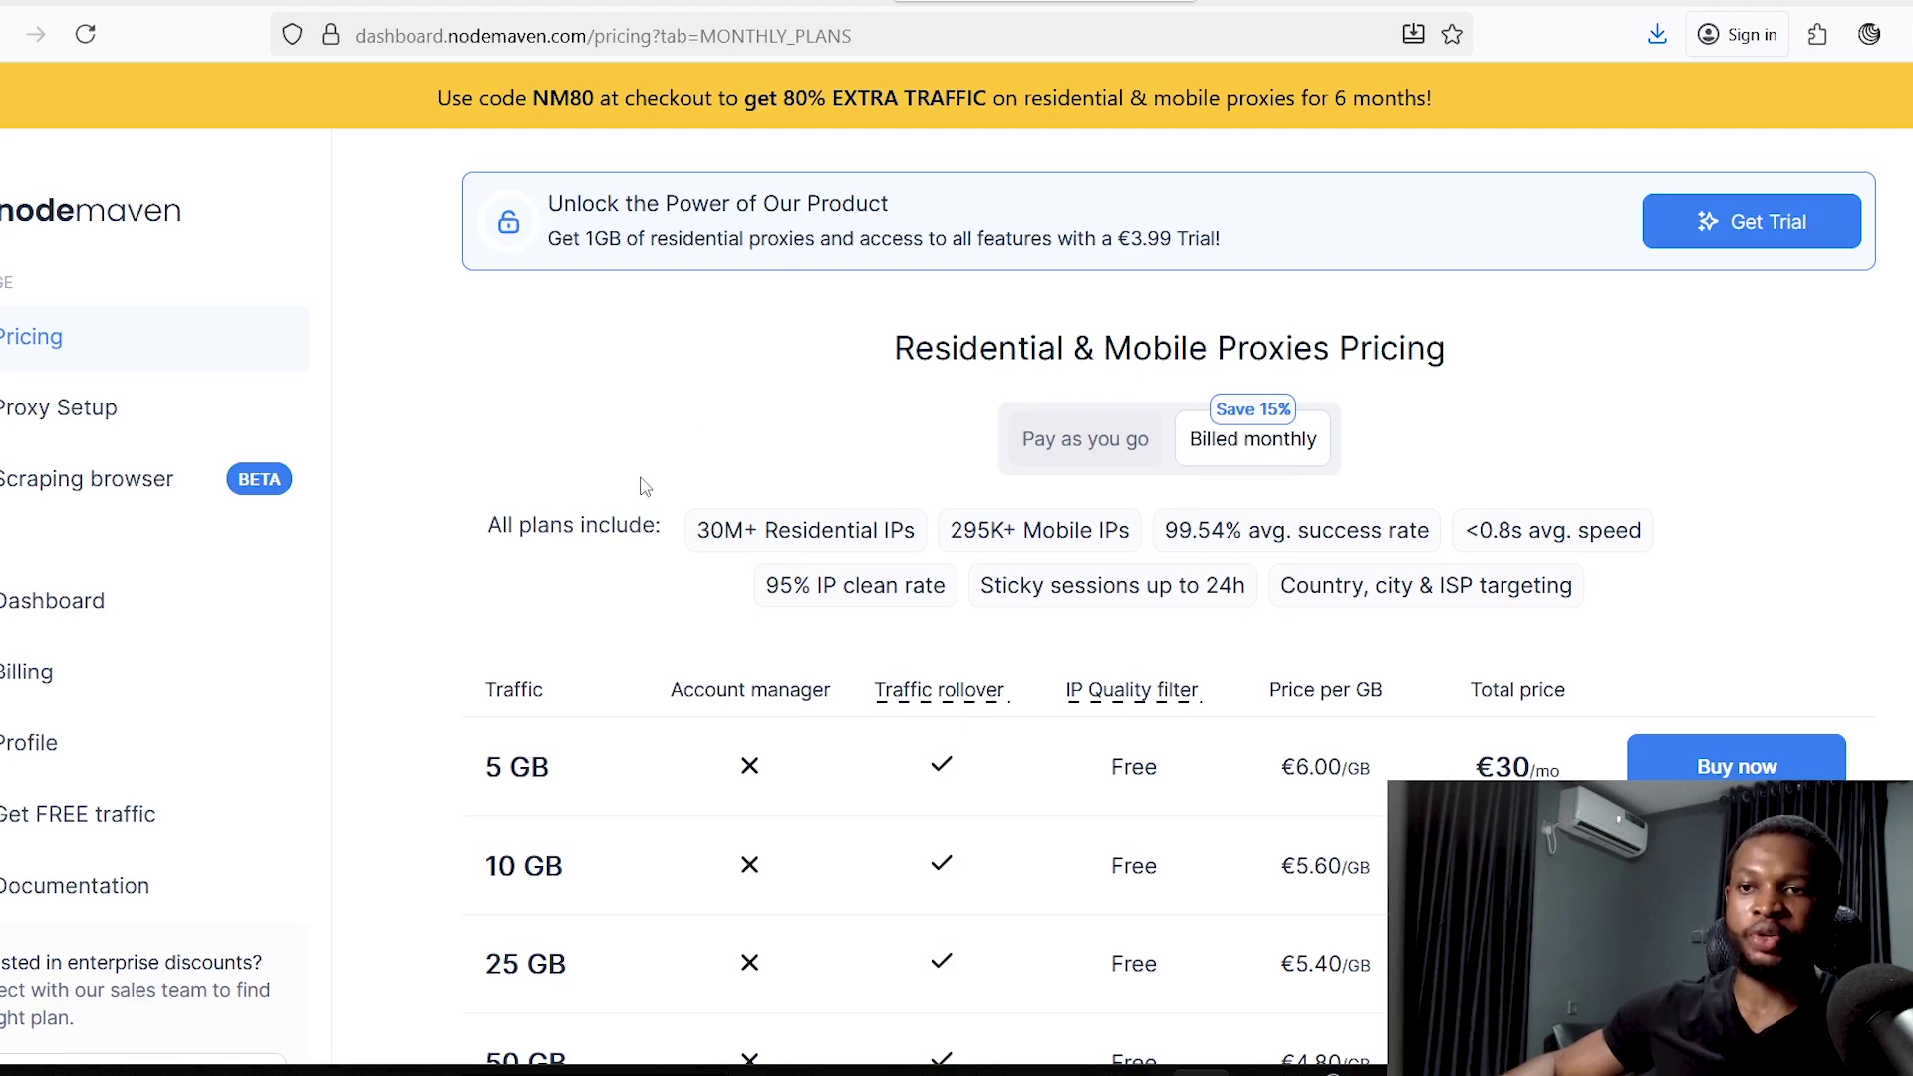
pyautogui.click(35, 825)
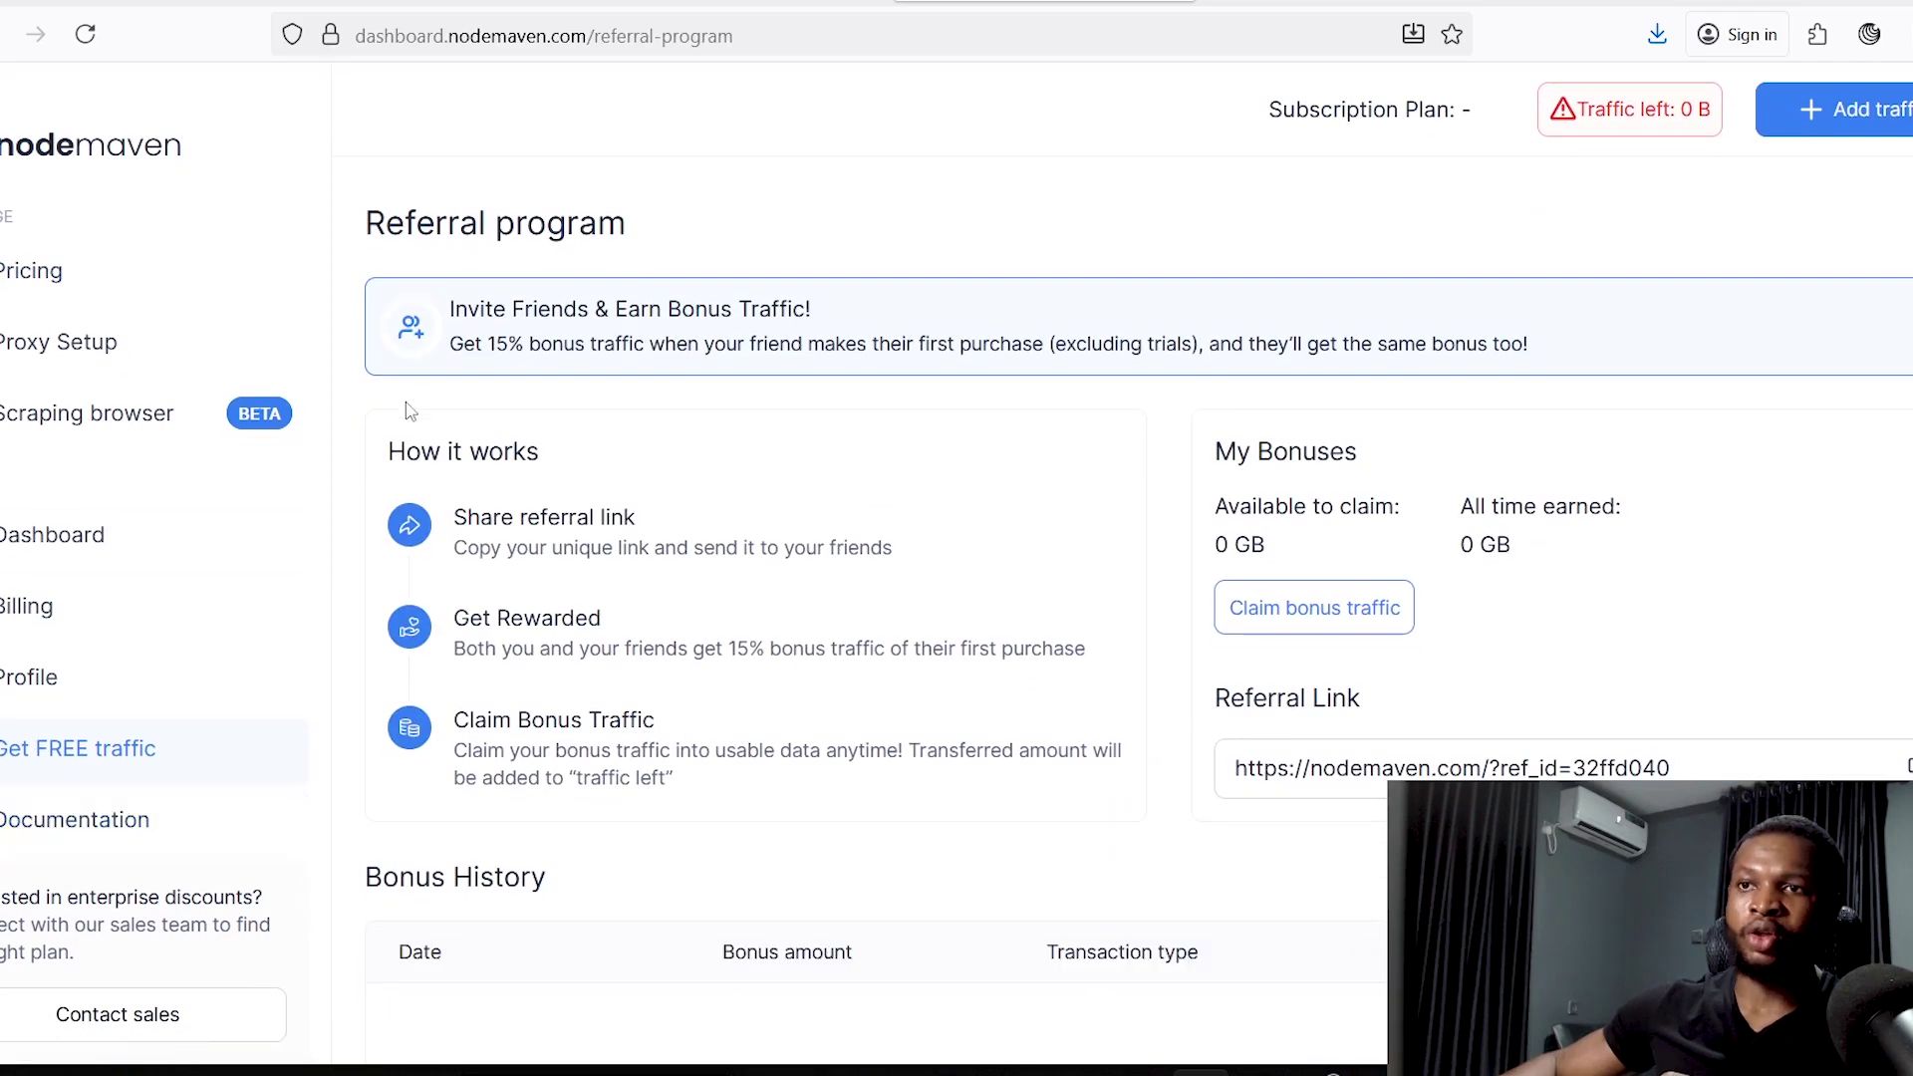
pyautogui.moveTo(396, 436); pyautogui.dragTo(858, 604)
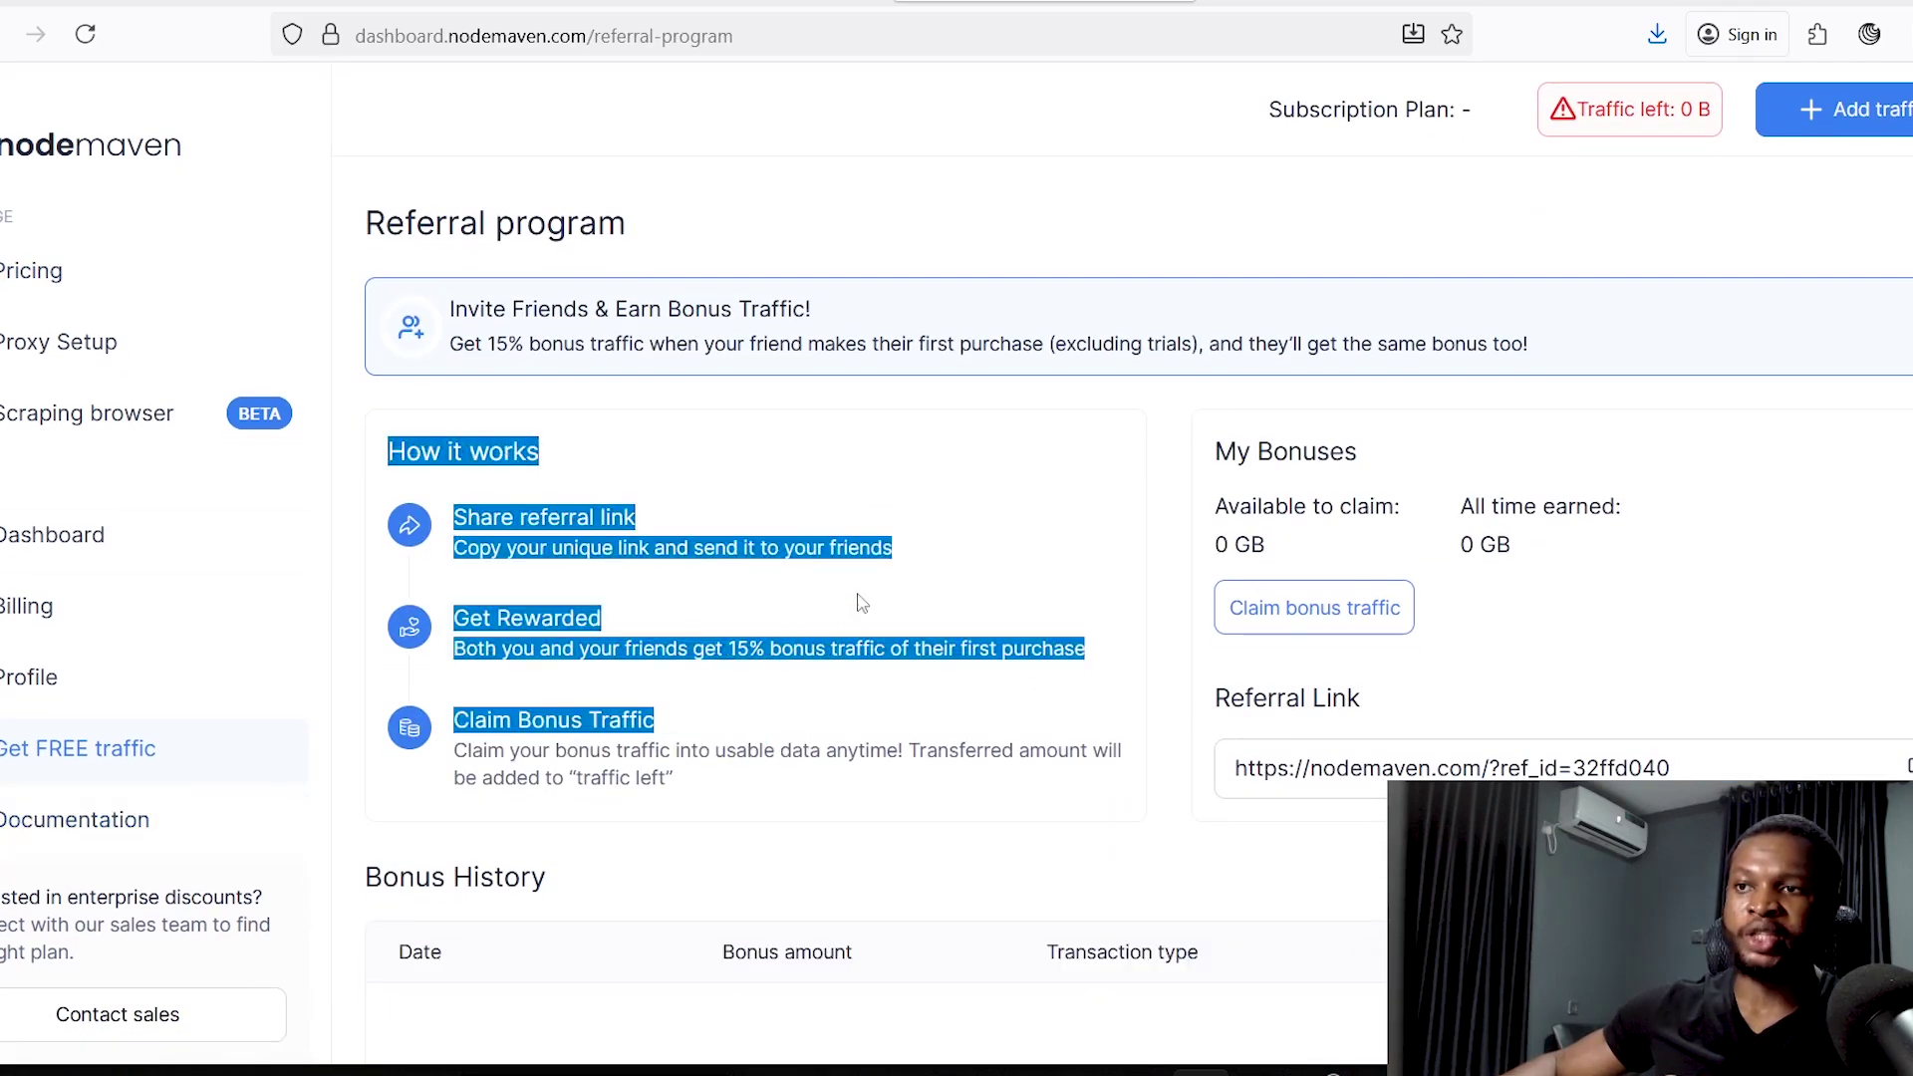
pyautogui.click(837, 604)
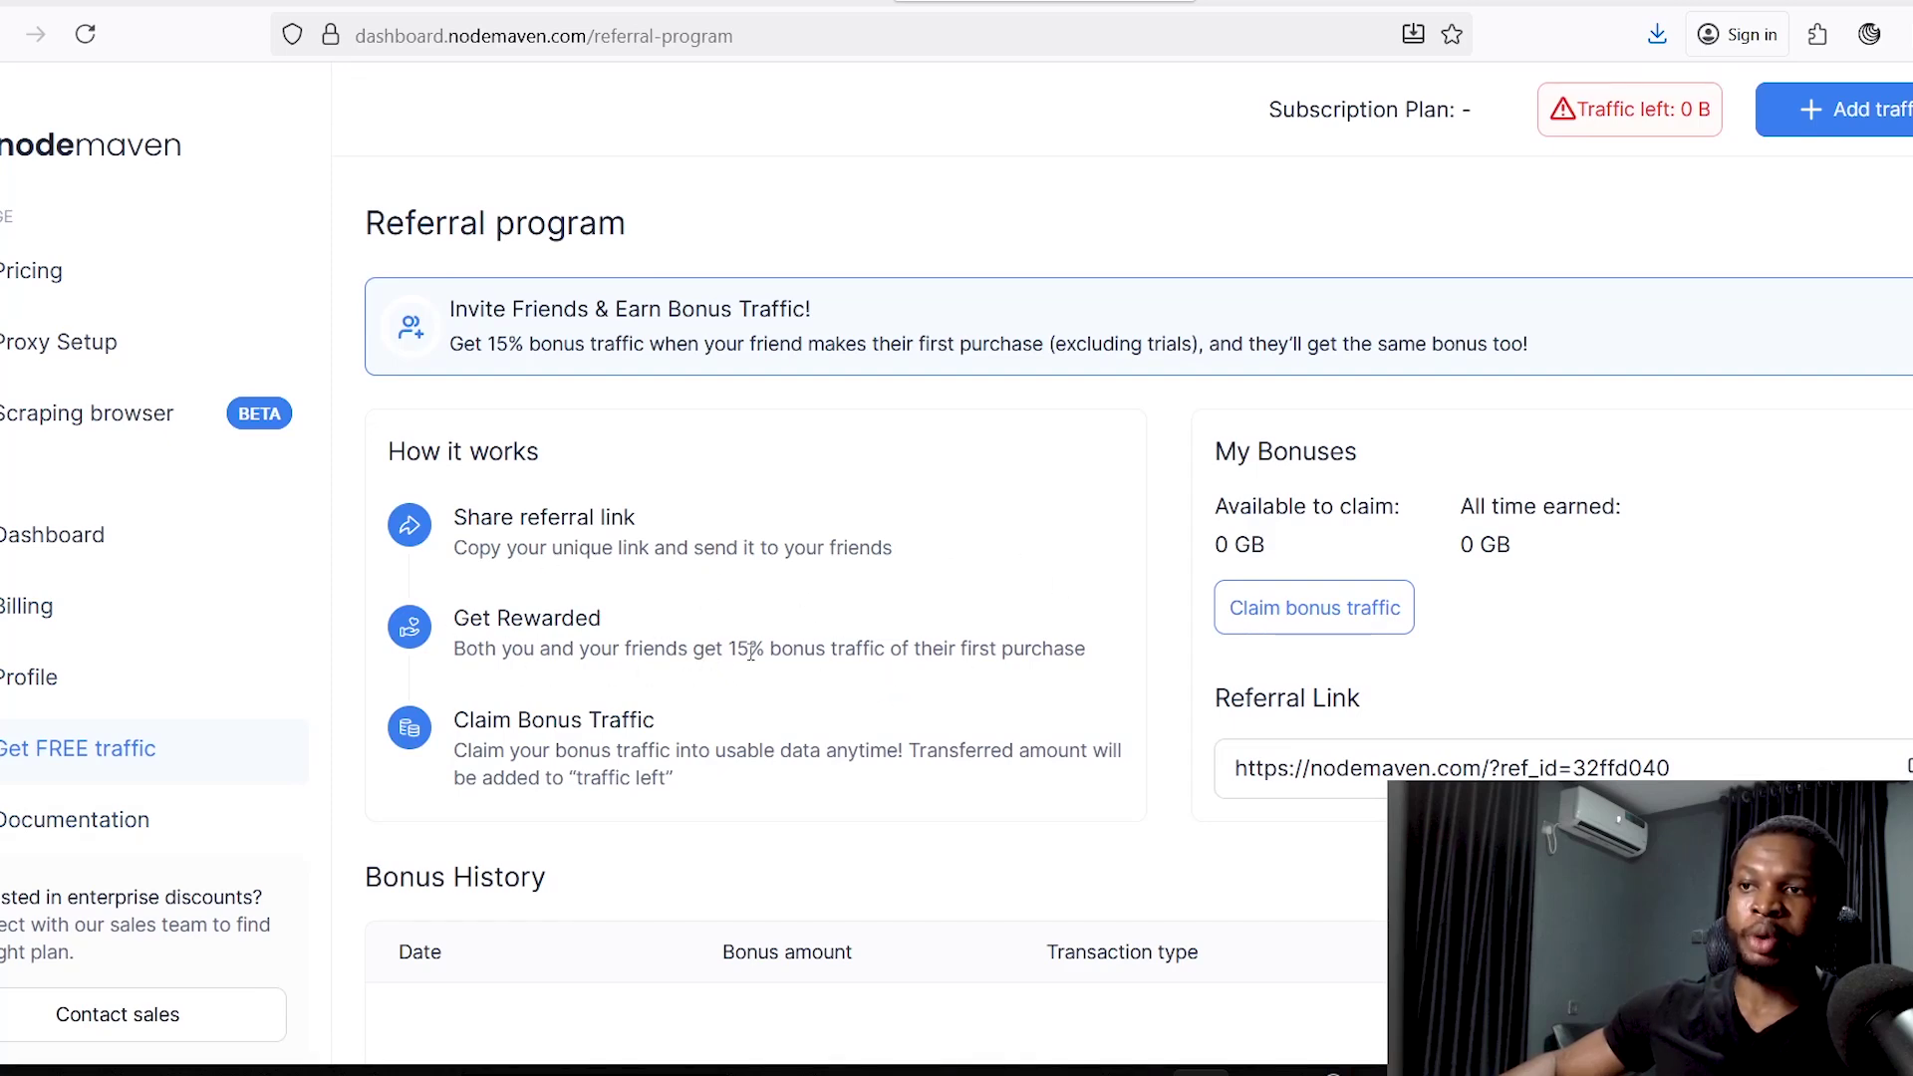
pyautogui.moveTo(747, 654); pyautogui.dragTo(1146, 653)
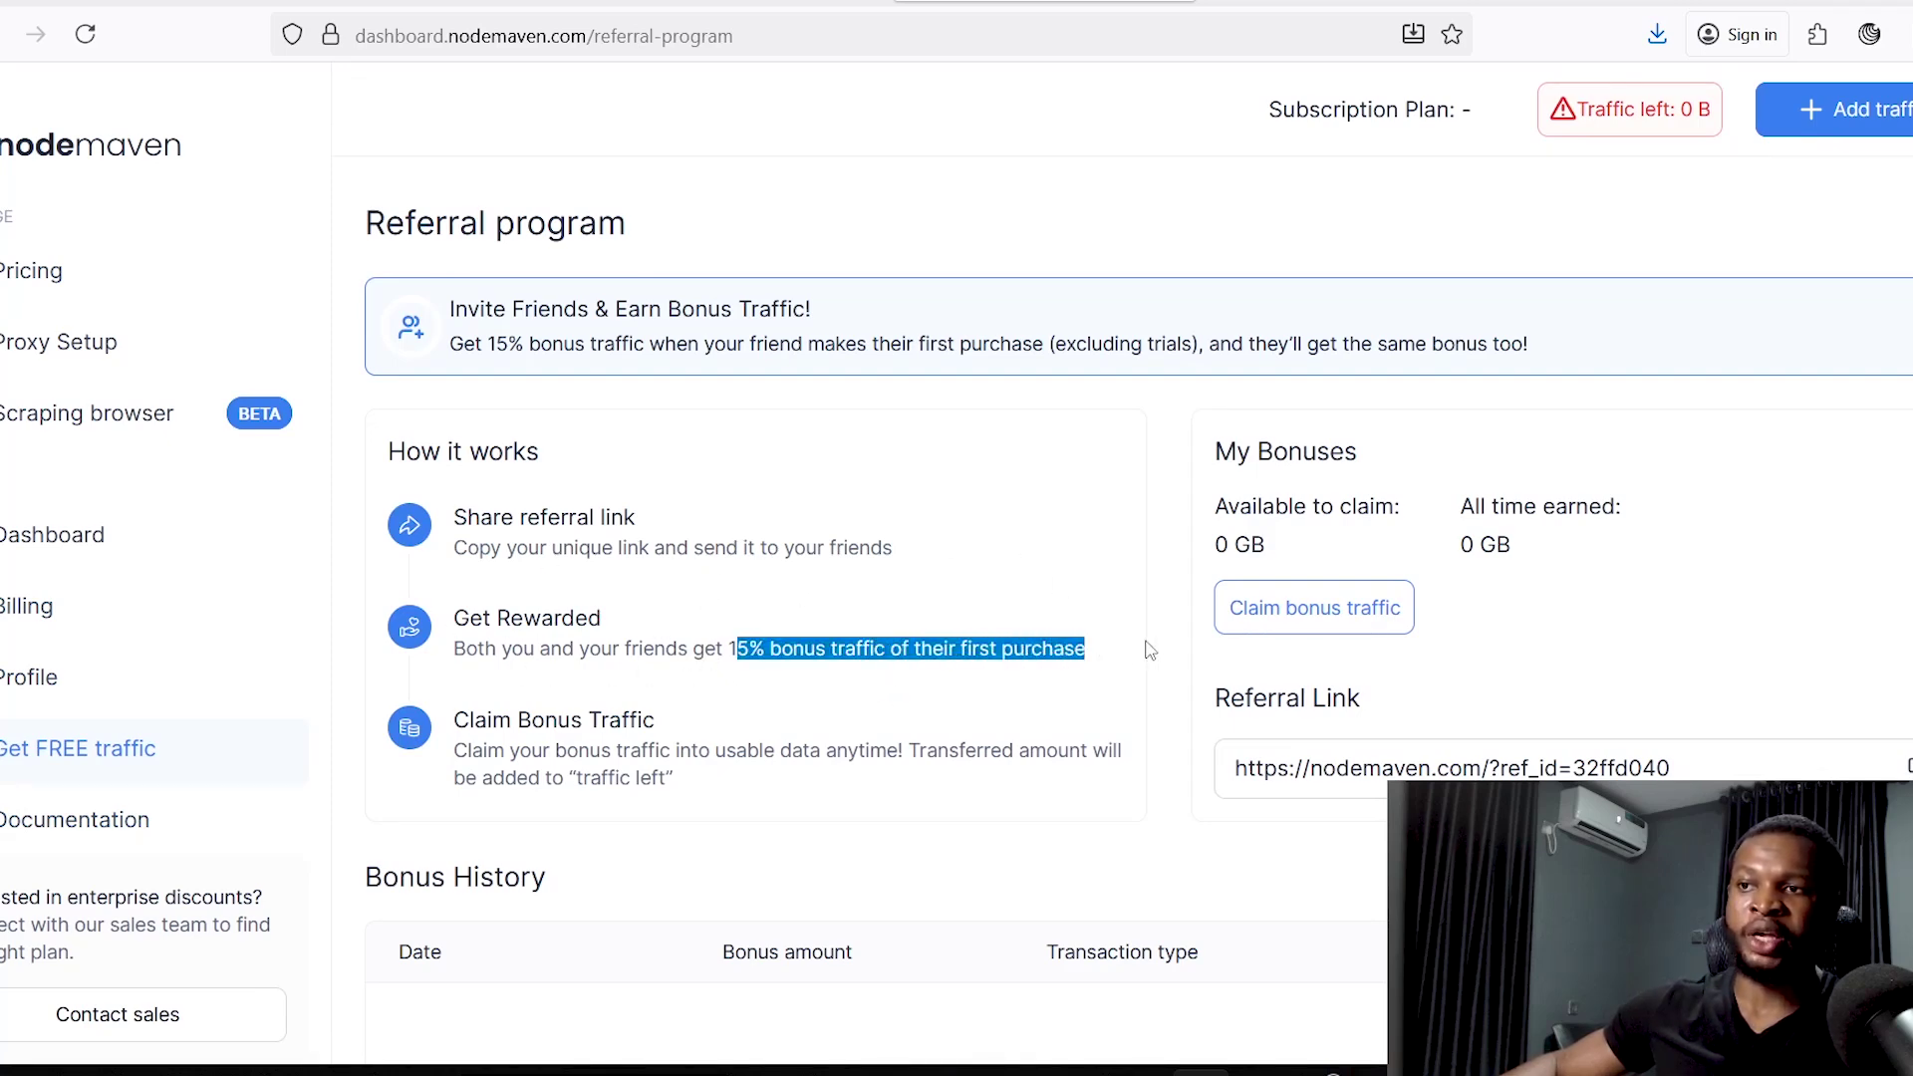
pyautogui.click(1101, 608)
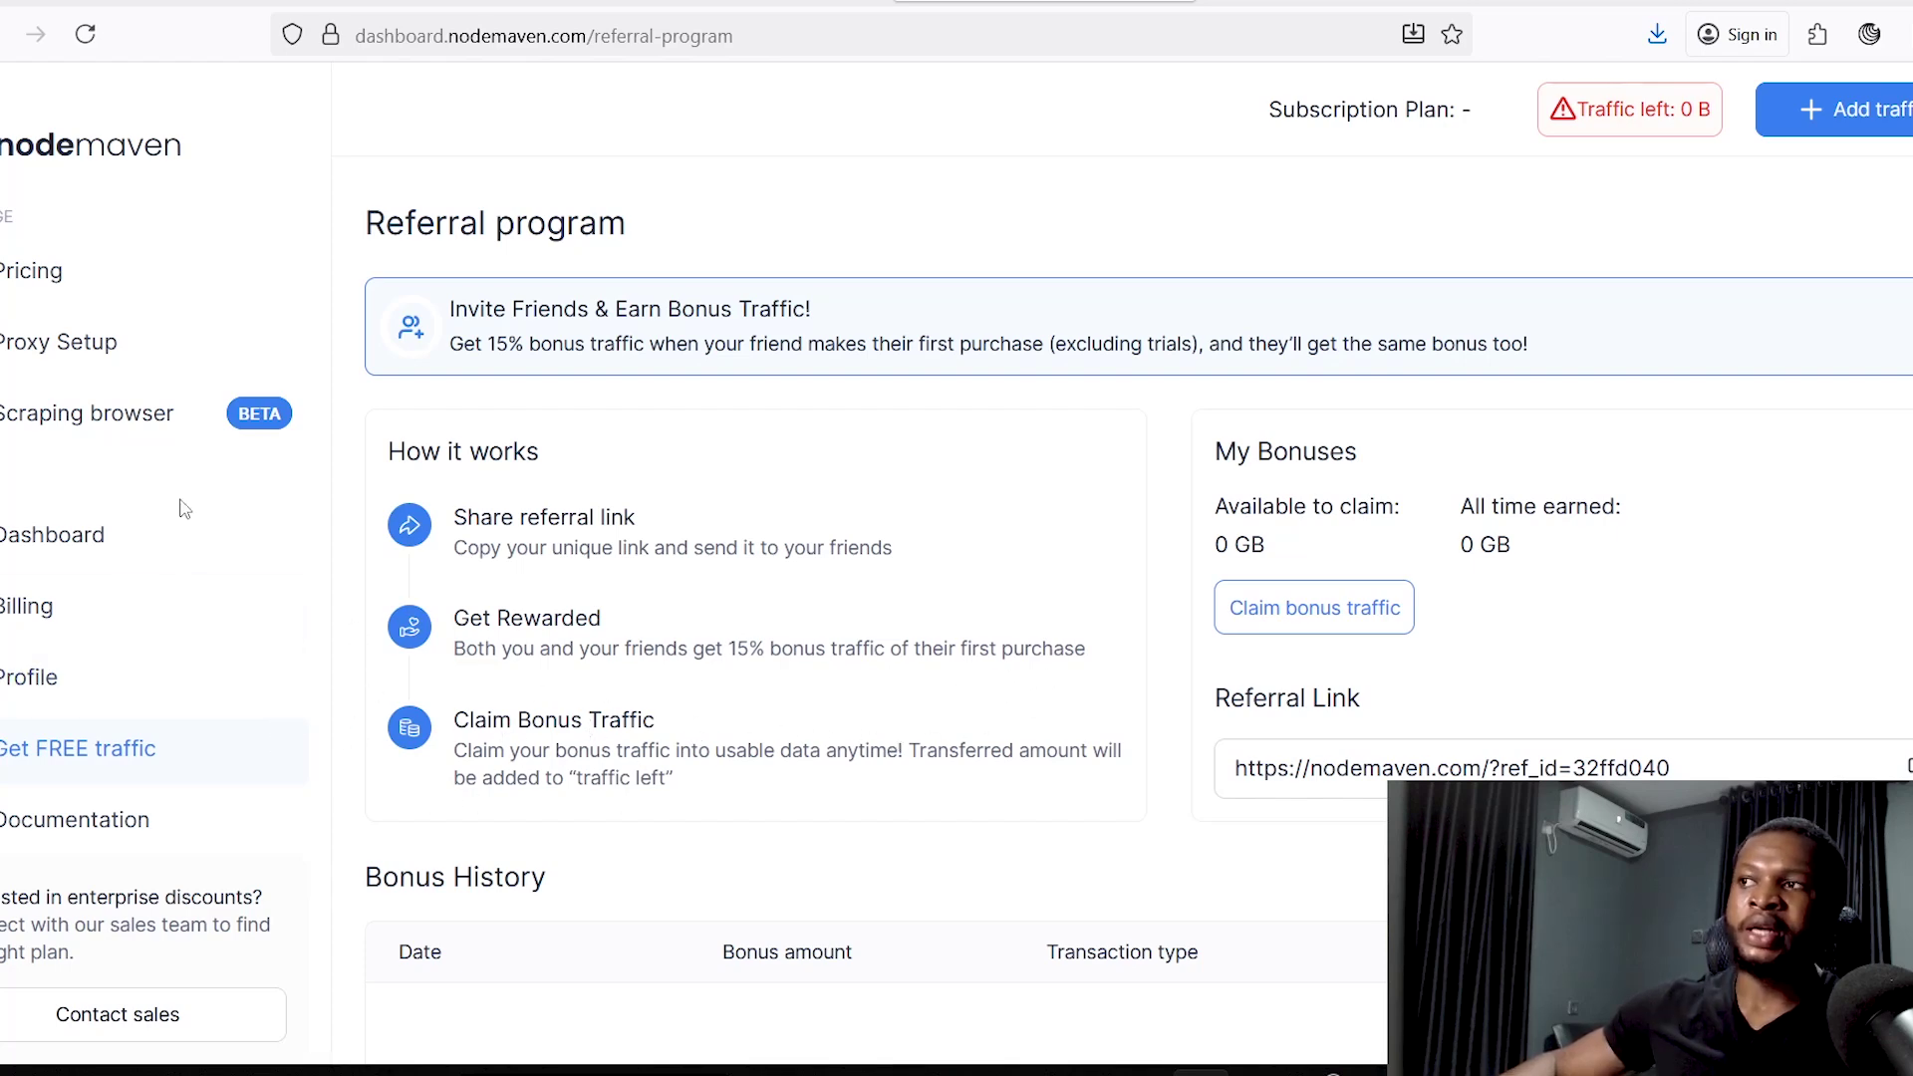
pyautogui.click(96, 293)
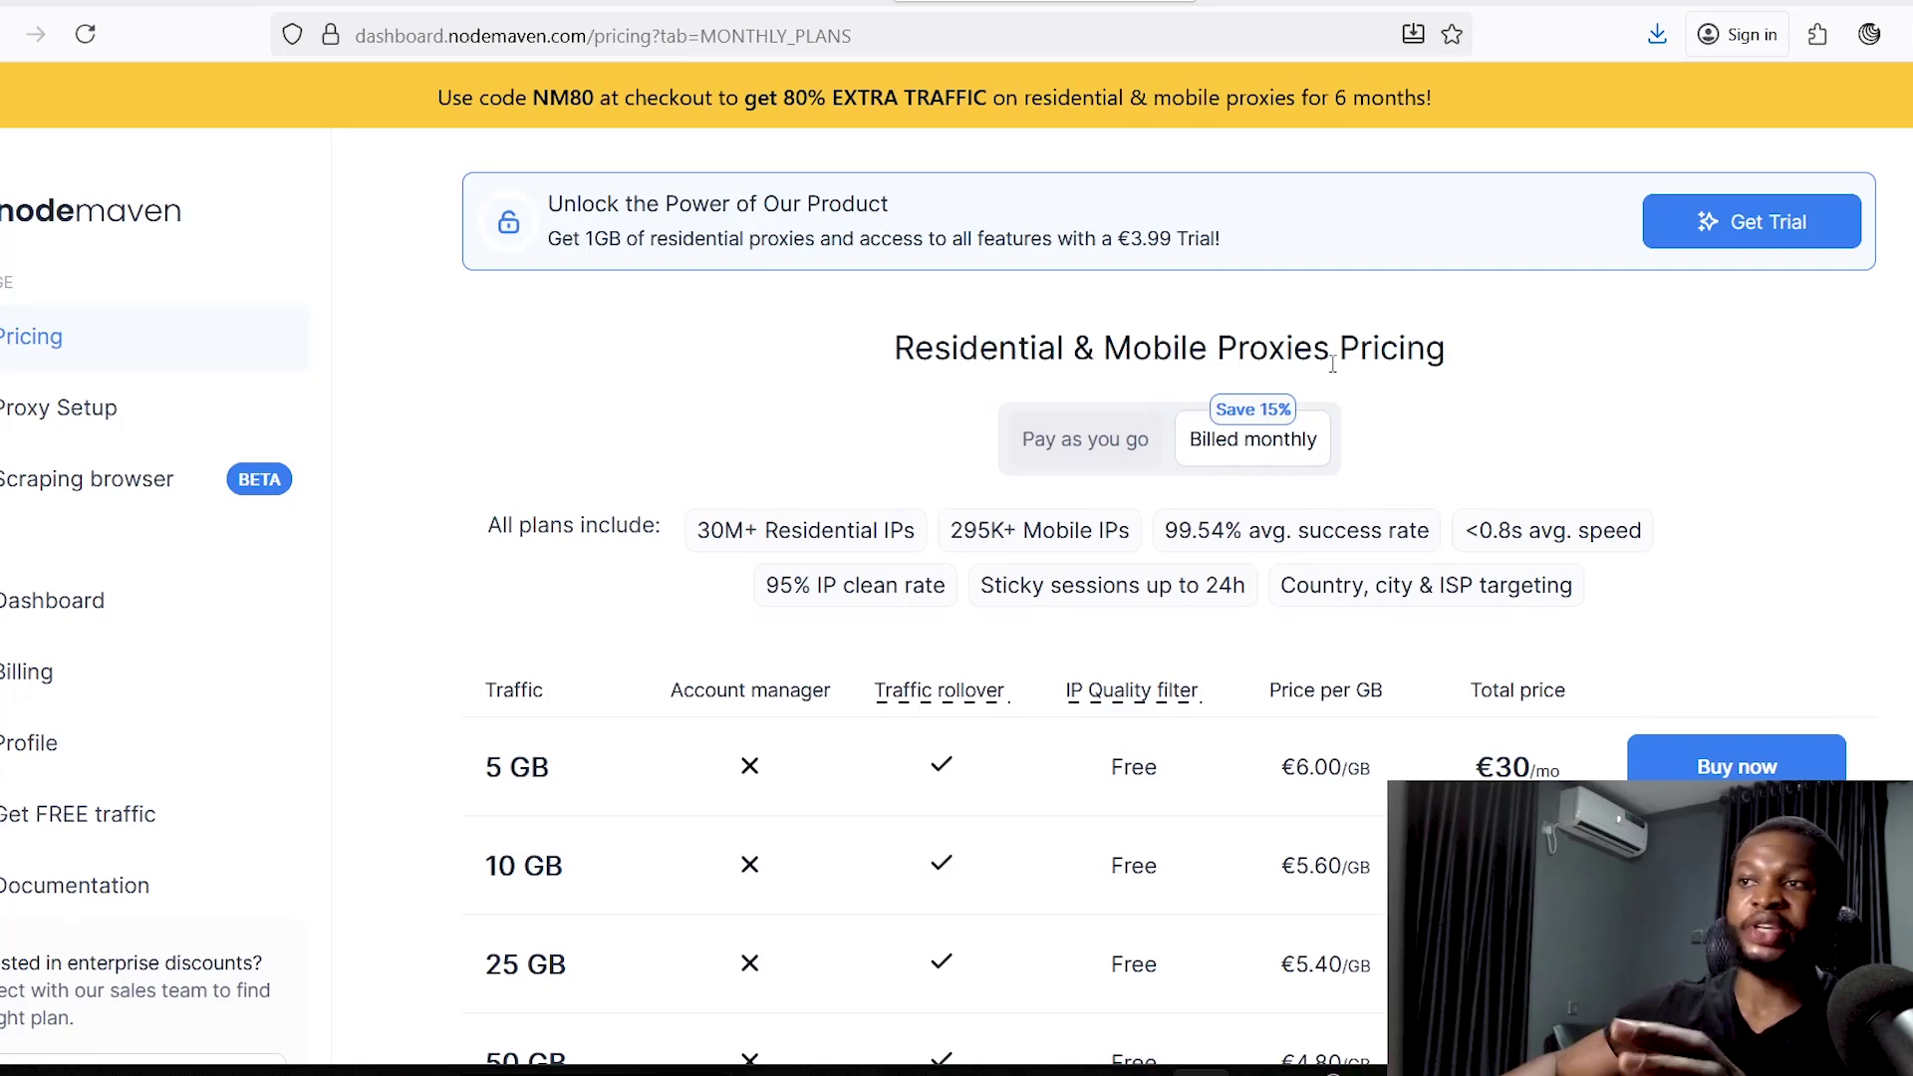
# Step: Look over the proxy setup settings
pyautogui.click(90, 410)
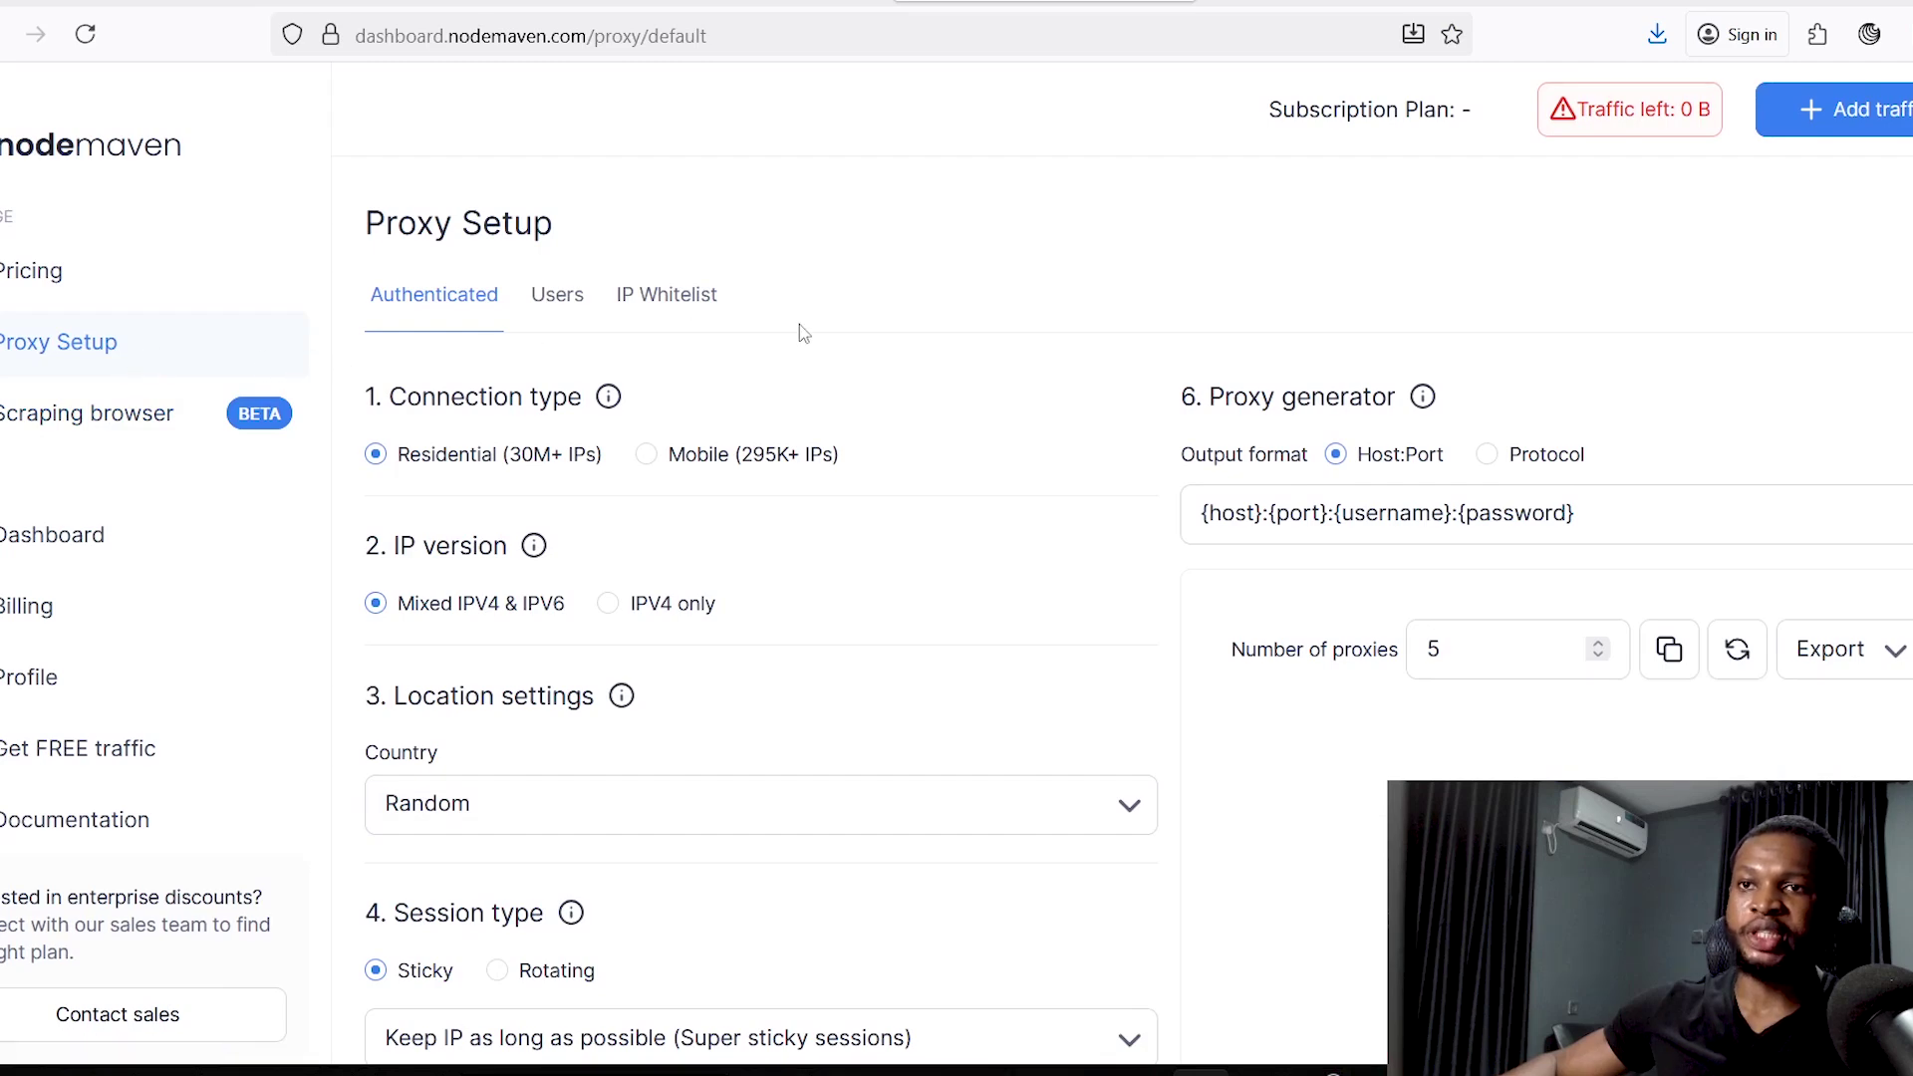
pyautogui.scroll(-5, 757, 617)
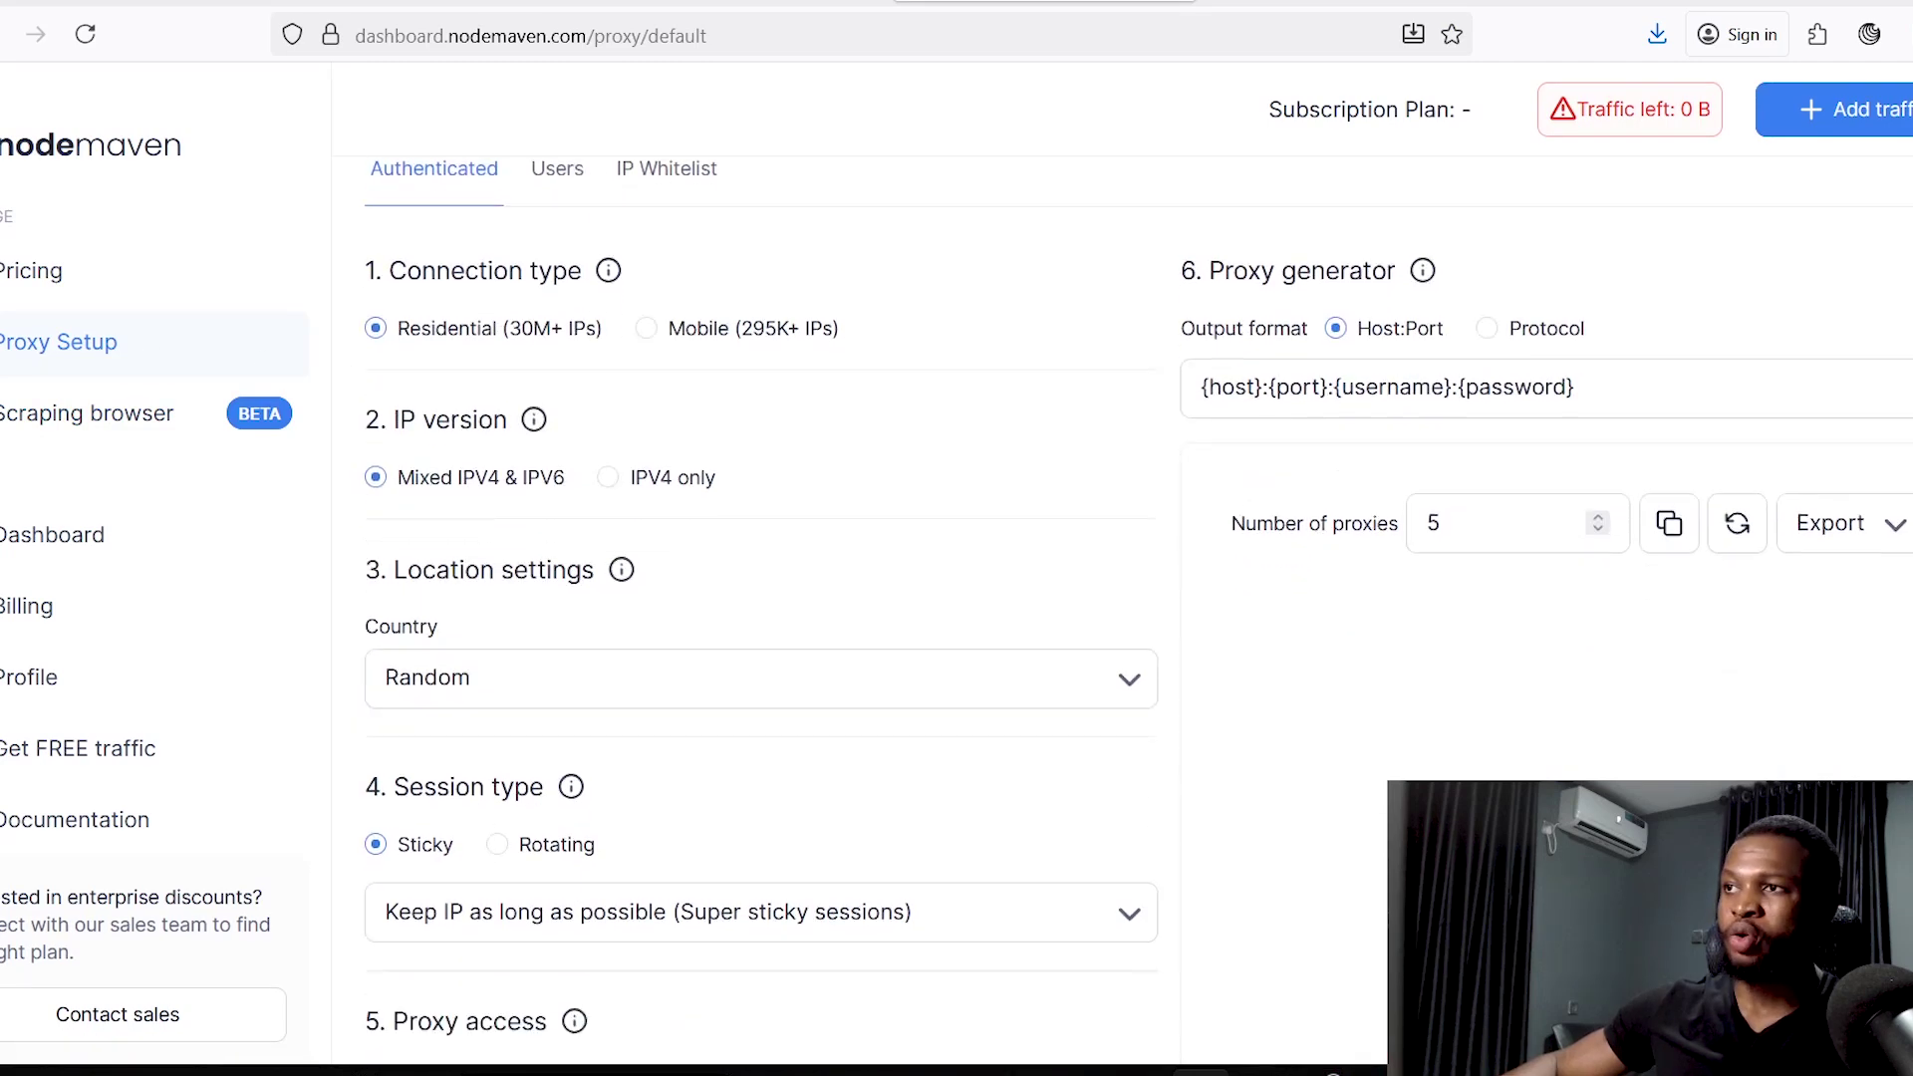
pyautogui.scroll(5, 758, 618)
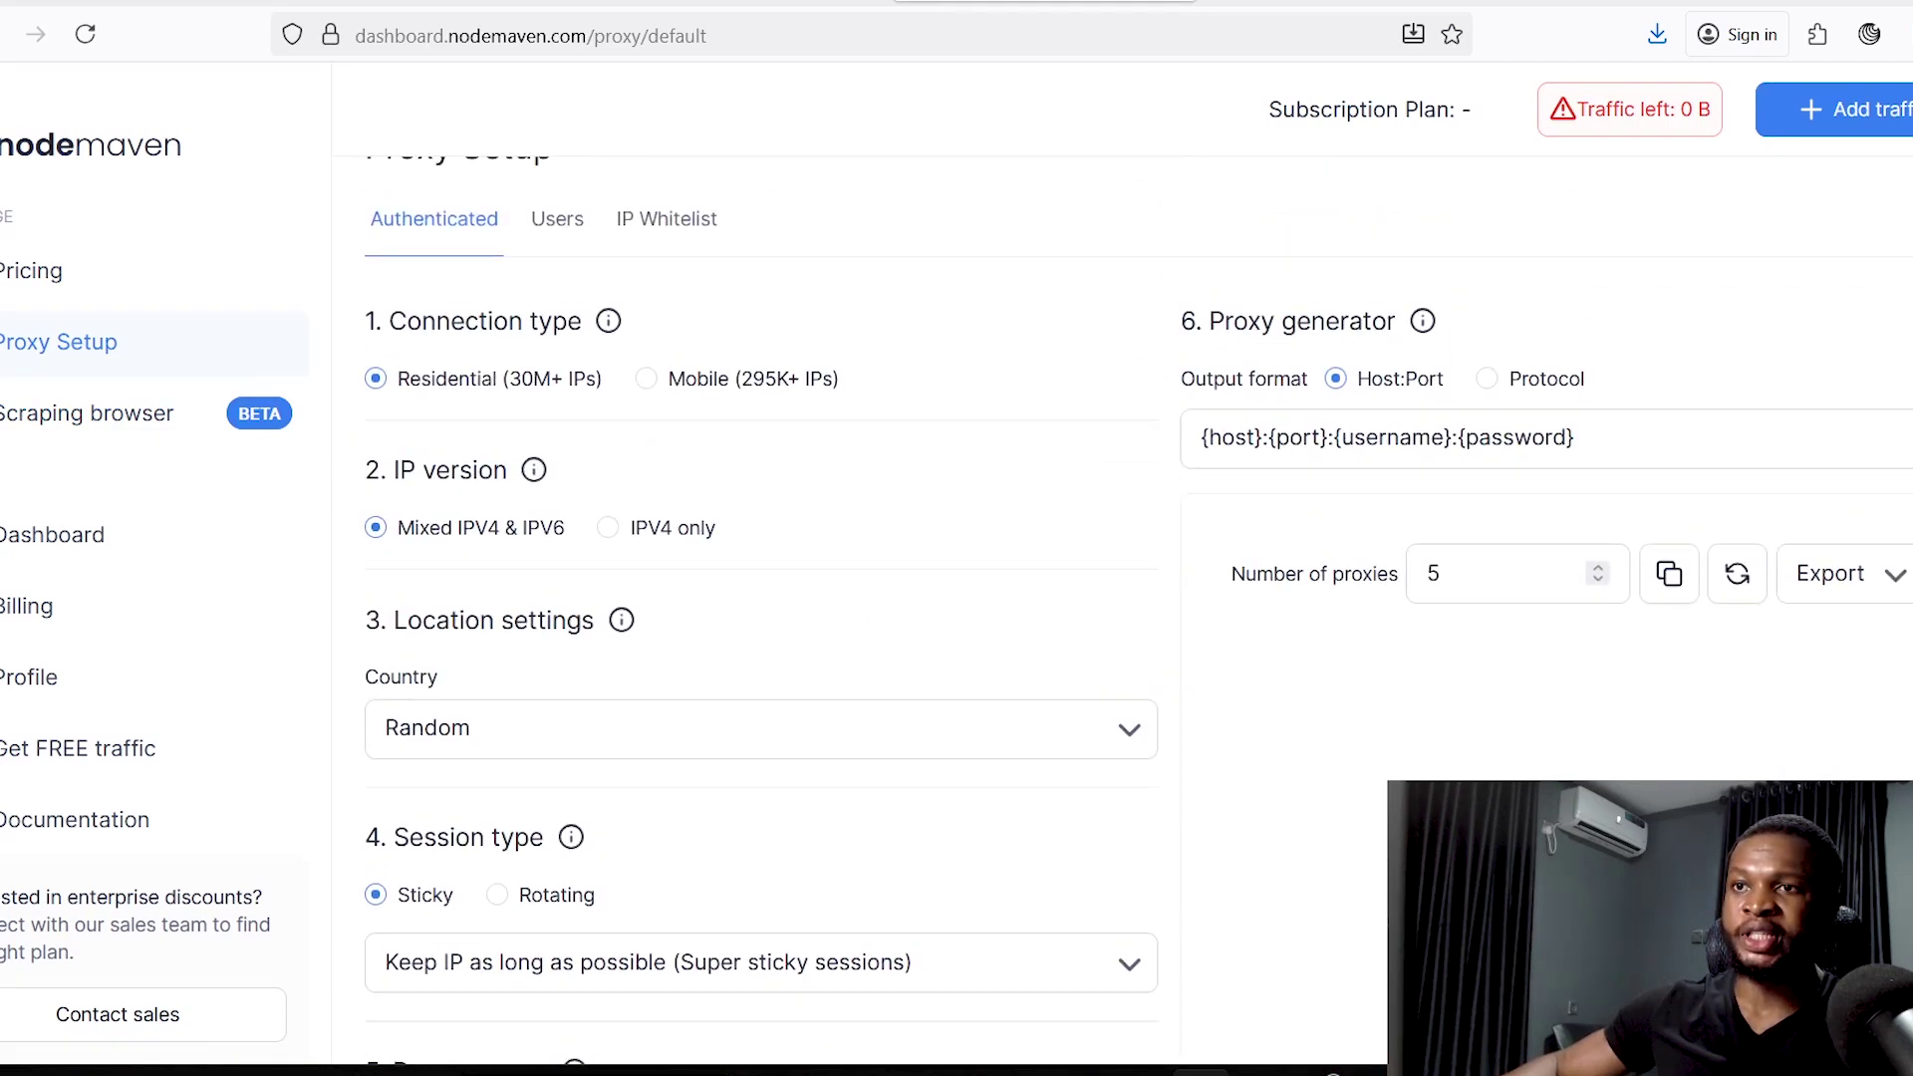
# Step: Compare the Billed monthly pricing plans and buy the 5 GB Light plan
pyautogui.click(1845, 120)
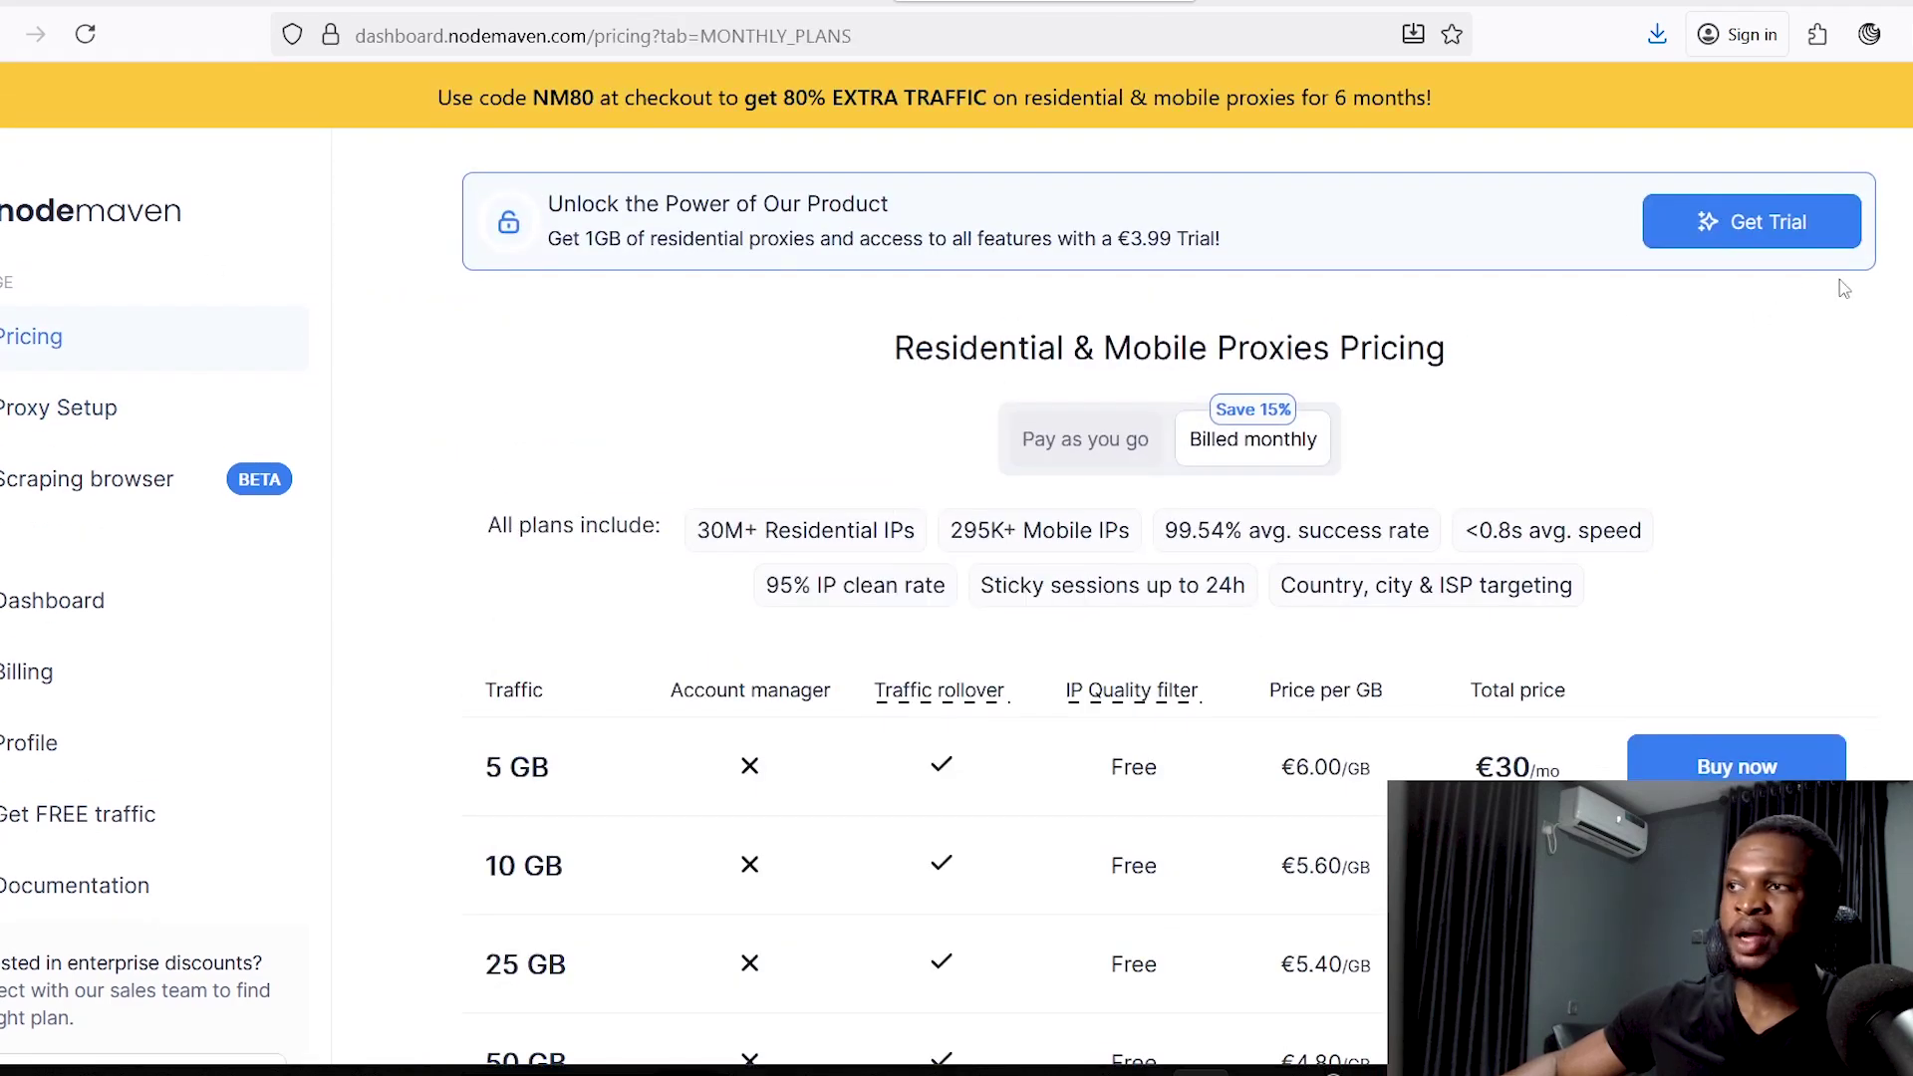
pyautogui.scroll(-3, 1165, 597)
pyautogui.scroll(1, 1166, 598)
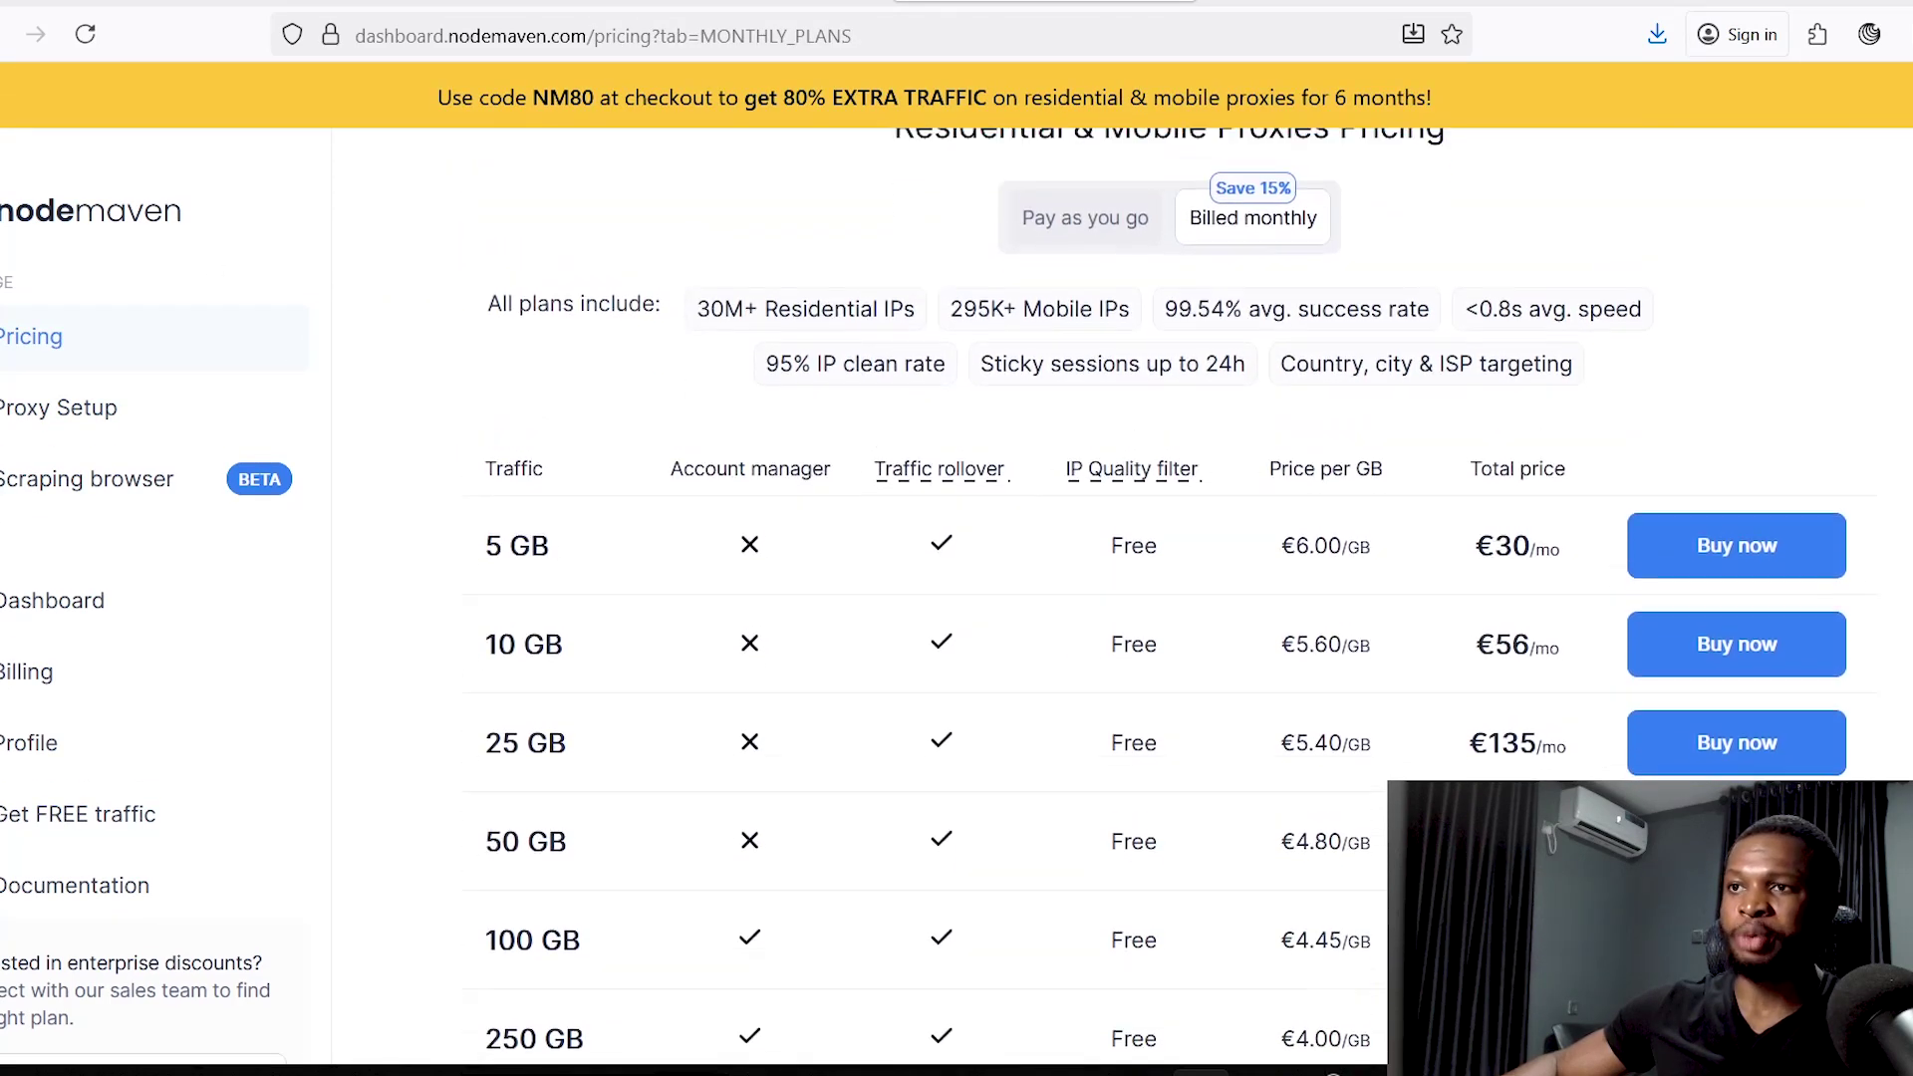
pyautogui.scroll(-3, 1165, 598)
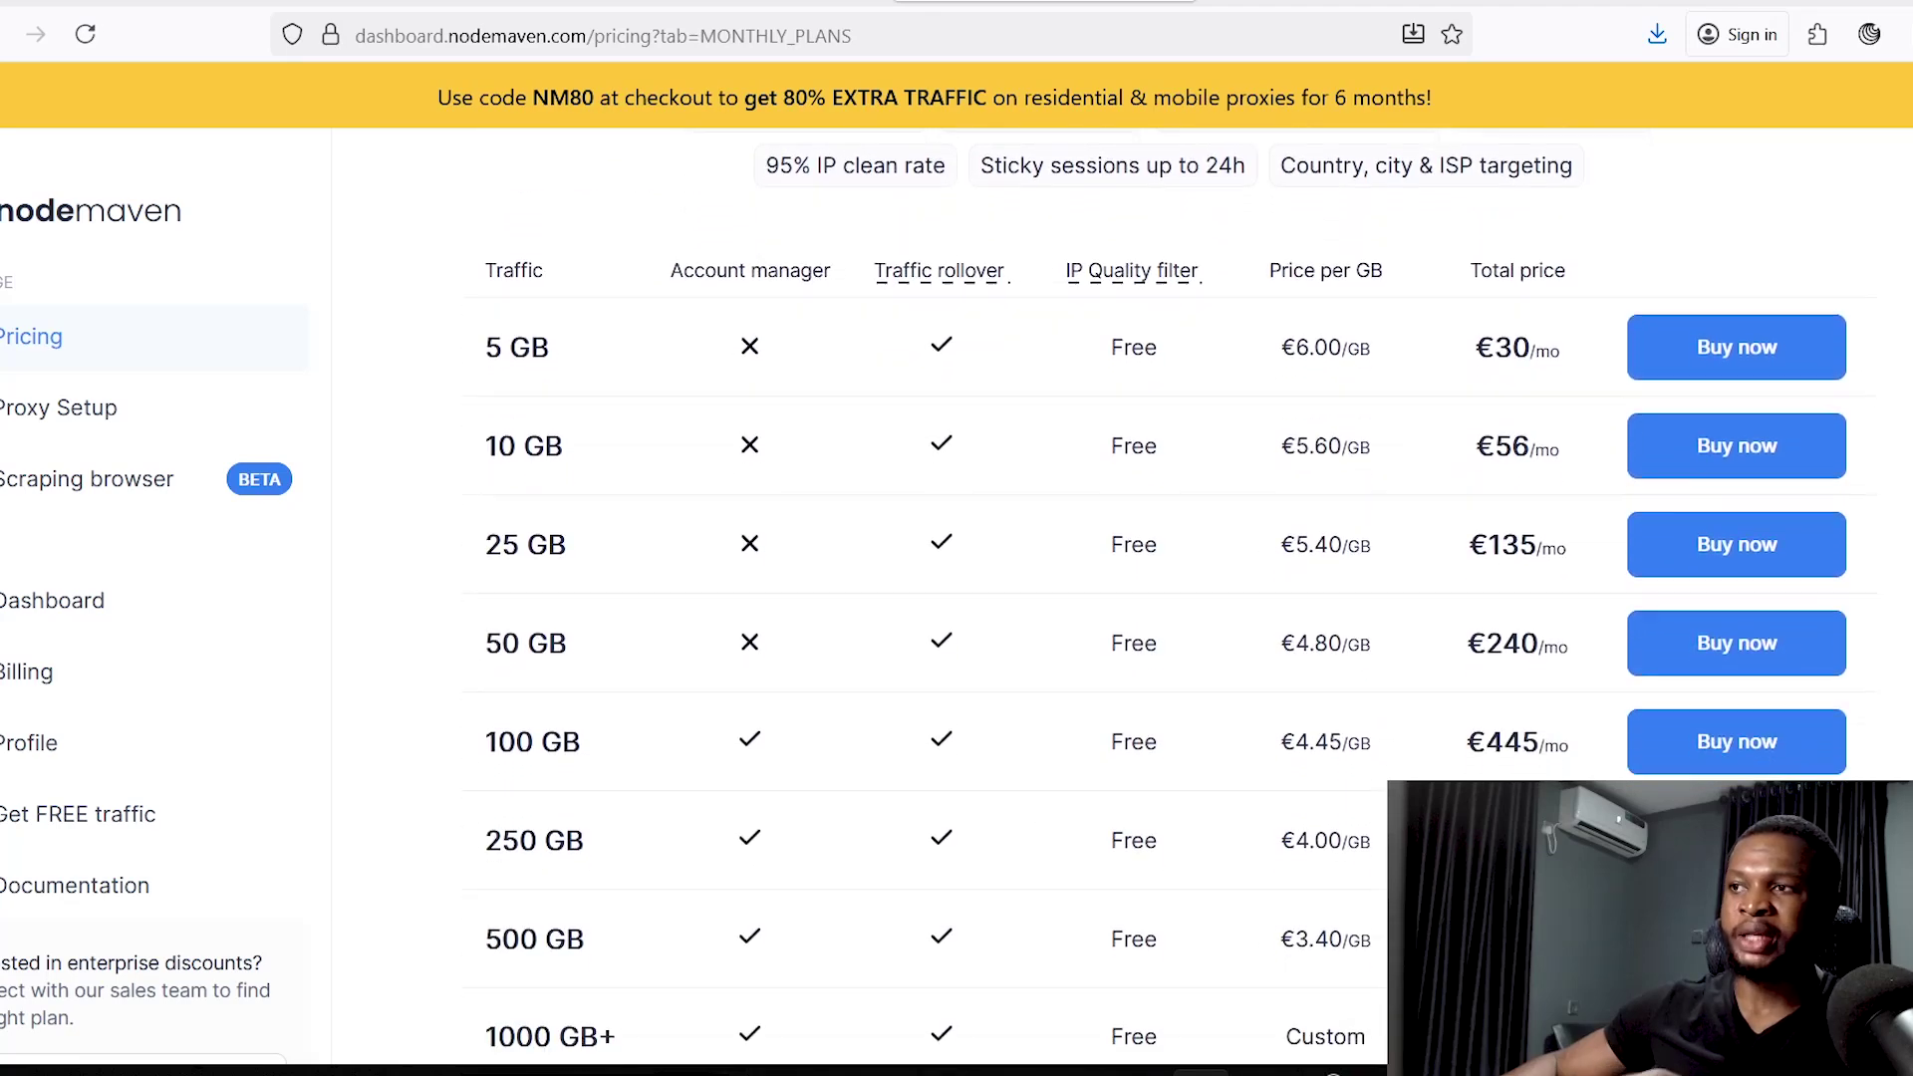
pyautogui.scroll(3, 1166, 598)
pyautogui.scroll(-3, 1166, 598)
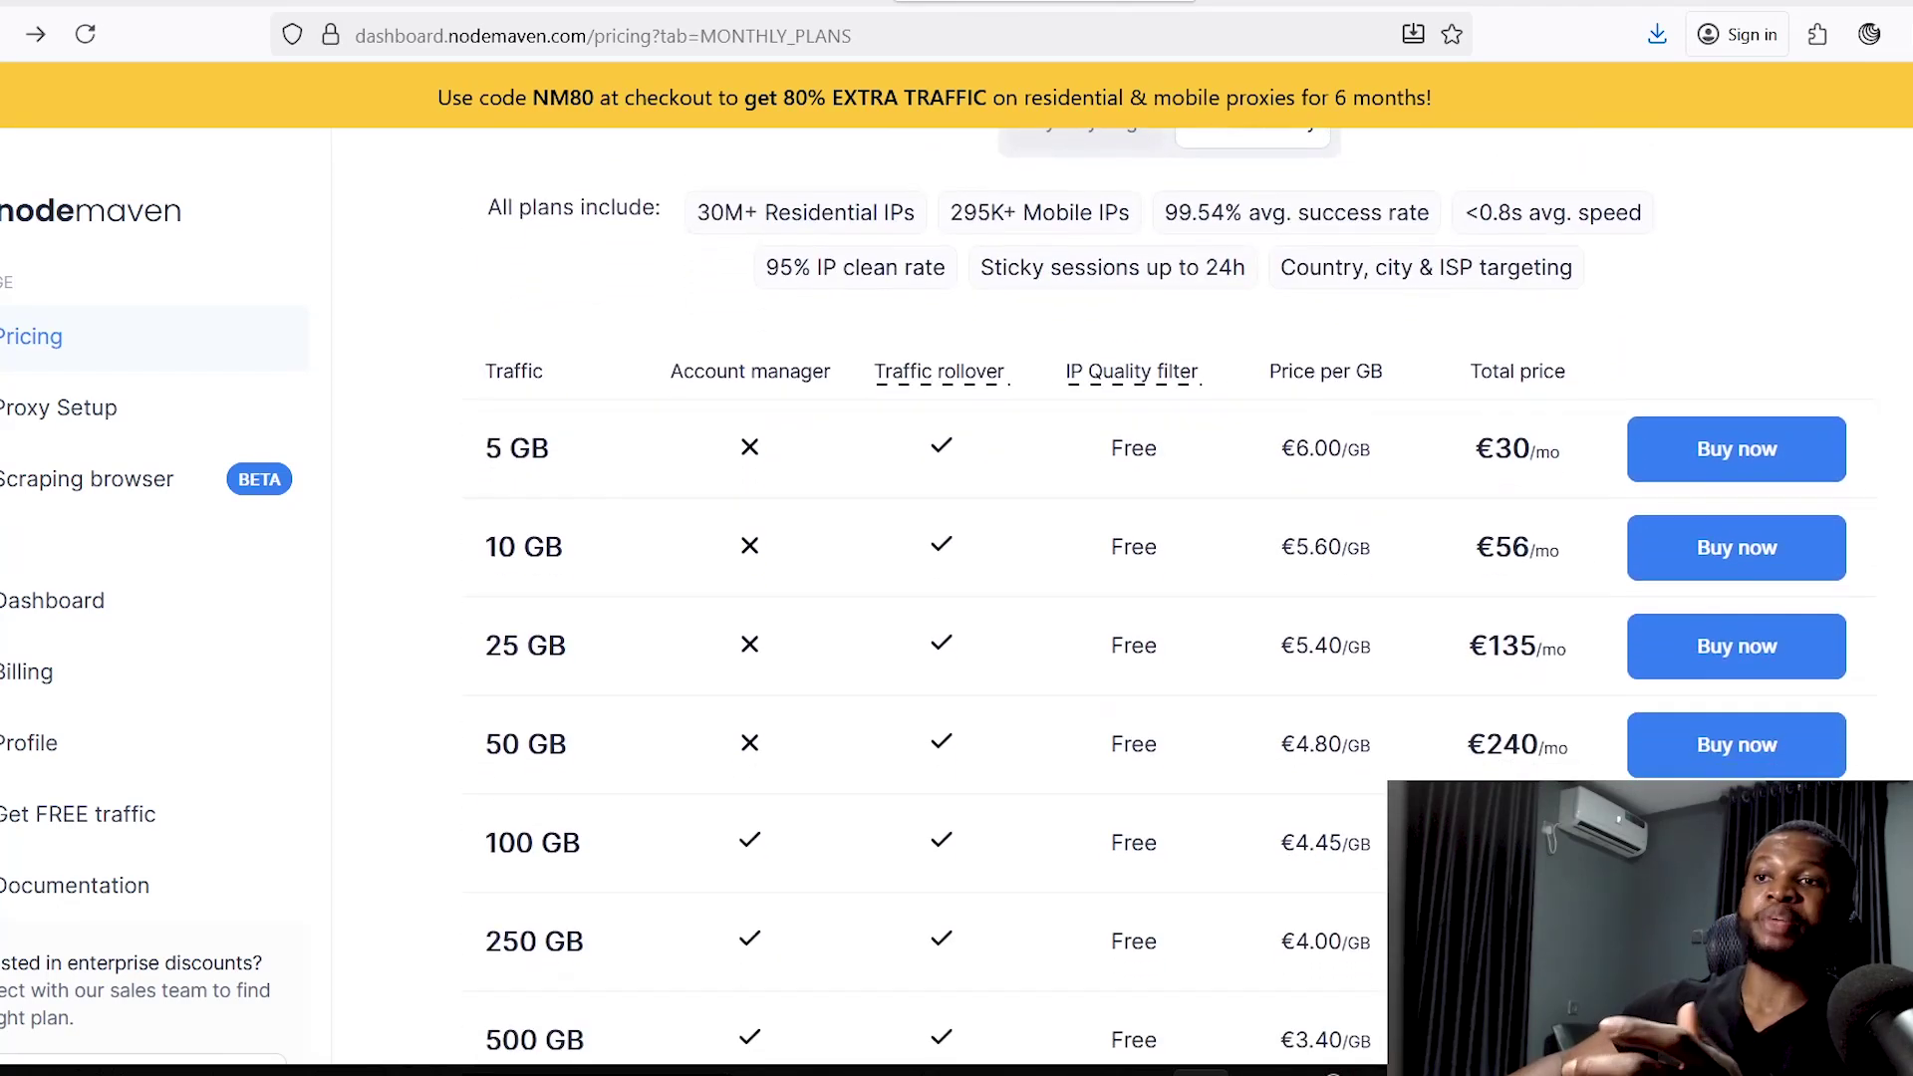
pyautogui.scroll(-1, 803, 499)
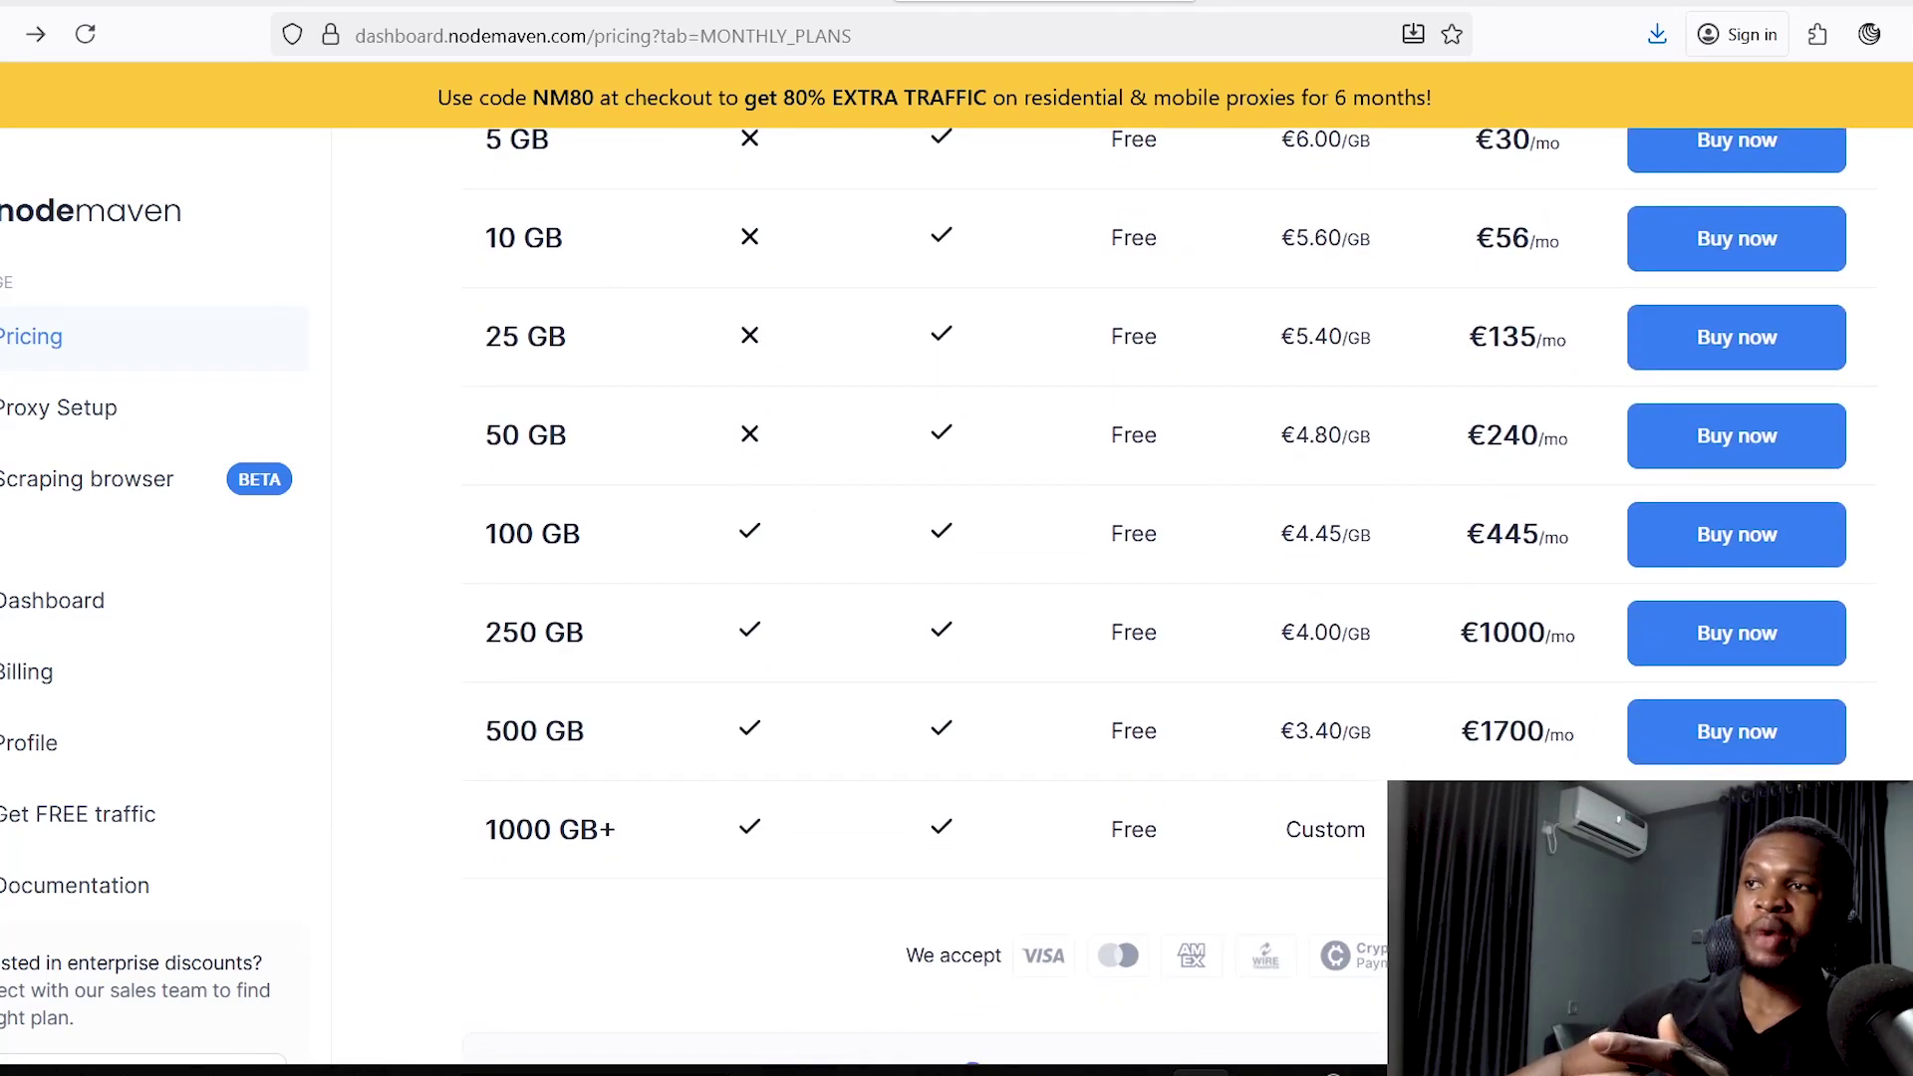
pyautogui.scroll(2, 1468, 331)
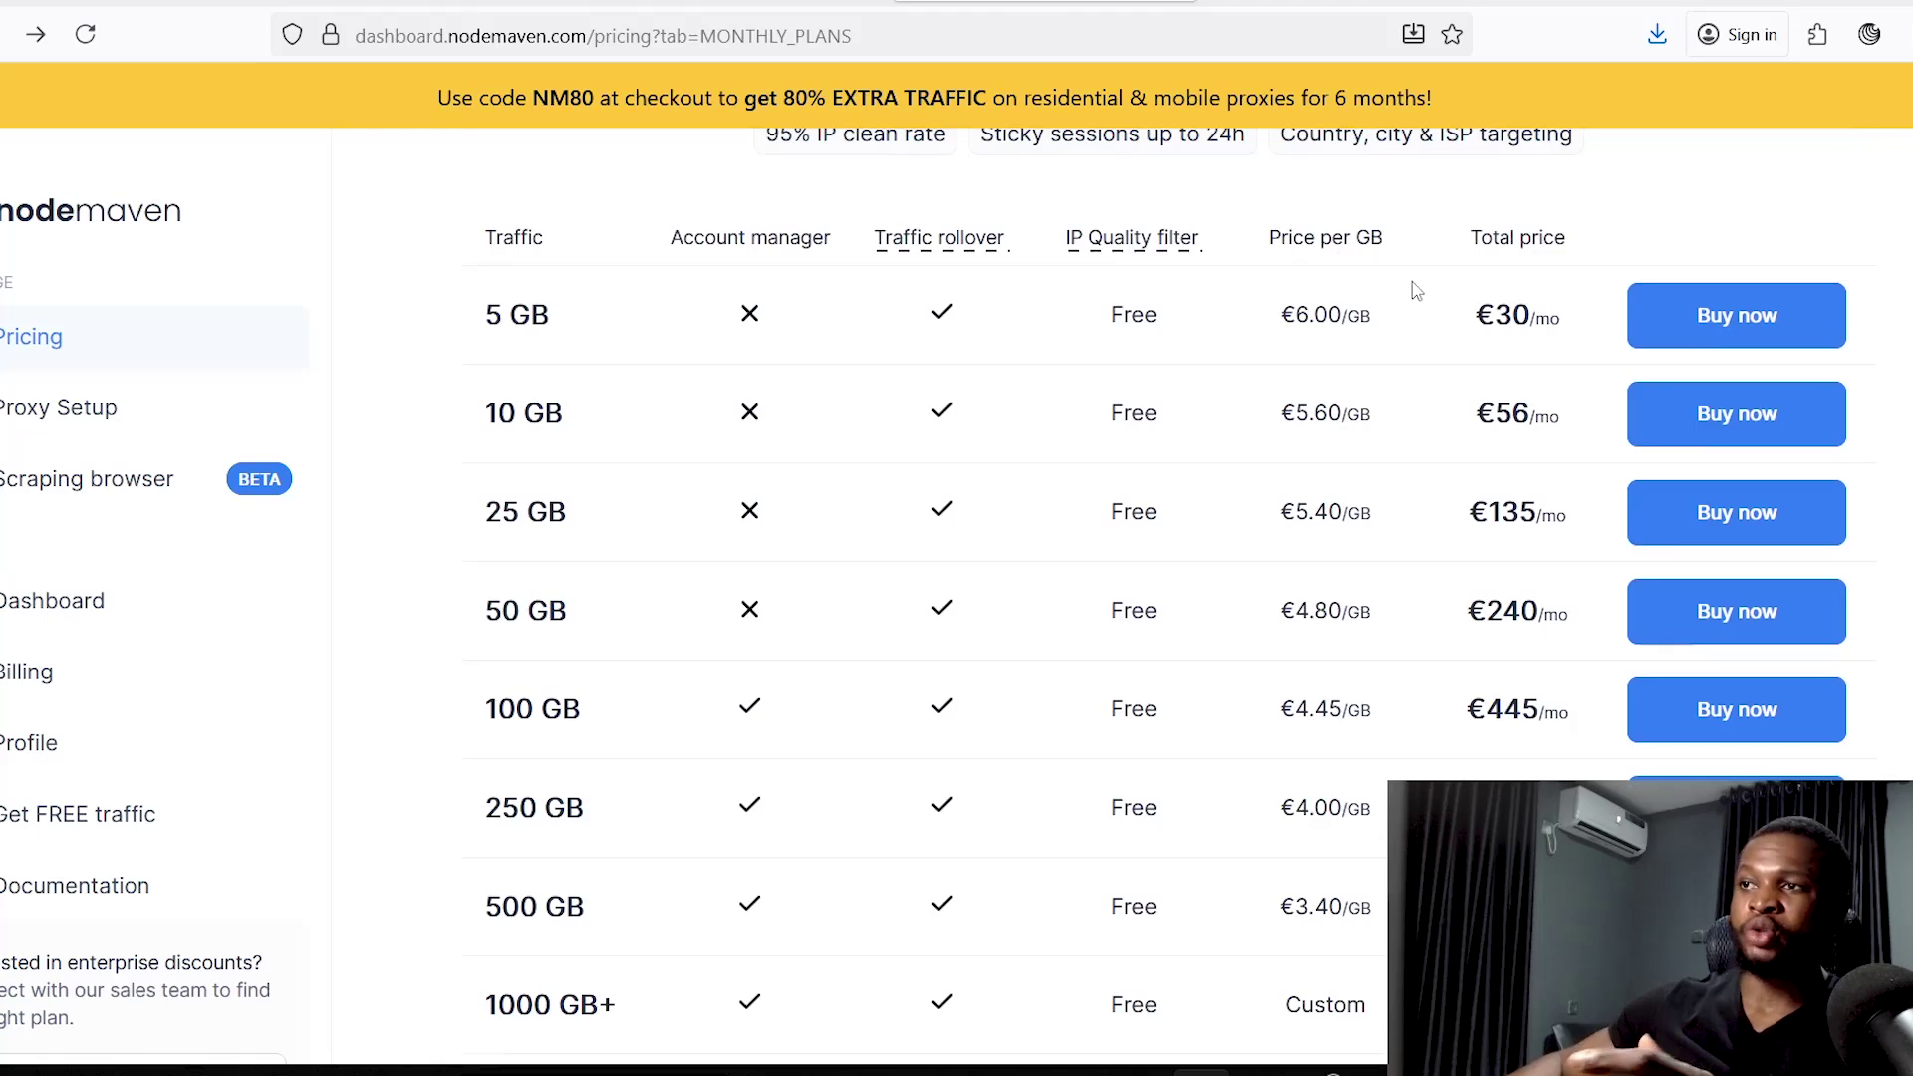
pyautogui.scroll(3, 1736, 558)
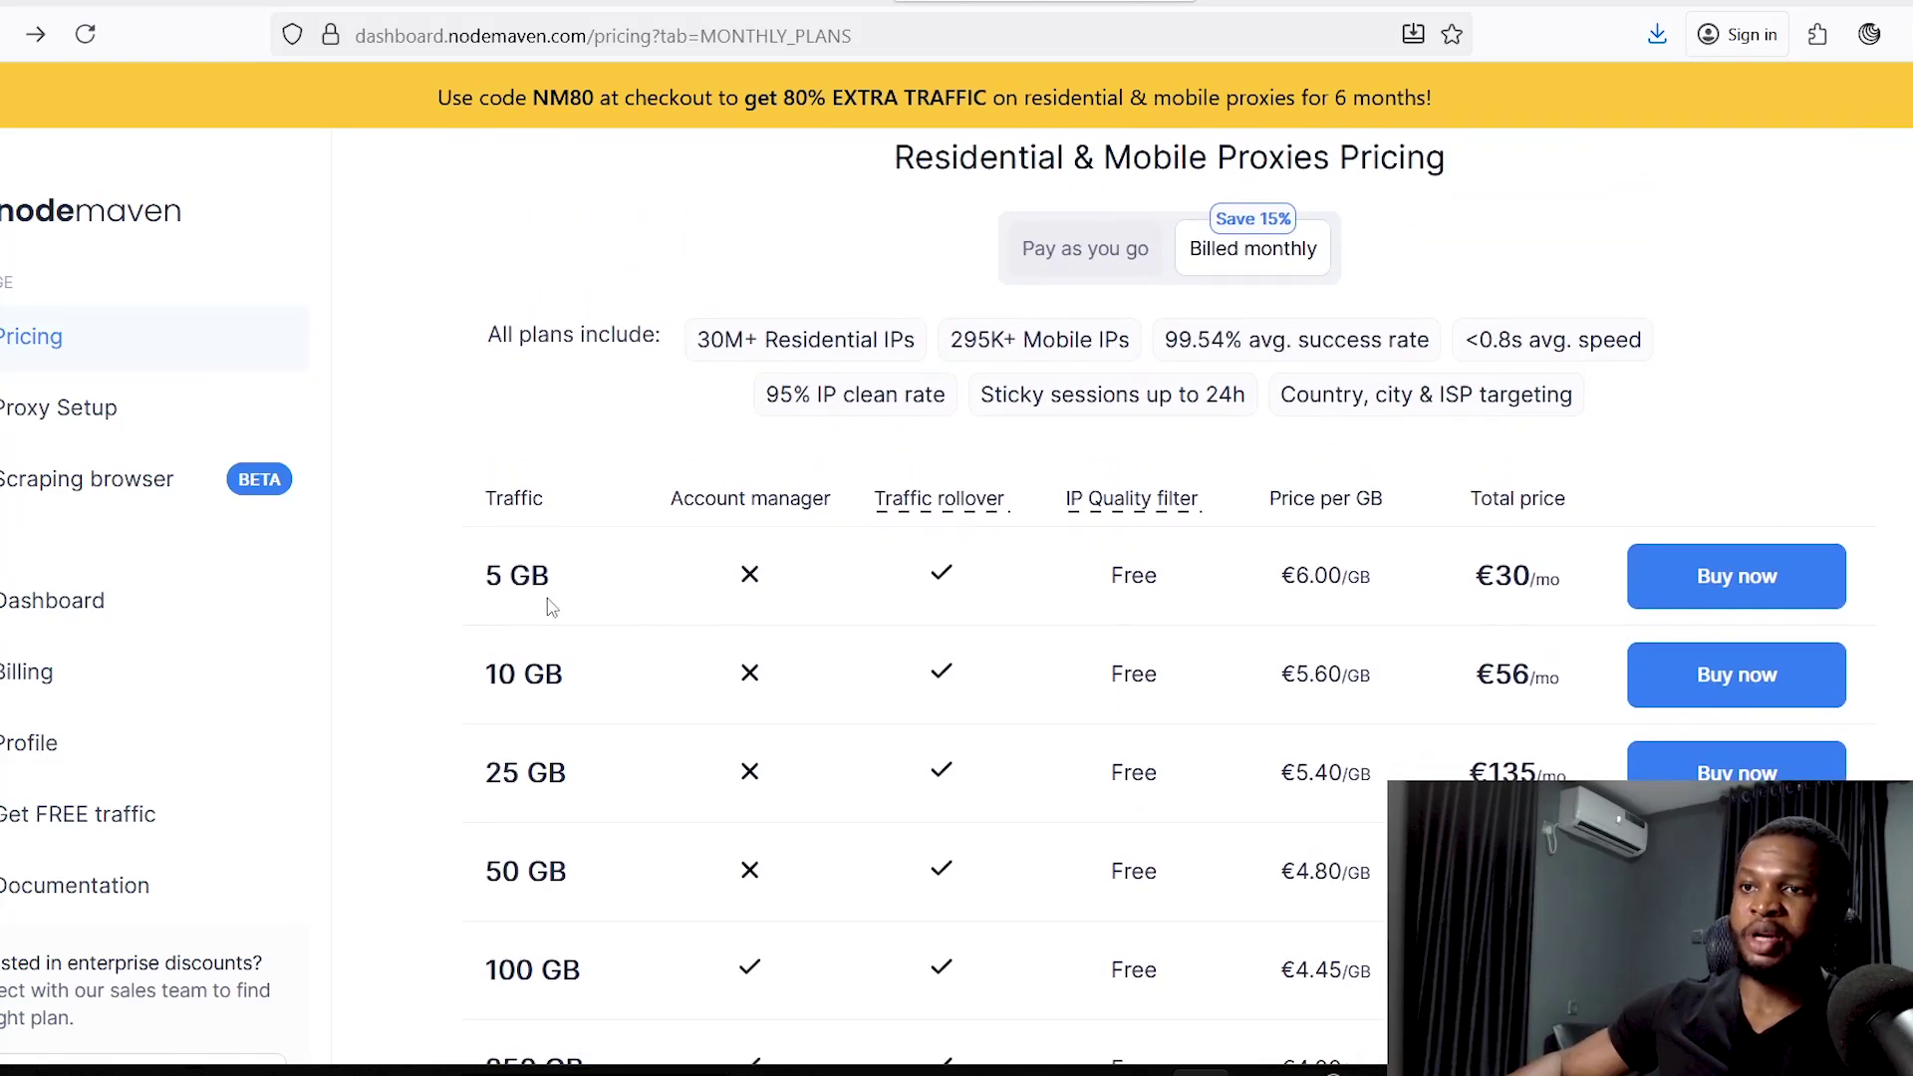
pyautogui.click(1720, 580)
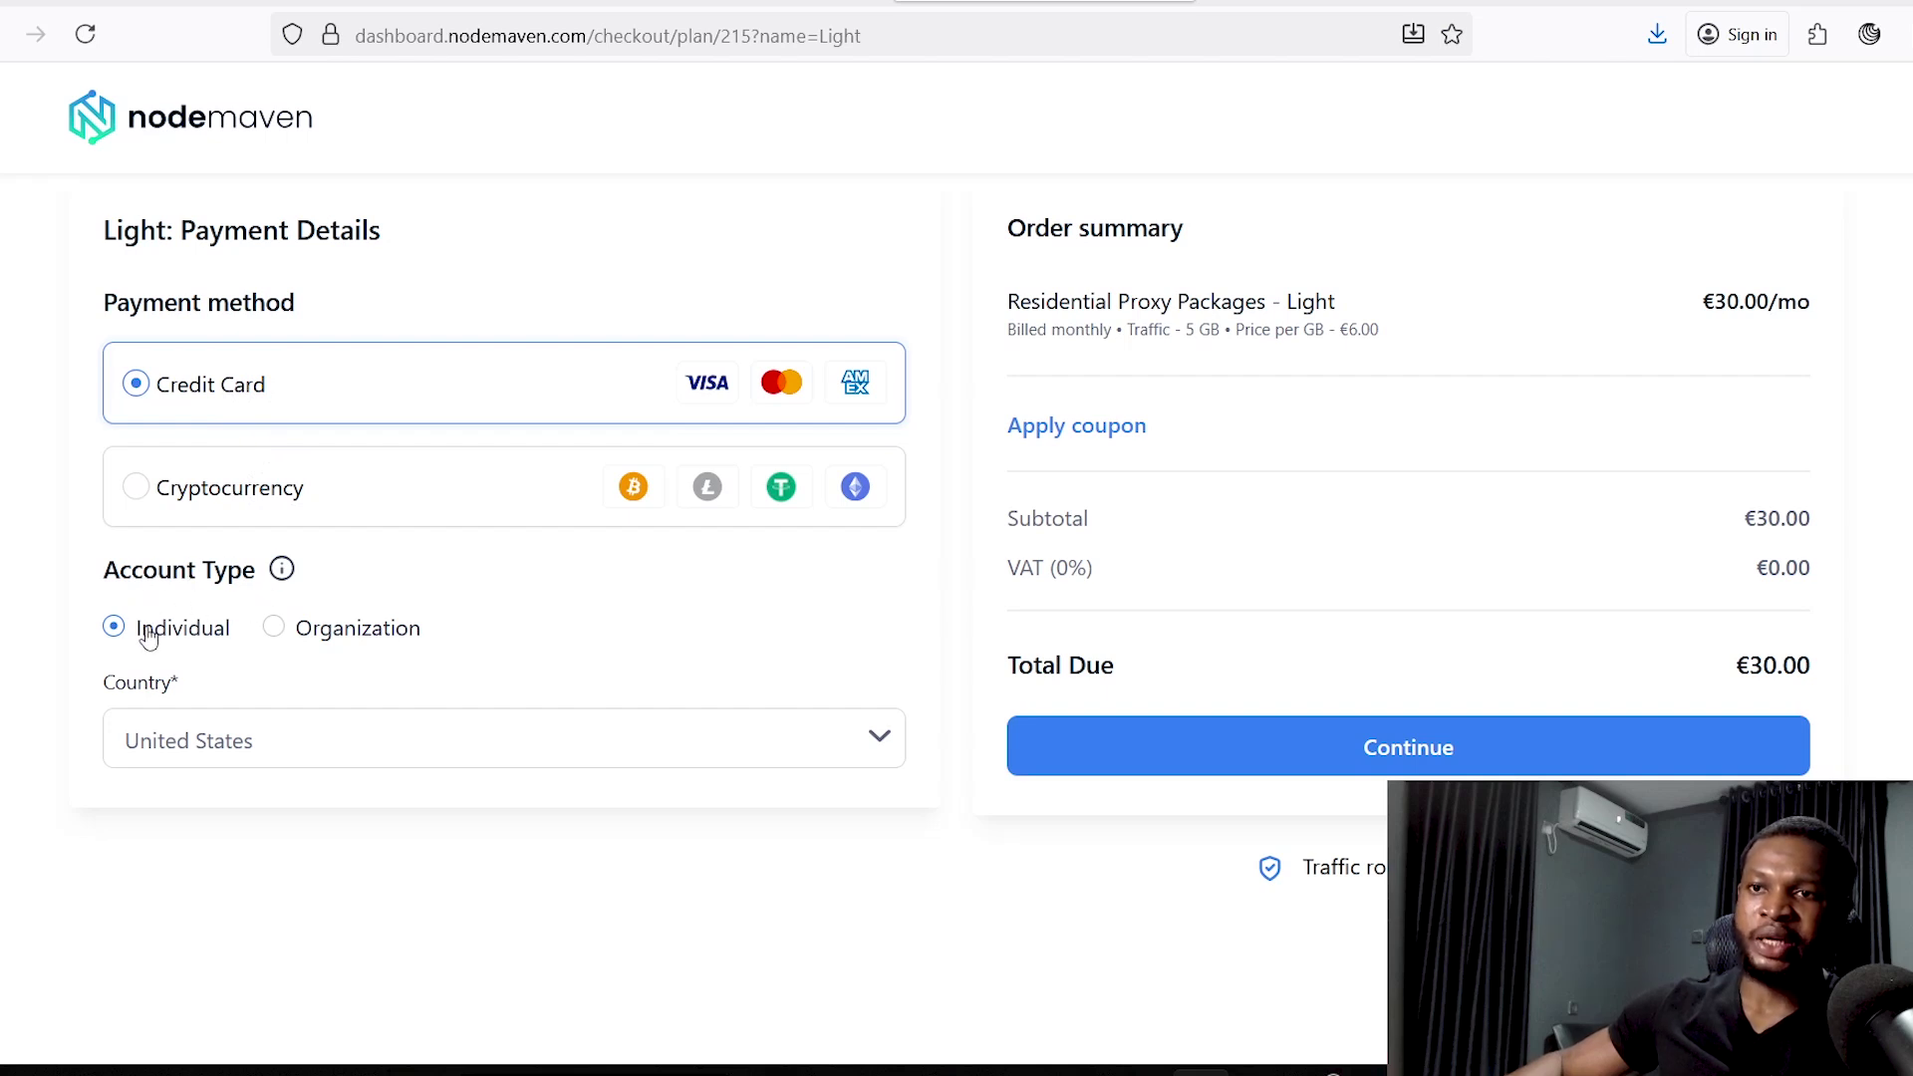
# Step: Set the checkout billing country to Nigeria
pyautogui.click(249, 749)
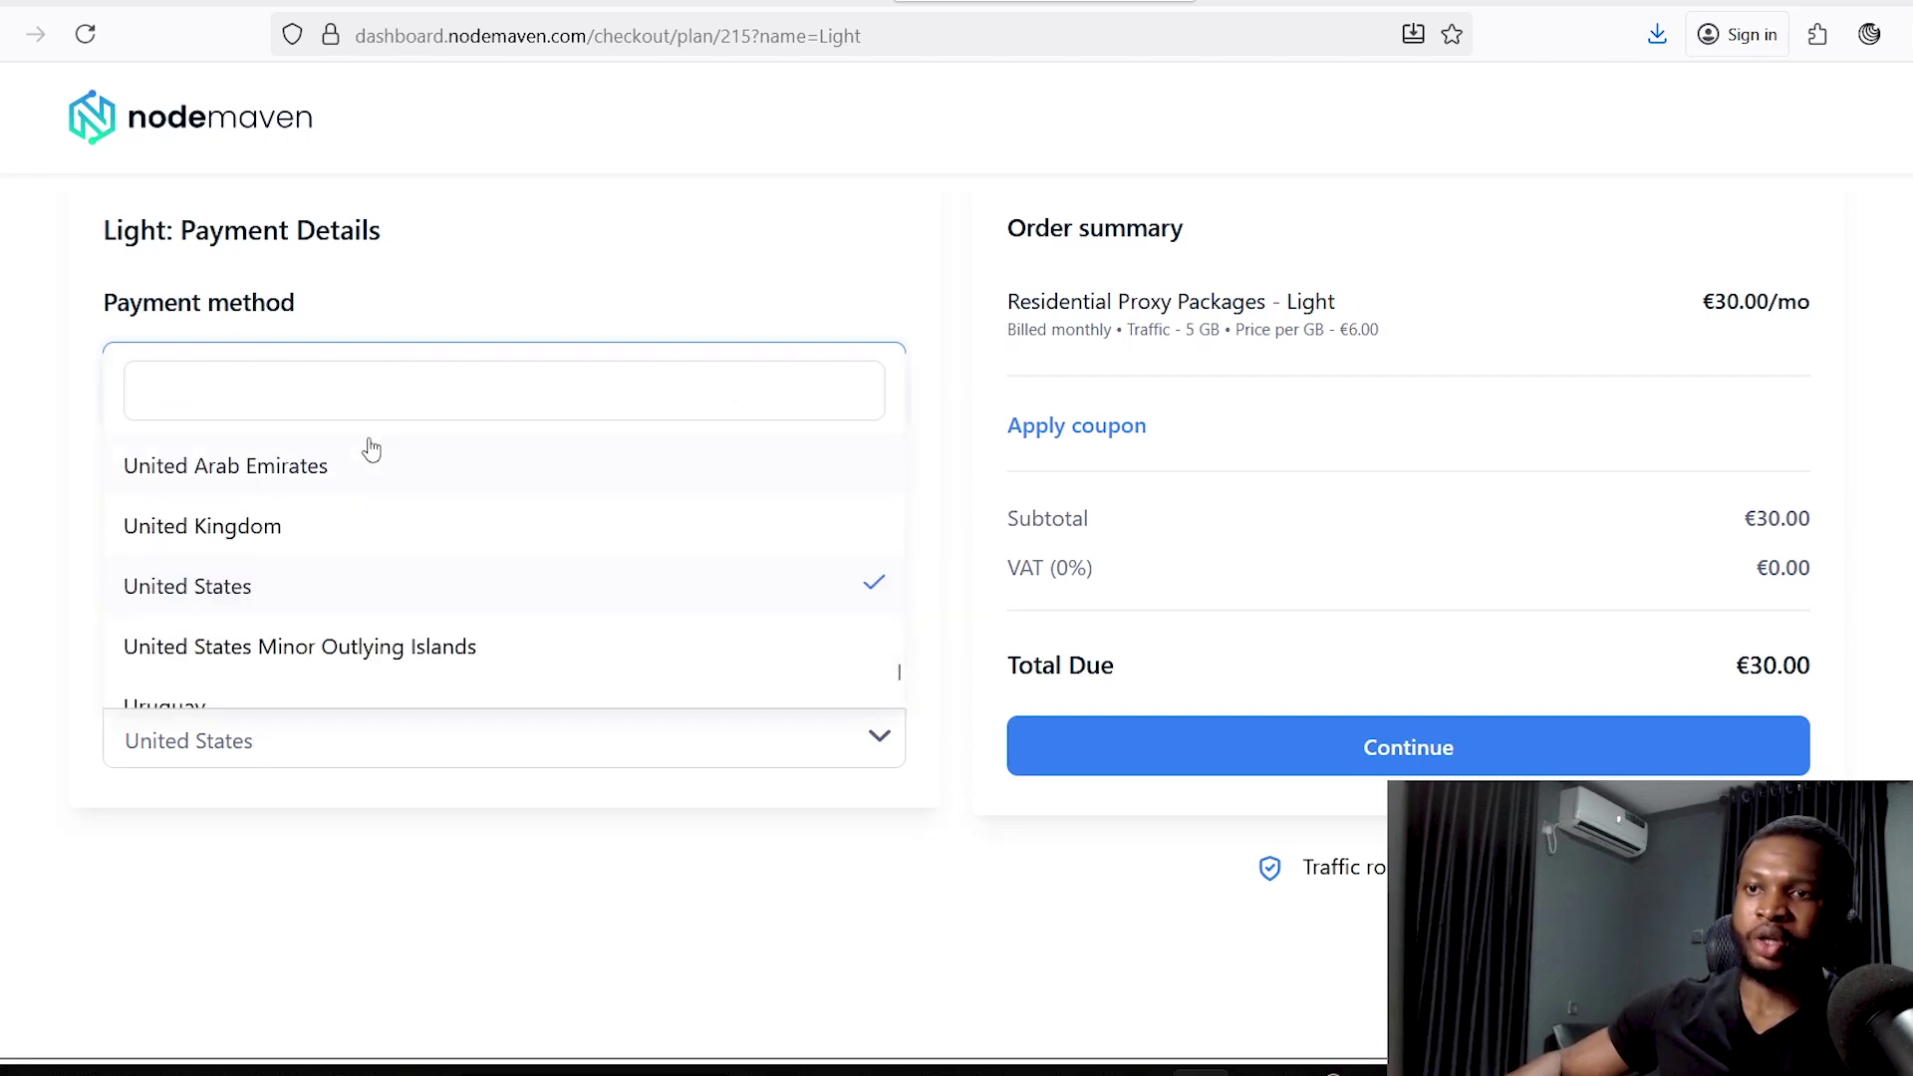
pyautogui.press('Escape')
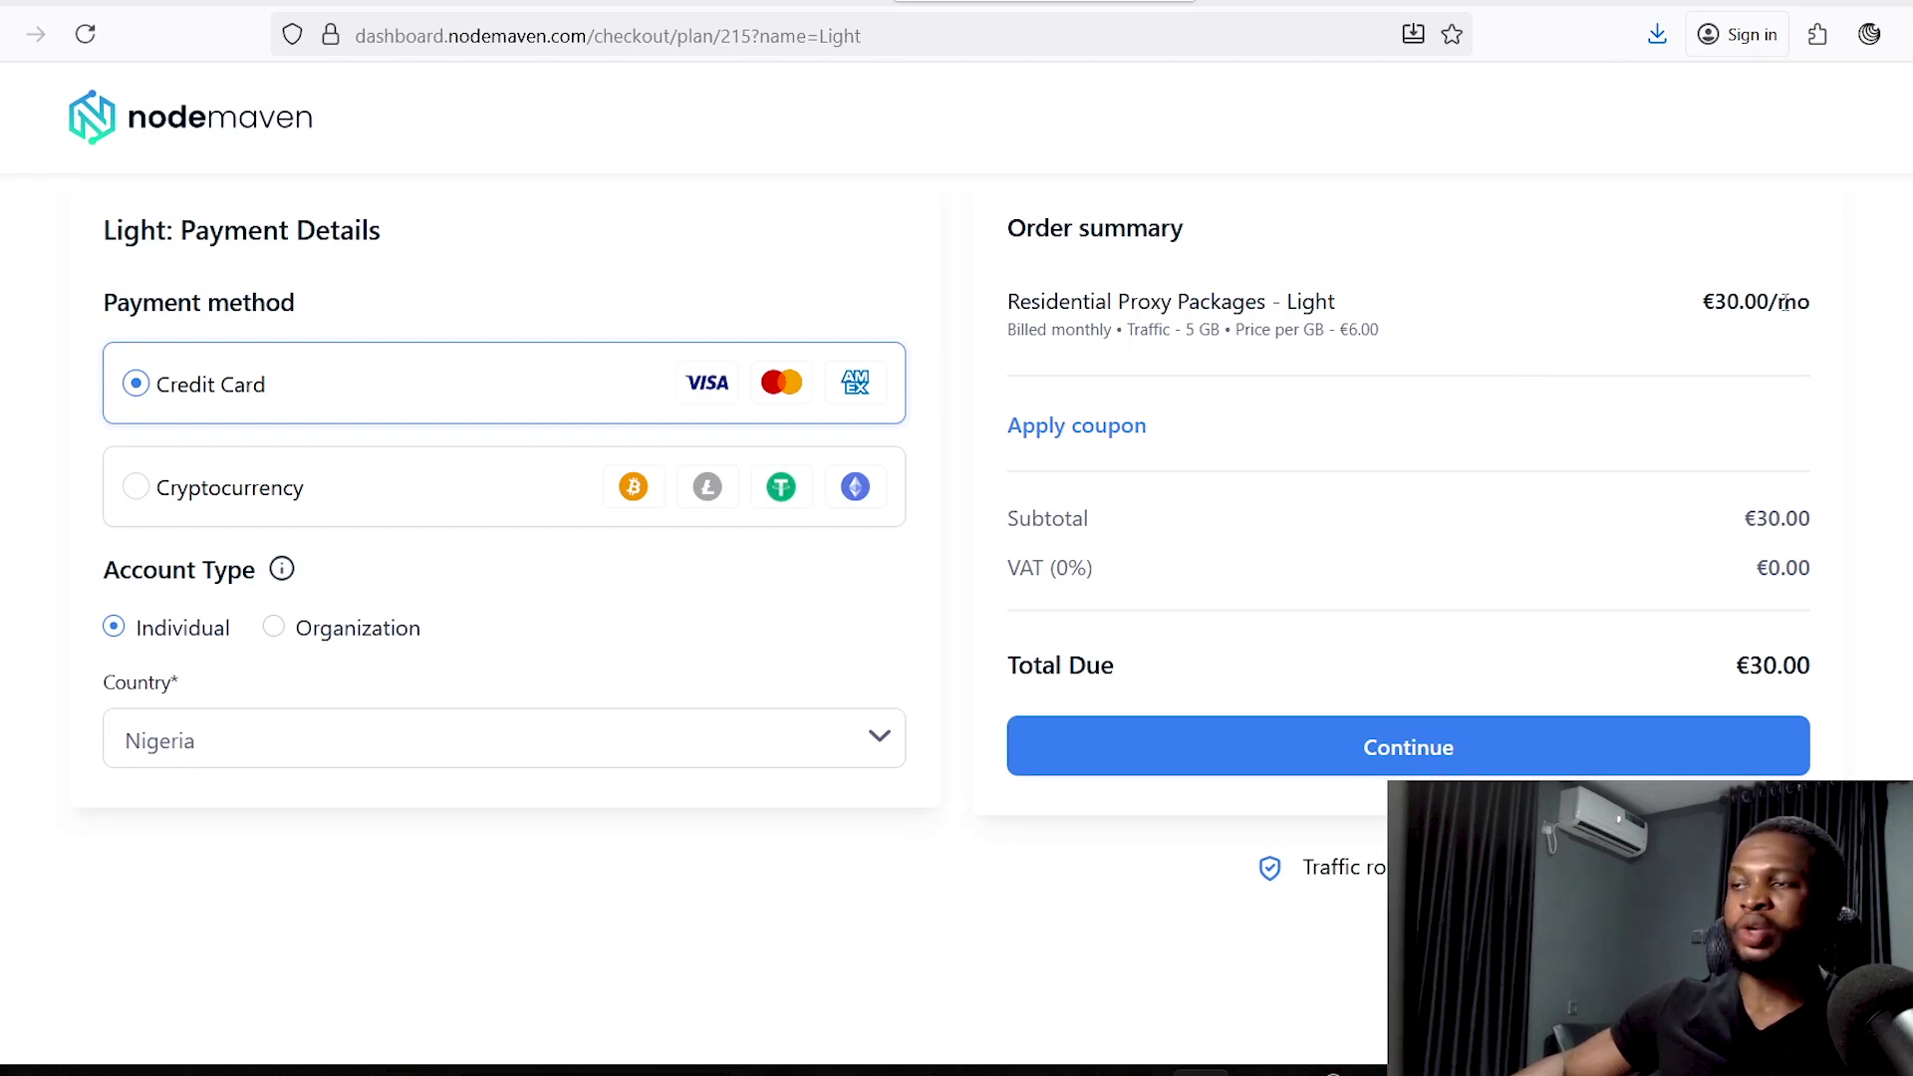
# Step: Paste and apply the 50%-off coupon code
pyautogui.click(1068, 429)
pyautogui.write('MARTIN50')
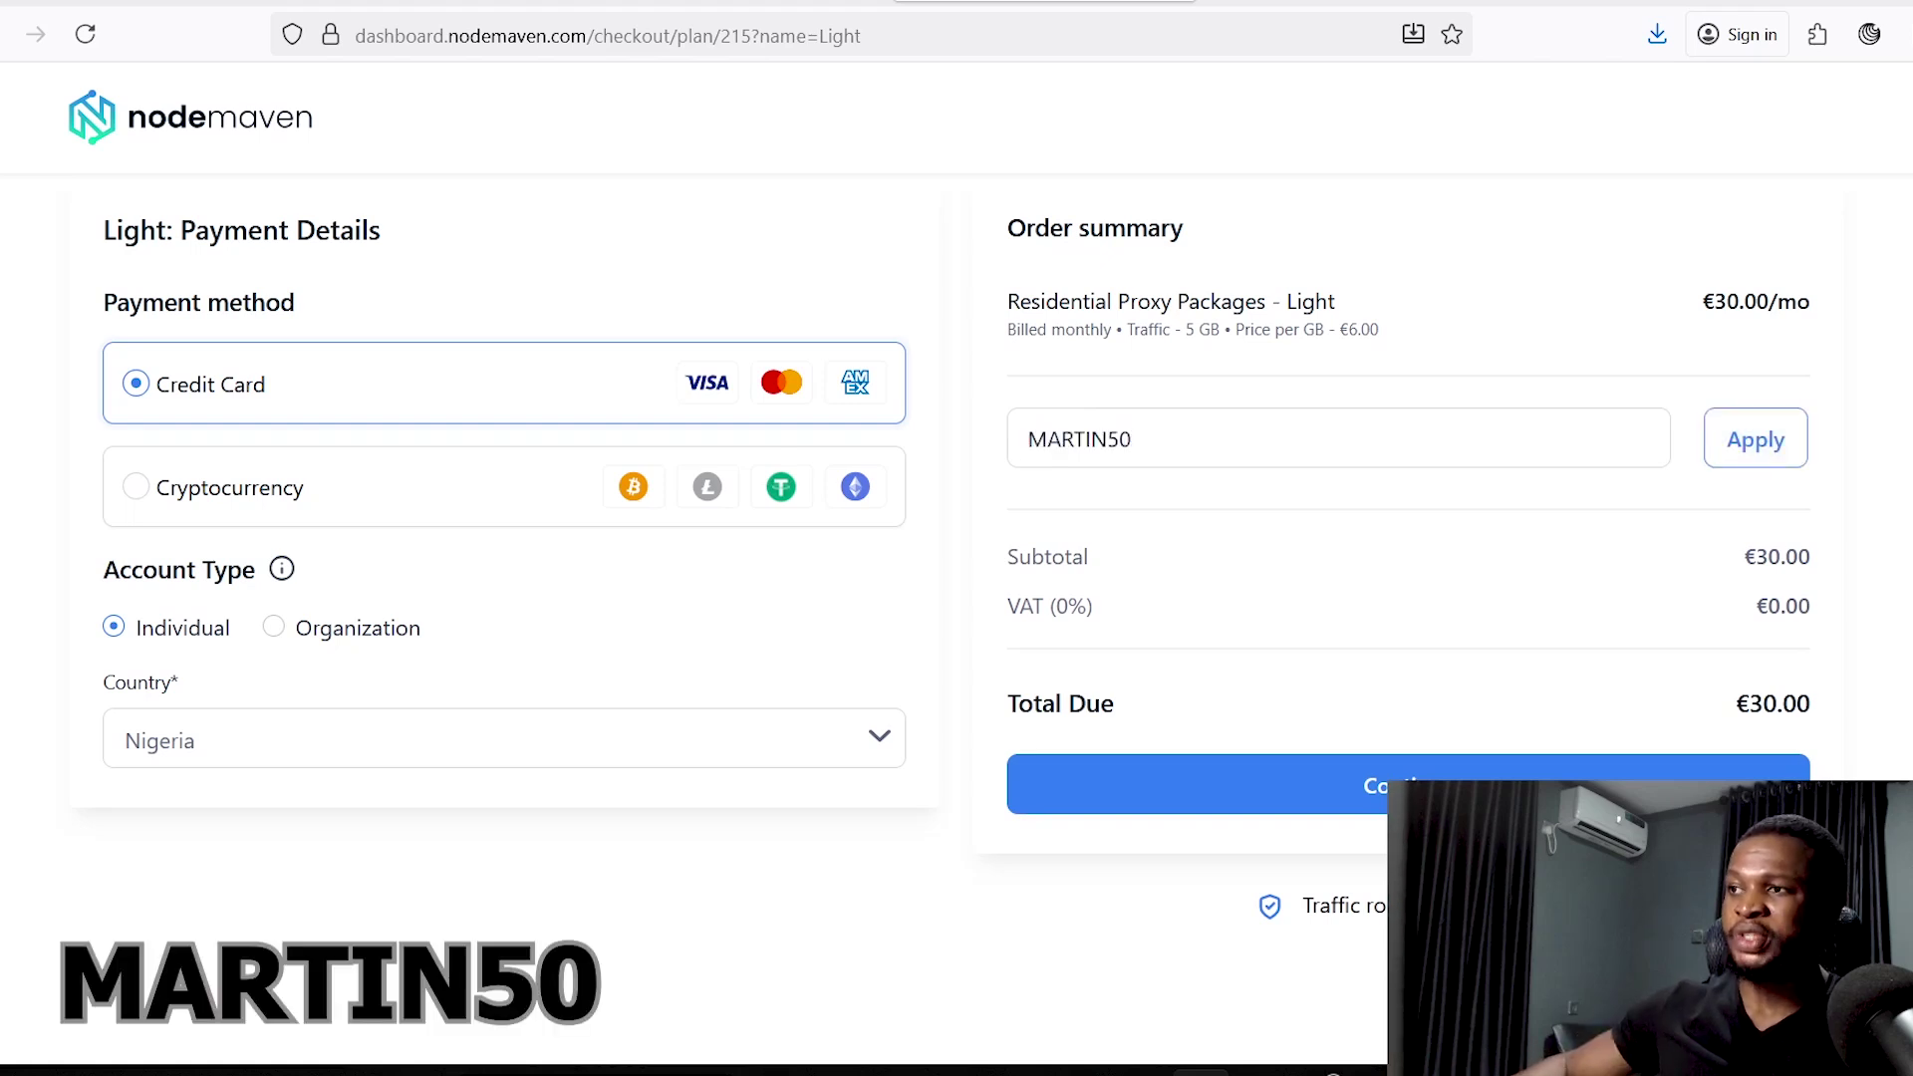
pyautogui.click(1751, 456)
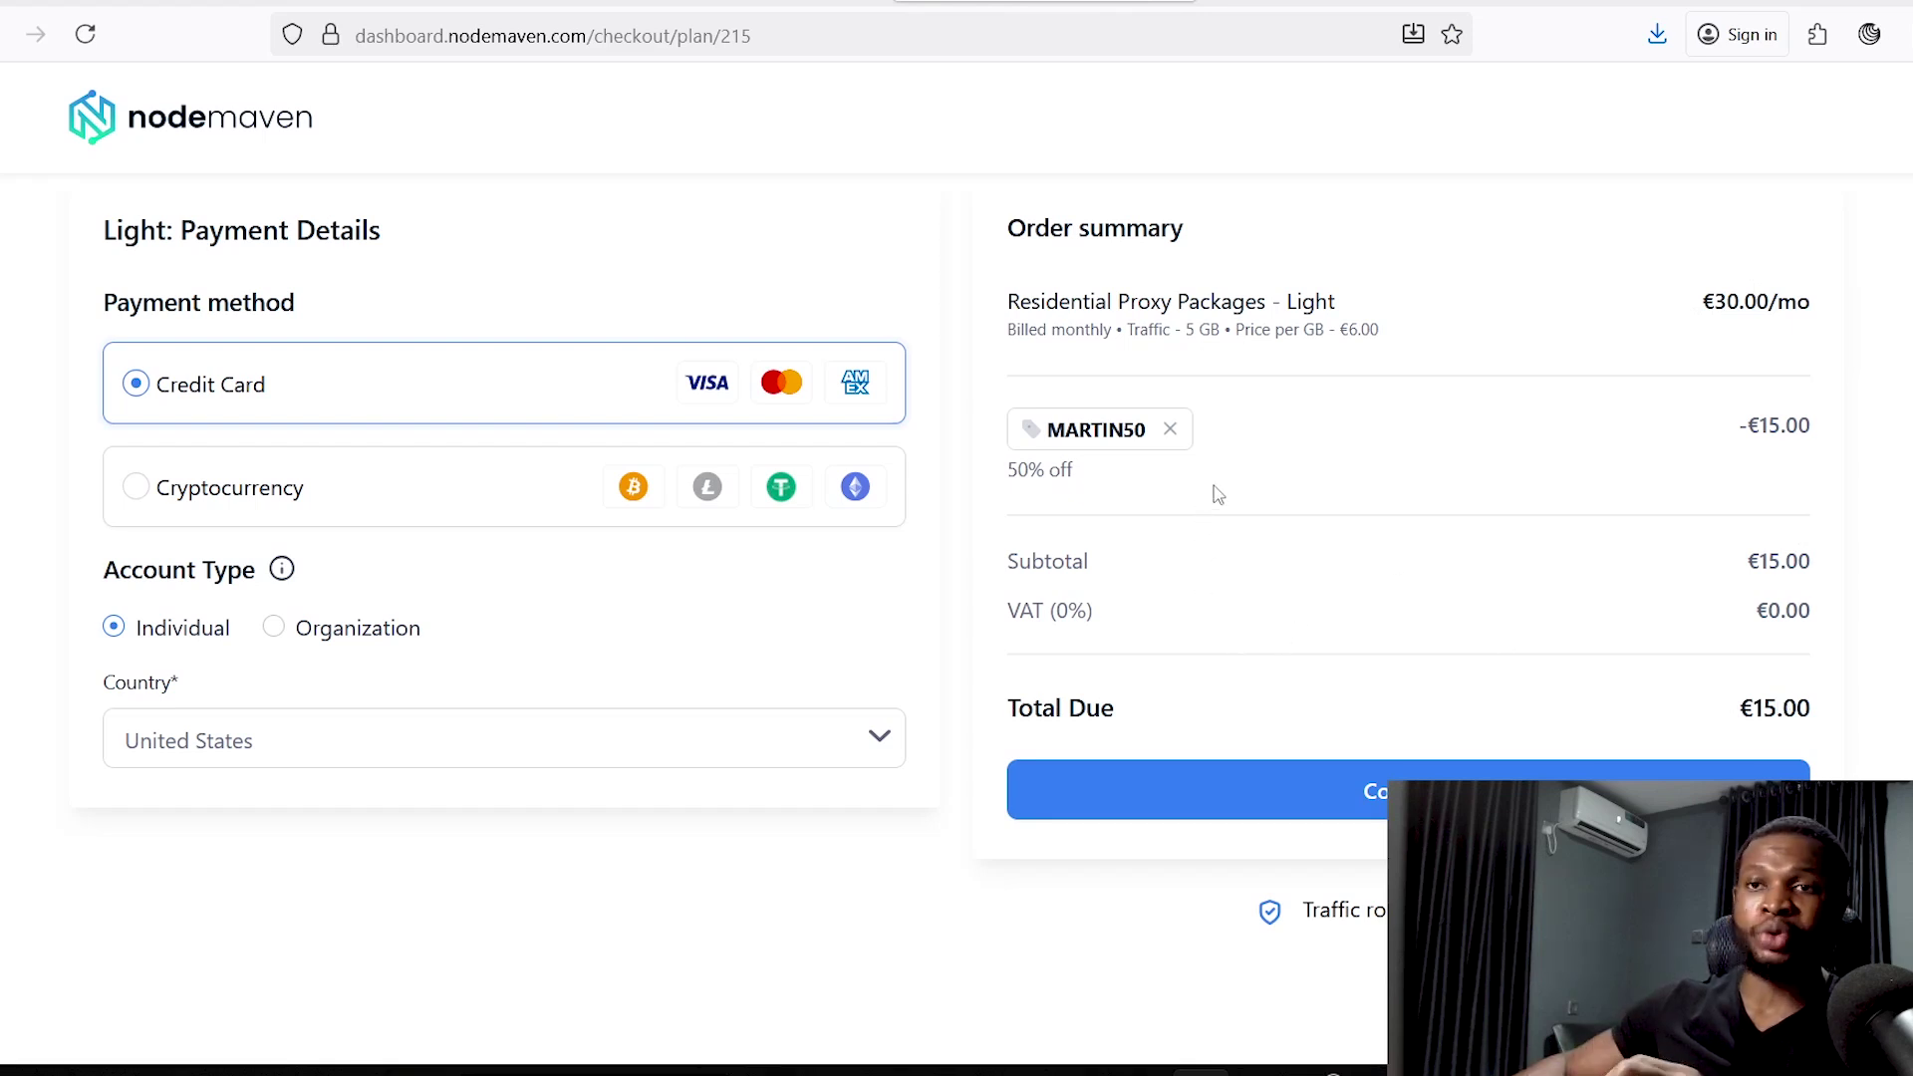
# Step: Replace it with the MARTIN100 coupon adding 5.0 GB free traffic
pyautogui.click(1171, 430)
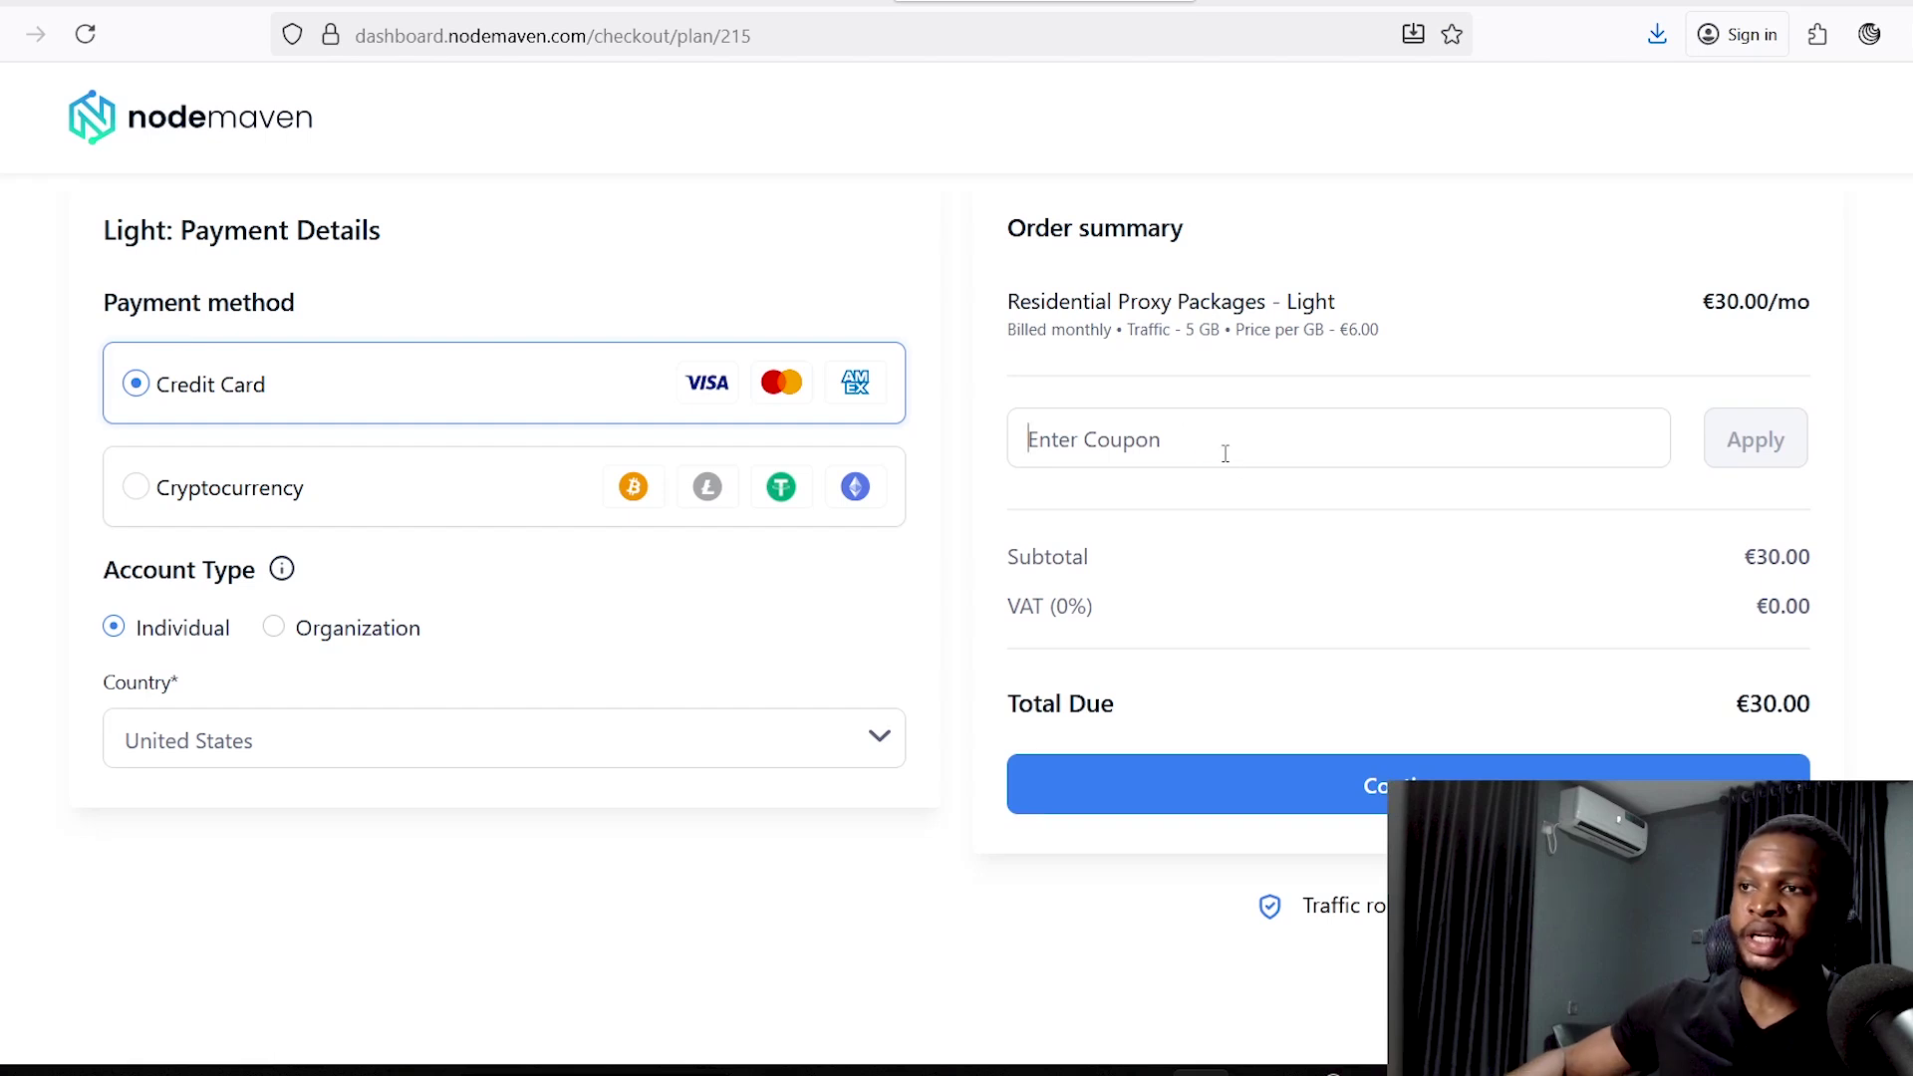
pyautogui.write('MARTIN100')
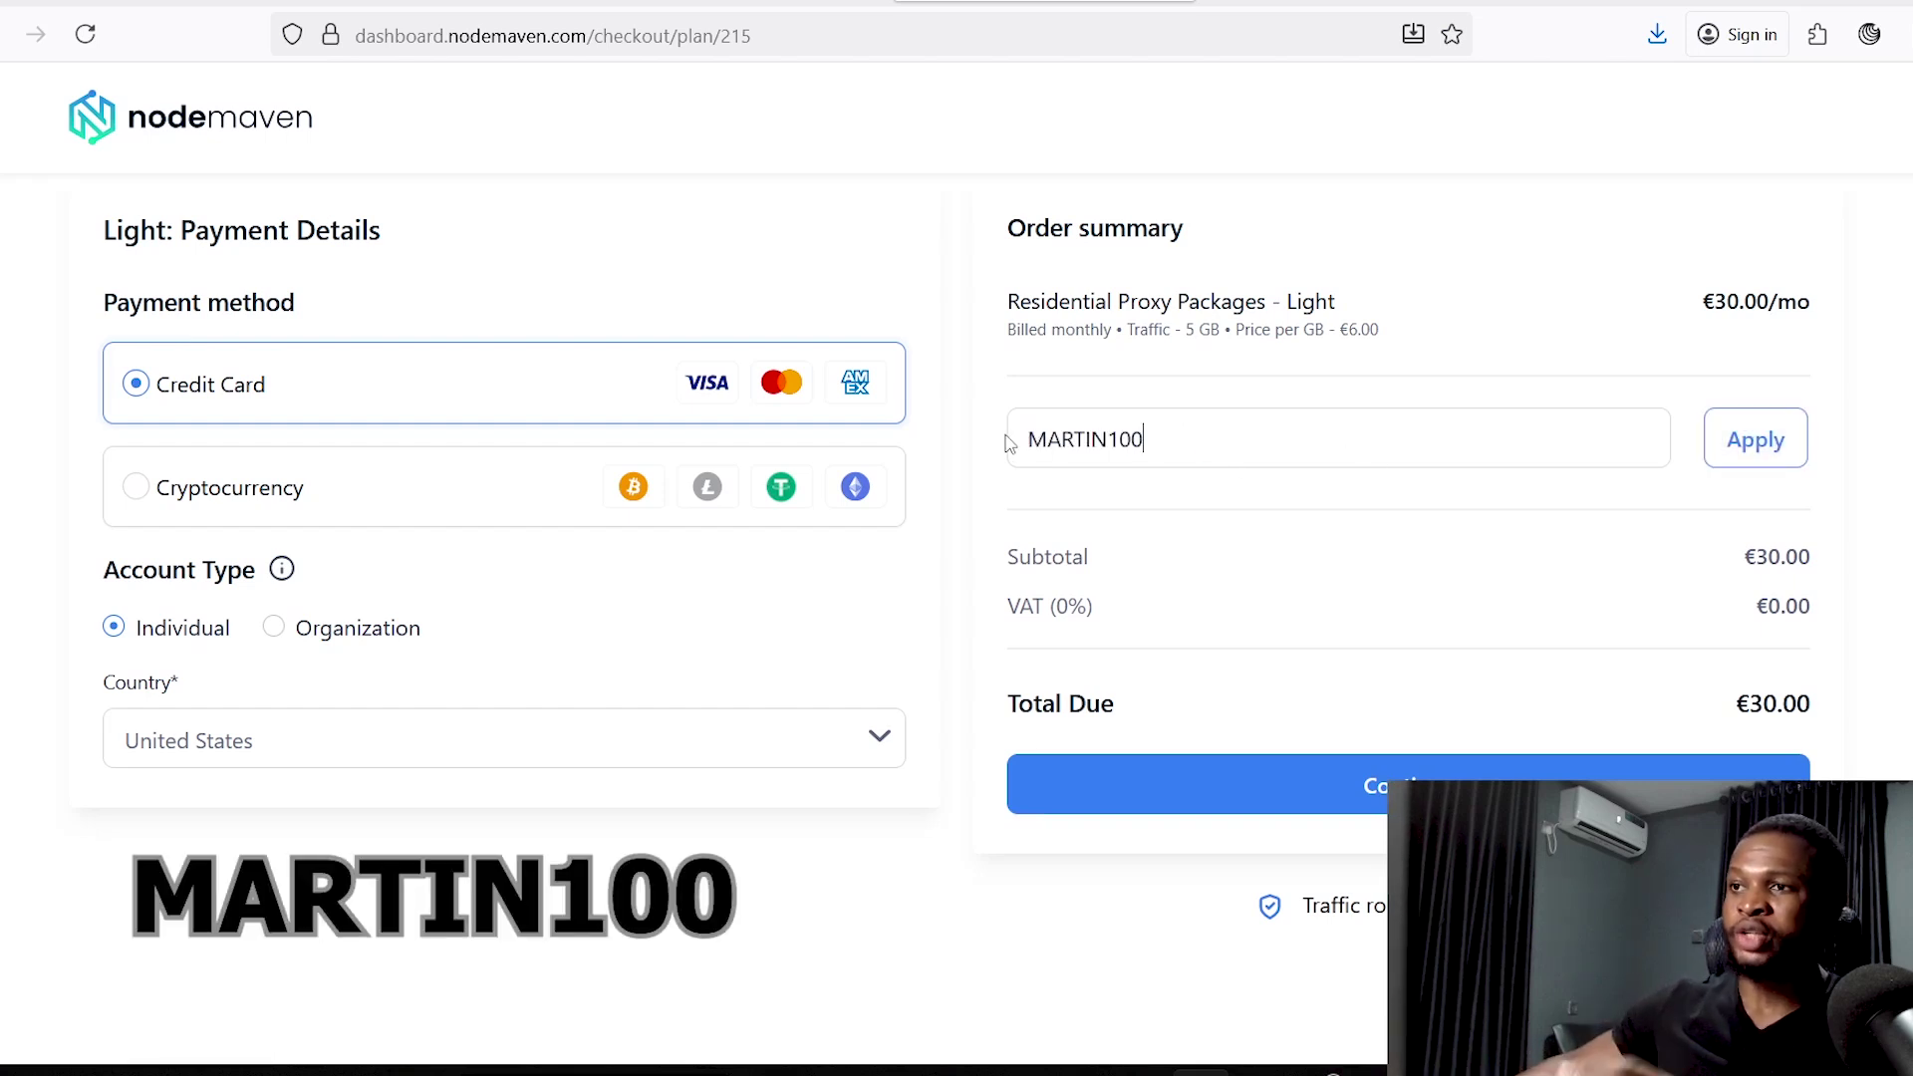
pyautogui.click(1737, 455)
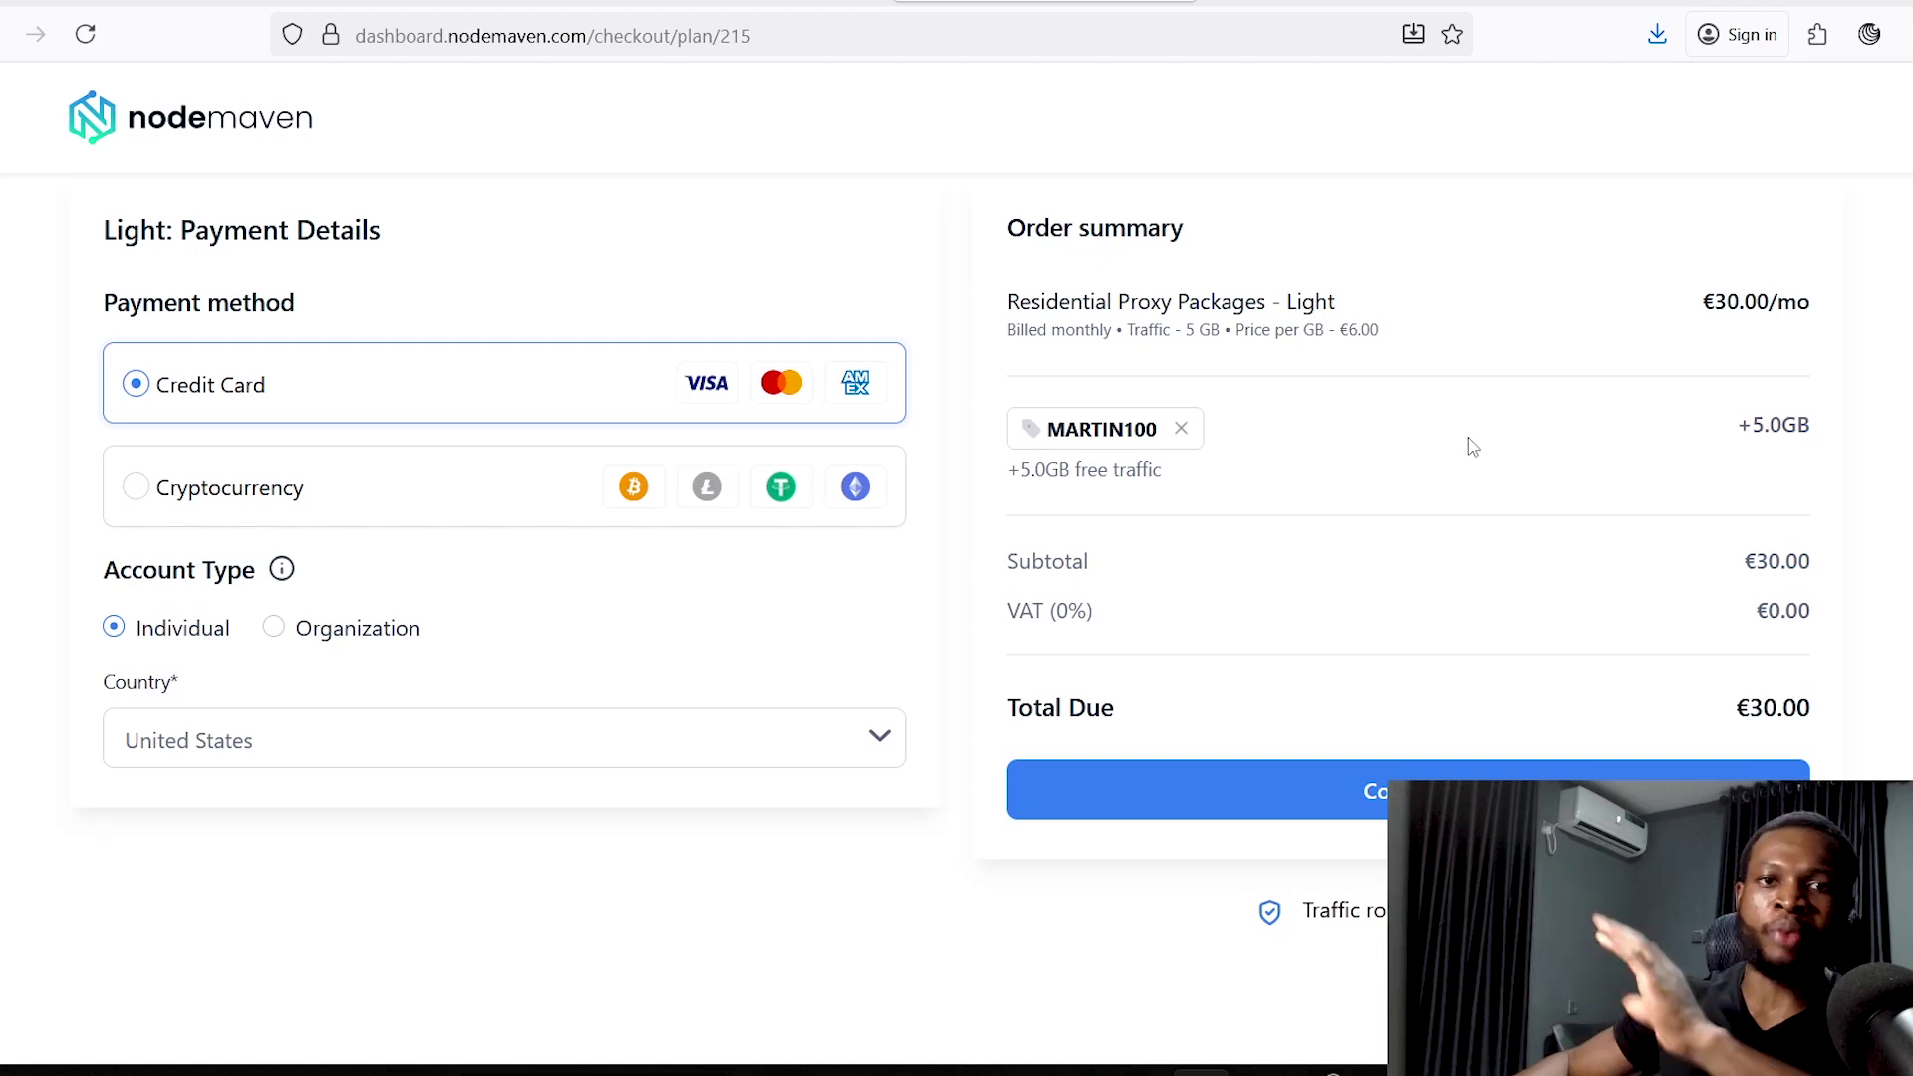
# Step: Swap back to the 50%-off MARTIN50 coupon, bringing the total to €15.00
pyautogui.click(1182, 430)
pyautogui.click(1764, 445)
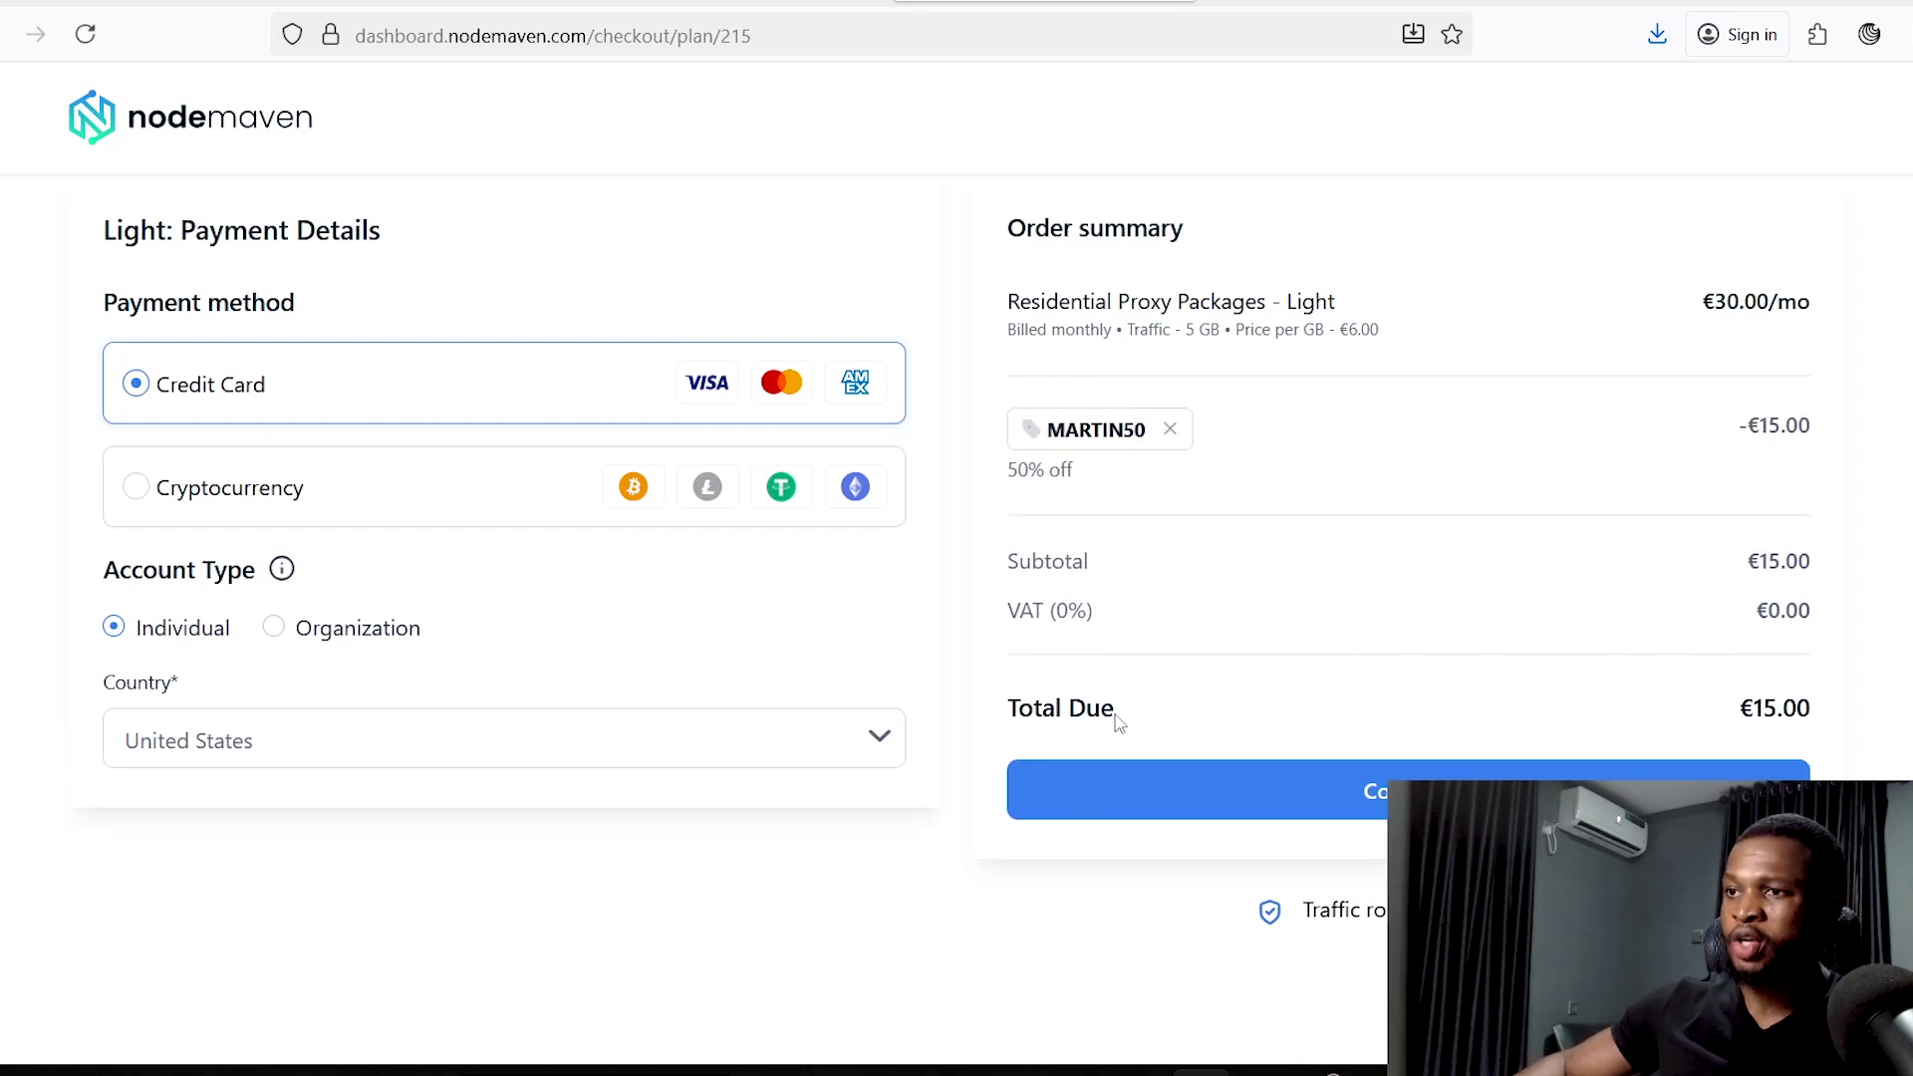
pyautogui.click(1381, 795)
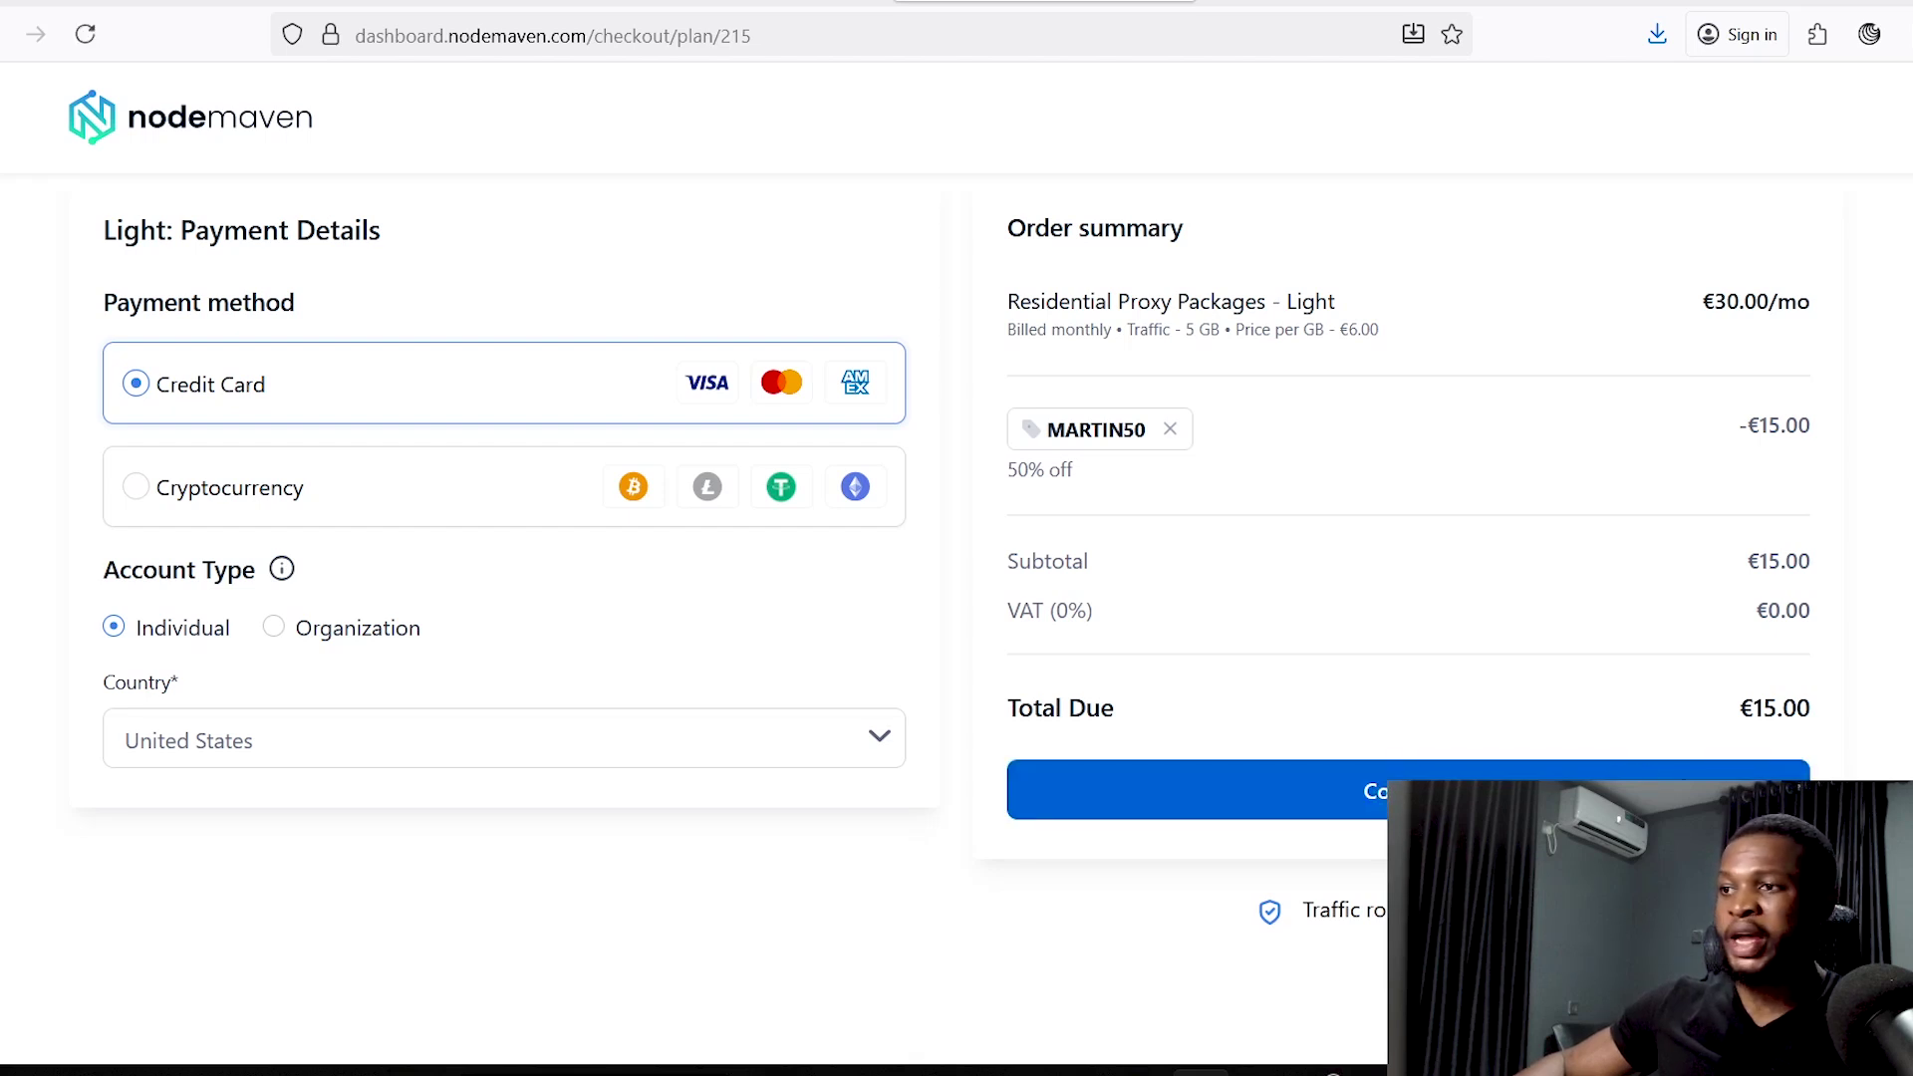
# Step: Set the billing country to Nigeria and continue to the card payment page
pyautogui.click(263, 750)
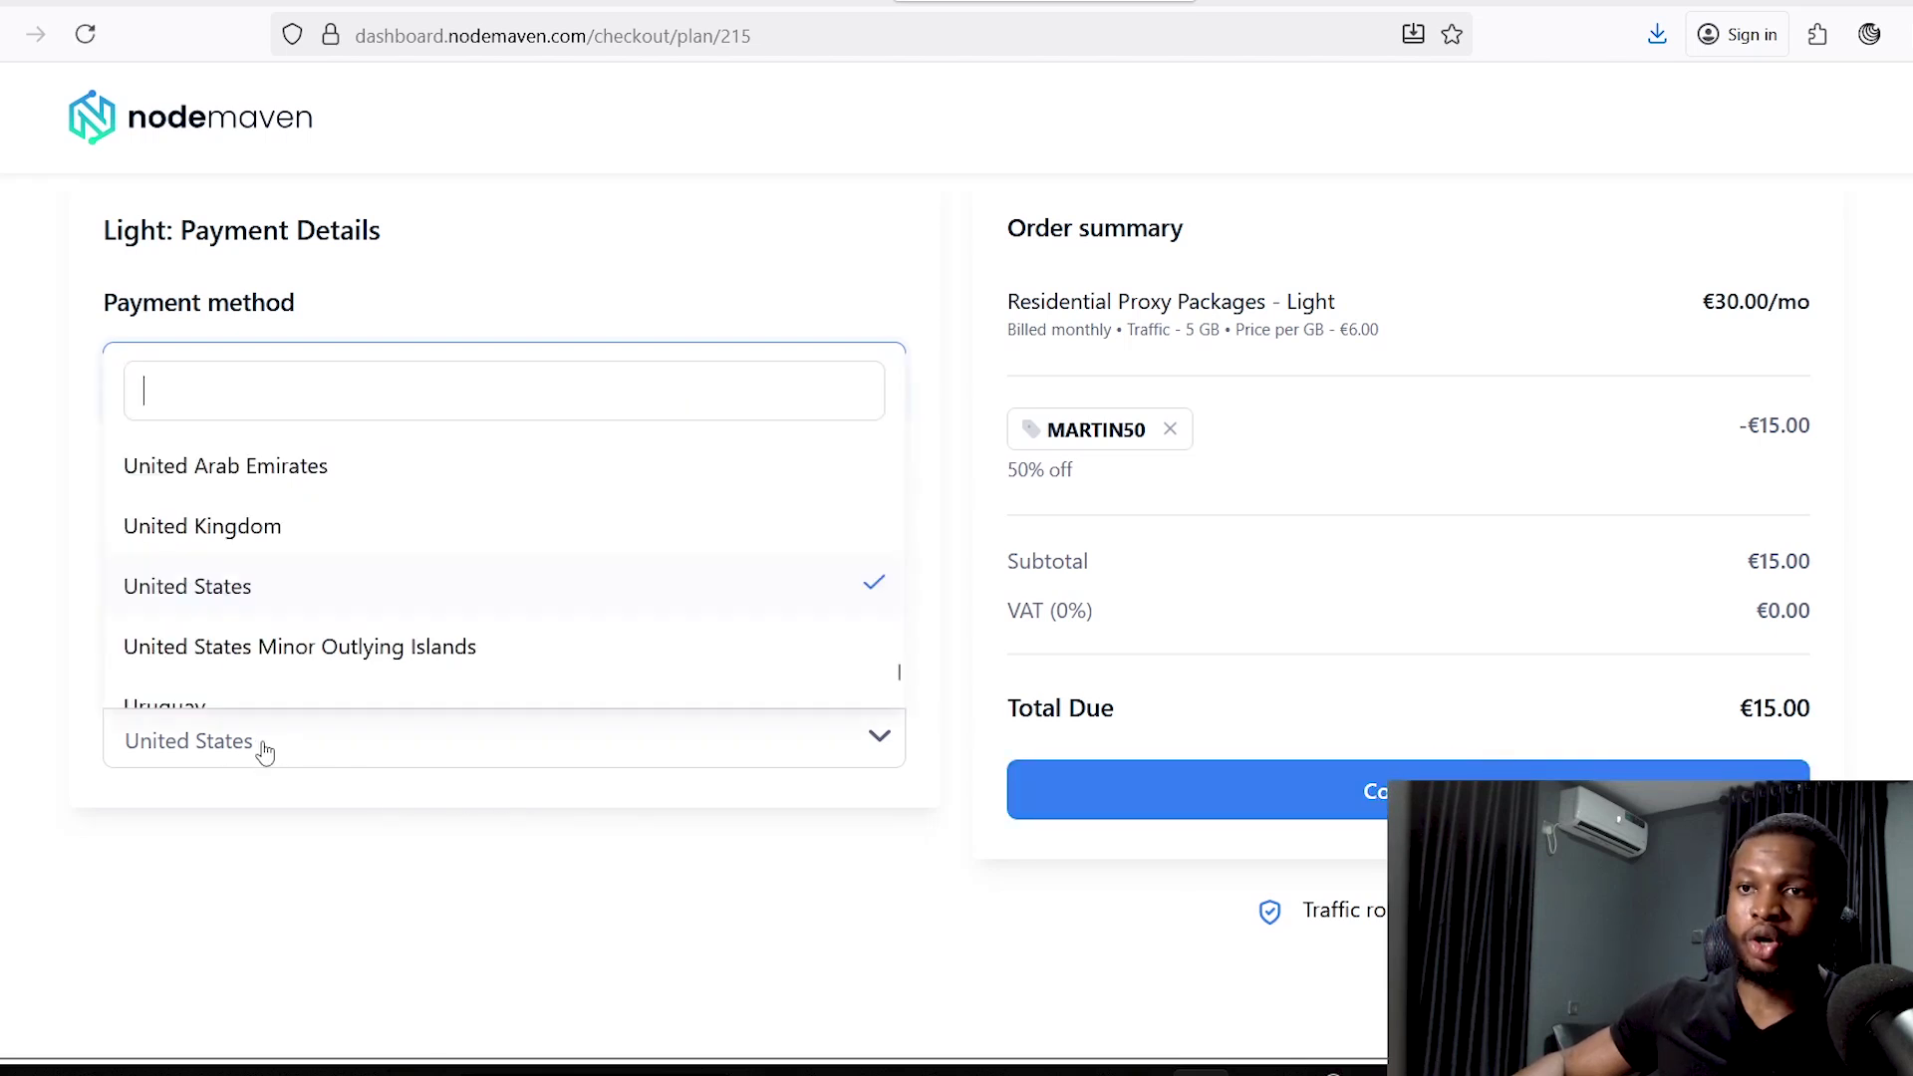
pyautogui.write('nig')
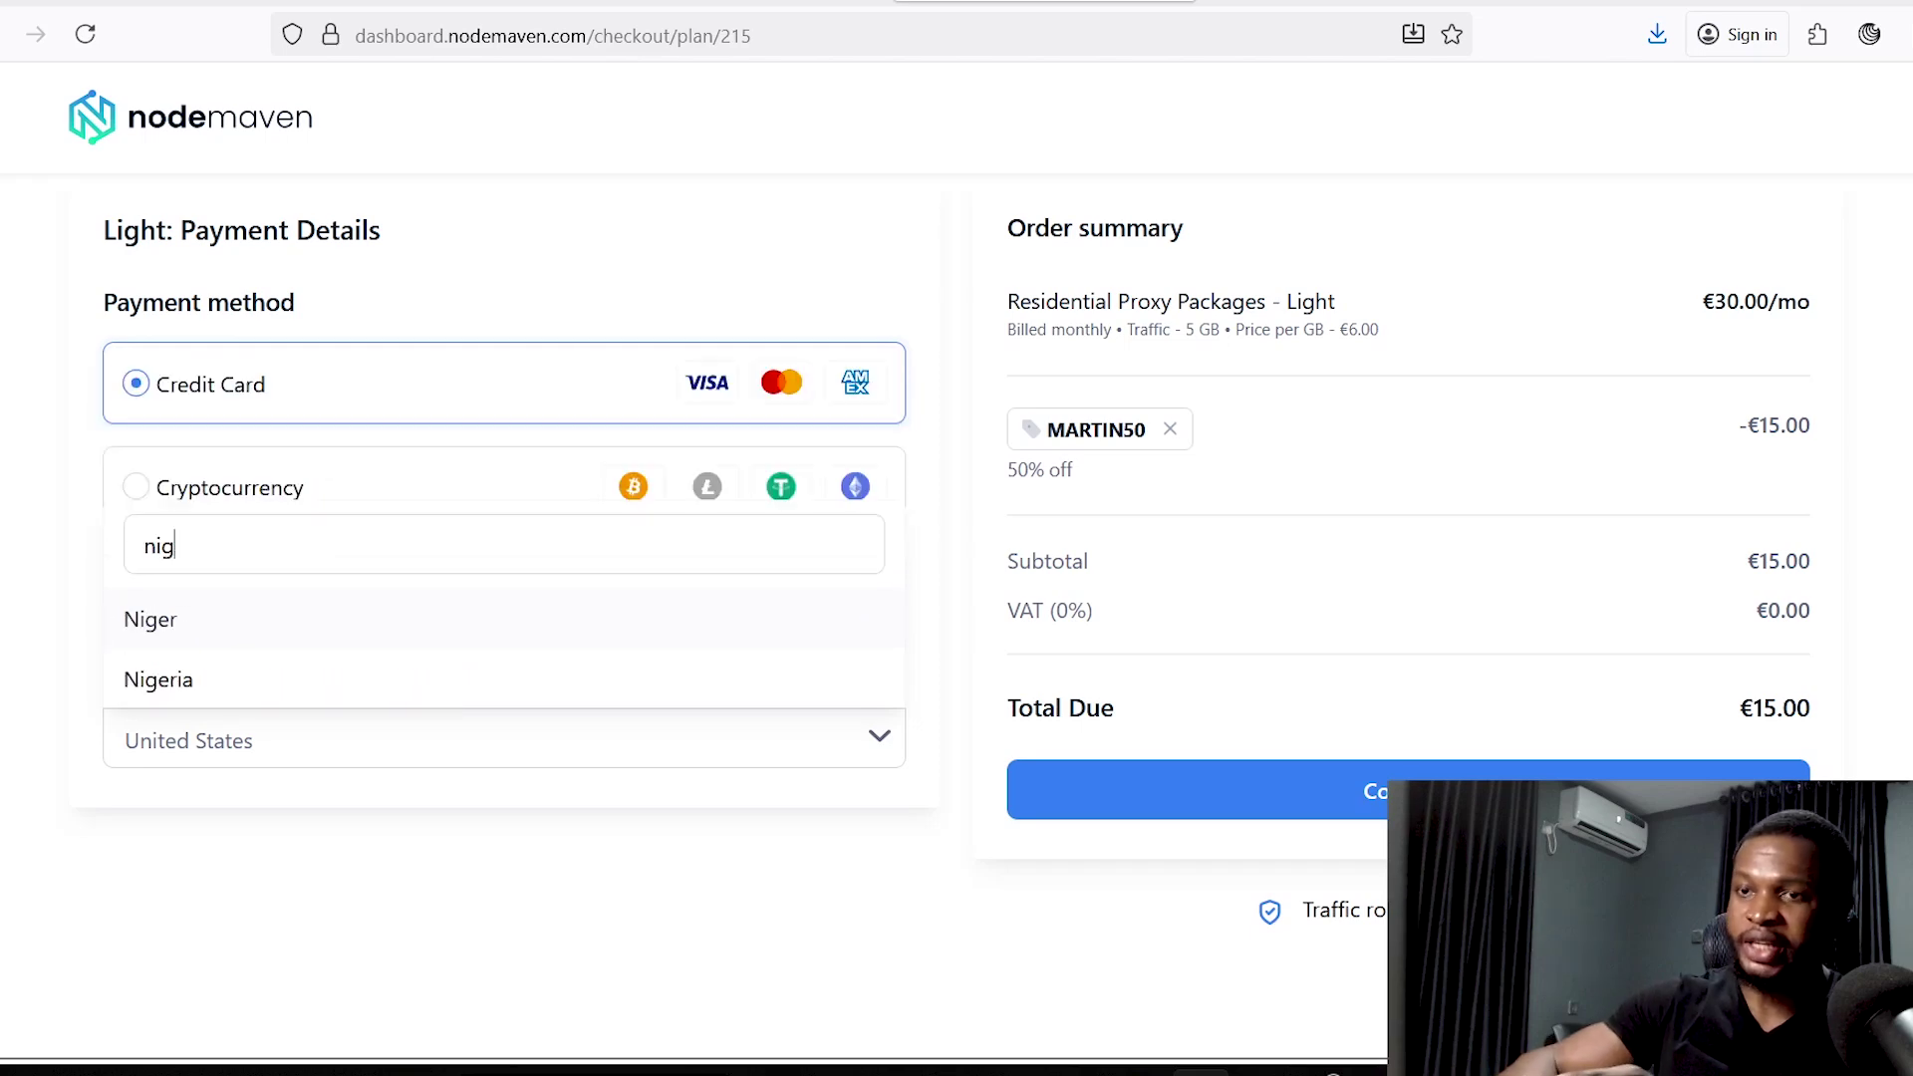
pyautogui.click(393, 682)
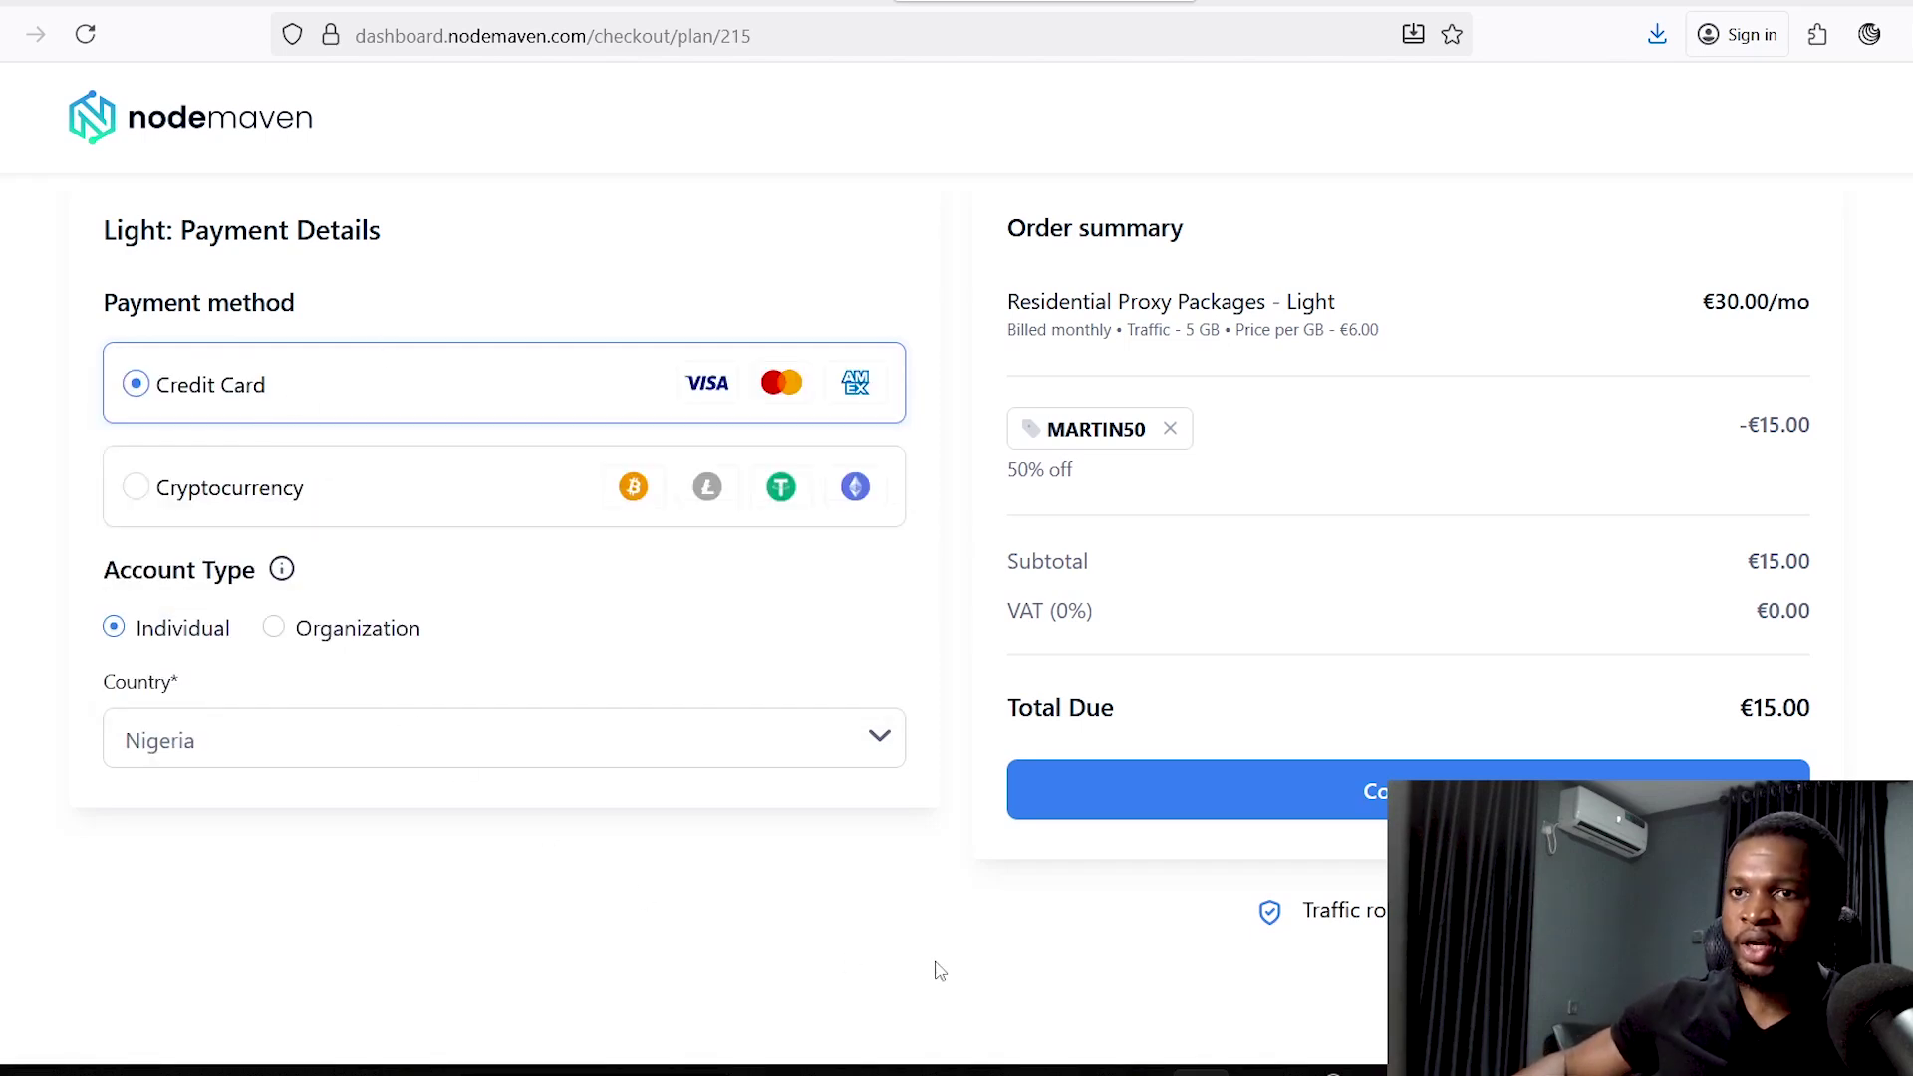
pyautogui.click(1415, 792)
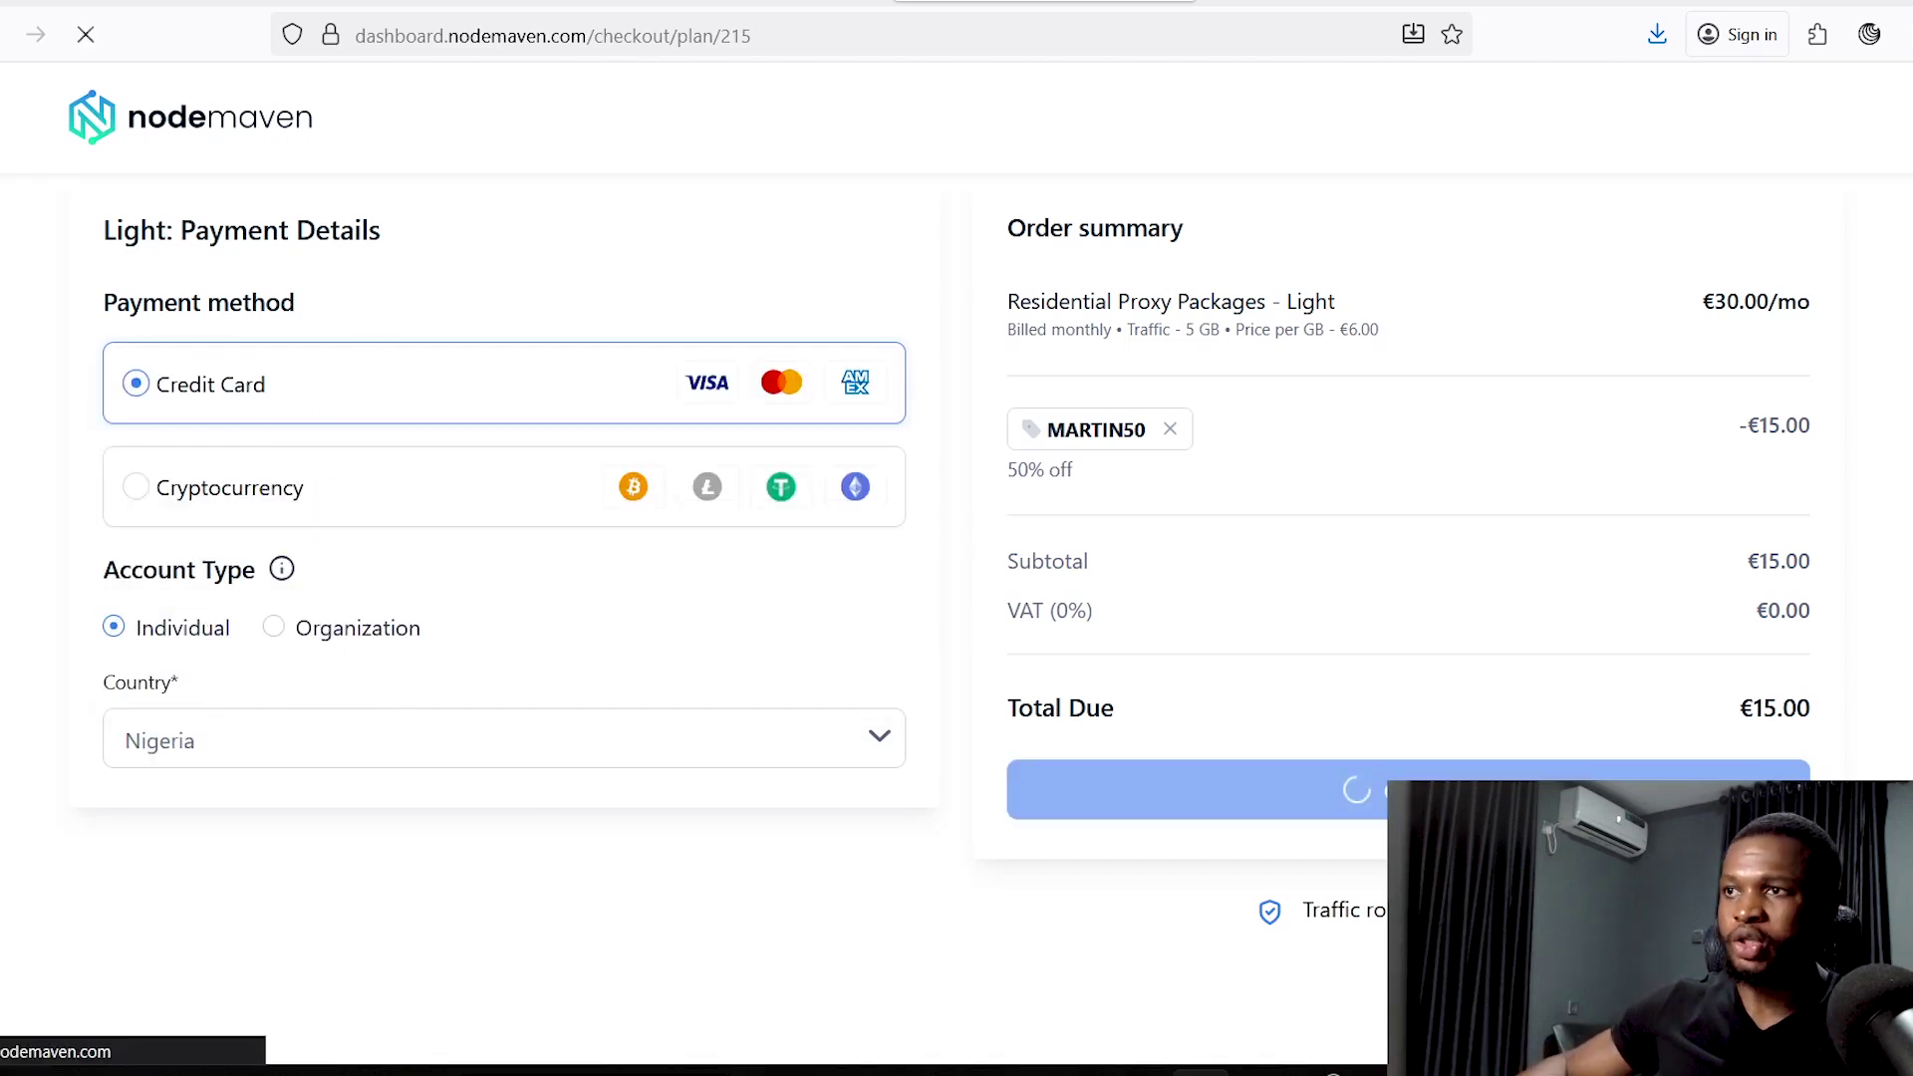
# Step: Pay for the Light plan and review Proxy Setup's 5 generated residential proxies
pyautogui.click(1309, 891)
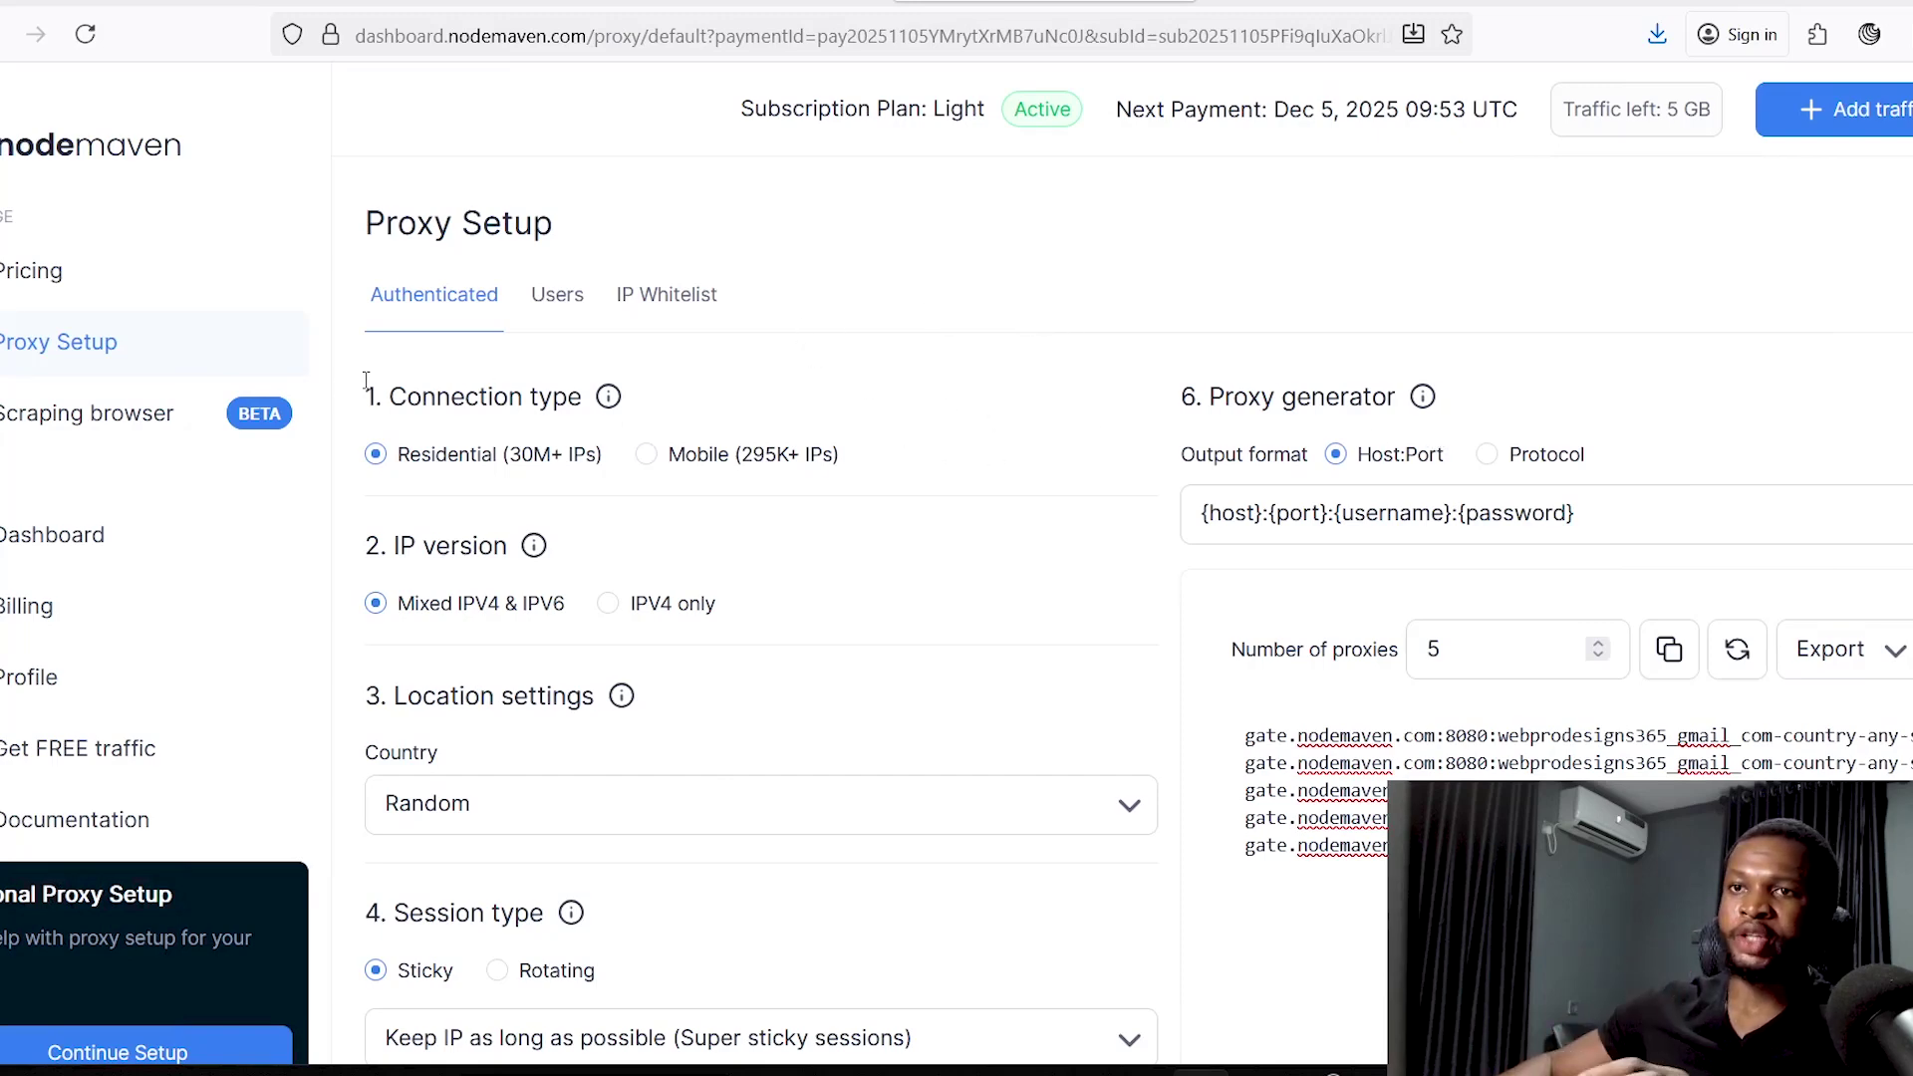
pyautogui.click(45, 359)
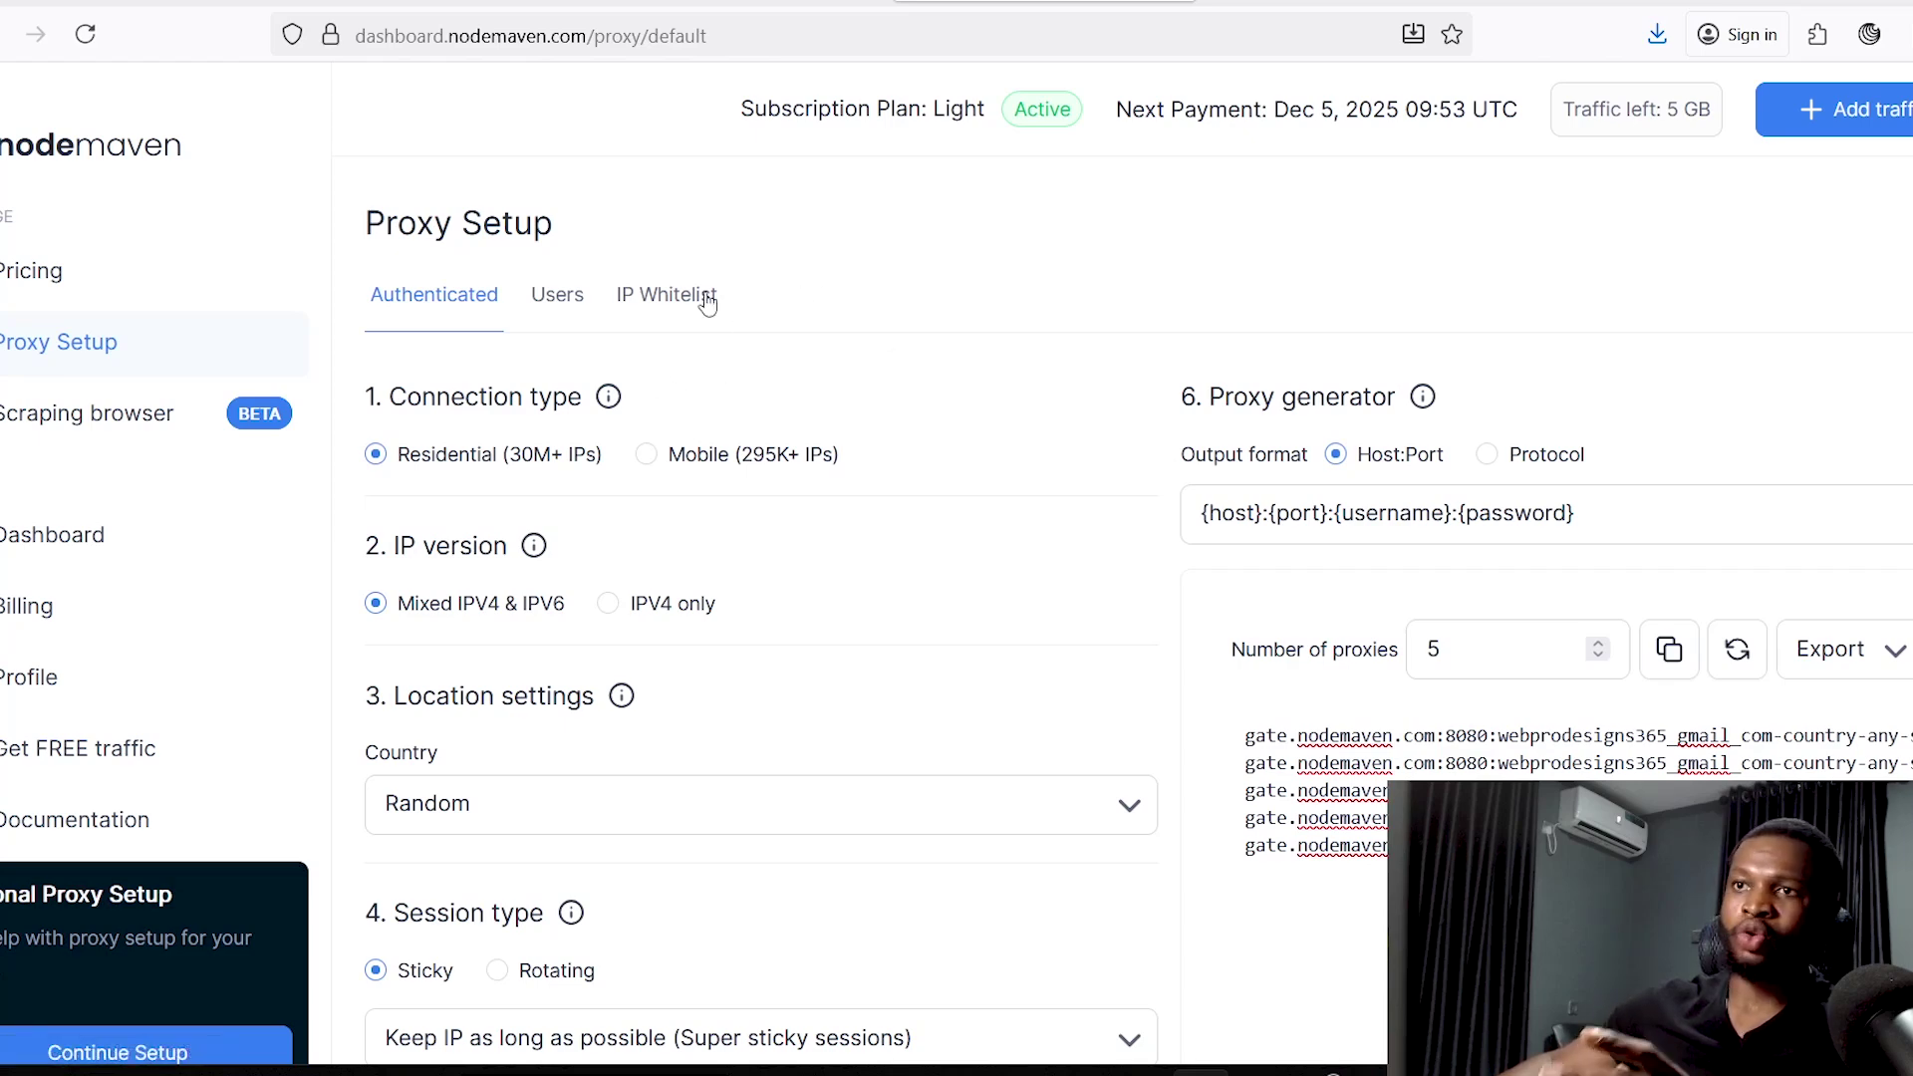
pyautogui.scroll(-3, 757, 598)
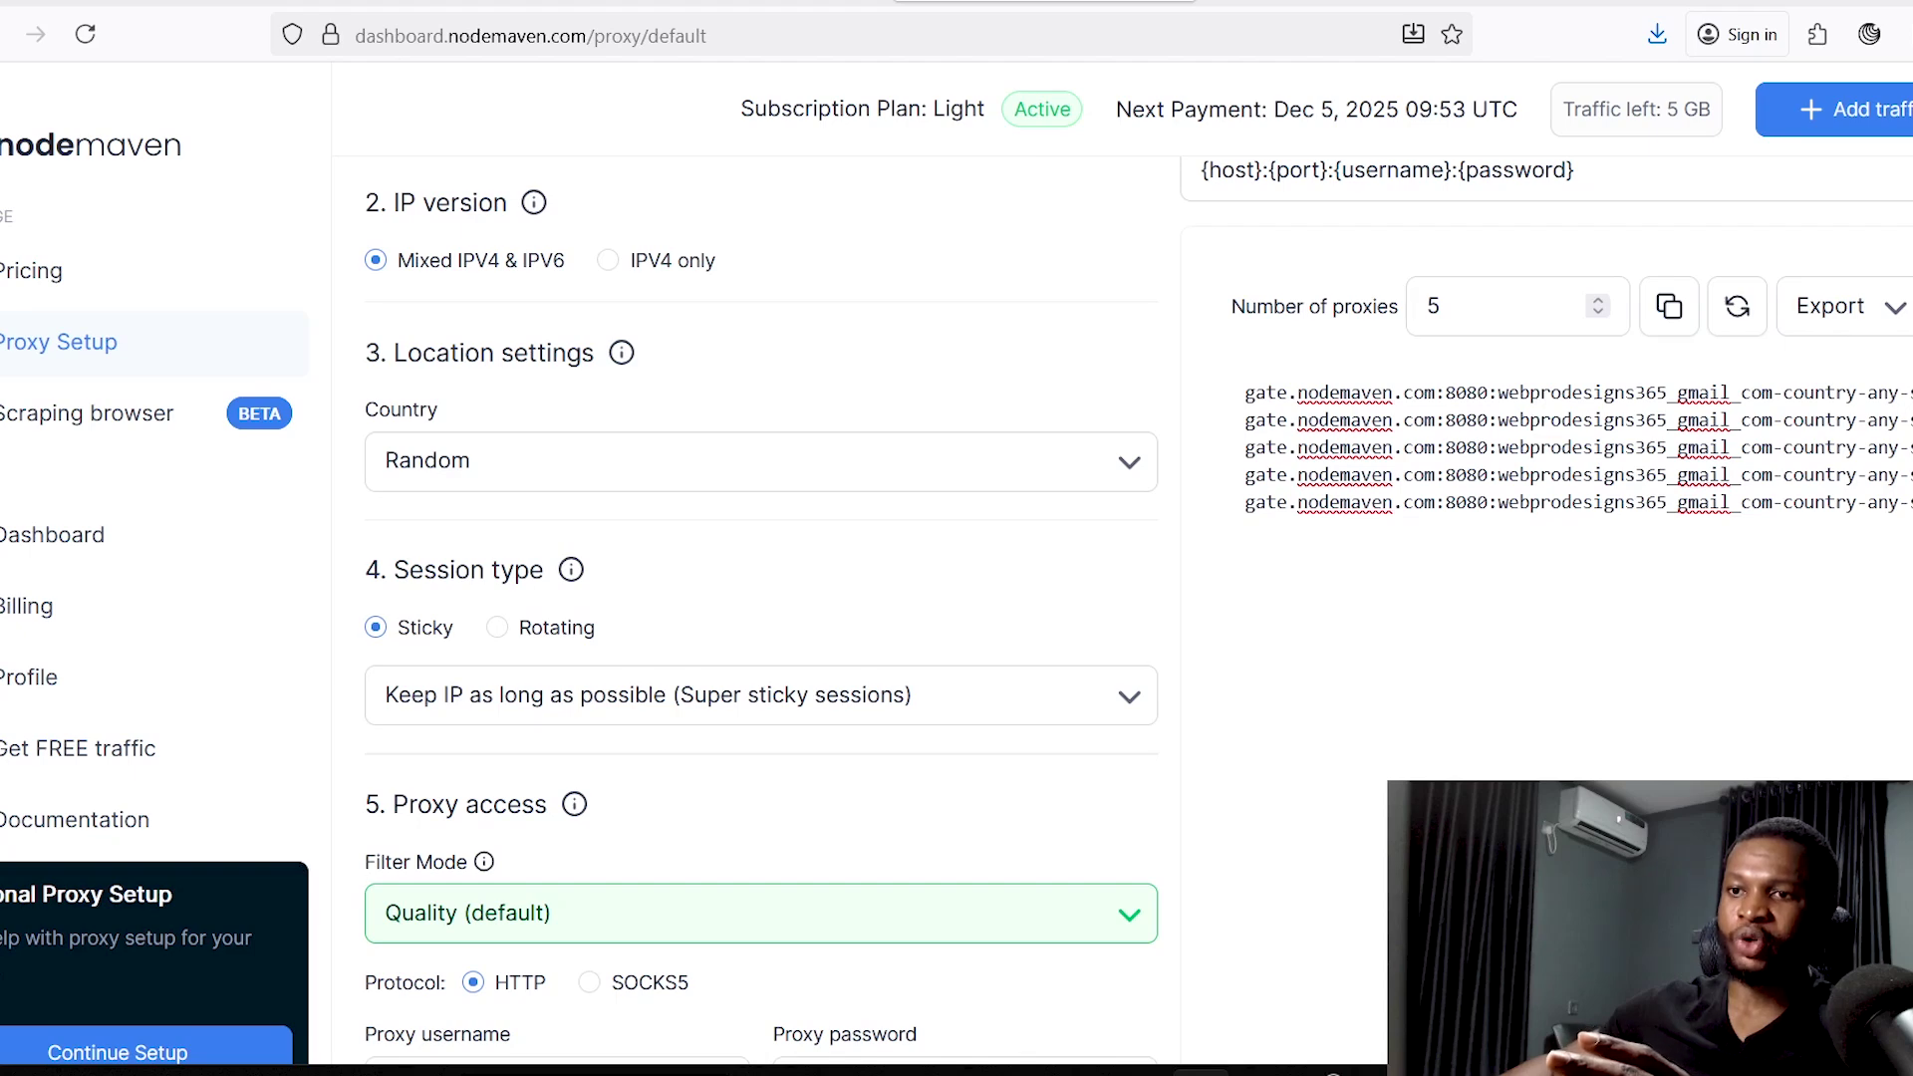
pyautogui.scroll(3, 758, 597)
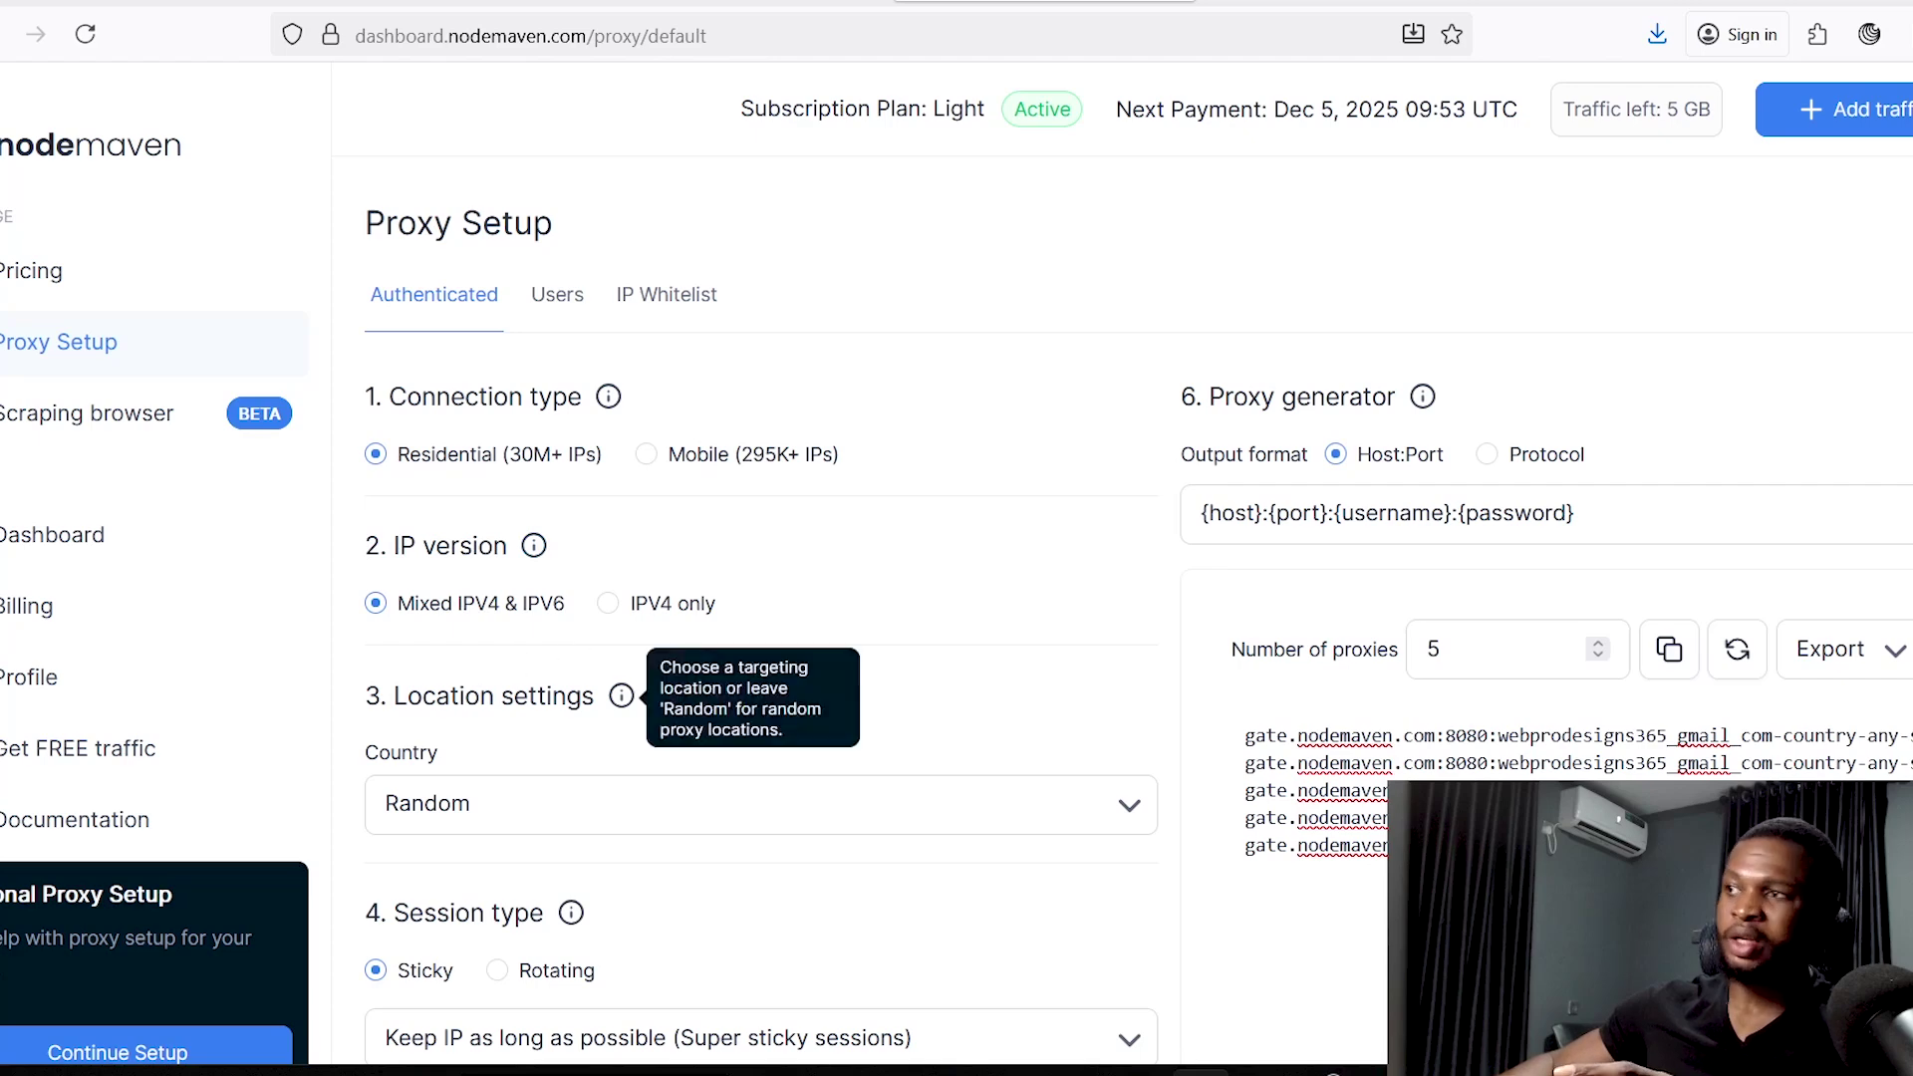
pyautogui.scroll(-2, 618, 698)
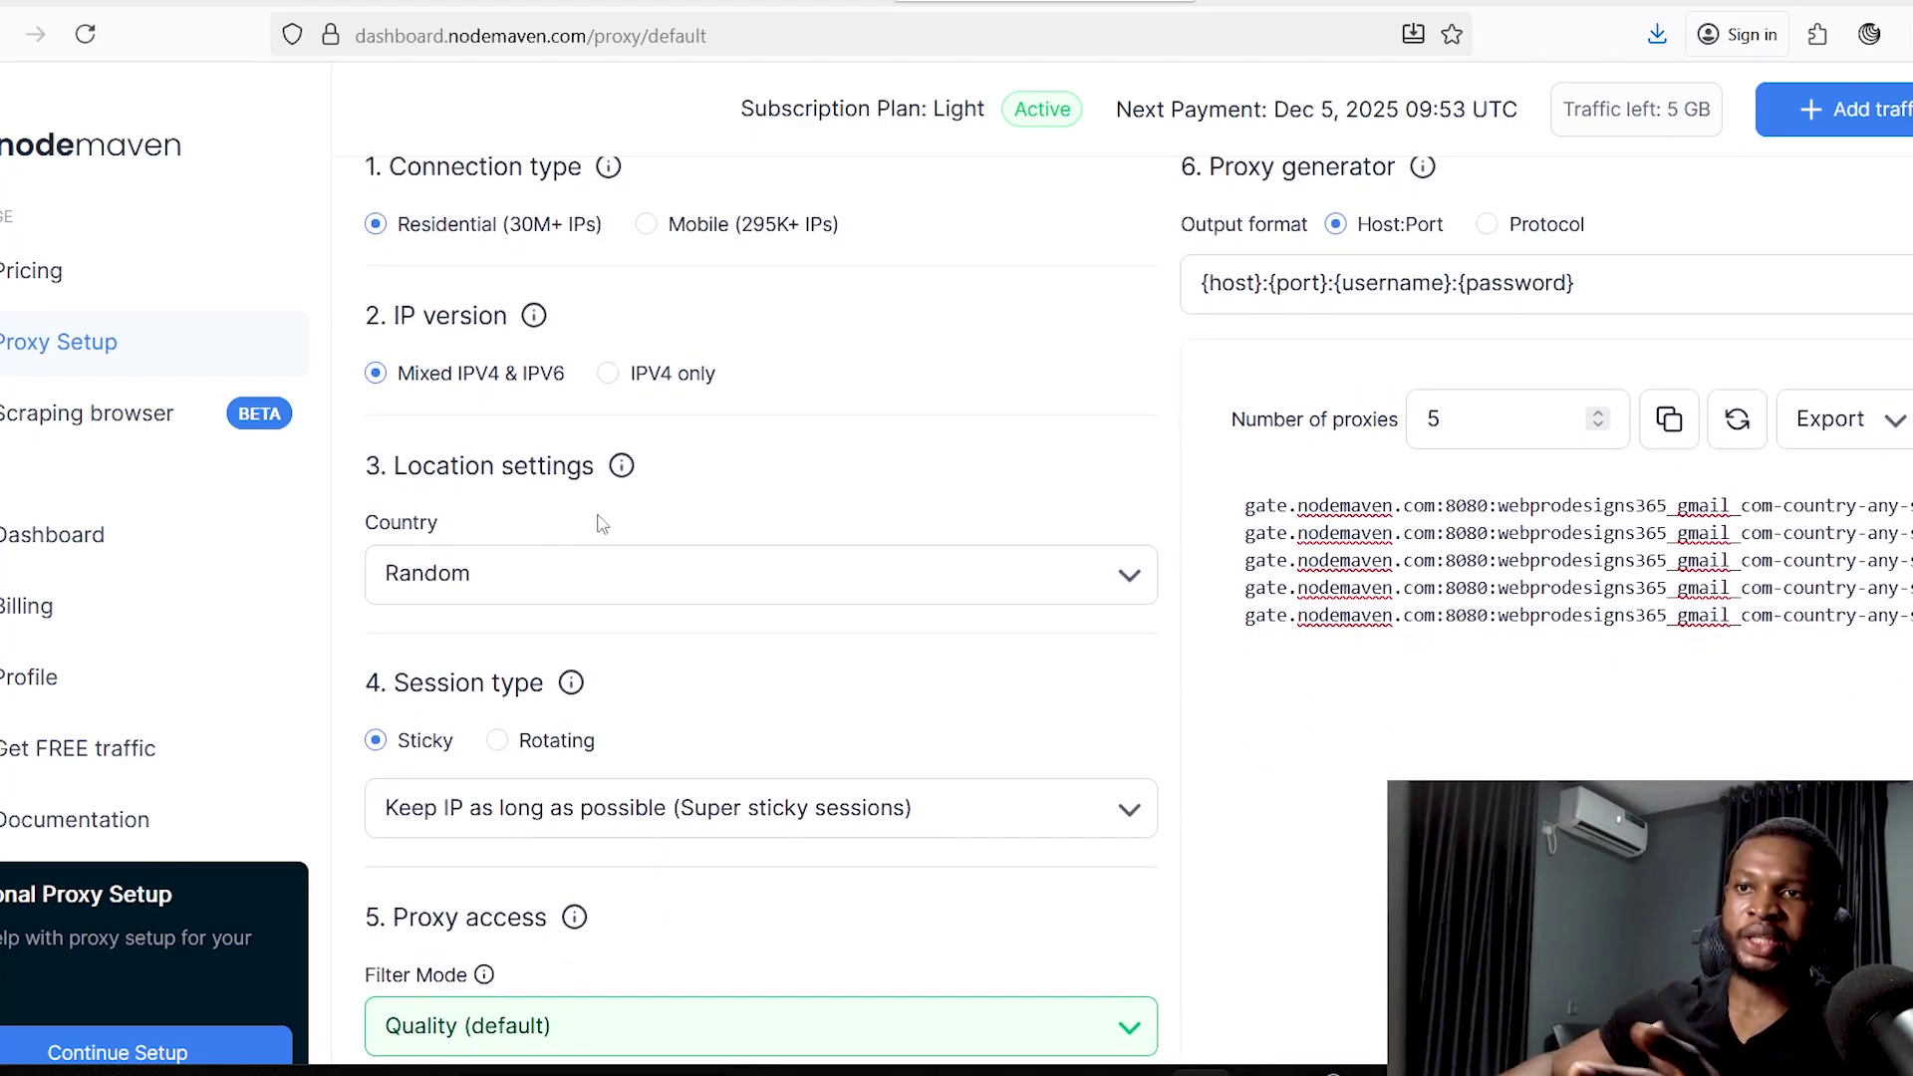
# Step: Set the proxy country to United States
pyautogui.click(463, 574)
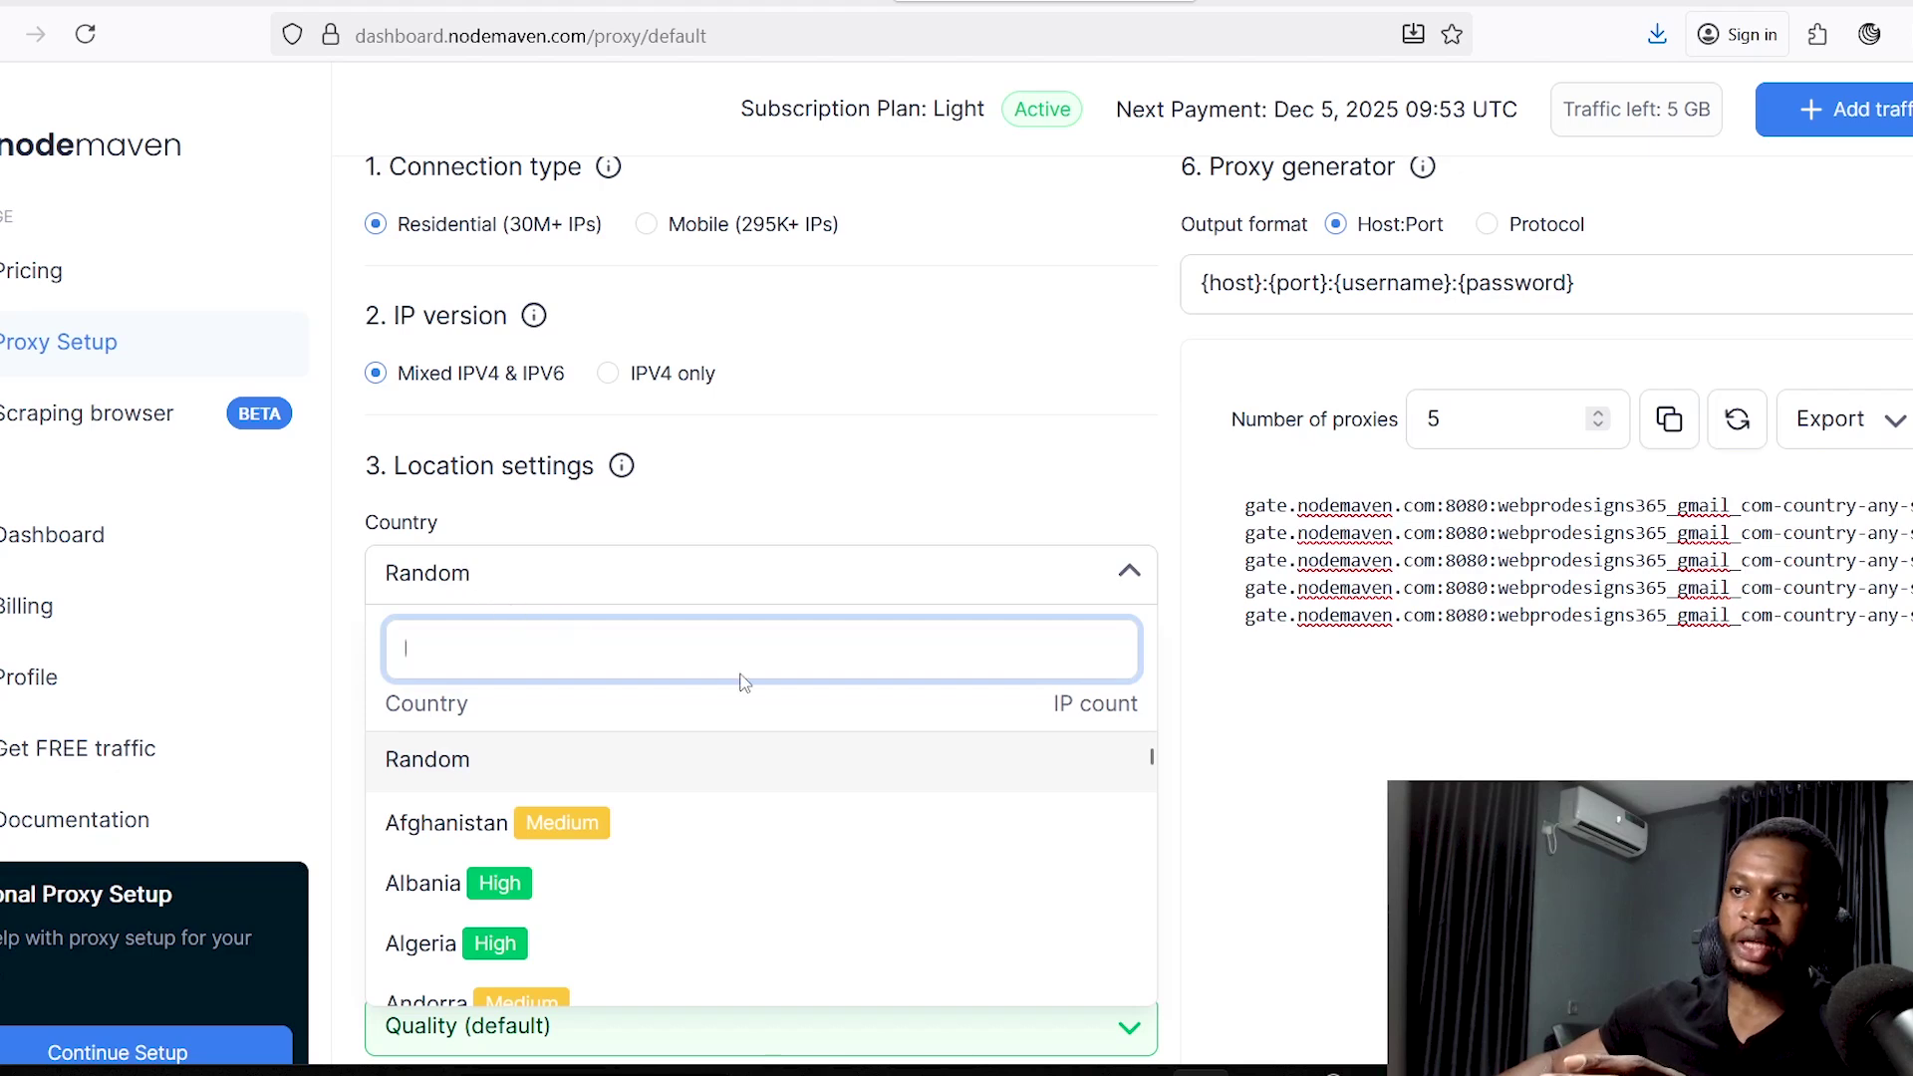
pyautogui.write('UNIT')
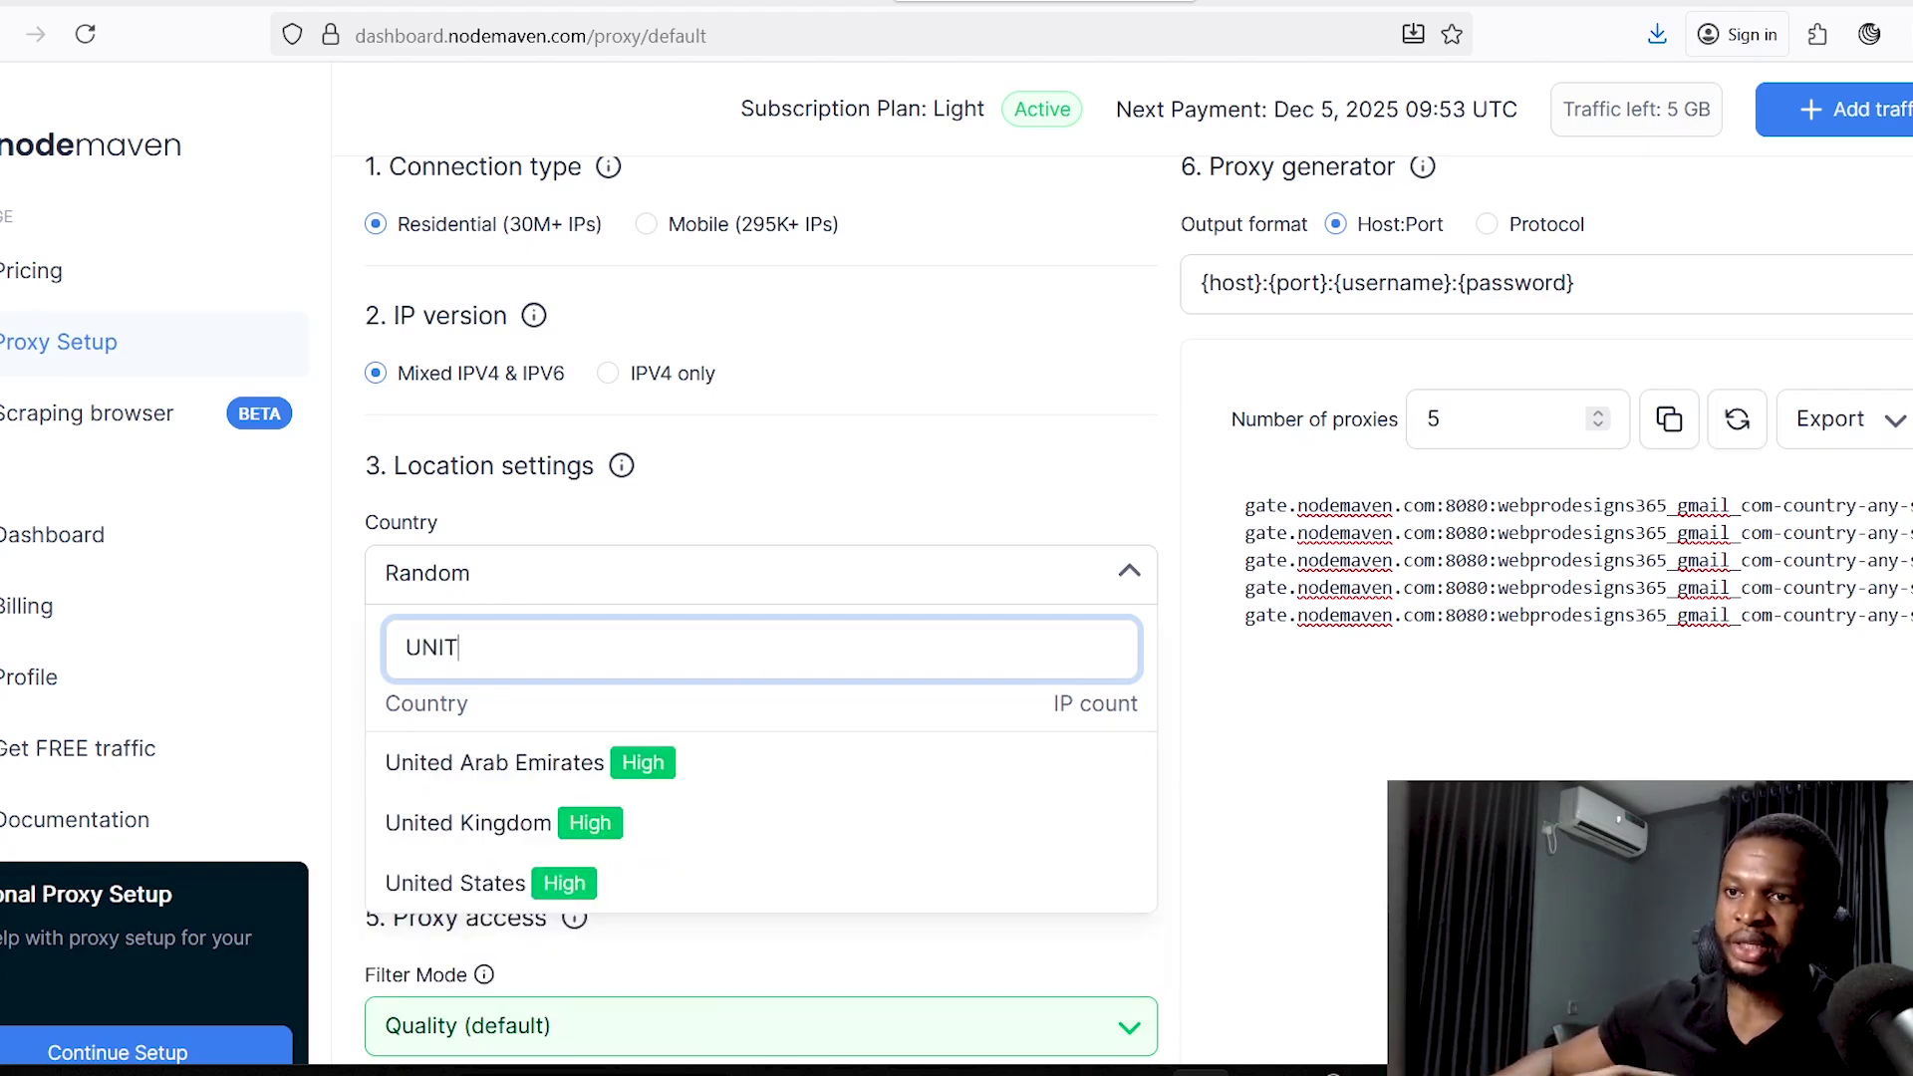
pyautogui.click(744, 890)
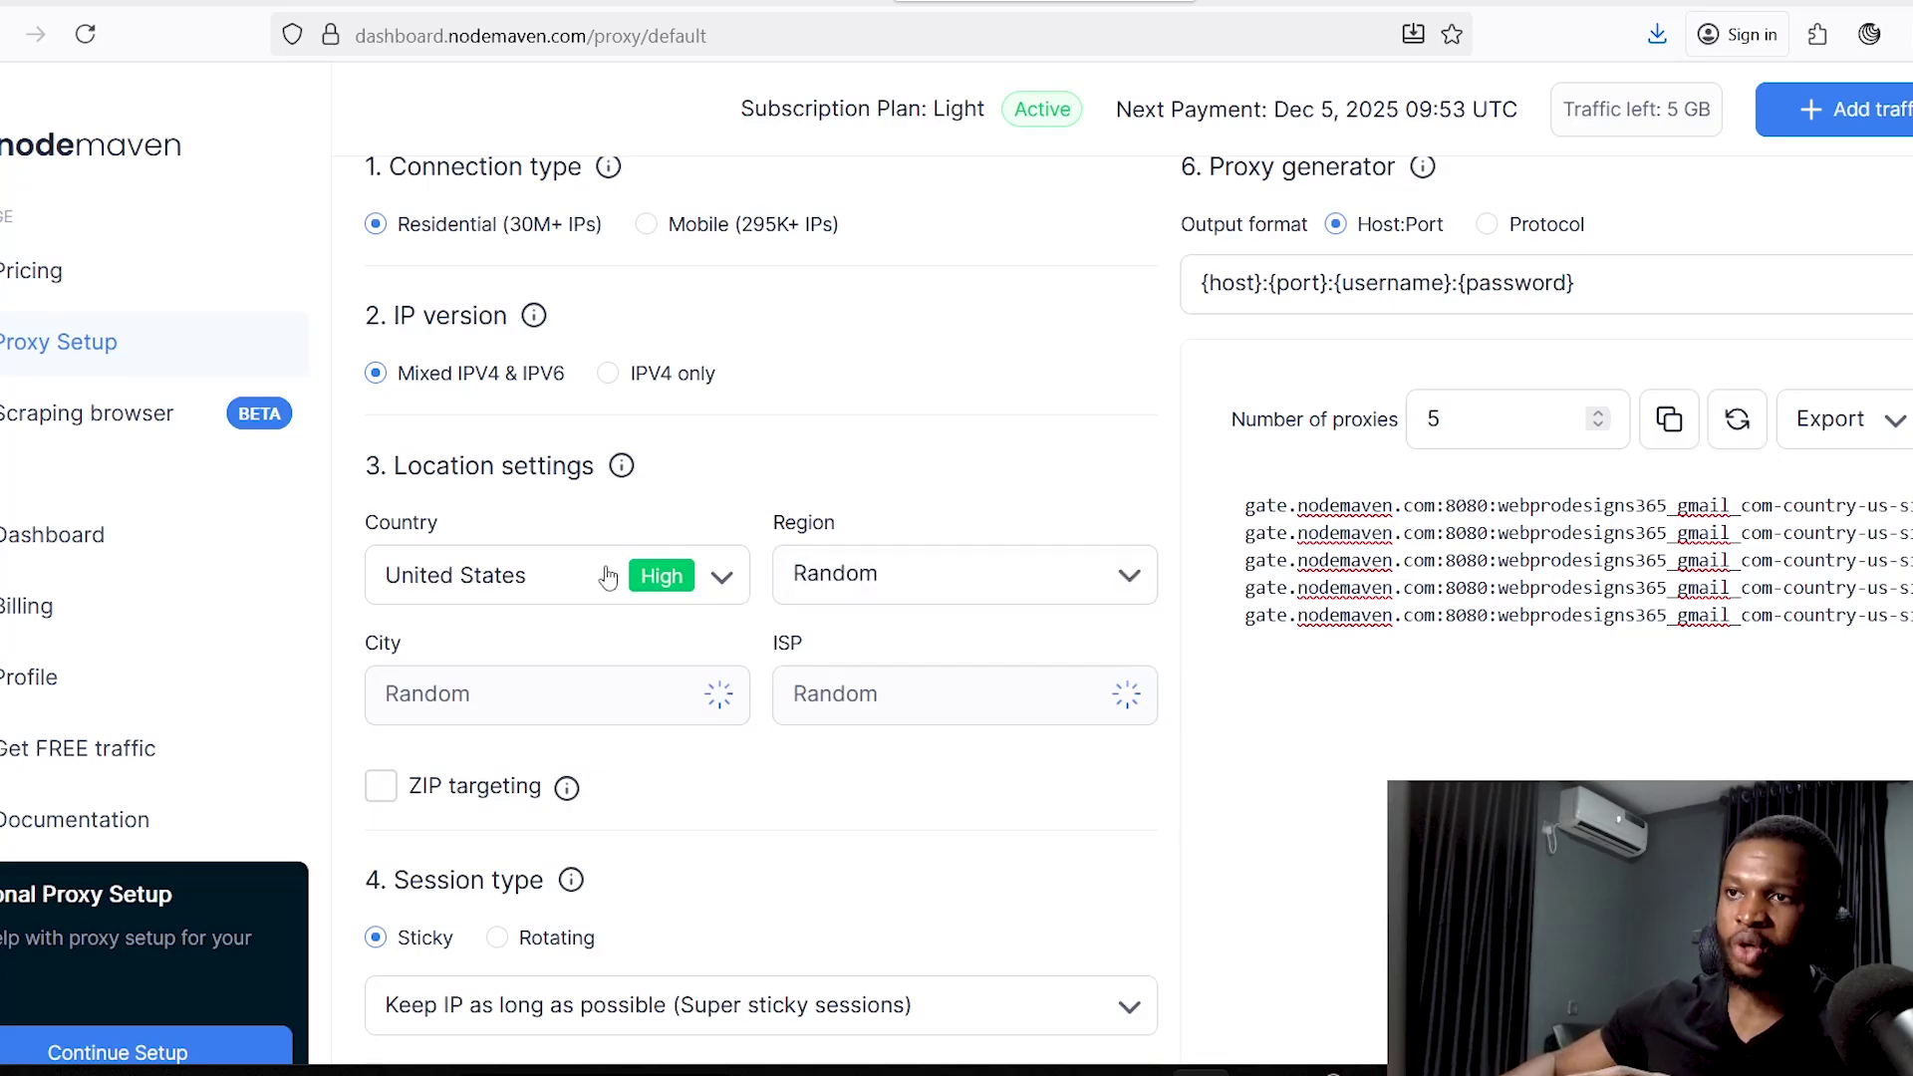
# Step: Set the proxy region to Texas
pyautogui.click(880, 599)
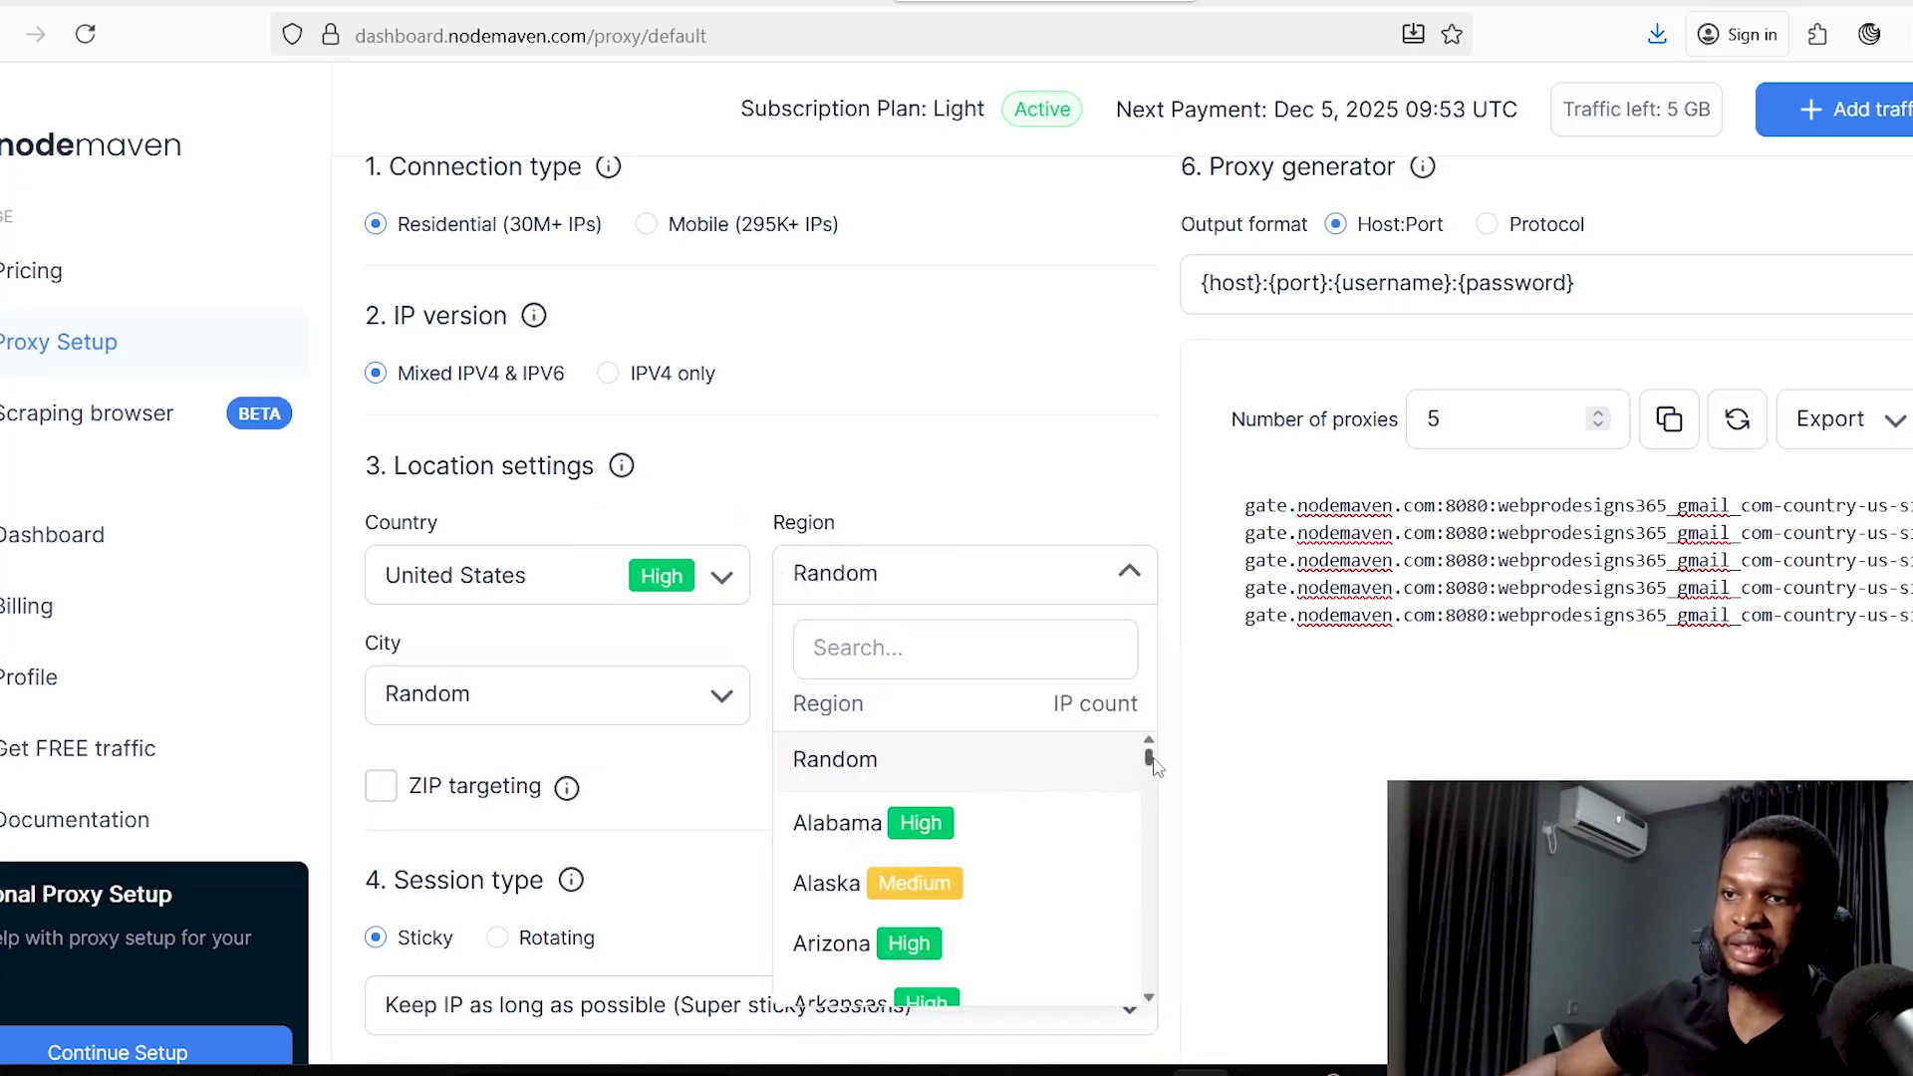
pyautogui.scroll(-3, 1146, 777)
pyautogui.moveTo(1151, 793); pyautogui.dragTo(1148, 845)
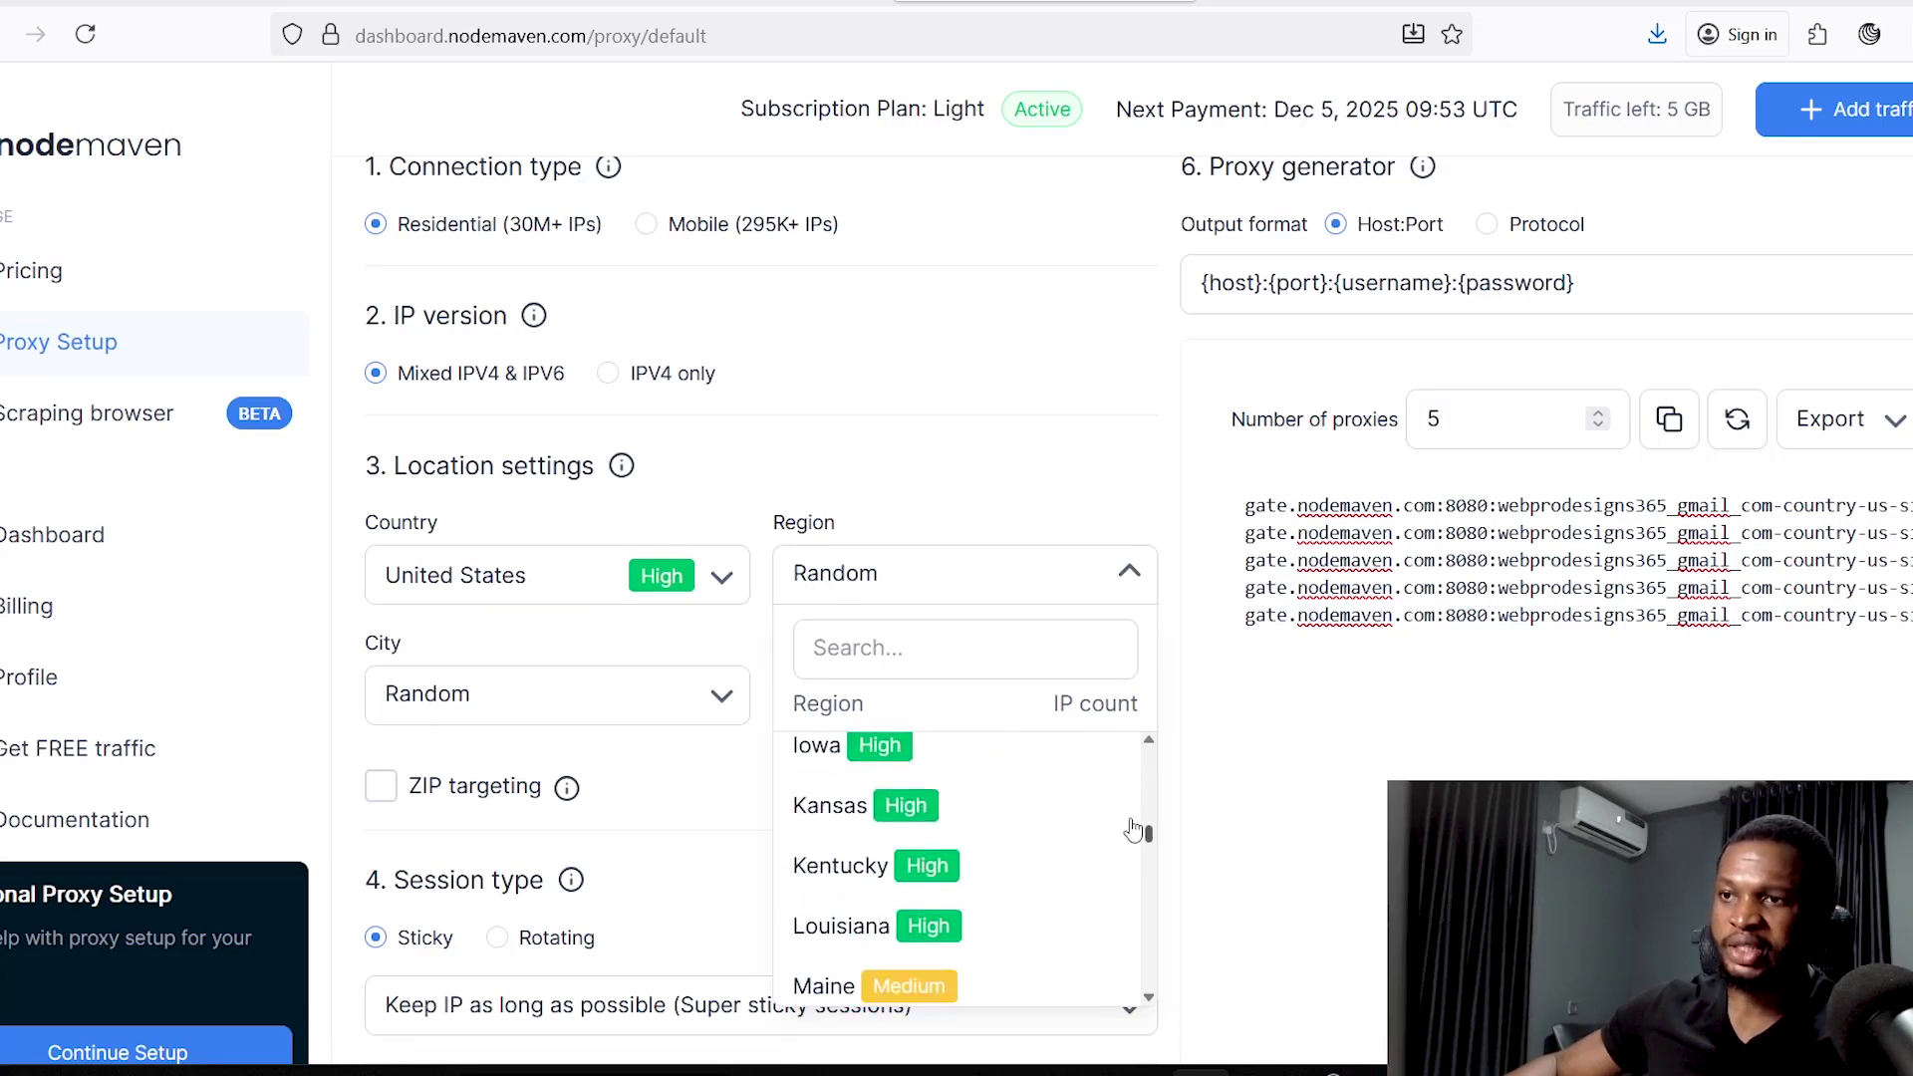
pyautogui.click(994, 650)
pyautogui.write('TEX')
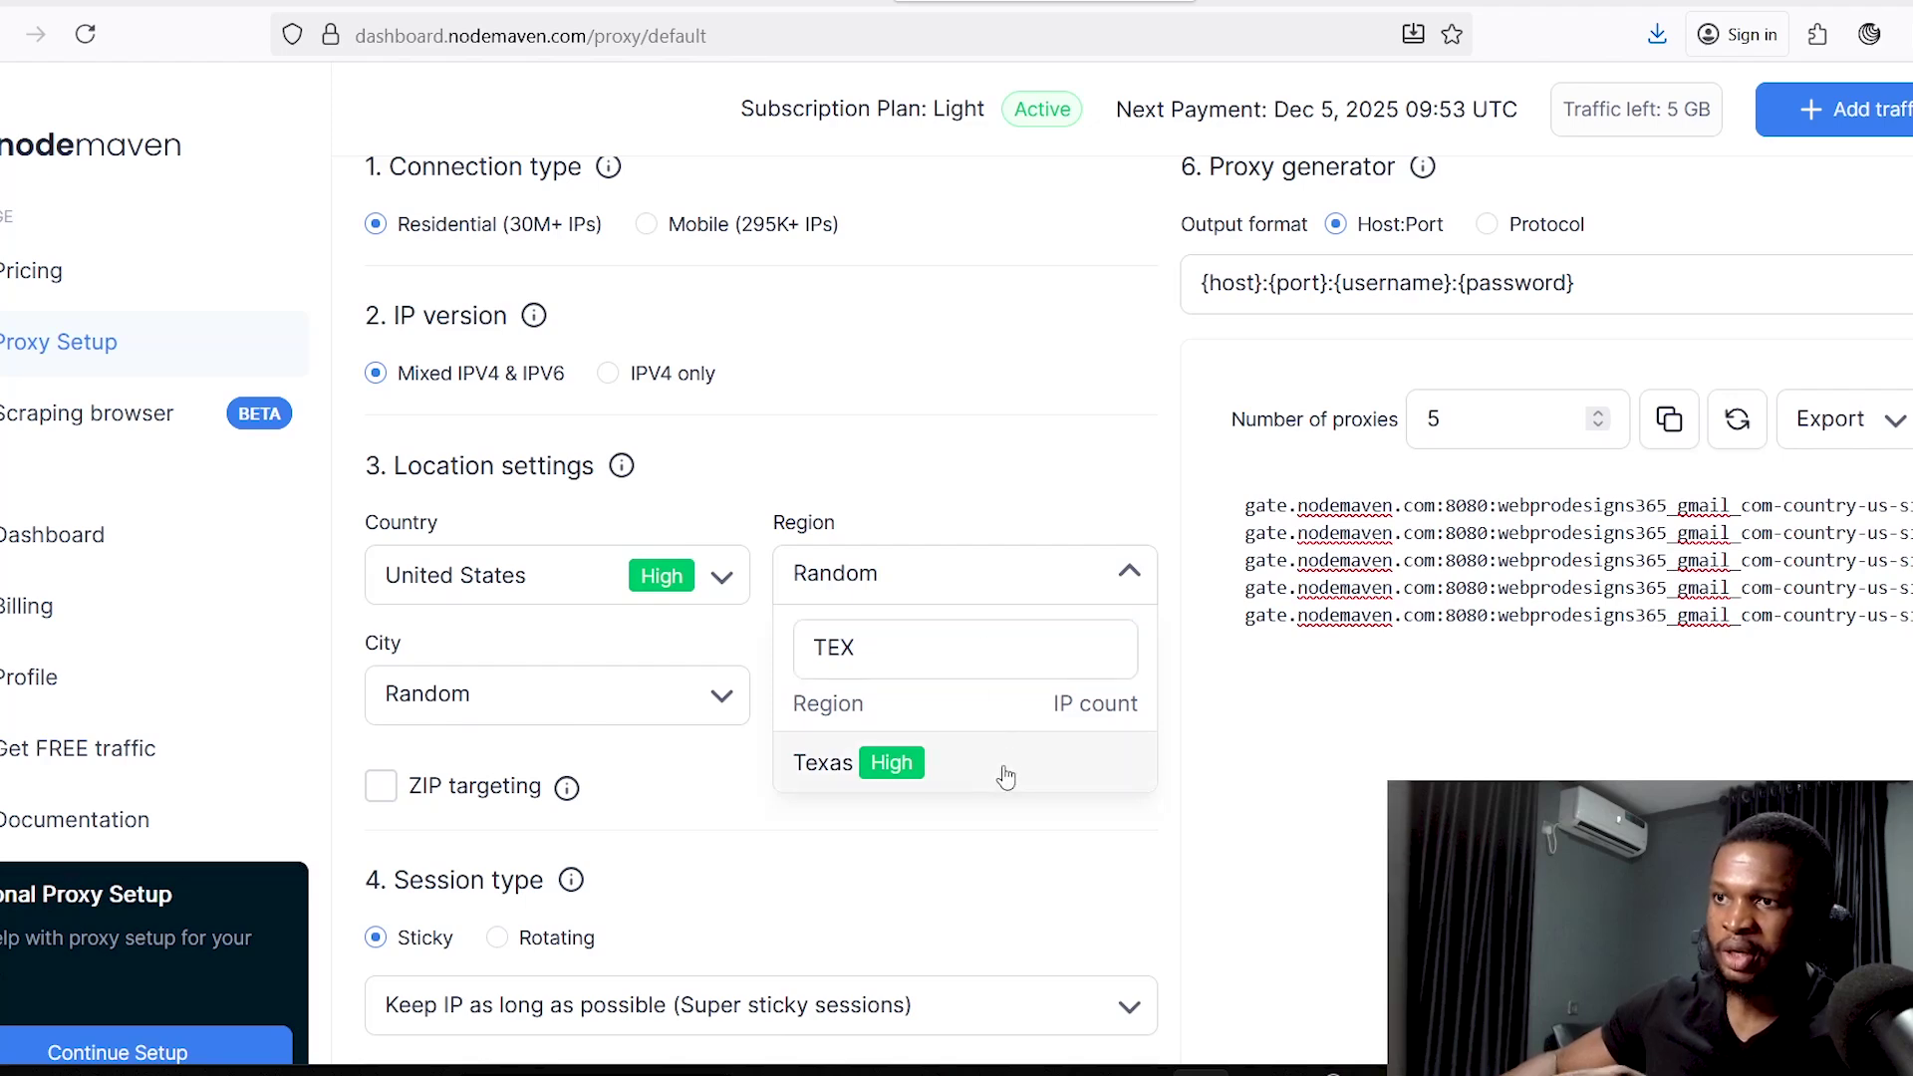
pyautogui.click(1004, 775)
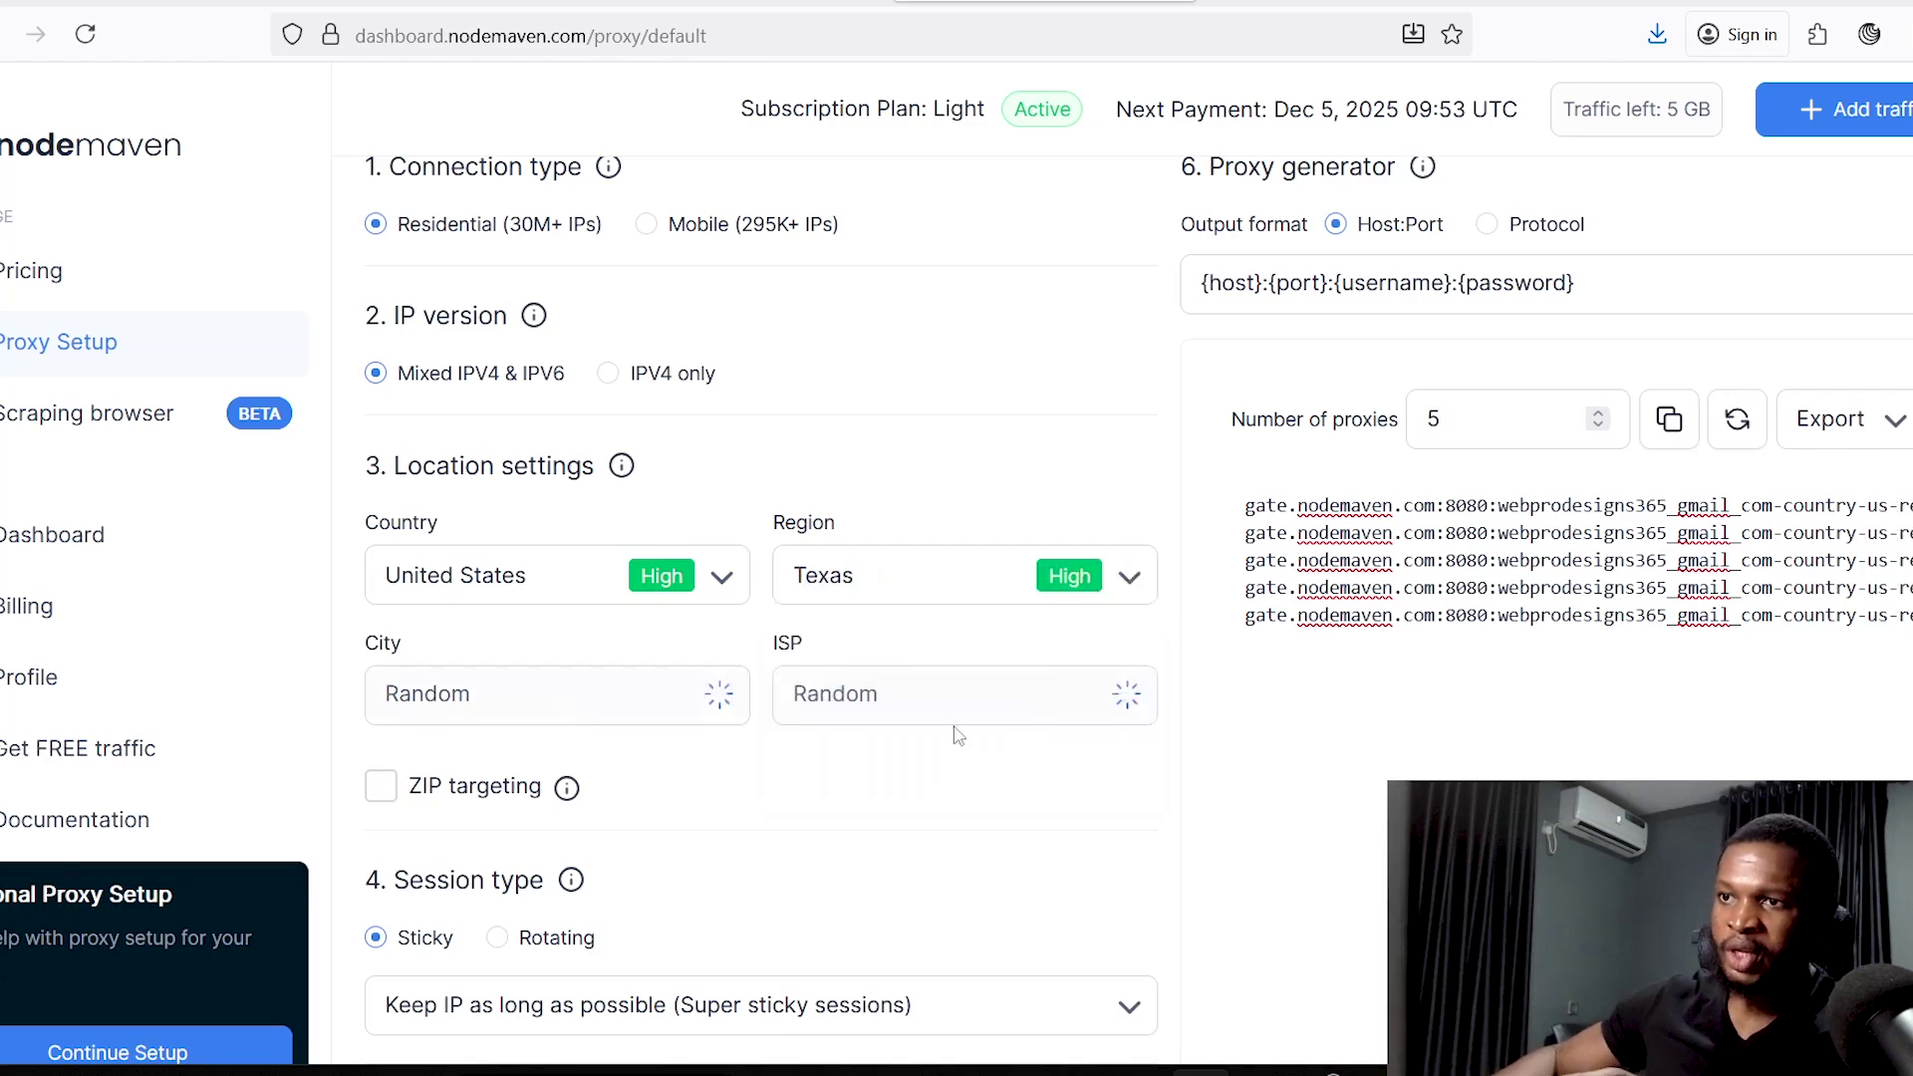
# Step: Set the proxy city to Dallas and leave the ISP on Random
pyautogui.click(459, 703)
pyautogui.moveTo(742, 426); pyautogui.dragTo(743, 479)
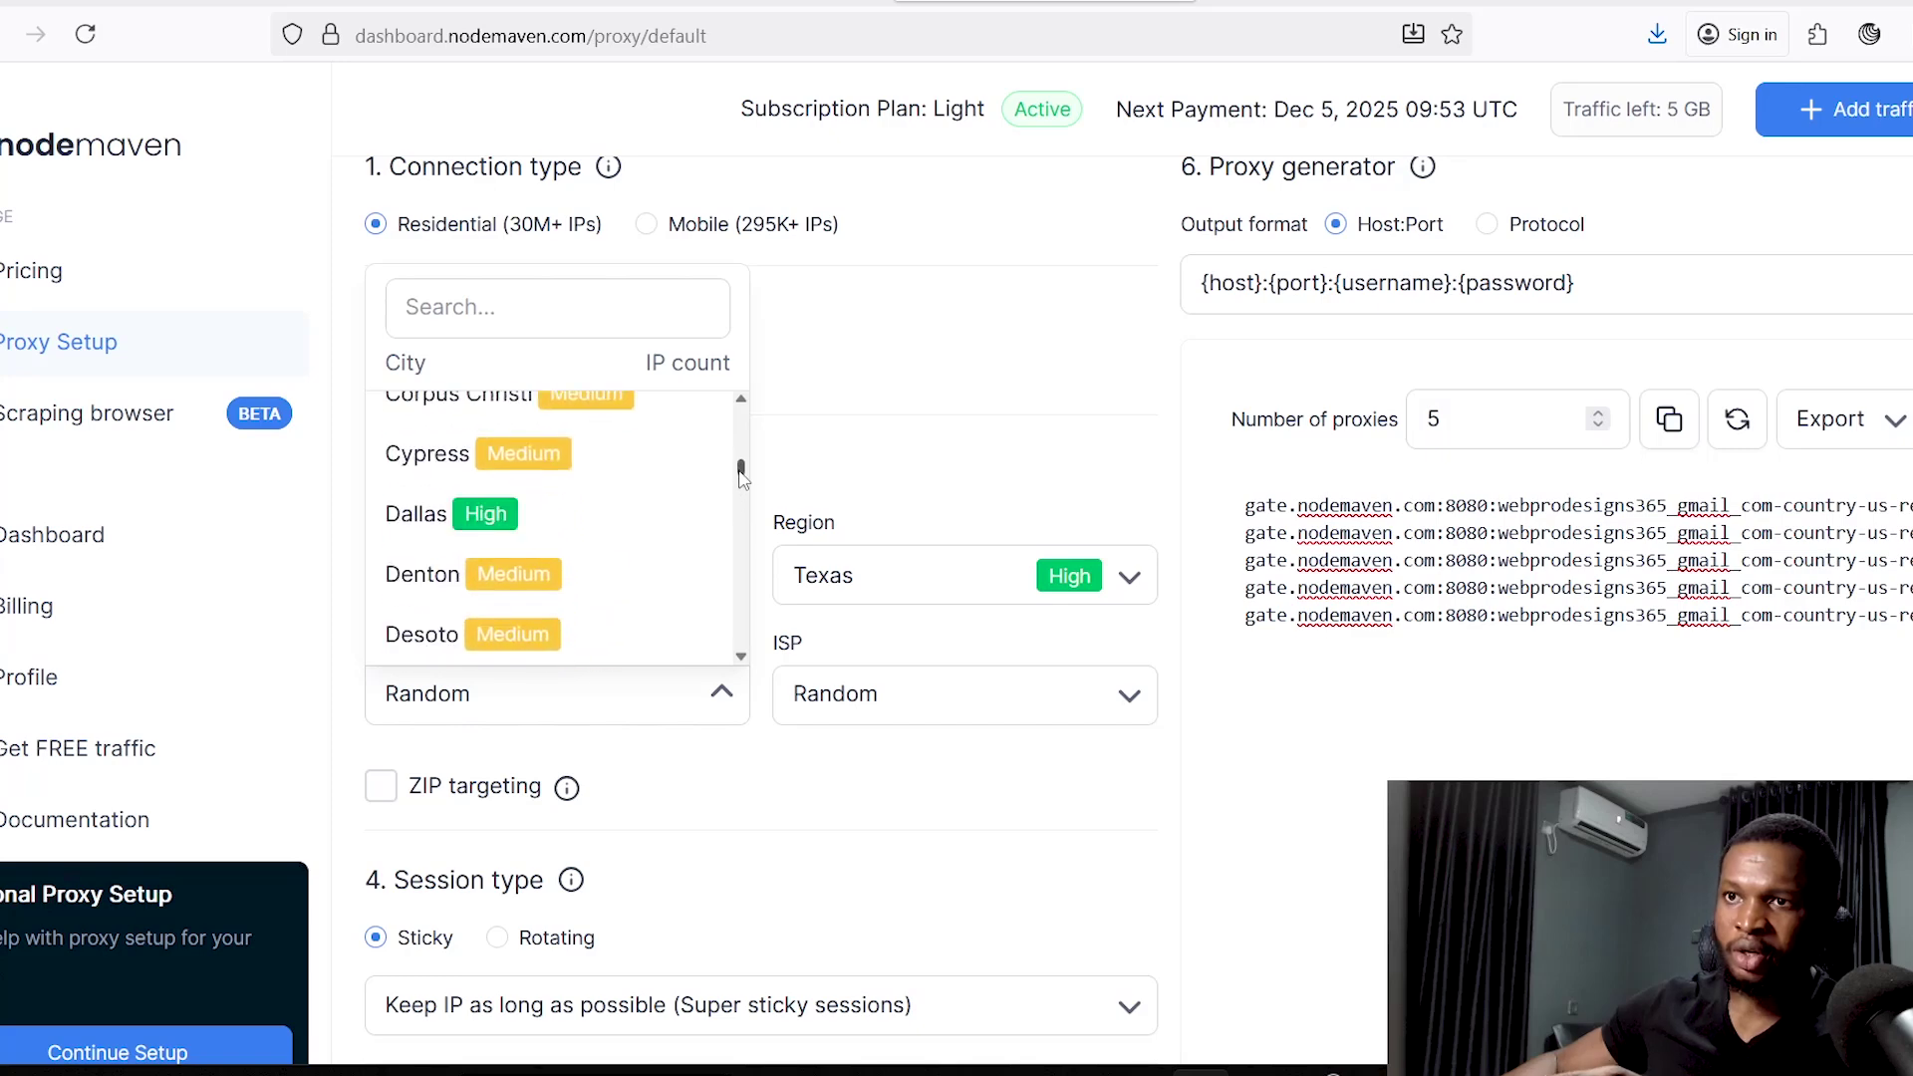
pyautogui.click(547, 513)
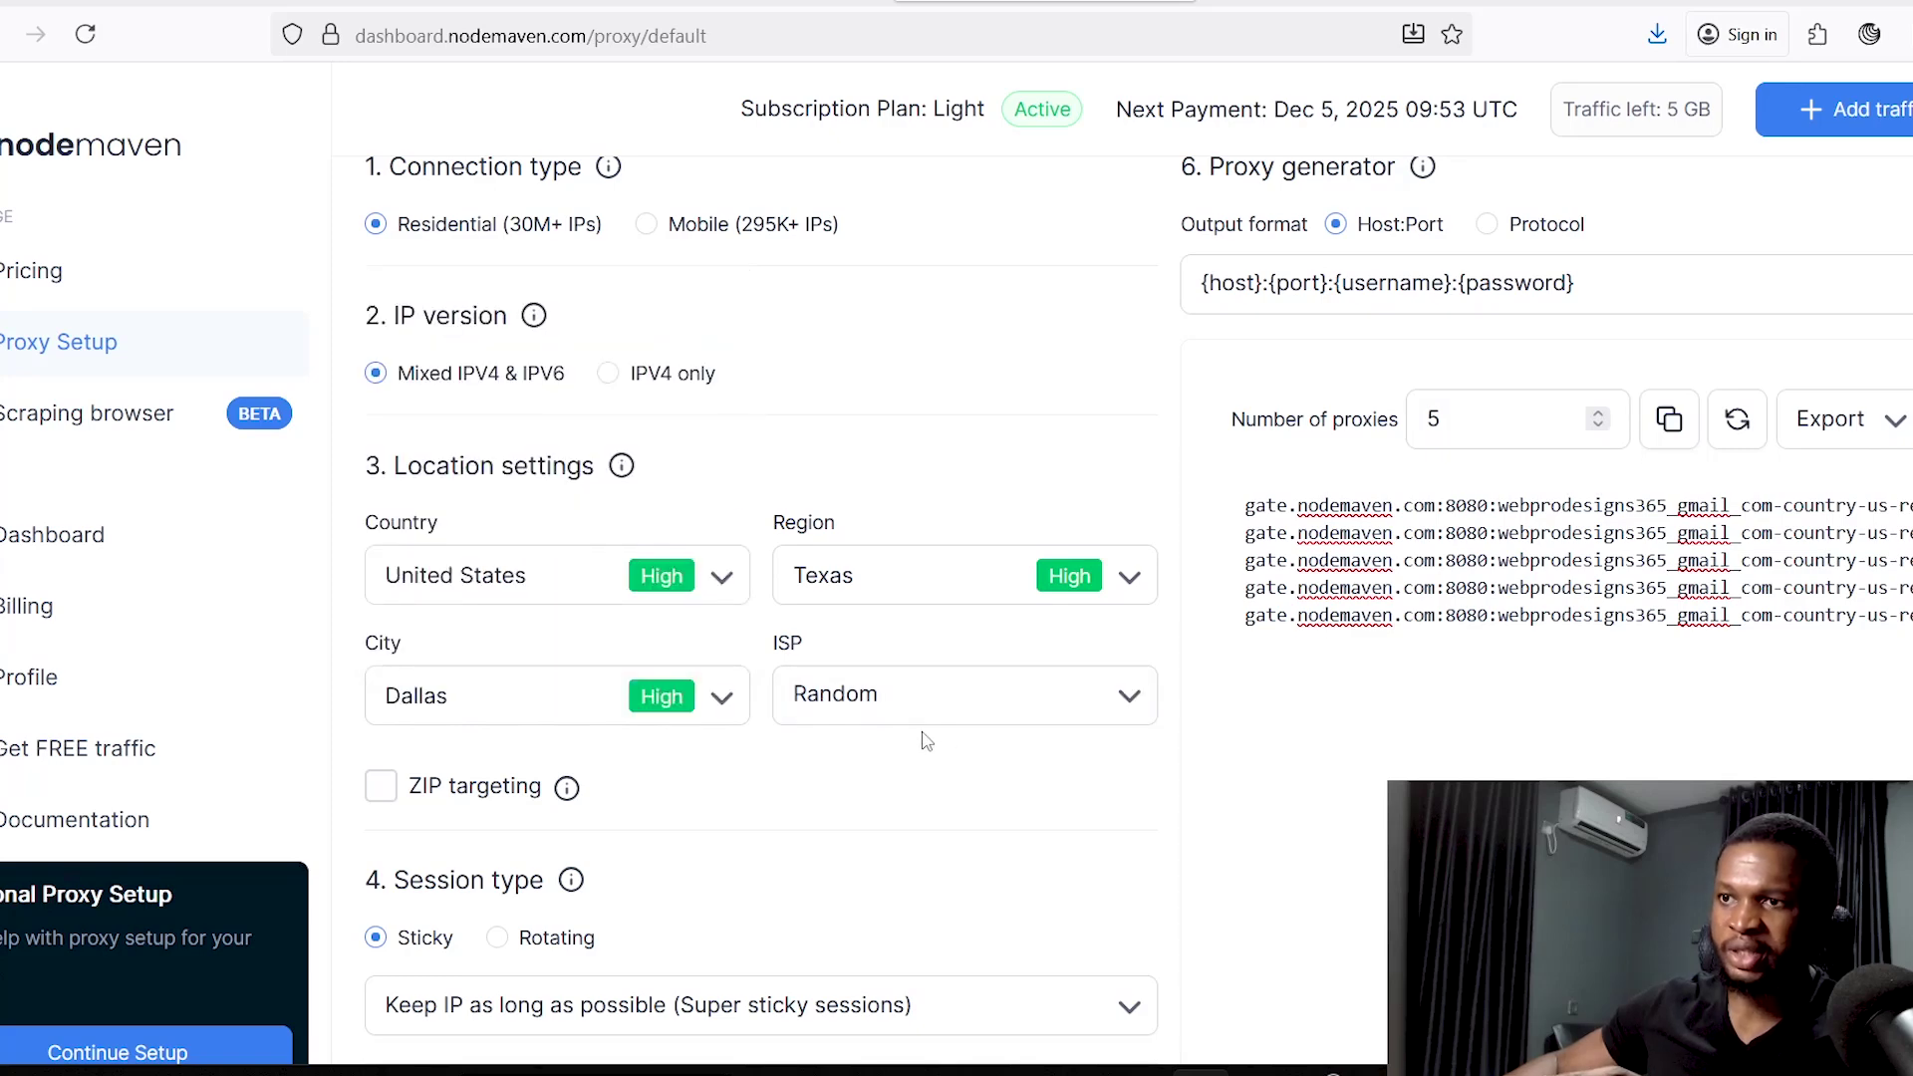
pyautogui.click(926, 703)
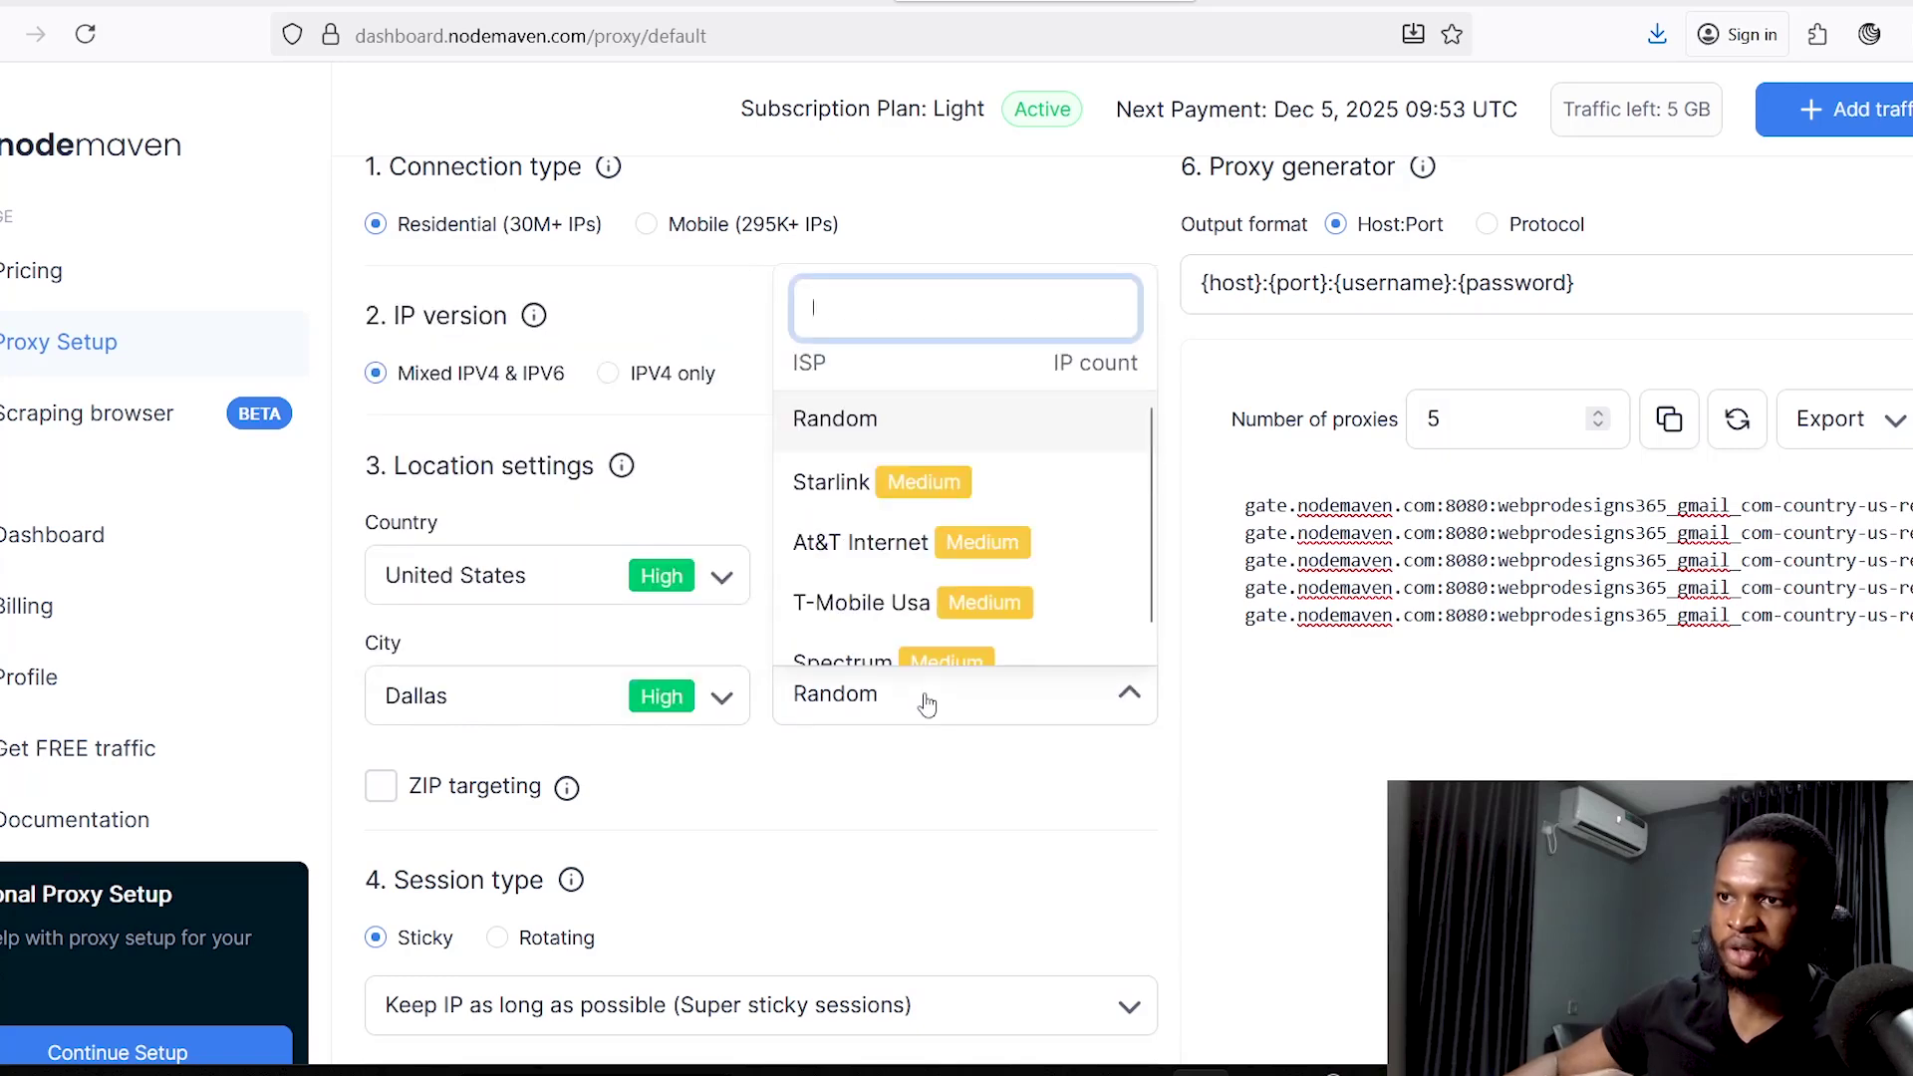
pyautogui.moveTo(1149, 438); pyautogui.dragTo(1174, 480)
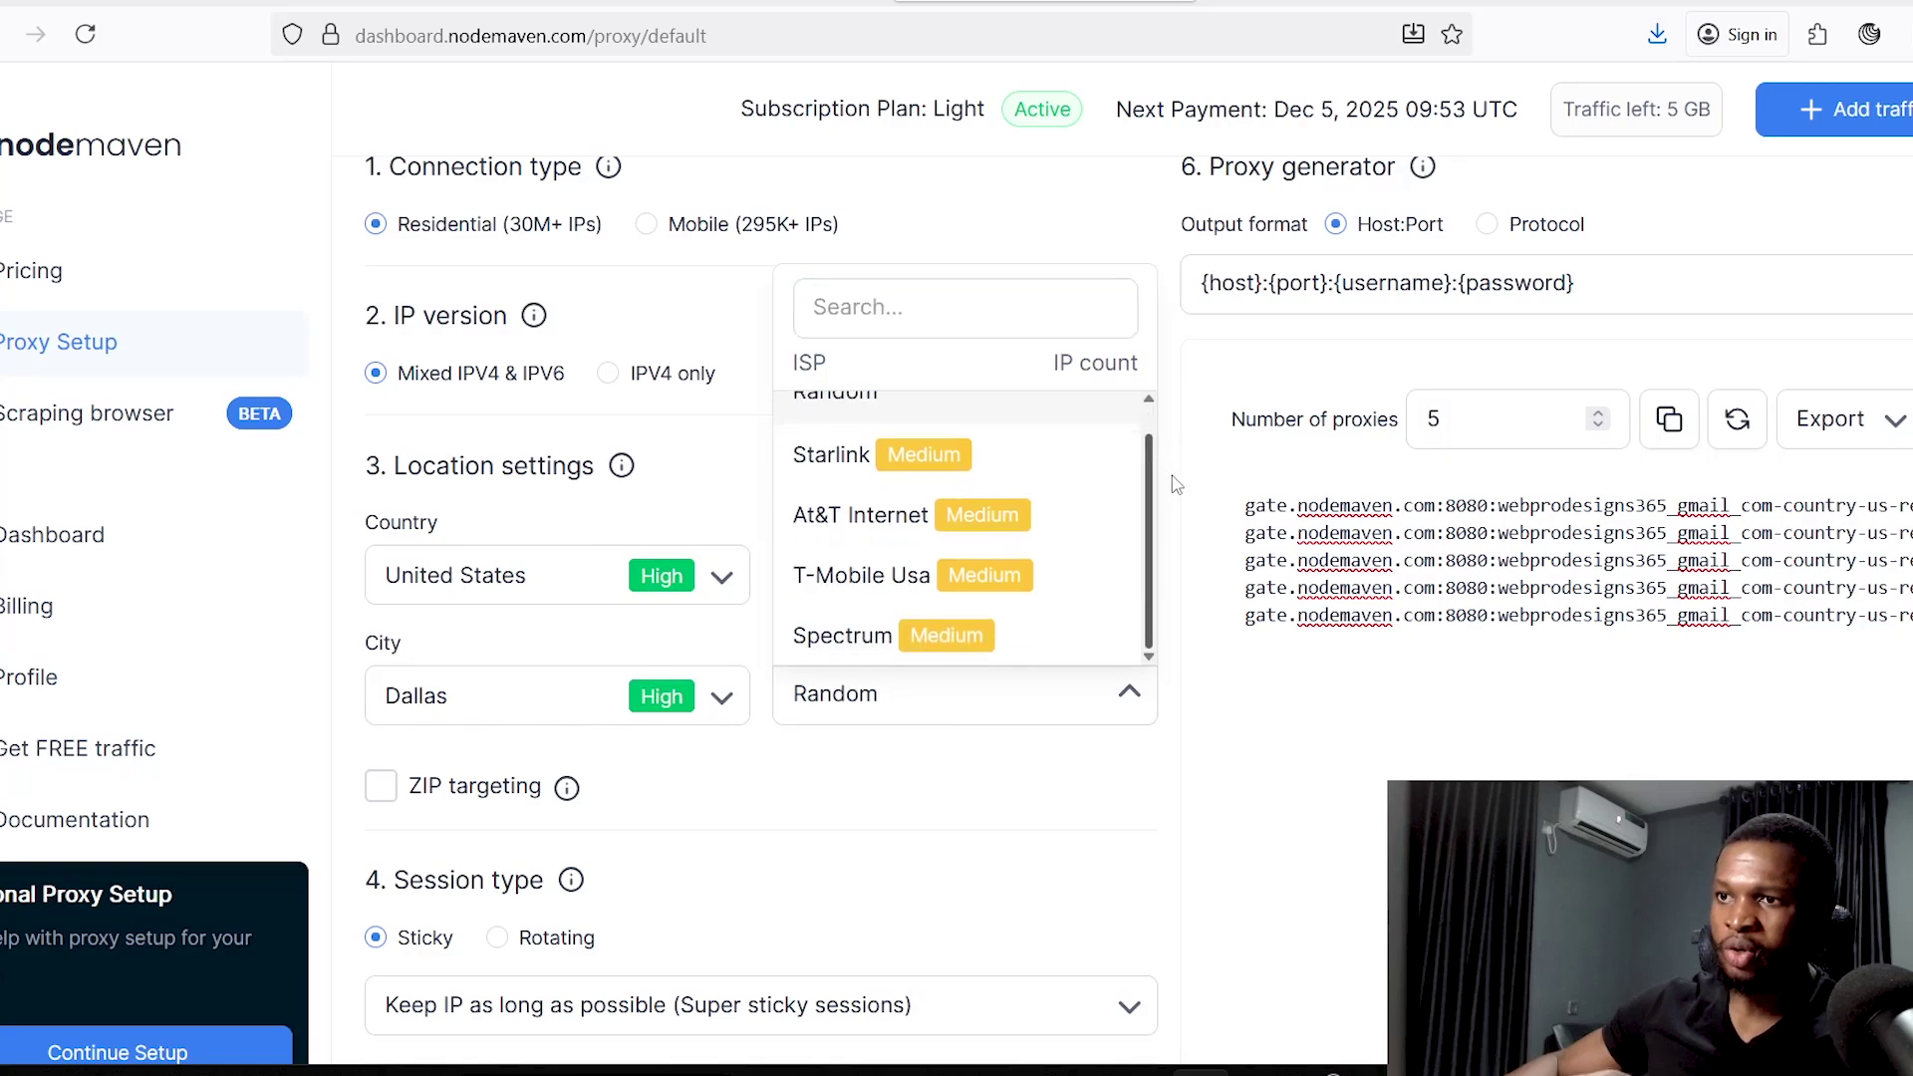
pyautogui.scroll(1, 1156, 470)
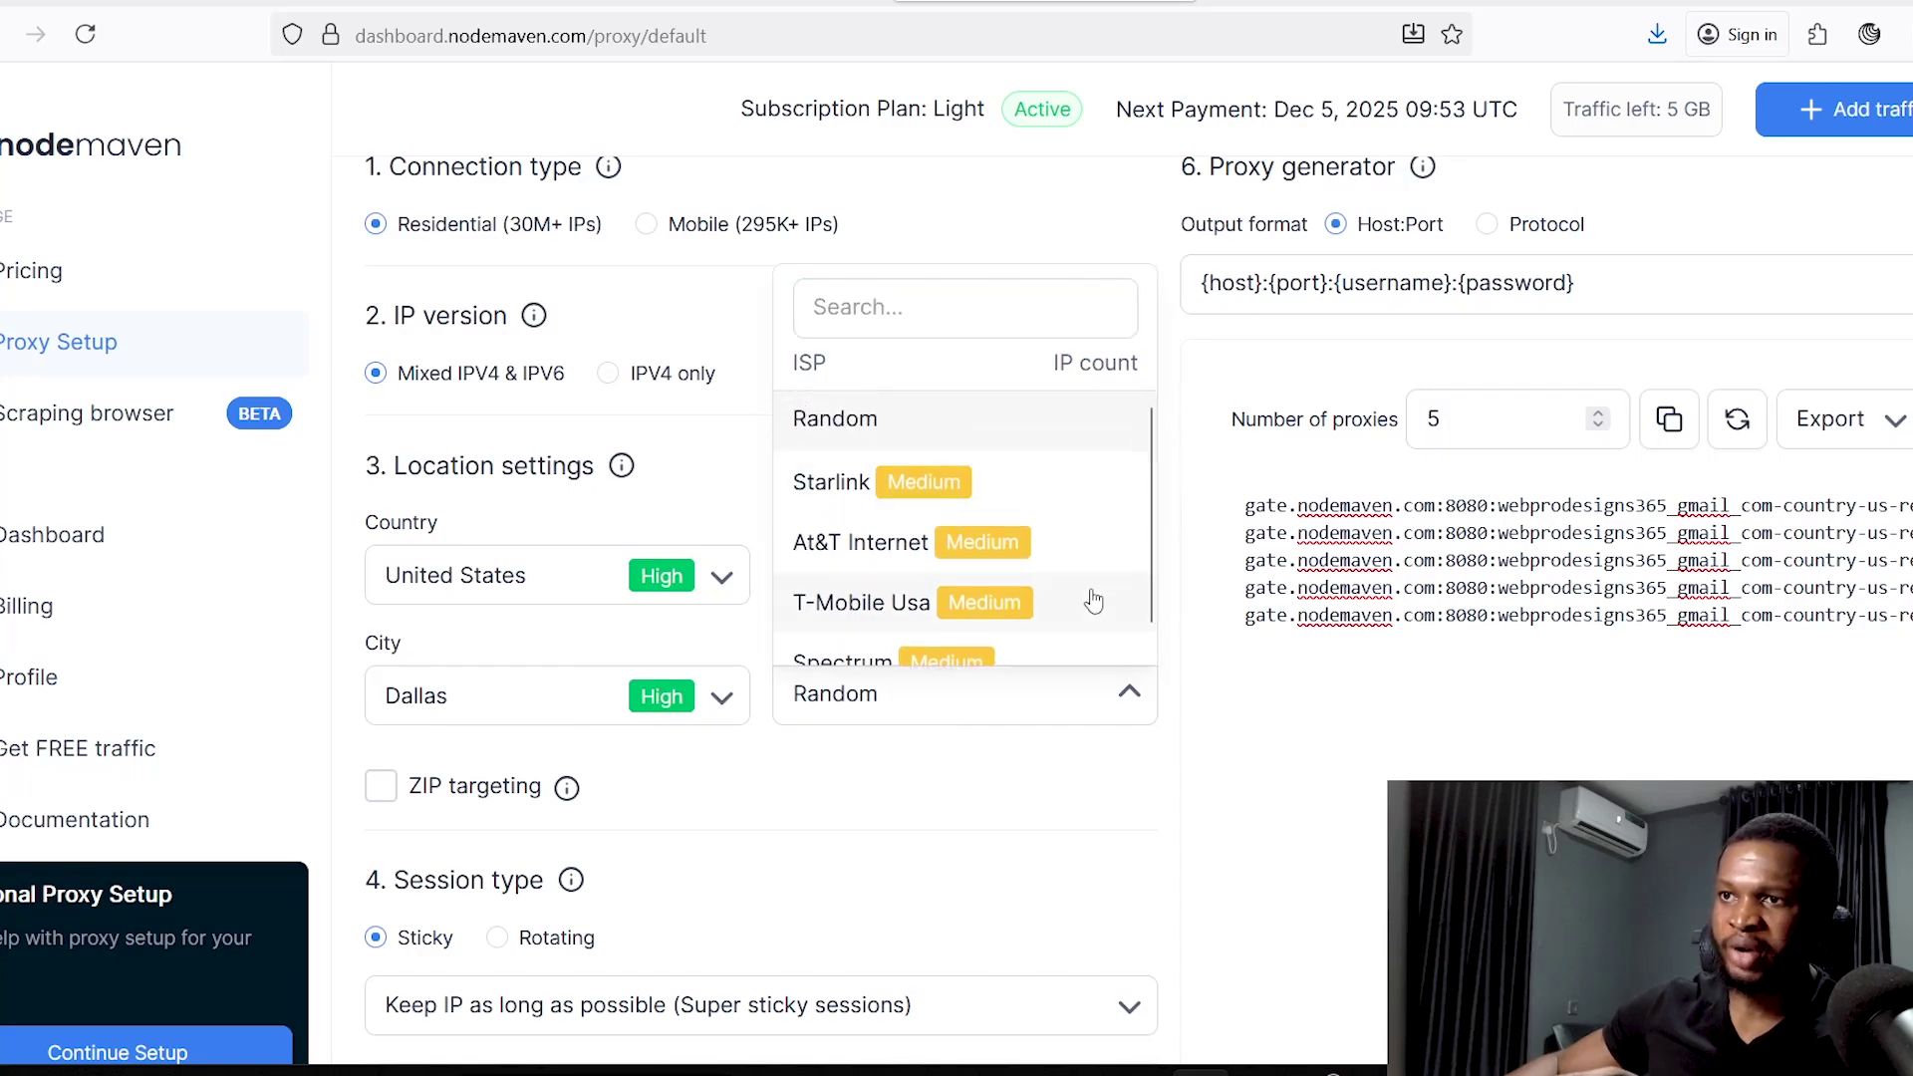
pyautogui.click(1050, 755)
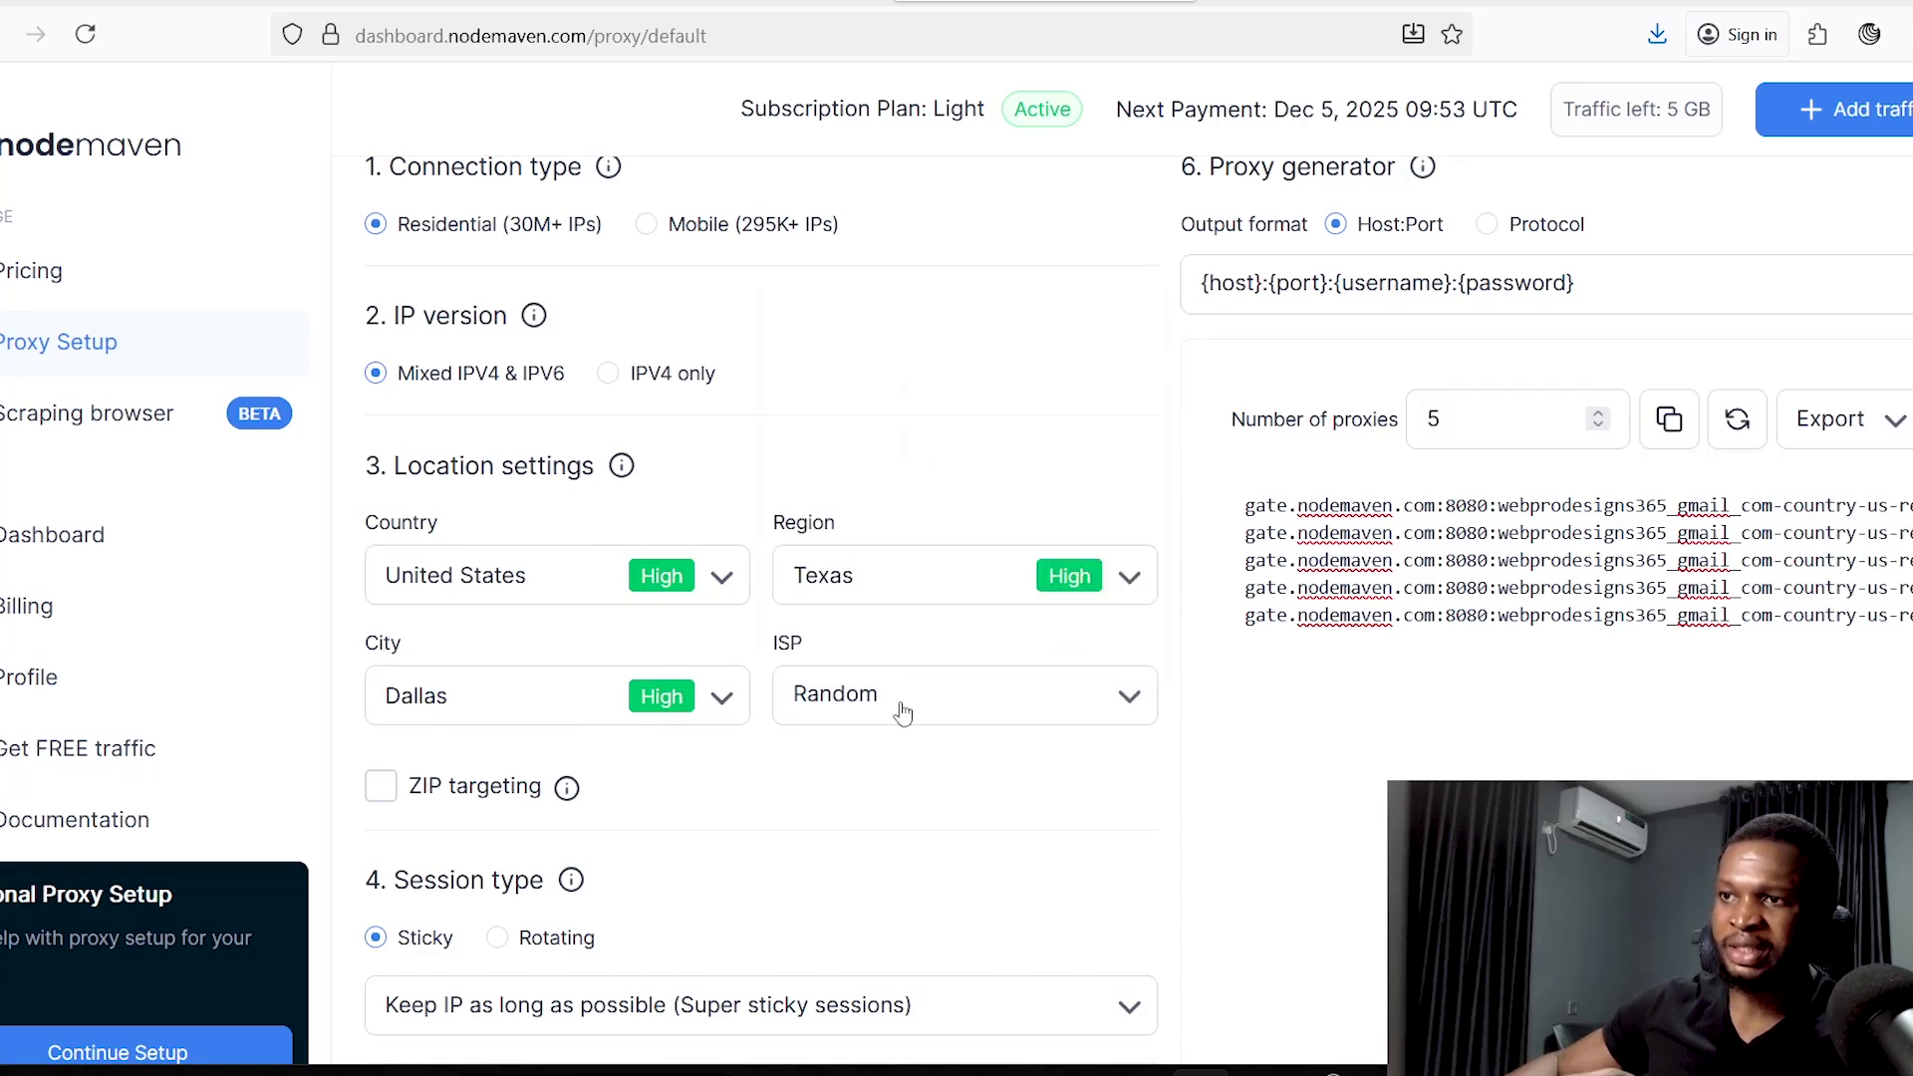
pyautogui.scroll(-3, 757, 598)
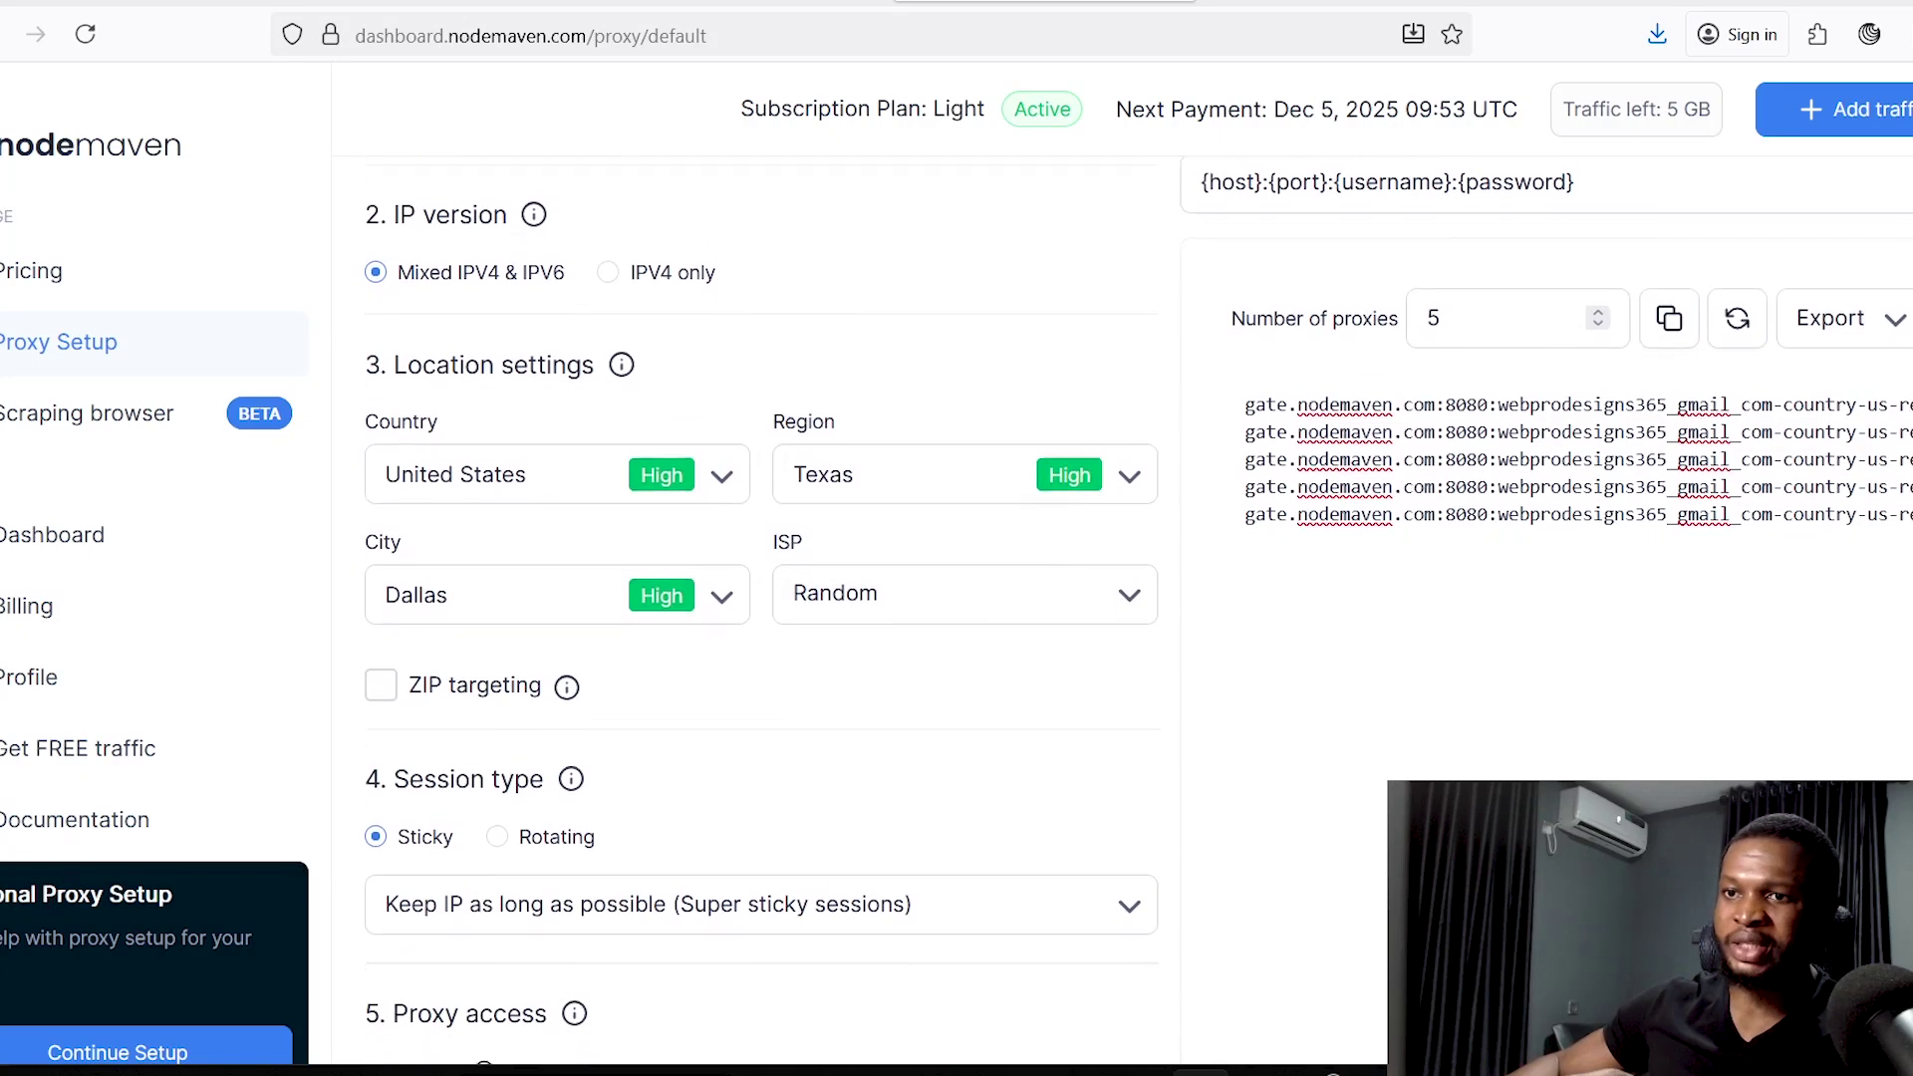
pyautogui.scroll(-1, 1175, 635)
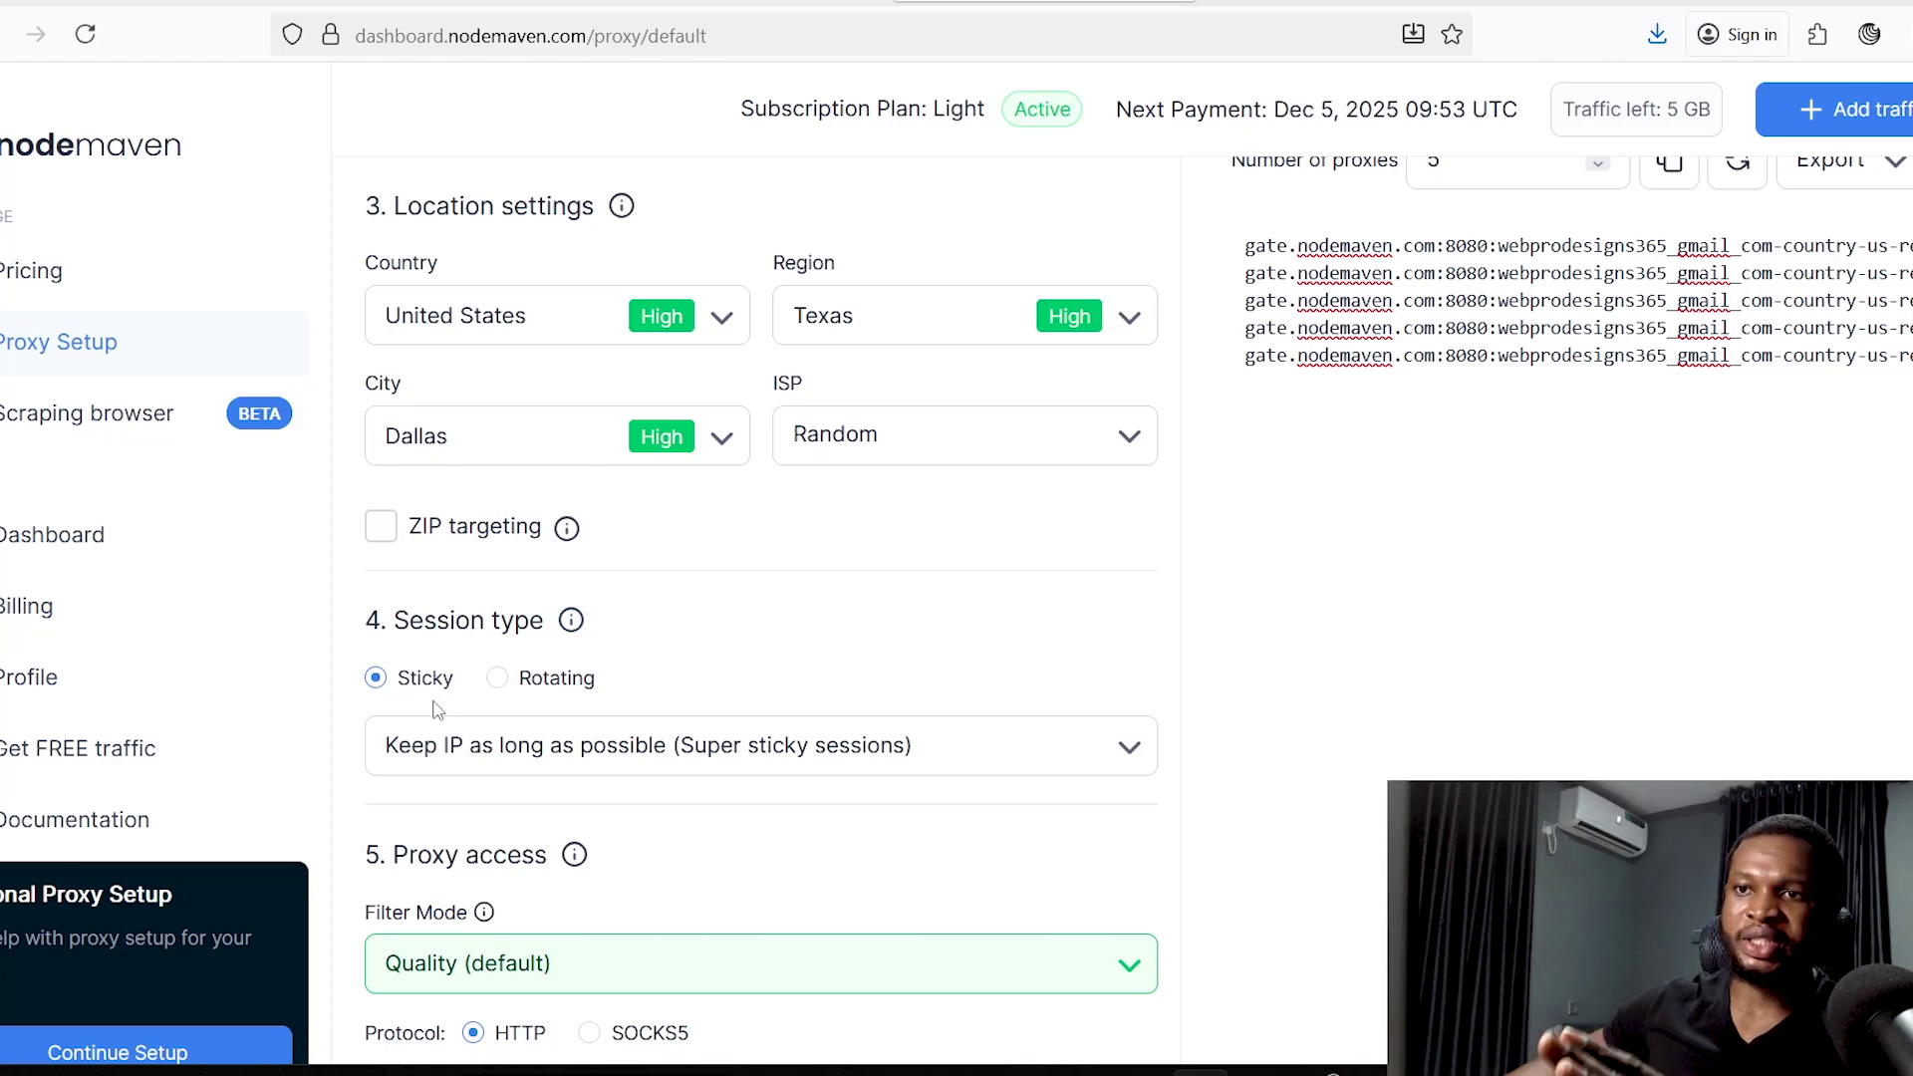
pyautogui.scroll(-1, 598, 647)
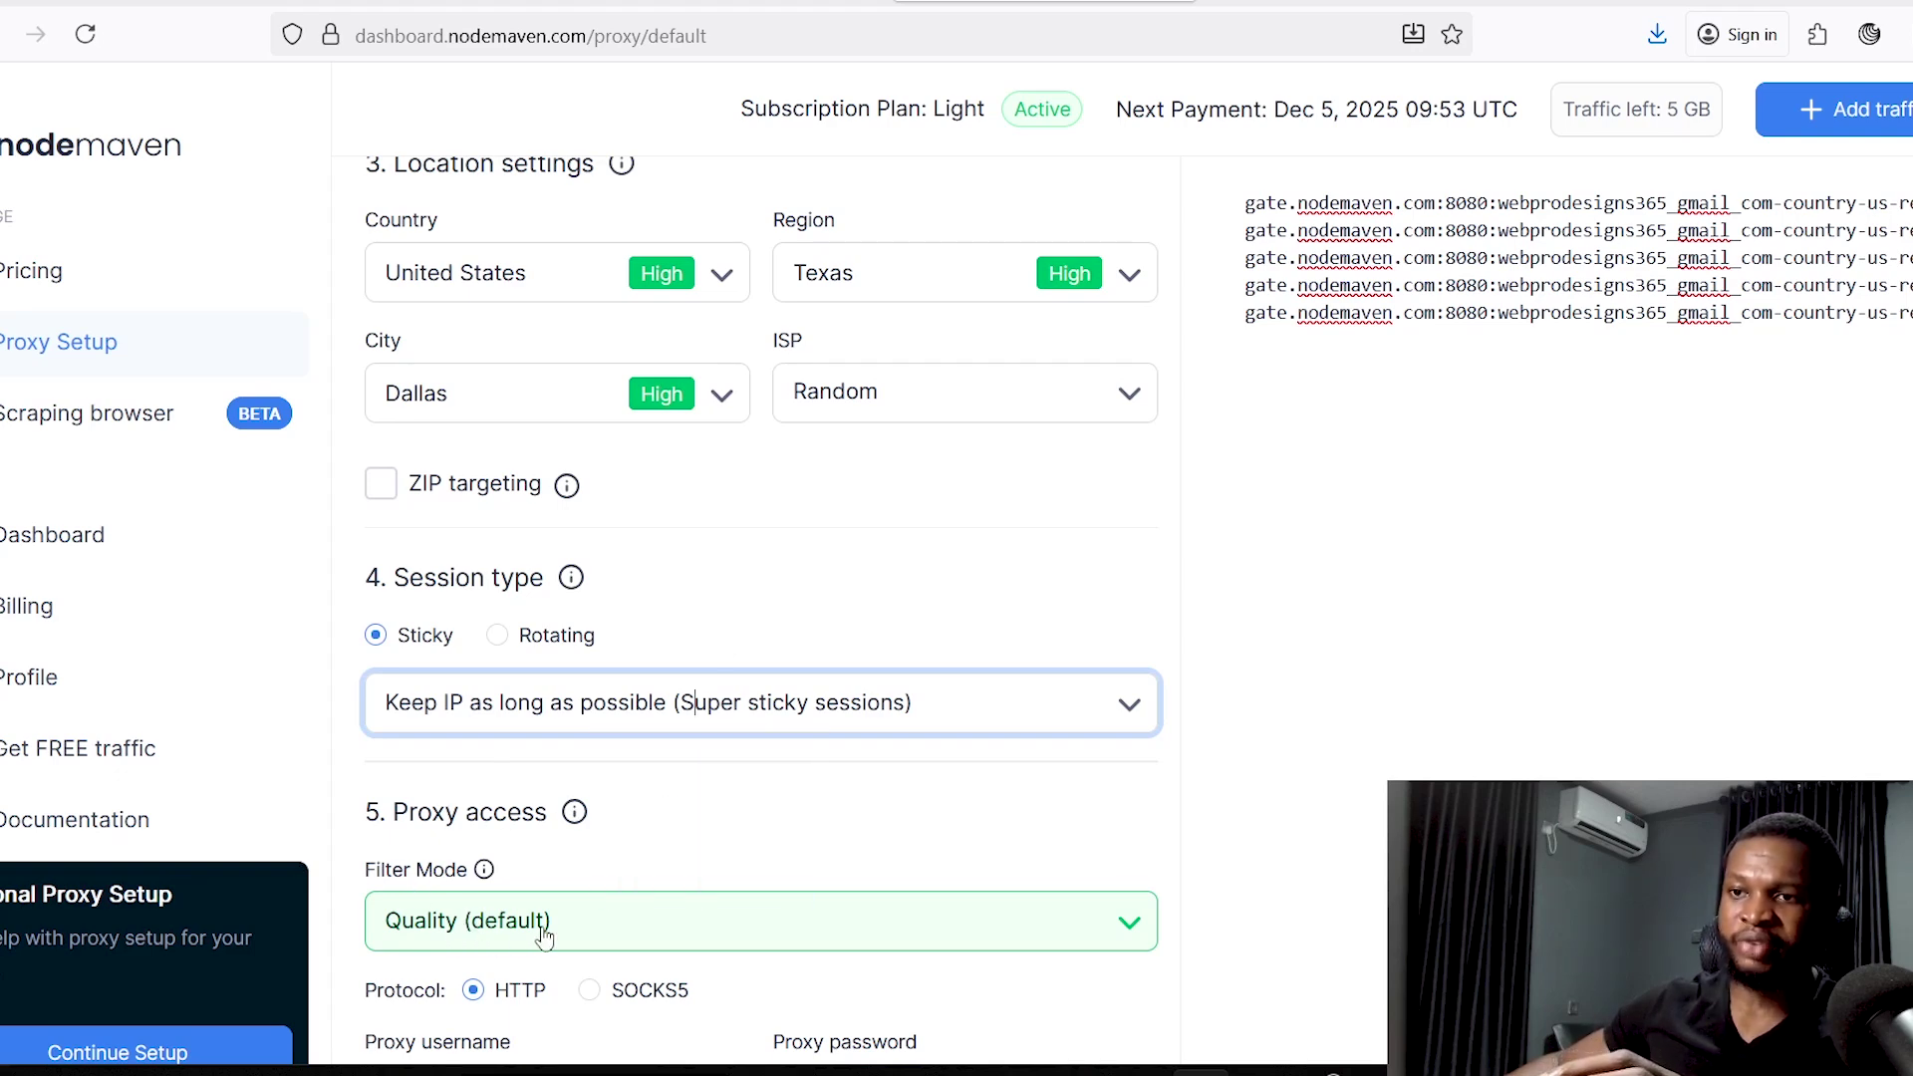
pyautogui.scroll(-2, 1104, 866)
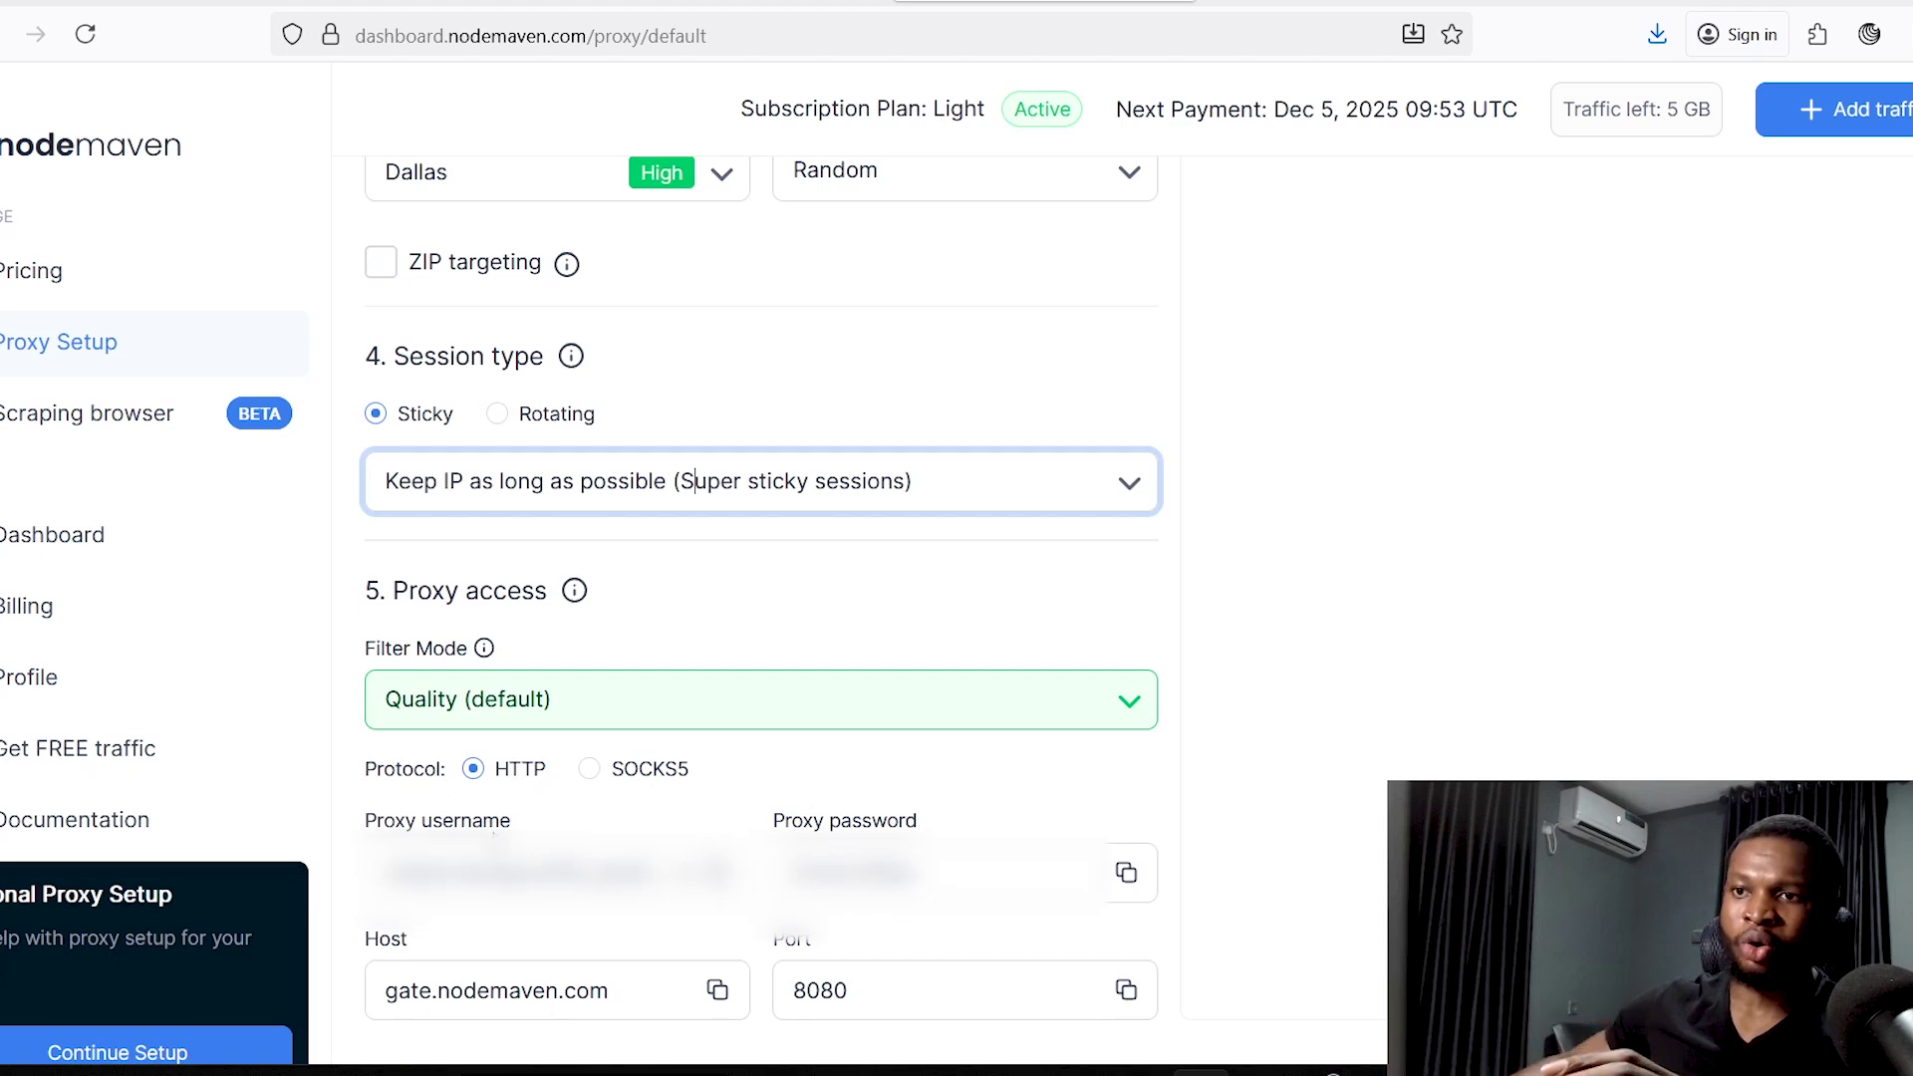
pyautogui.moveTo(362, 820); pyautogui.dragTo(560, 819)
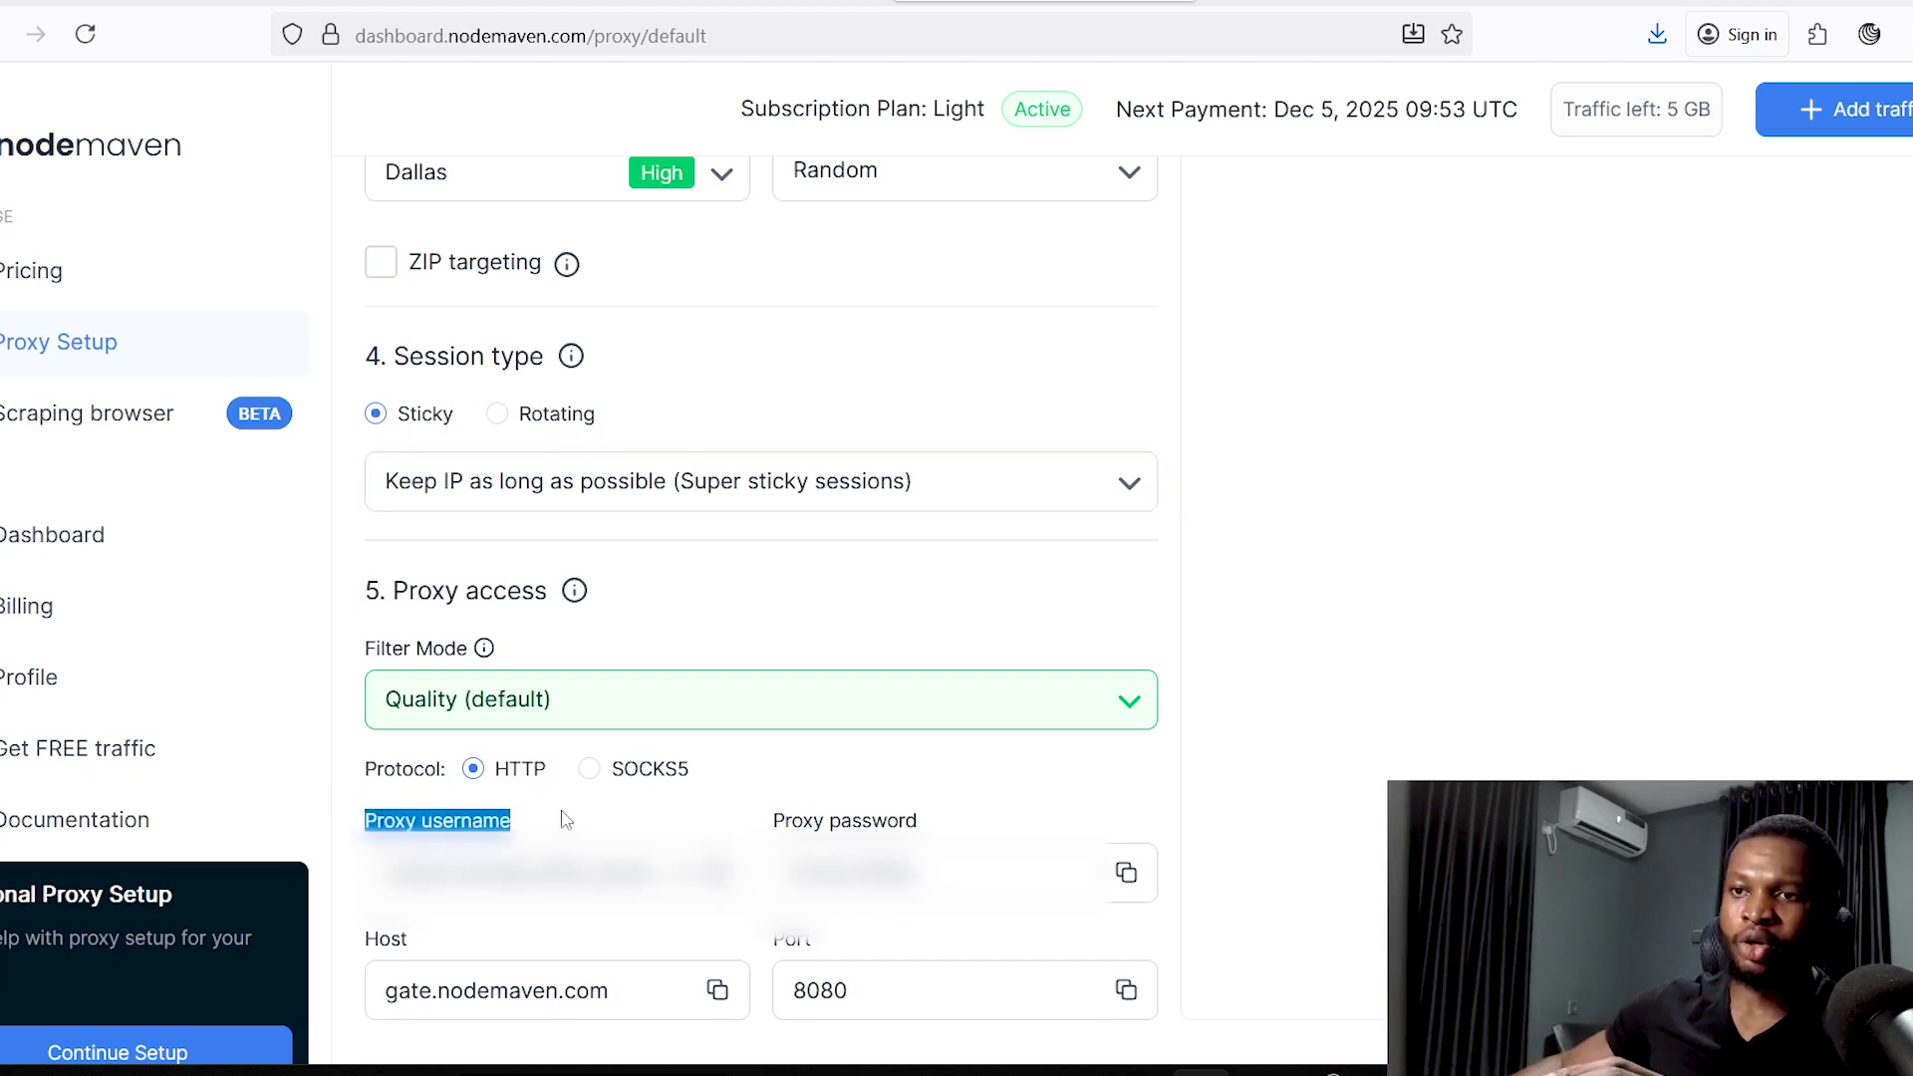
pyautogui.moveTo(752, 830); pyautogui.dragTo(1001, 823)
pyautogui.click(1015, 822)
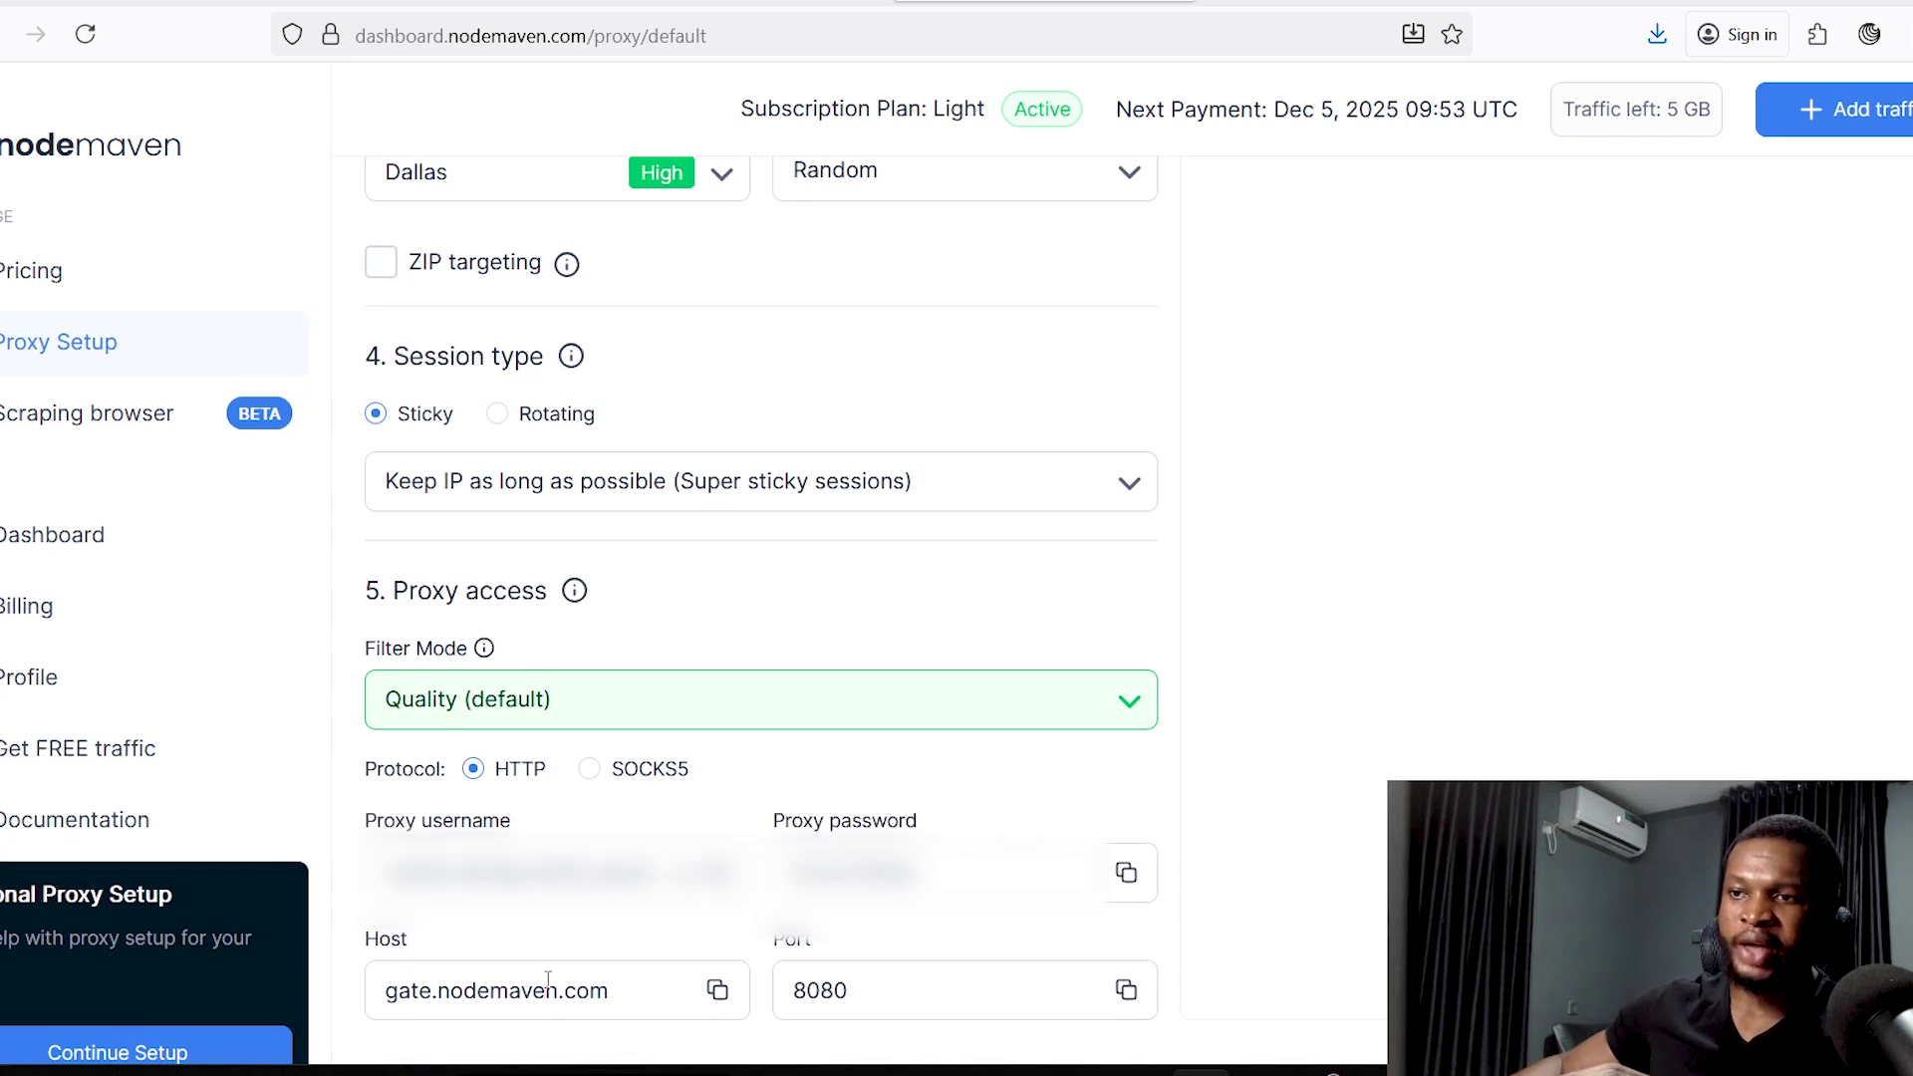
pyautogui.scroll(8, 485, 995)
pyautogui.moveTo(1207, 400); pyautogui.dragTo(1342, 399)
pyautogui.click(1639, 429)
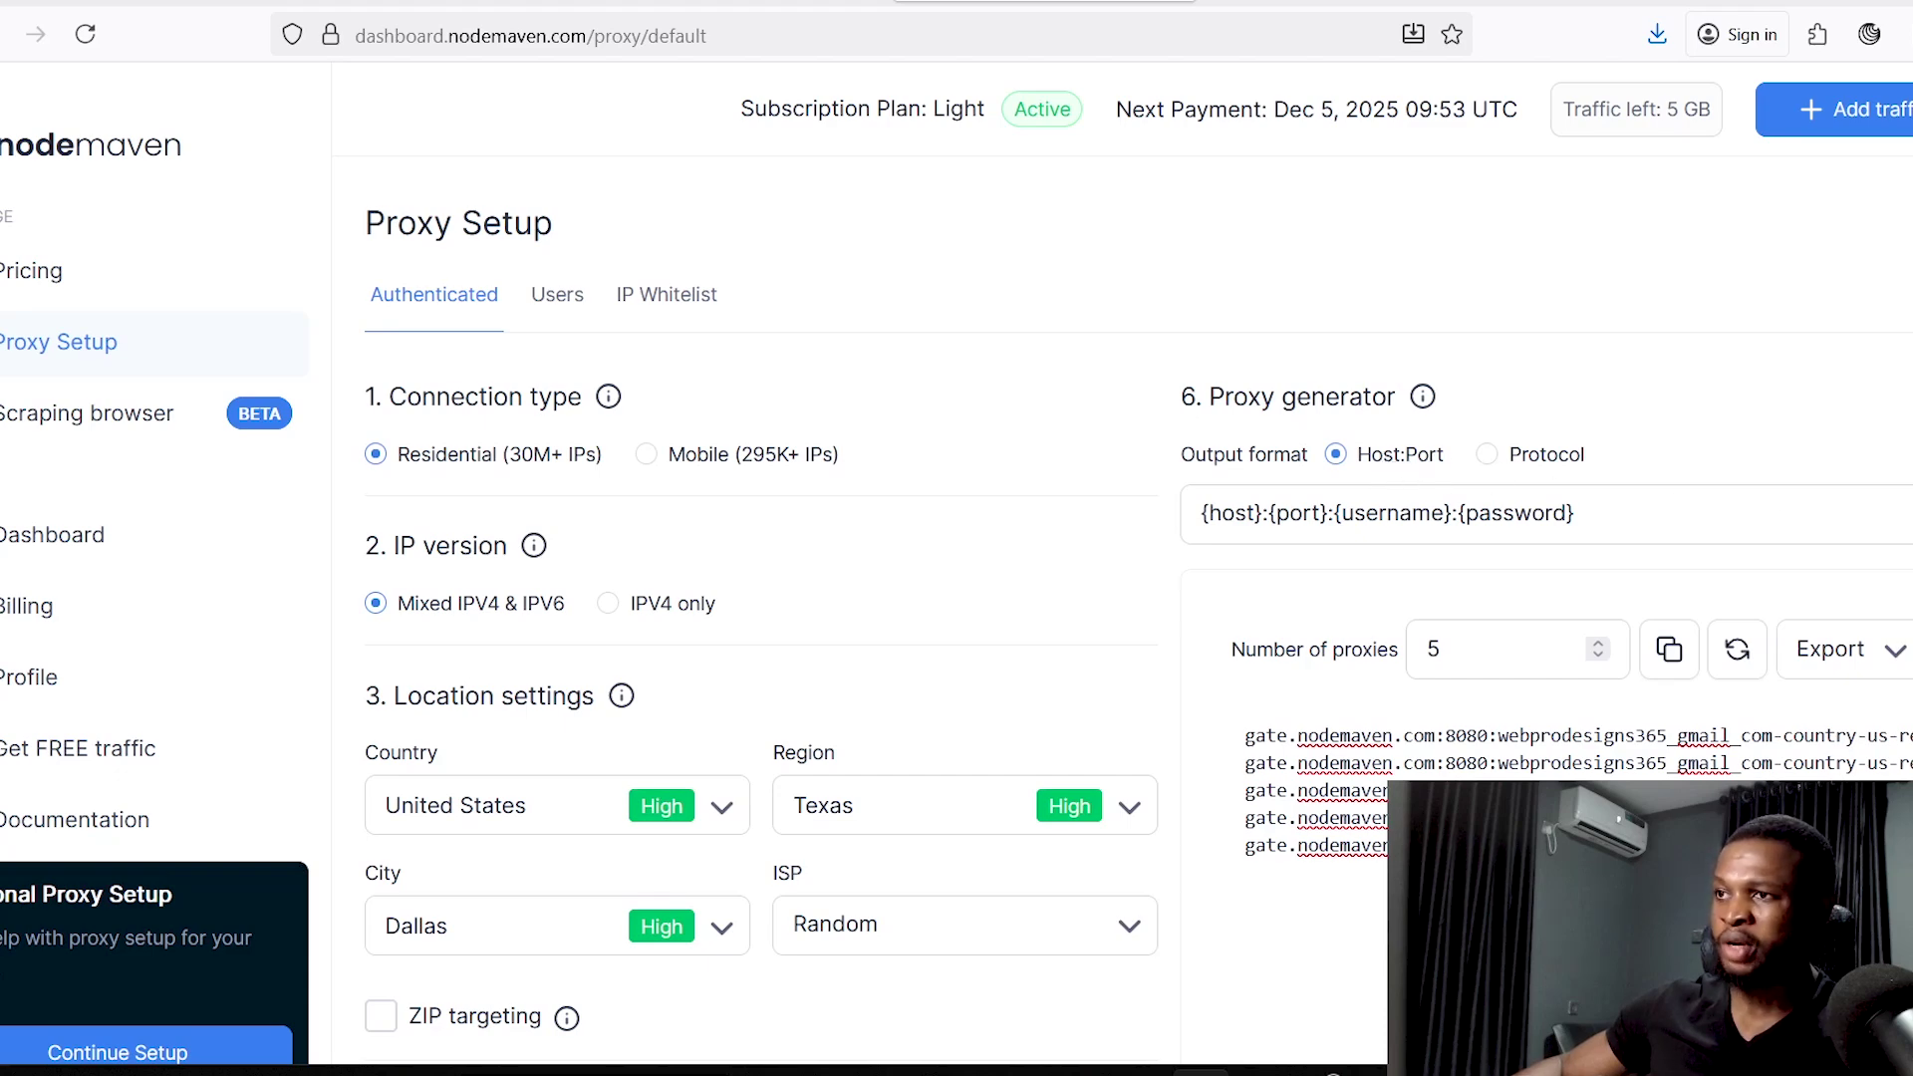
# Step: Change the Dallas proxy count in the Proxy generator from 10 to 20
pyautogui.scroll(-1, 1252, 551)
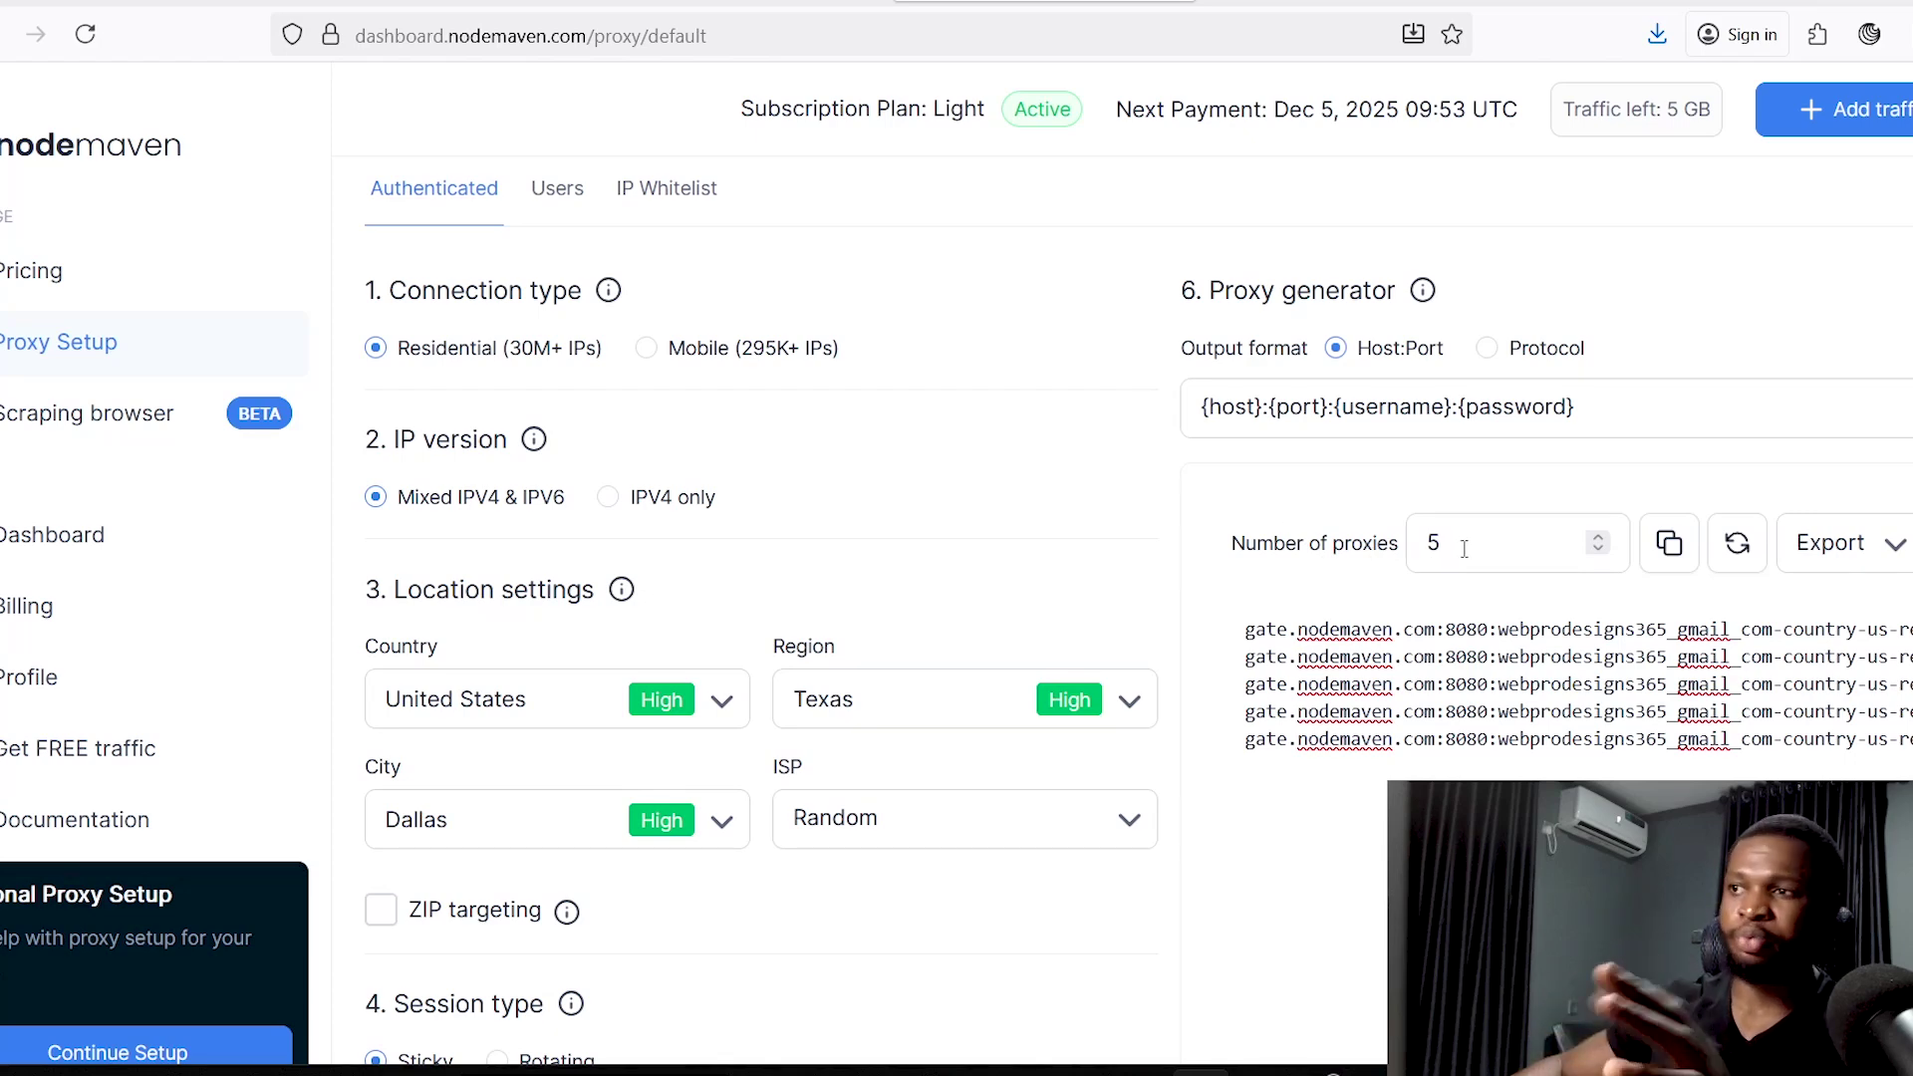
pyautogui.moveTo(1455, 544); pyautogui.dragTo(1392, 543)
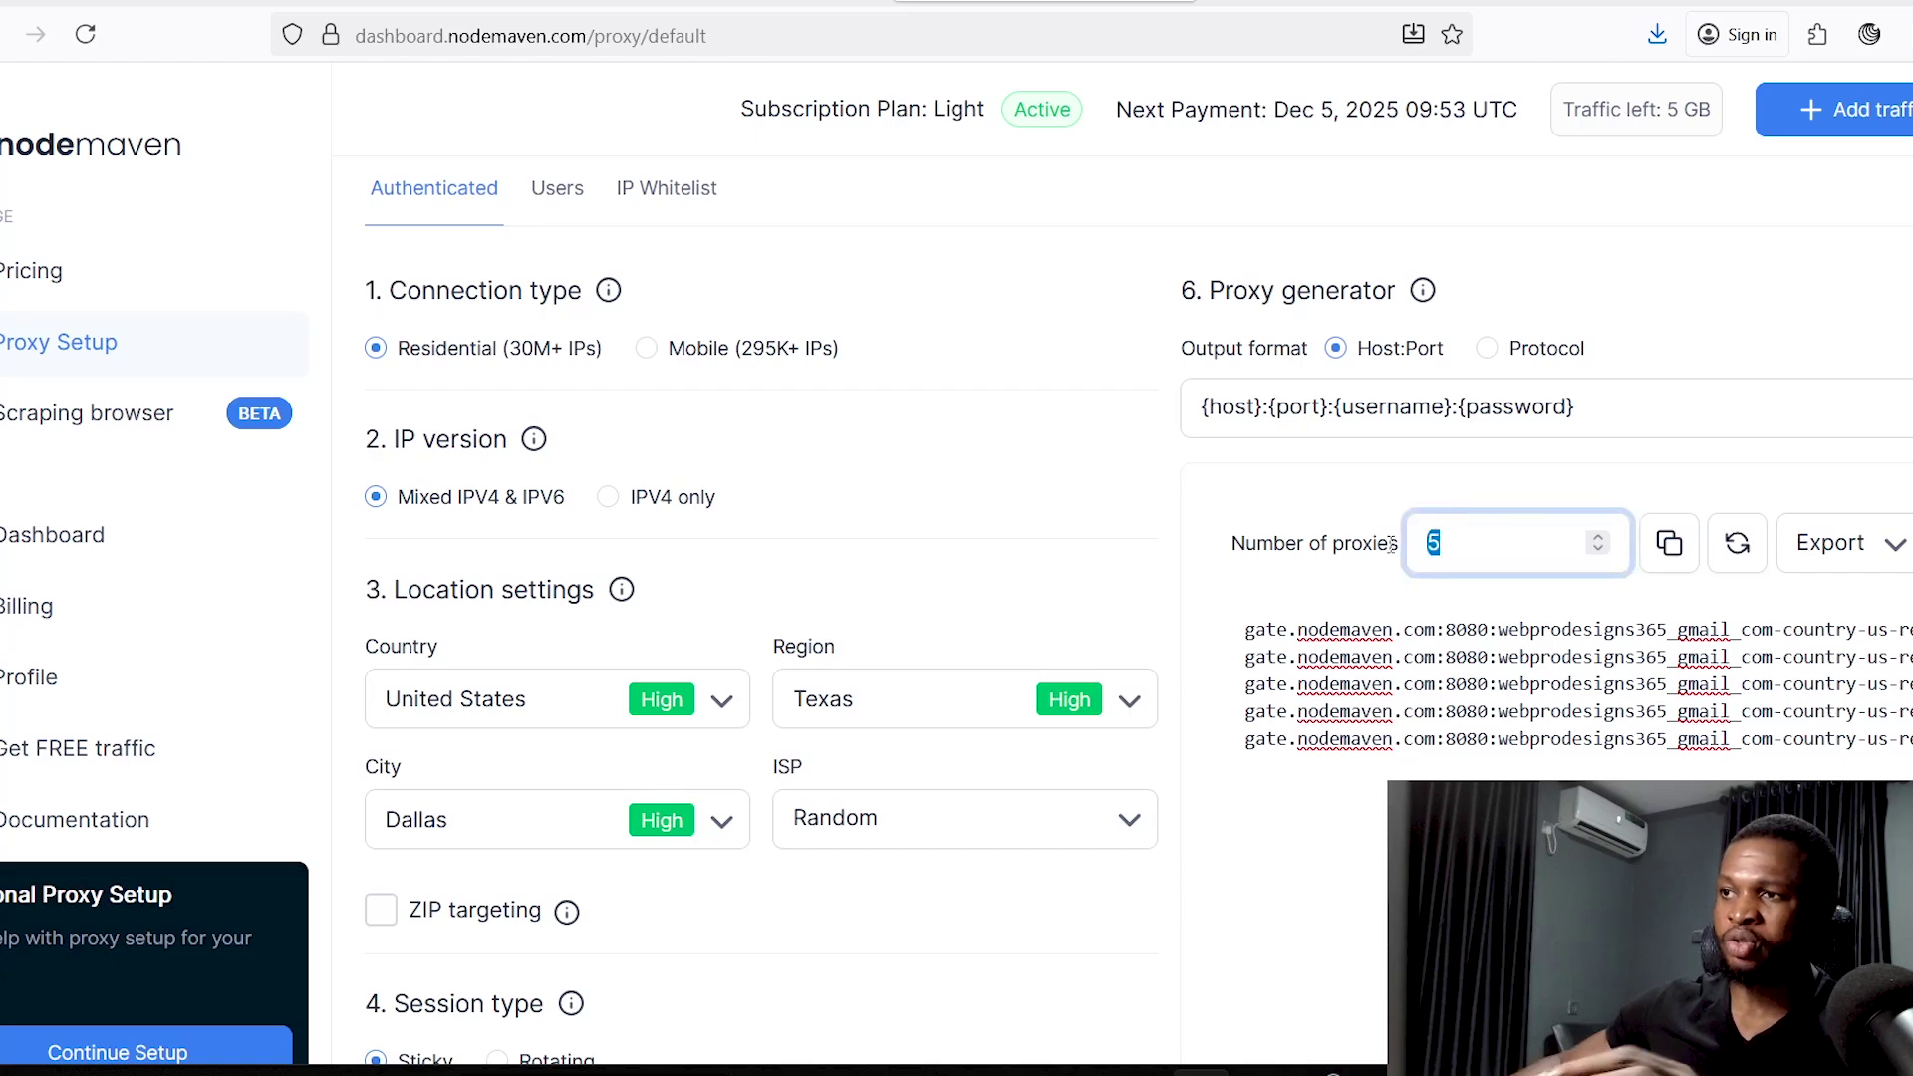
pyautogui.write('10')
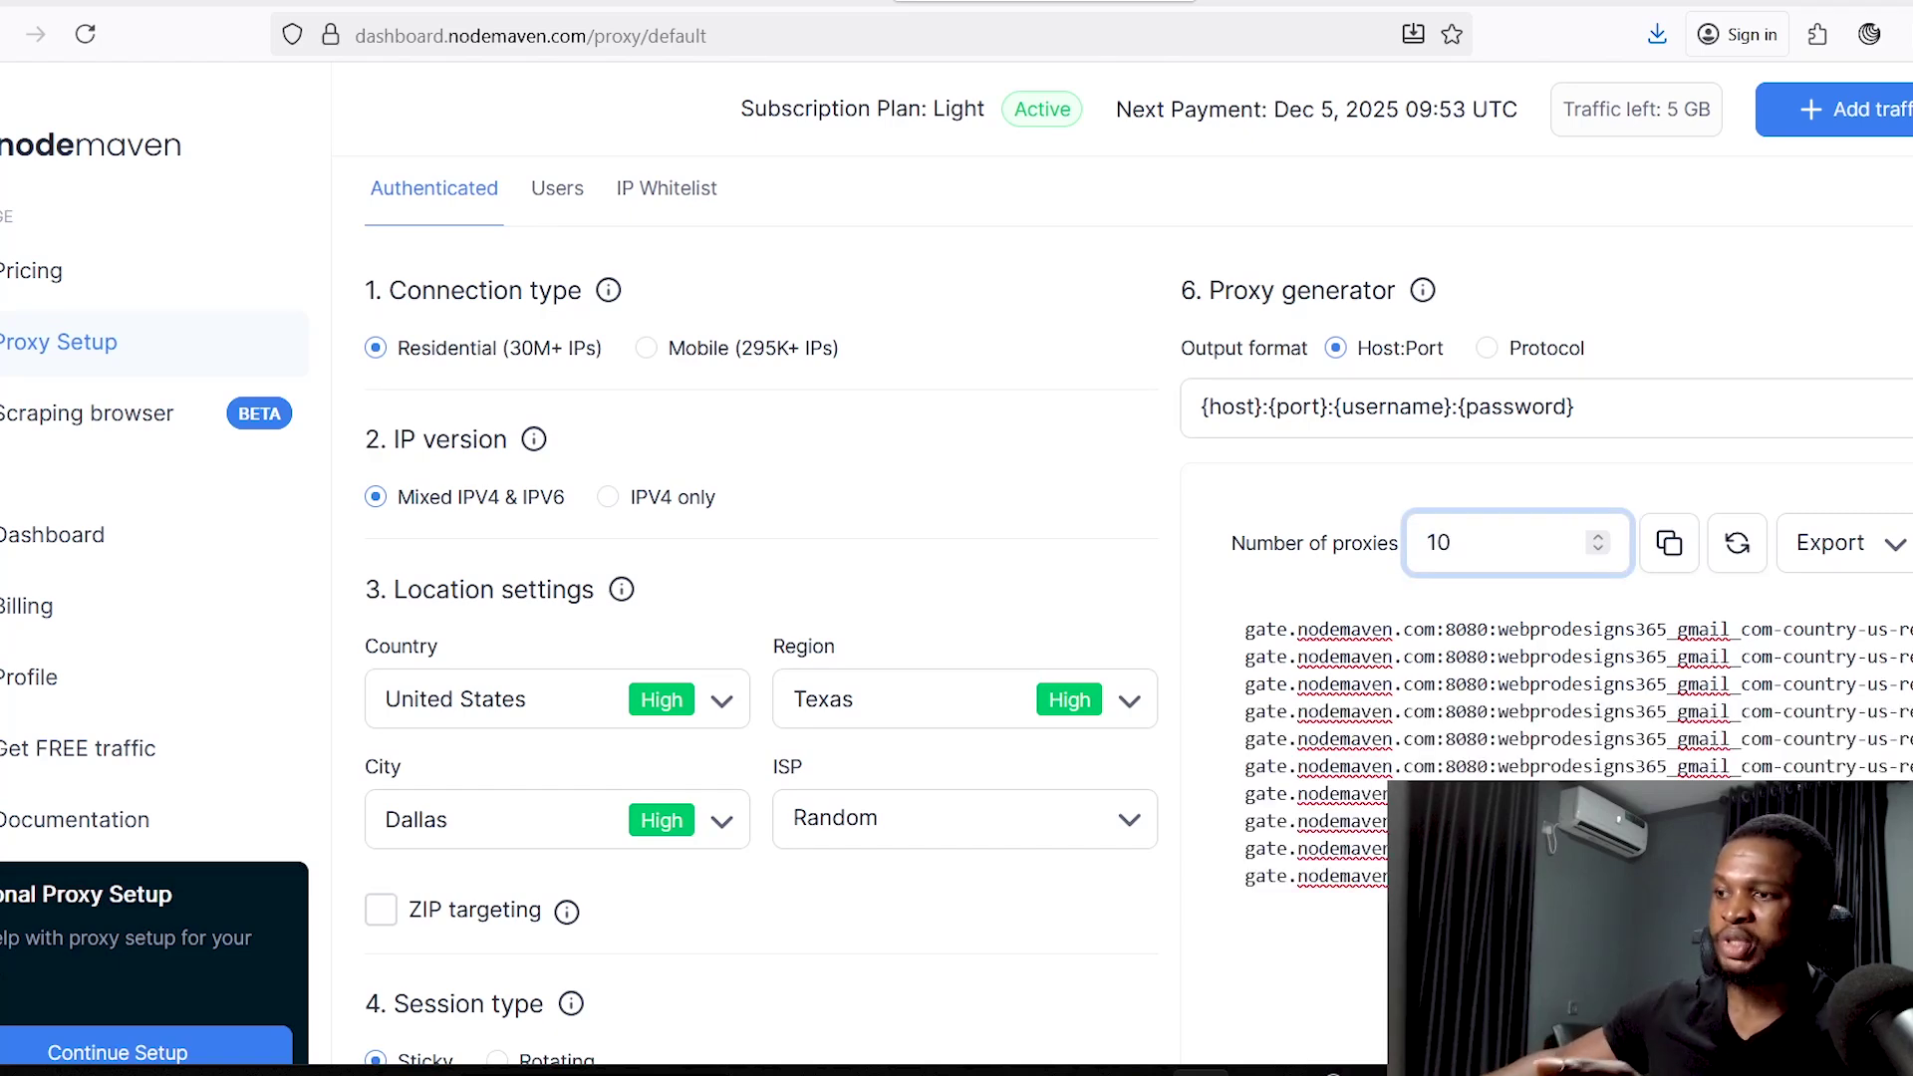
pyautogui.press('BackSpace')
pyautogui.press('BackSpace')
pyautogui.write('20')
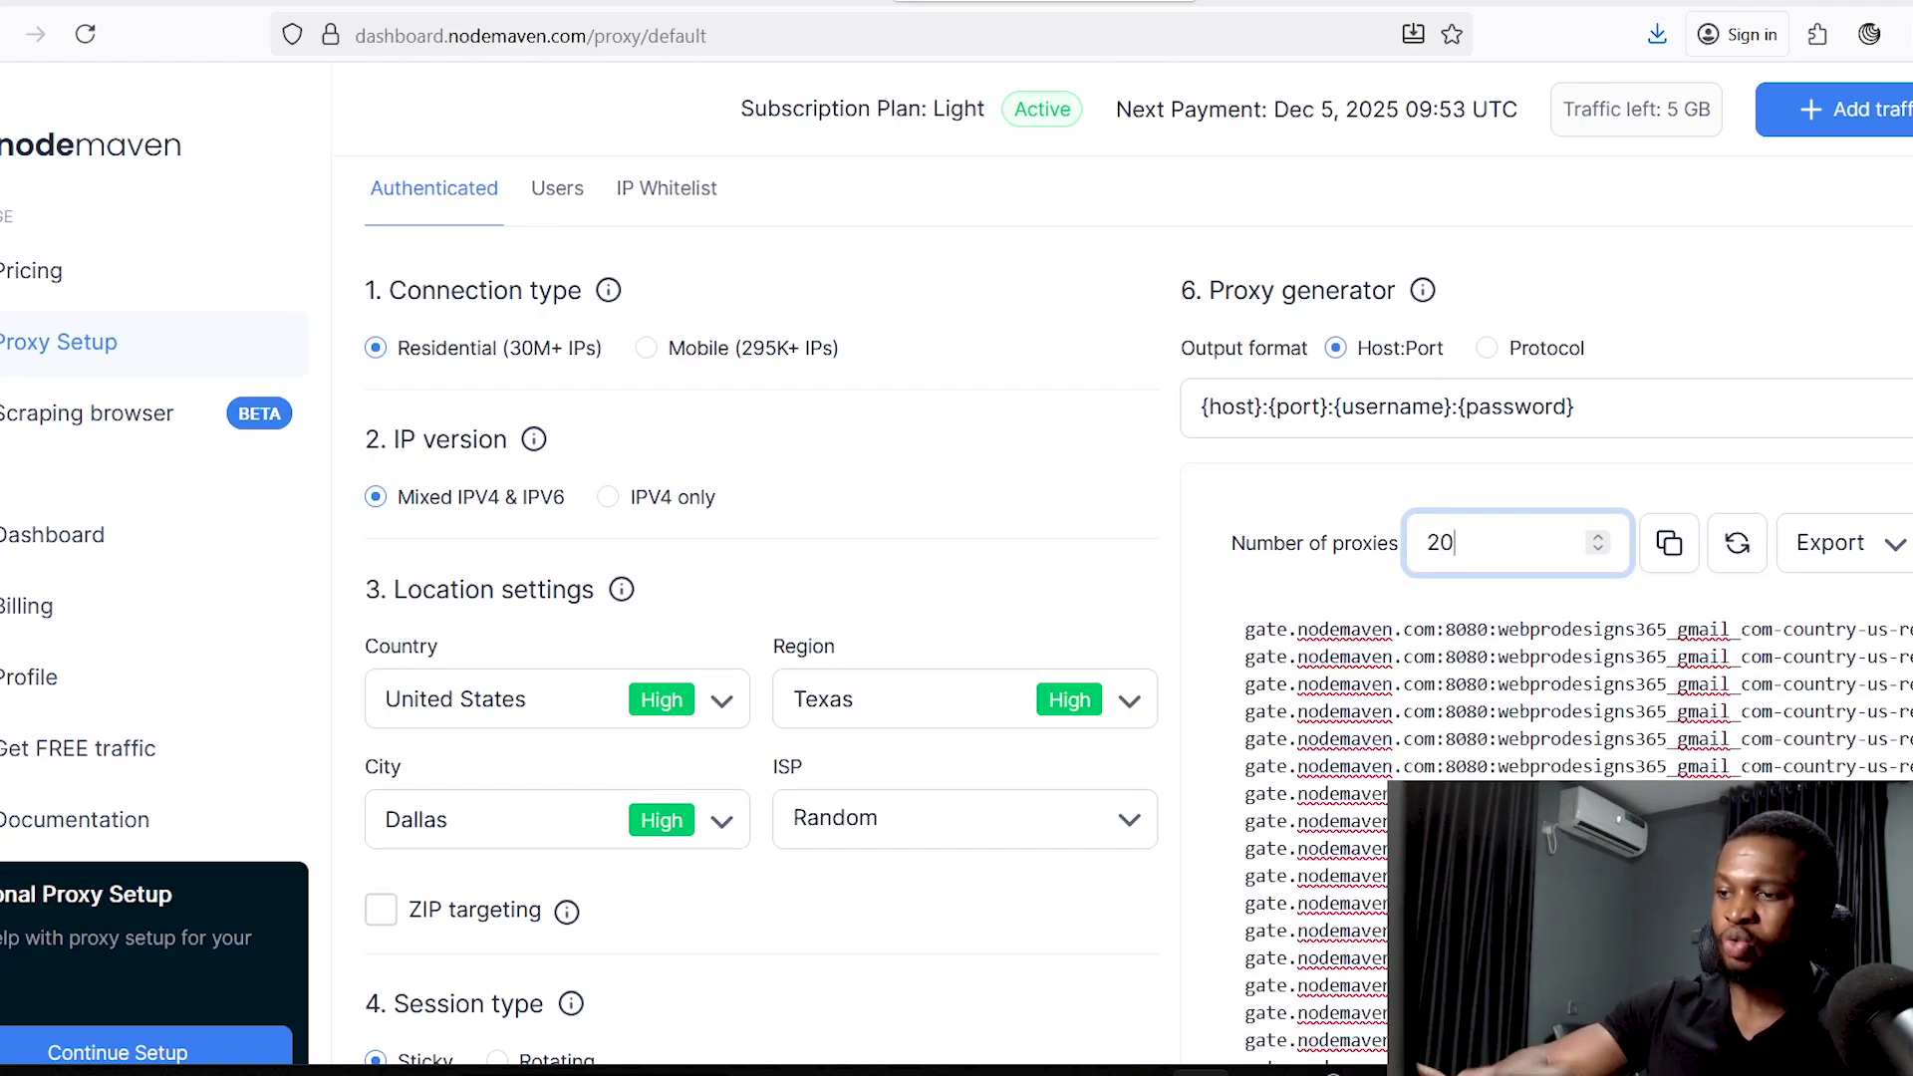
# Step: Copy the full list of 20 generated Dallas proxies
pyautogui.scroll(-3, 1139, 608)
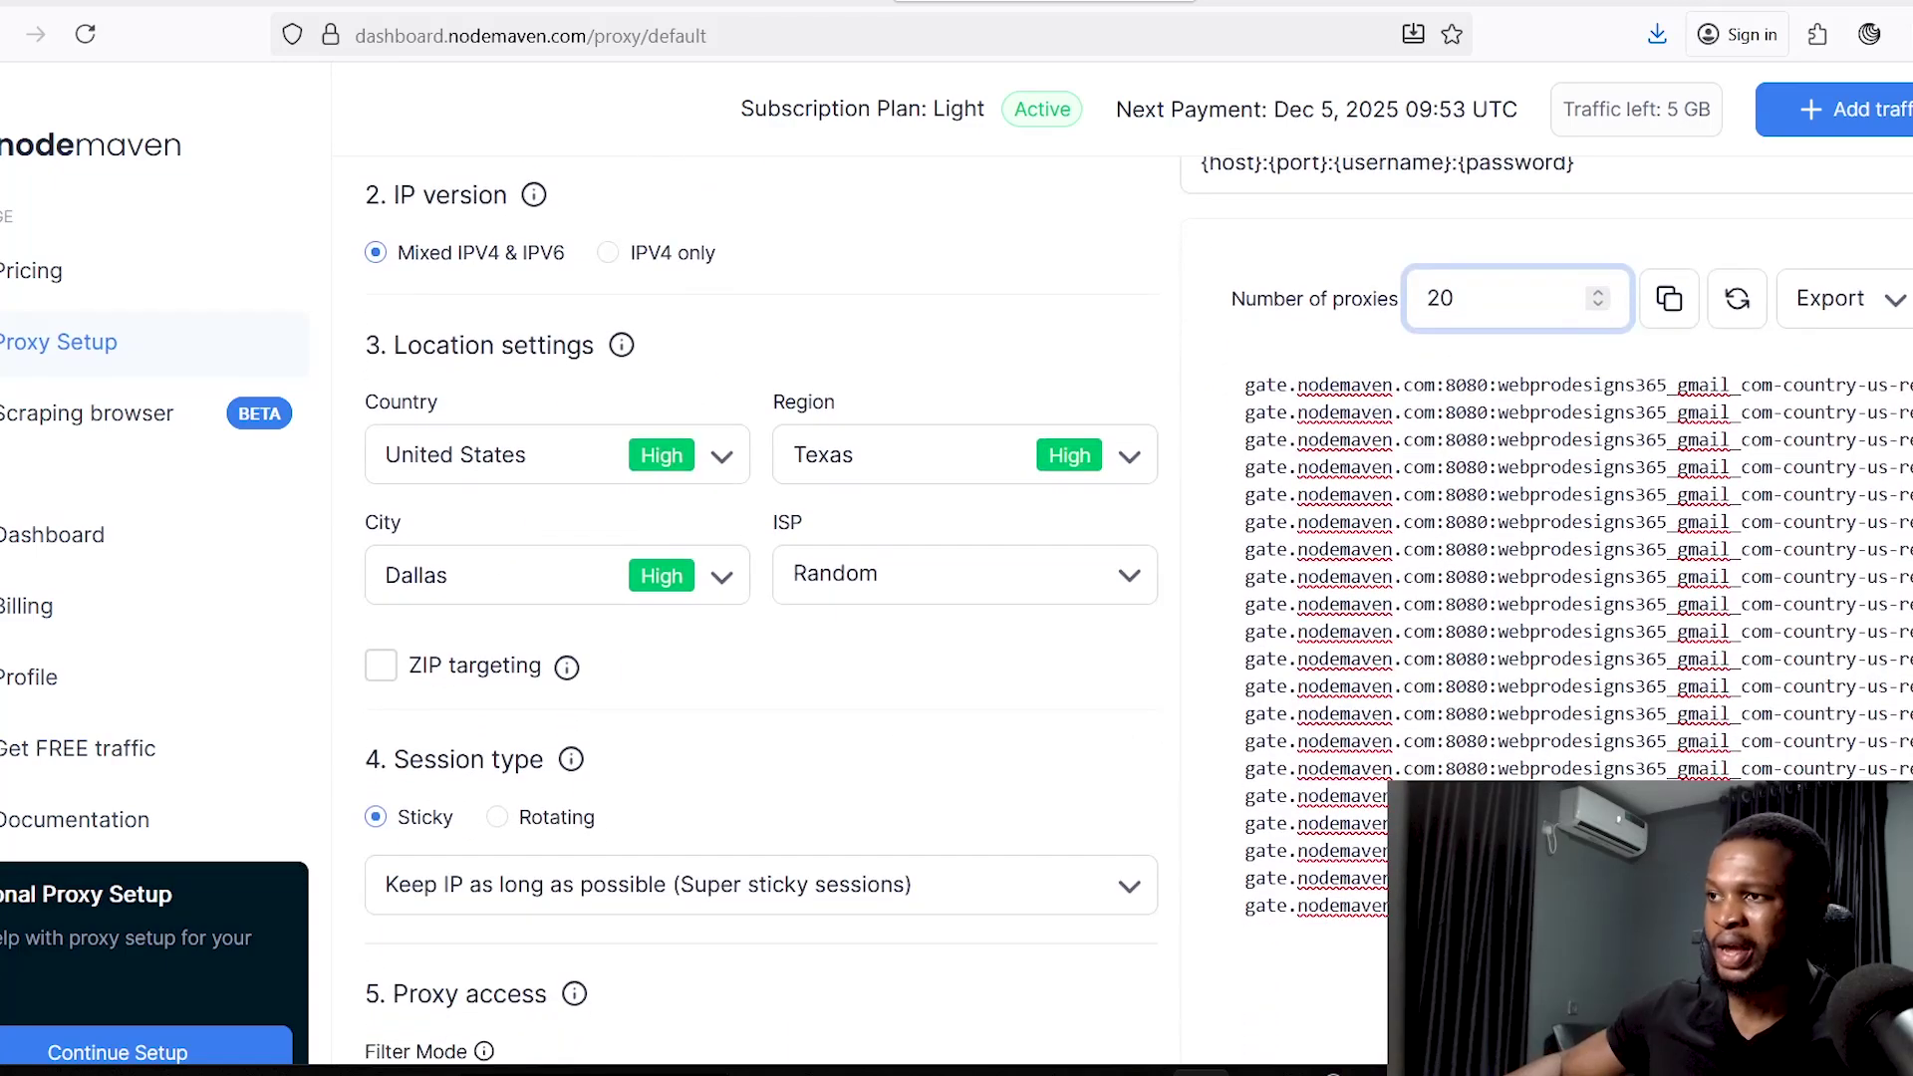
pyautogui.scroll(1, 1686, 576)
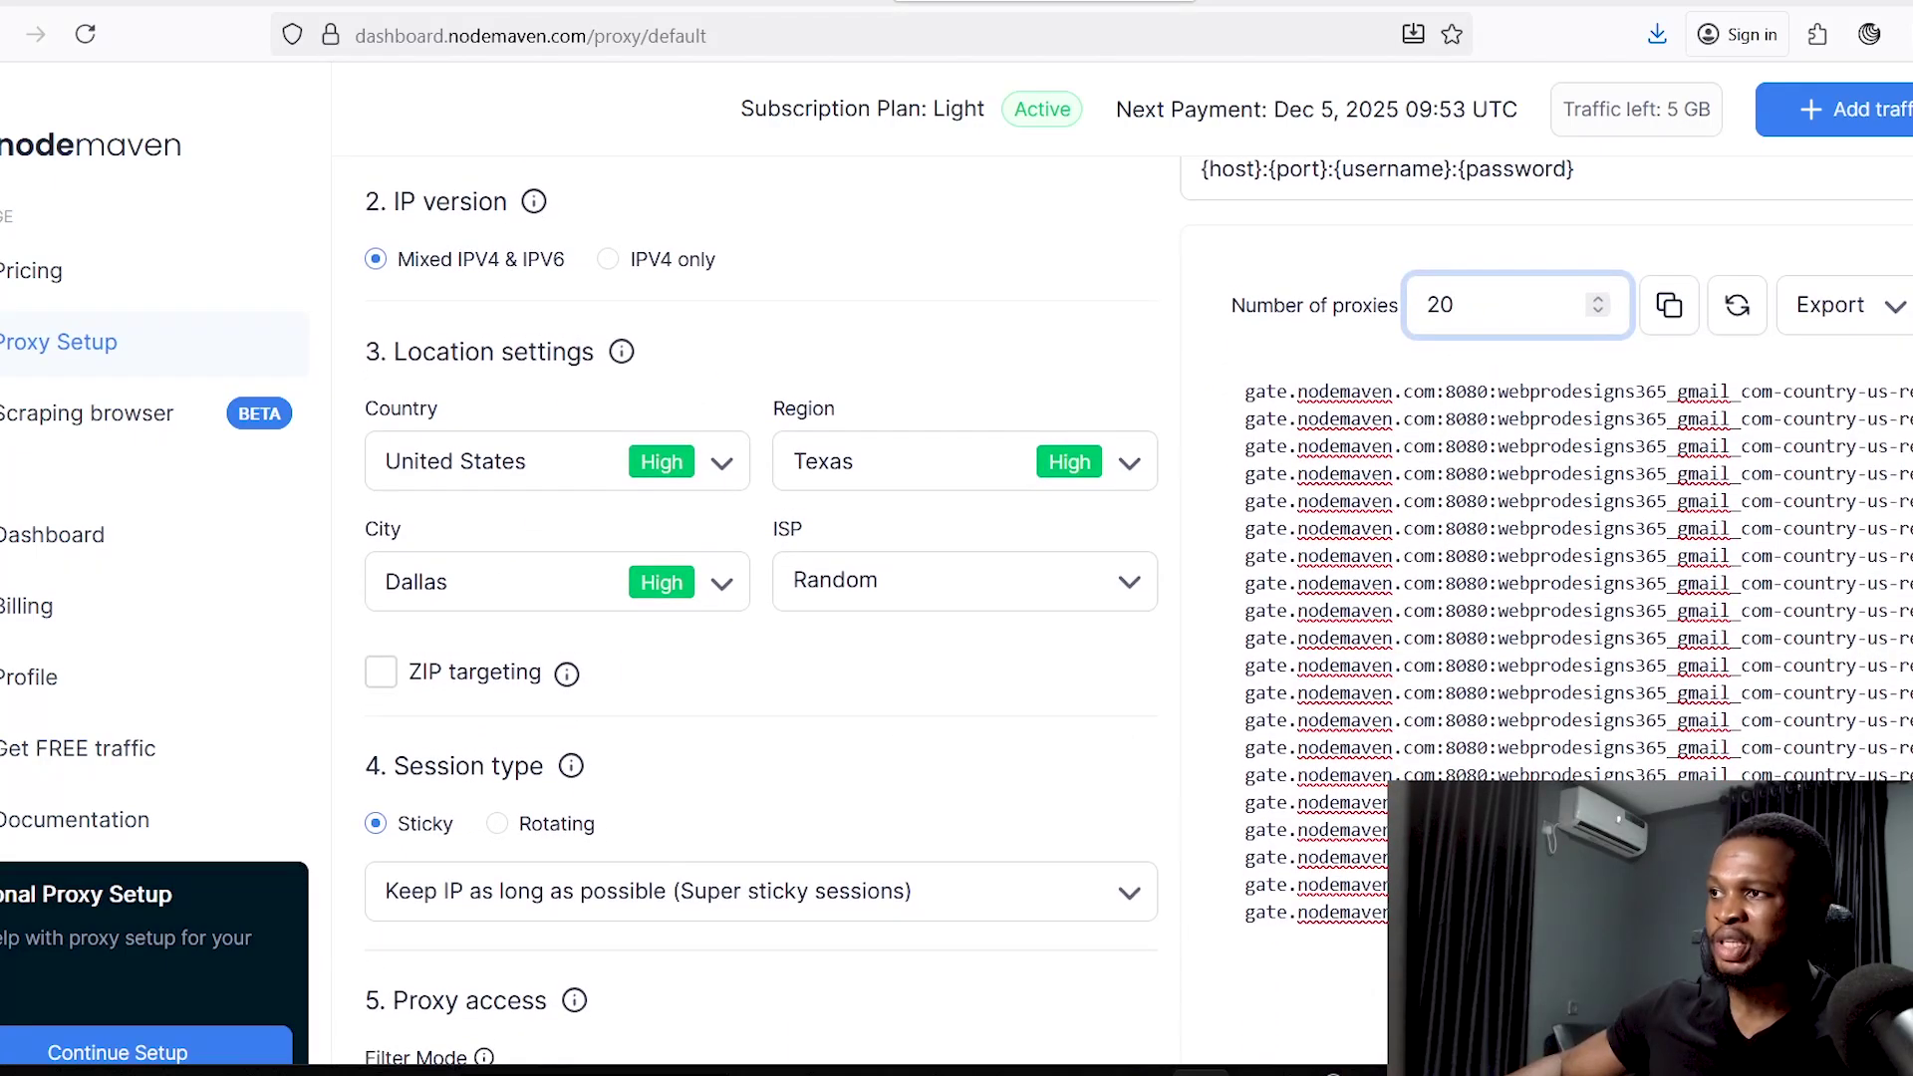
pyautogui.scroll(2, 1139, 611)
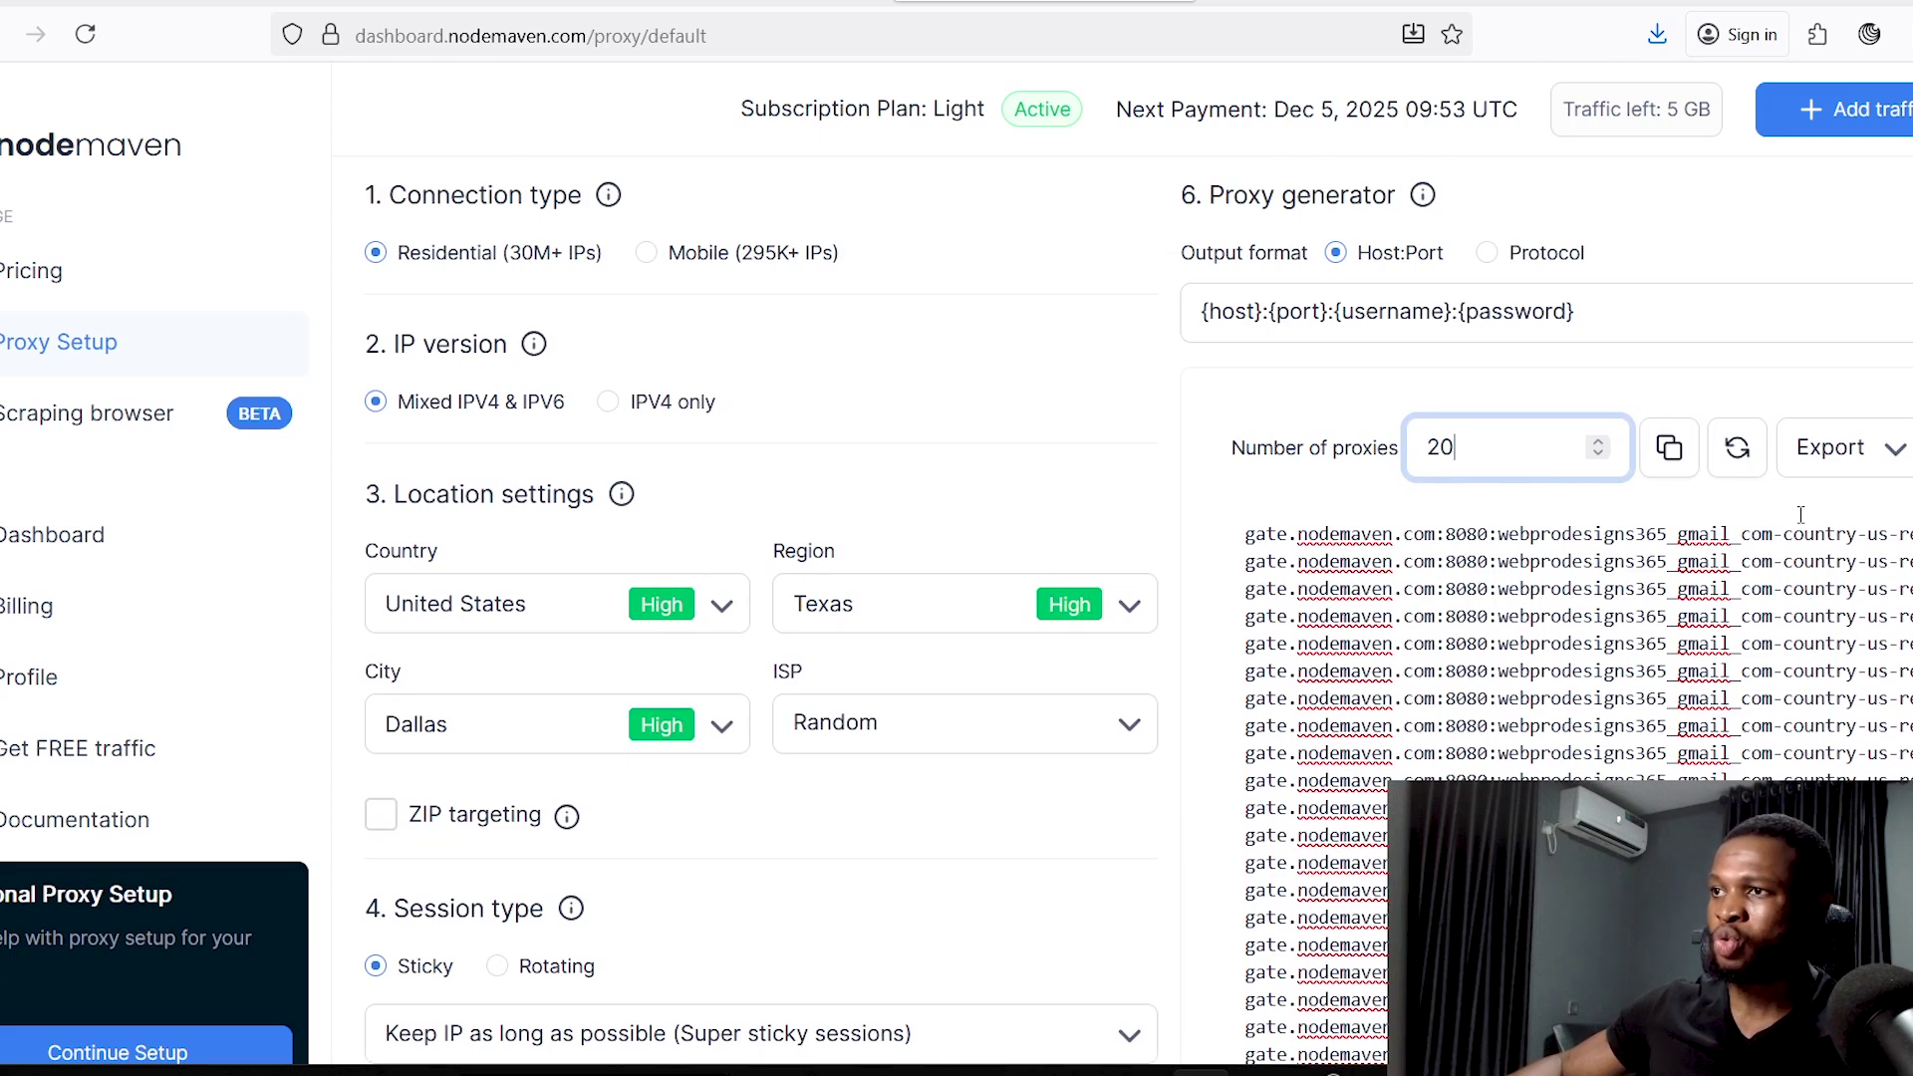
pyautogui.click(1671, 449)
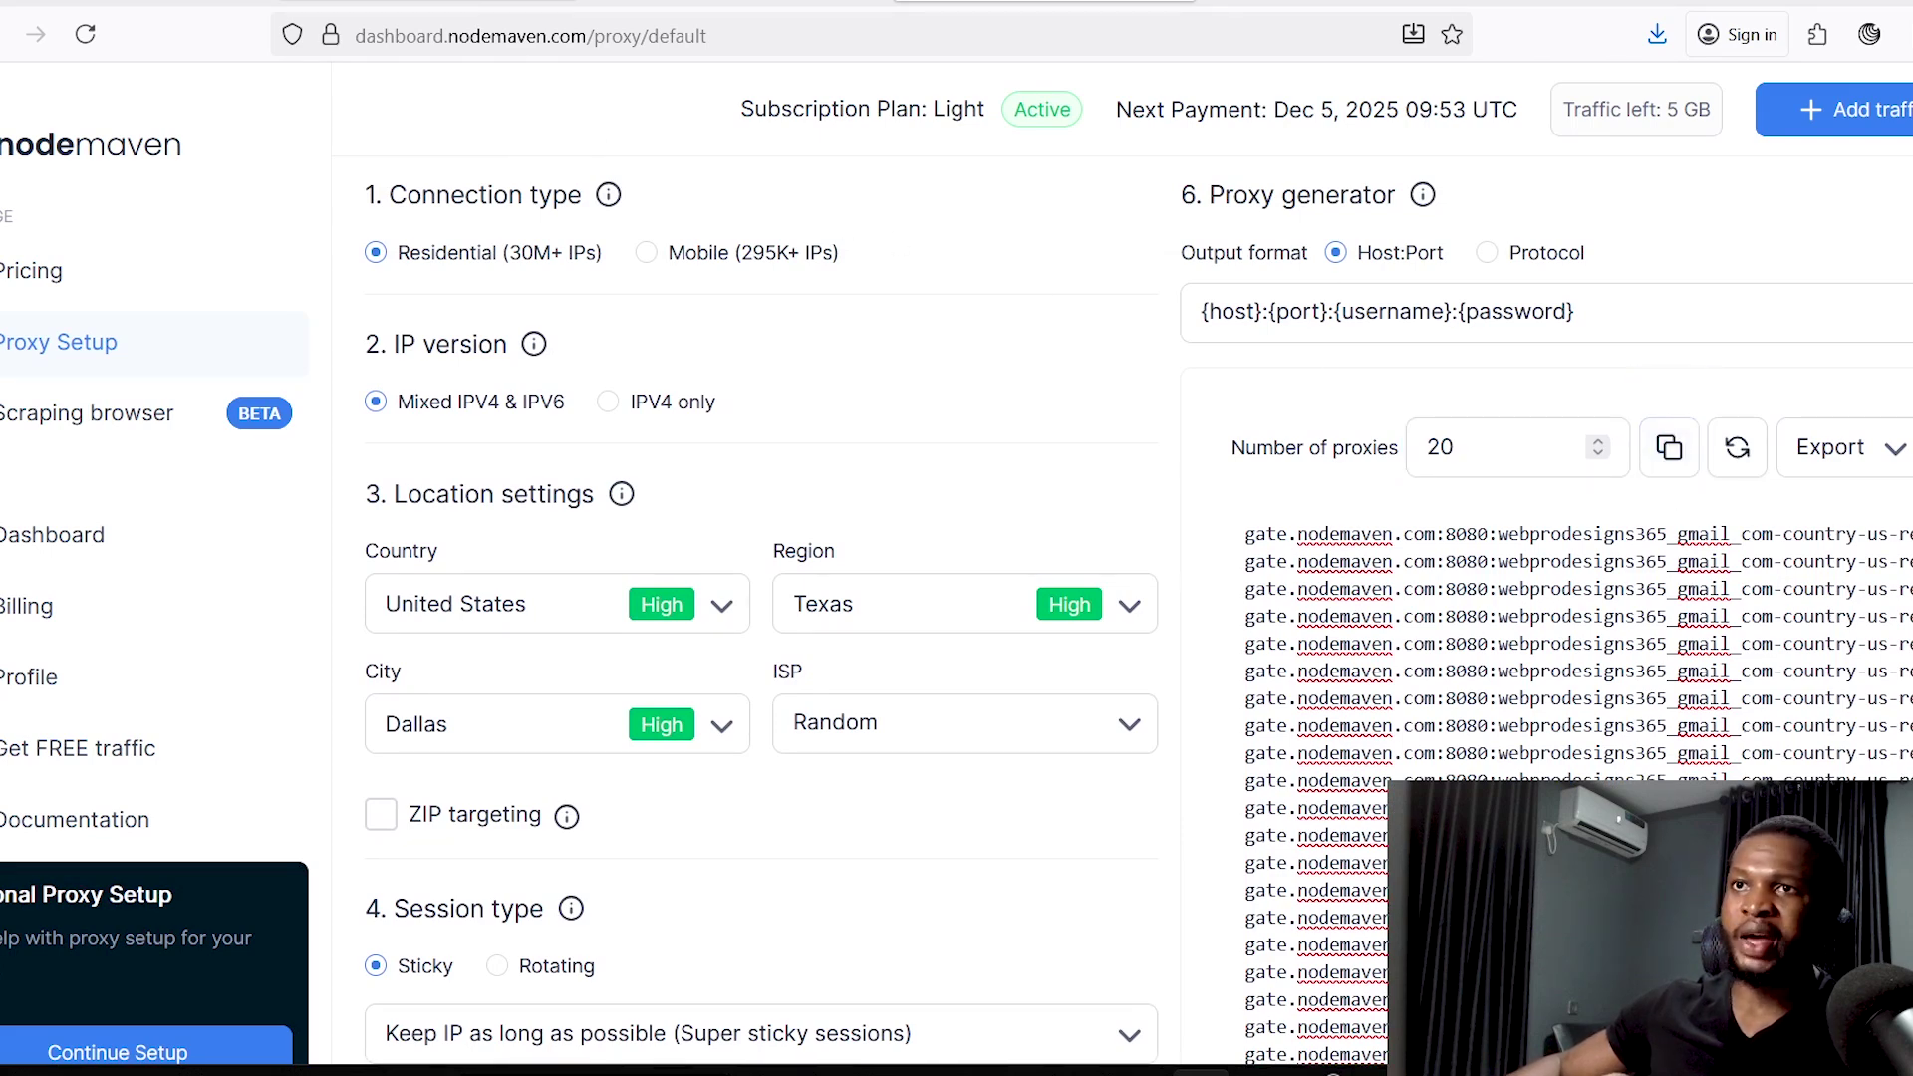
pyautogui.click(1295, 4)
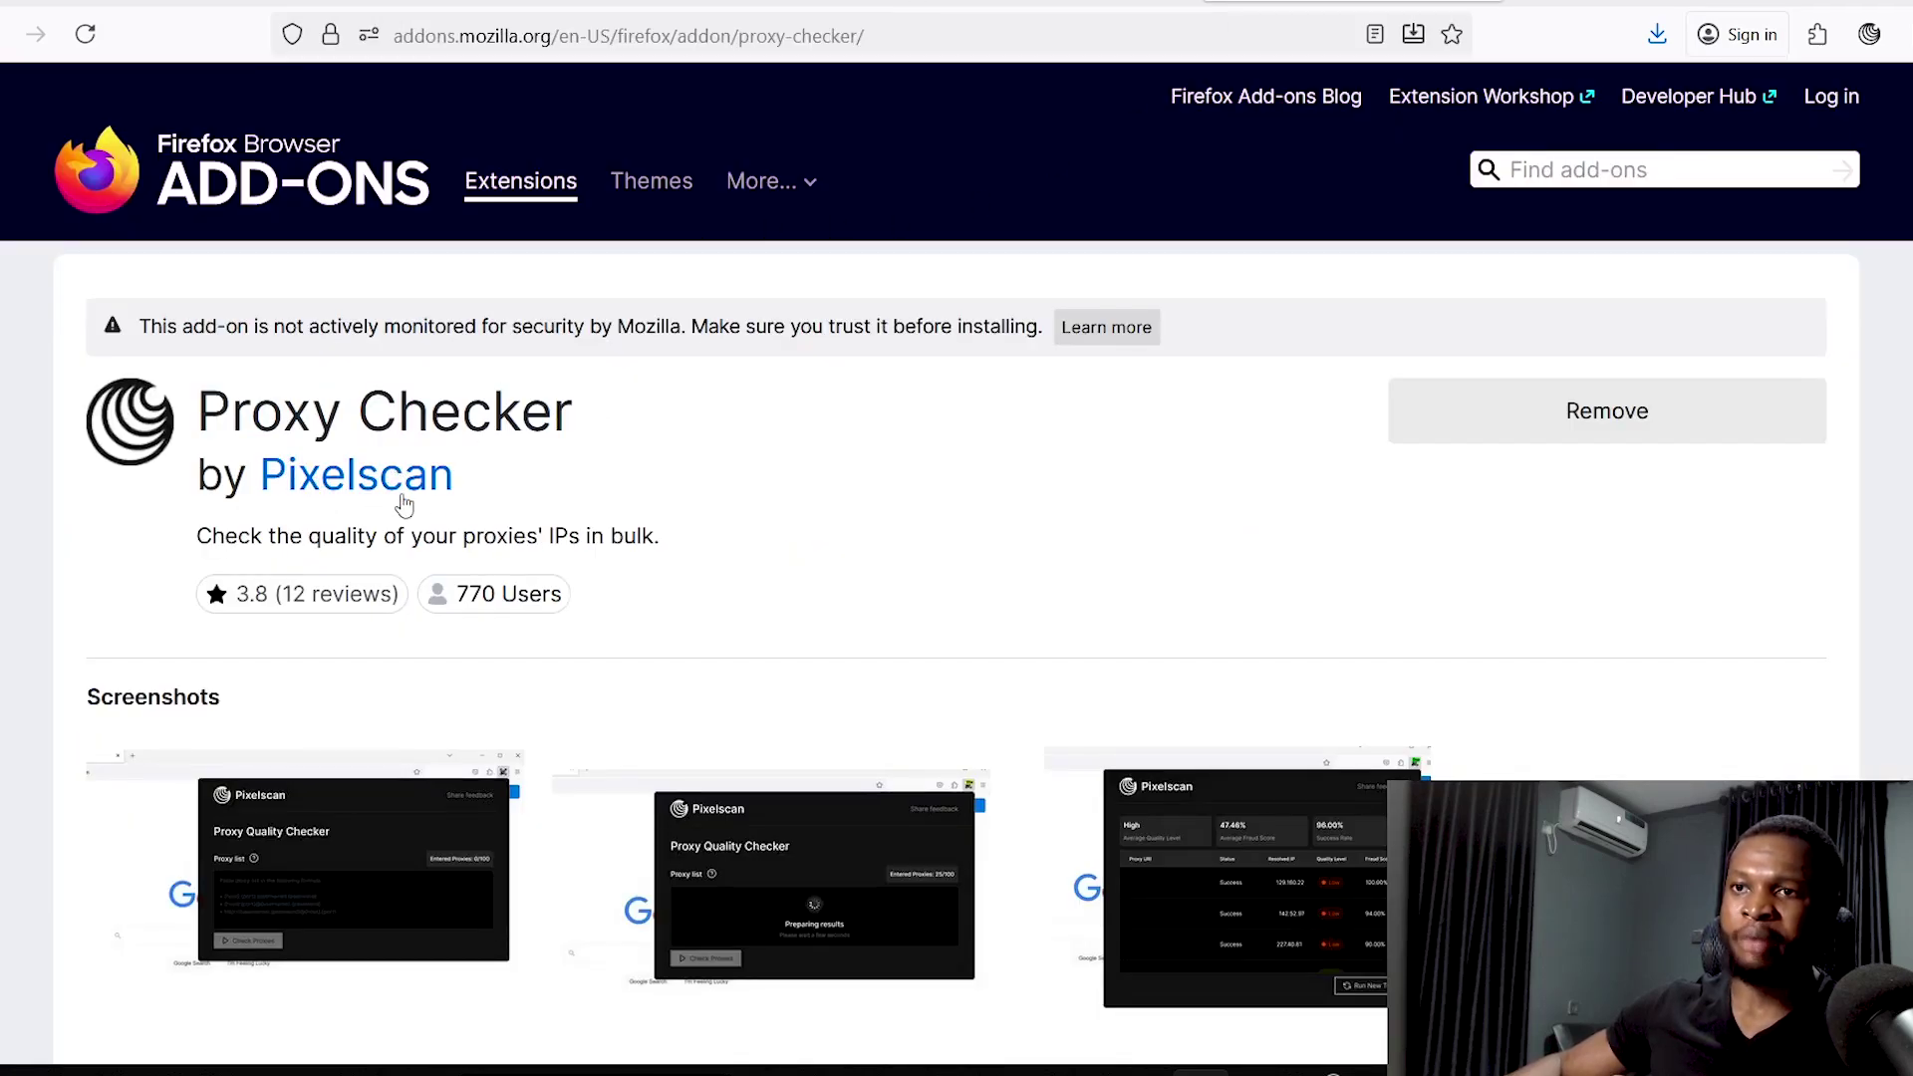
# Step: Bulk-check the 20 Dallas proxies in Pixelscan: High average quality, 95.00% success rate
pyautogui.hotkey('ctrl', 'shift', 'Tab')
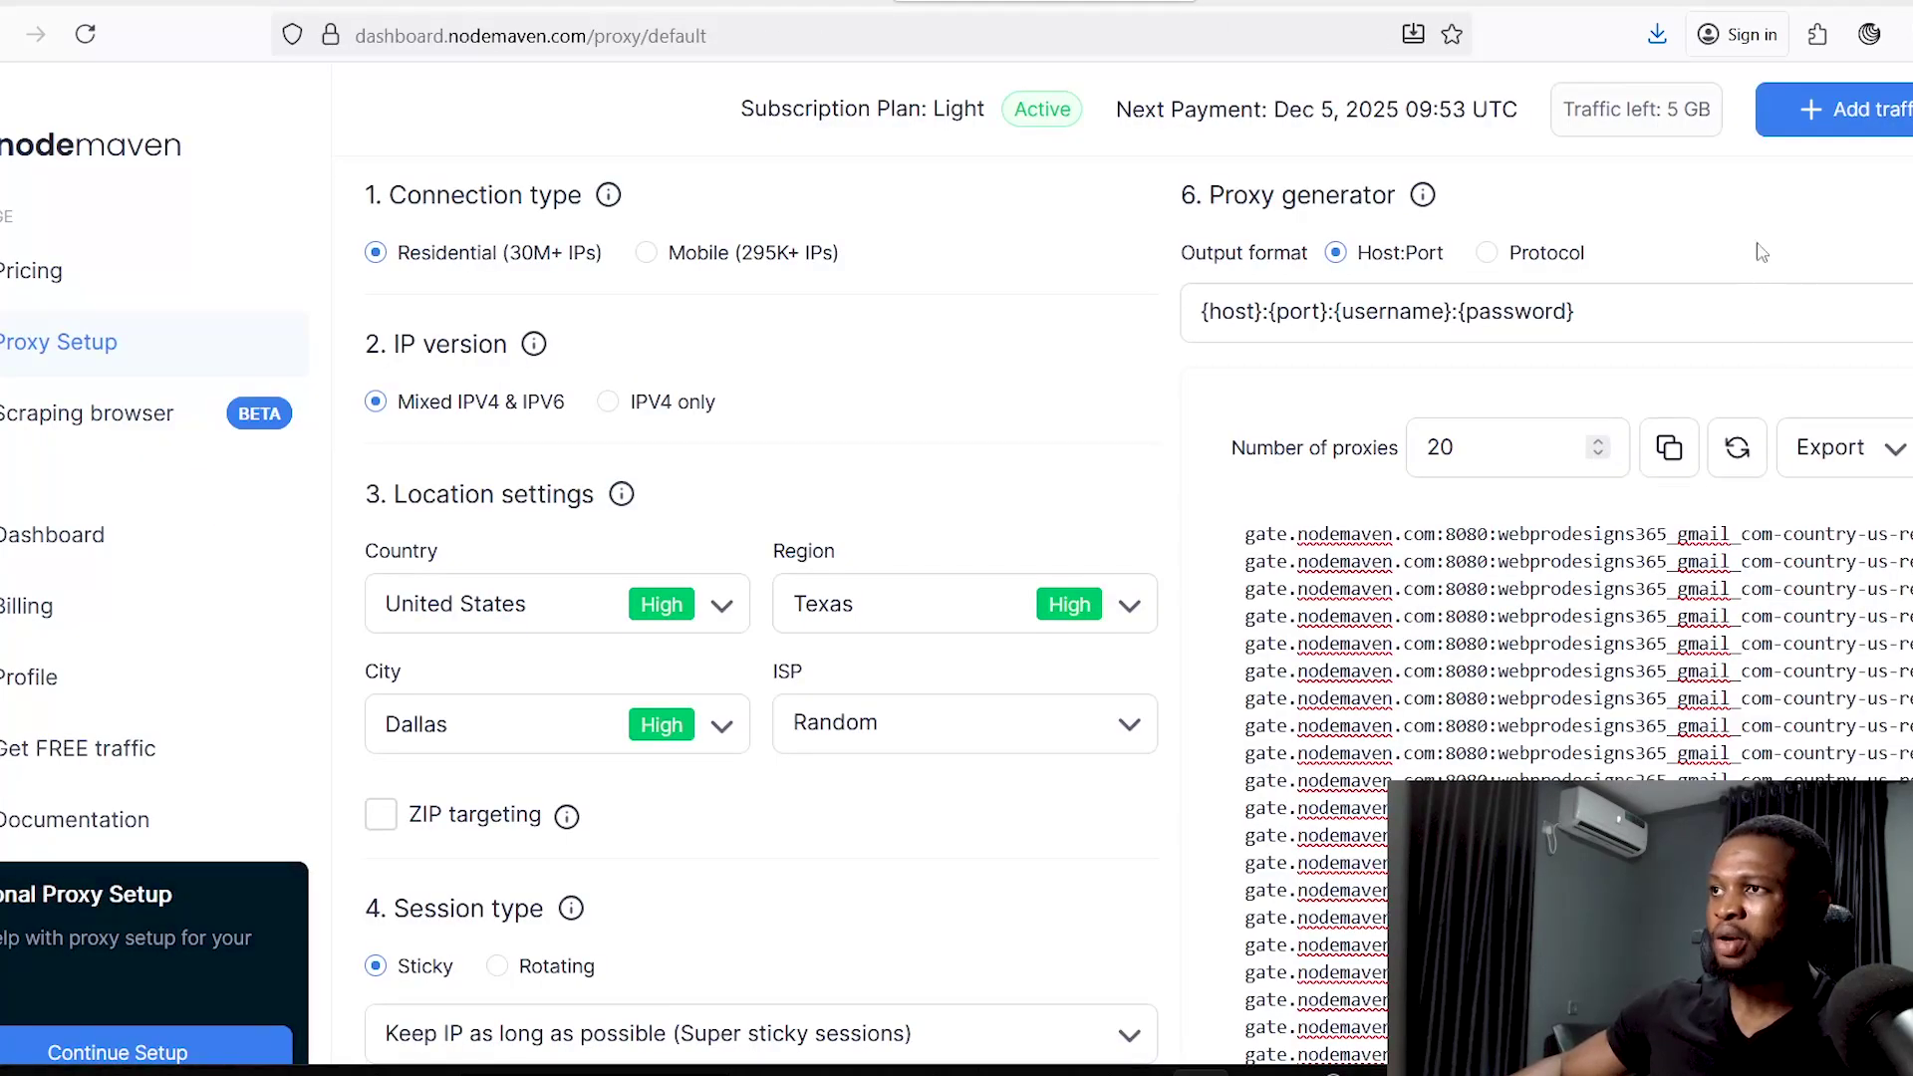
pyautogui.click(1865, 38)
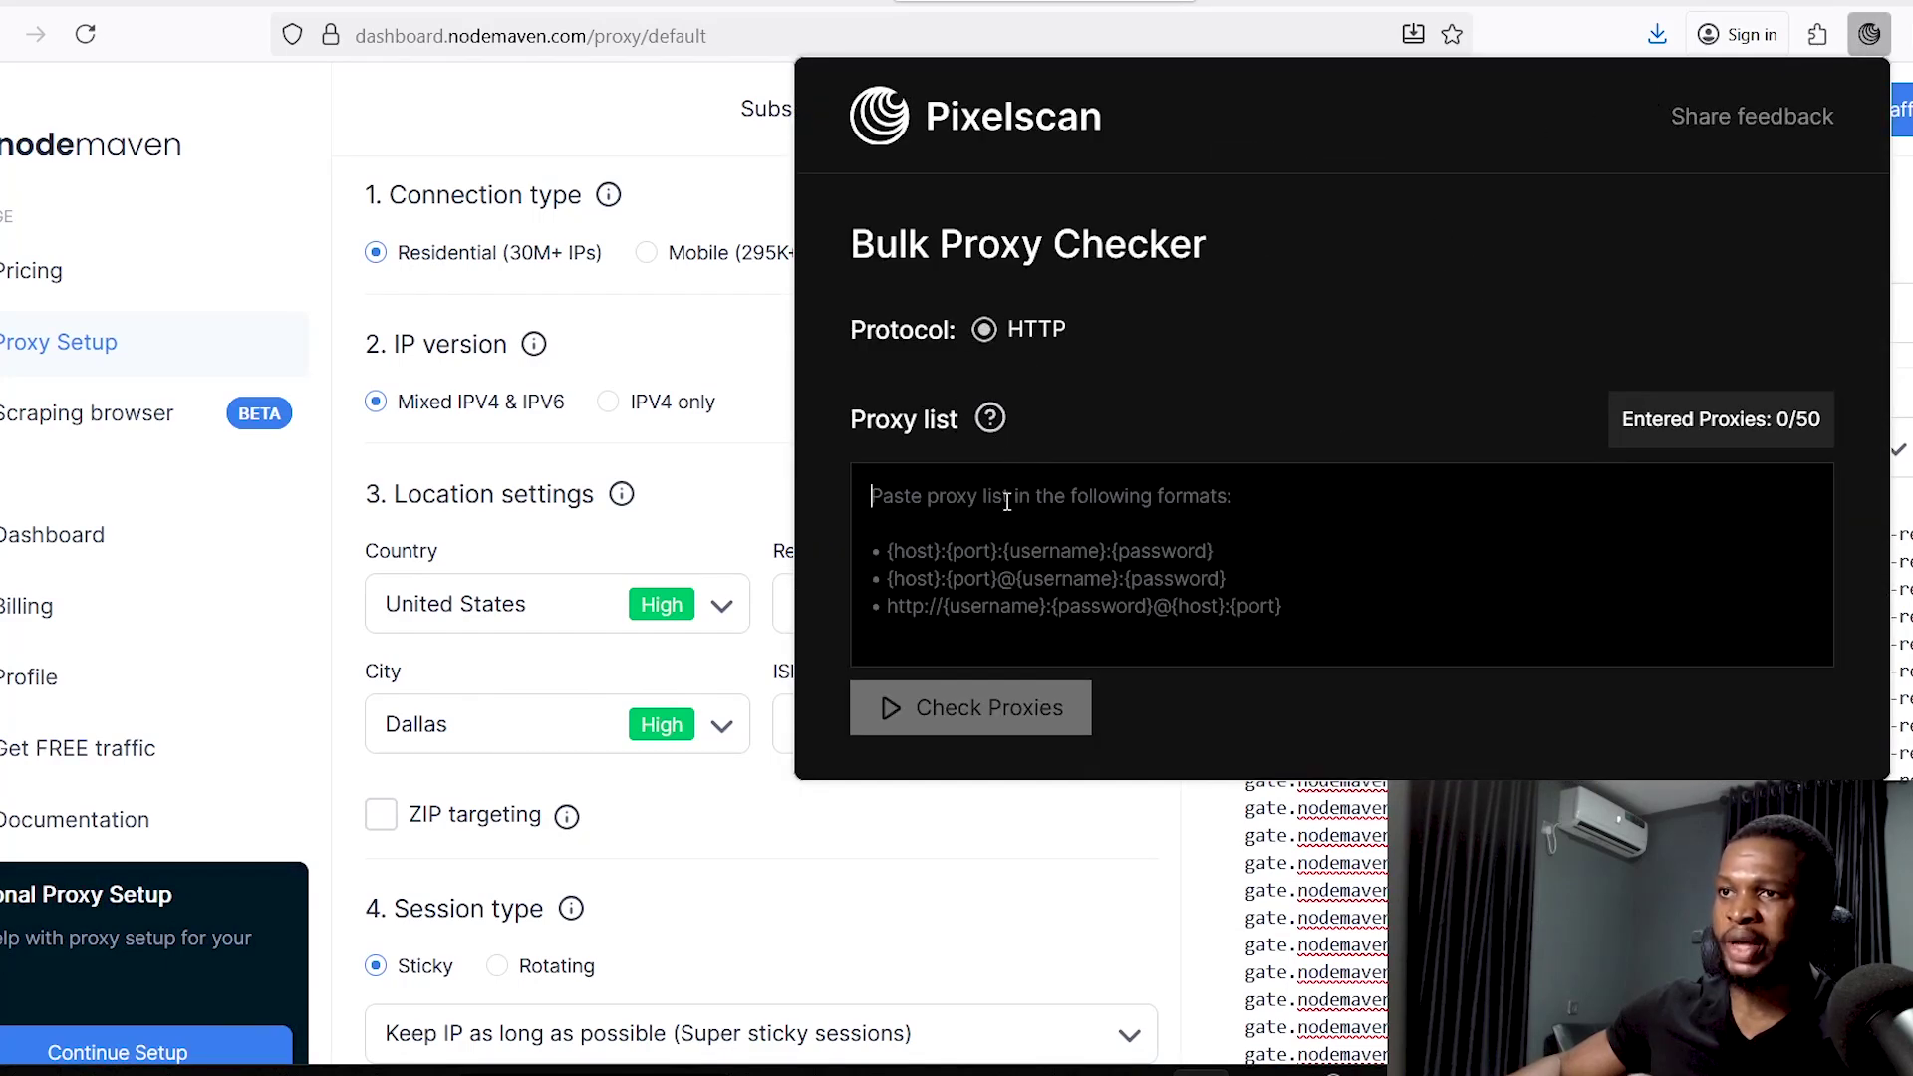
pyautogui.hotkey('ctrl', 'v')
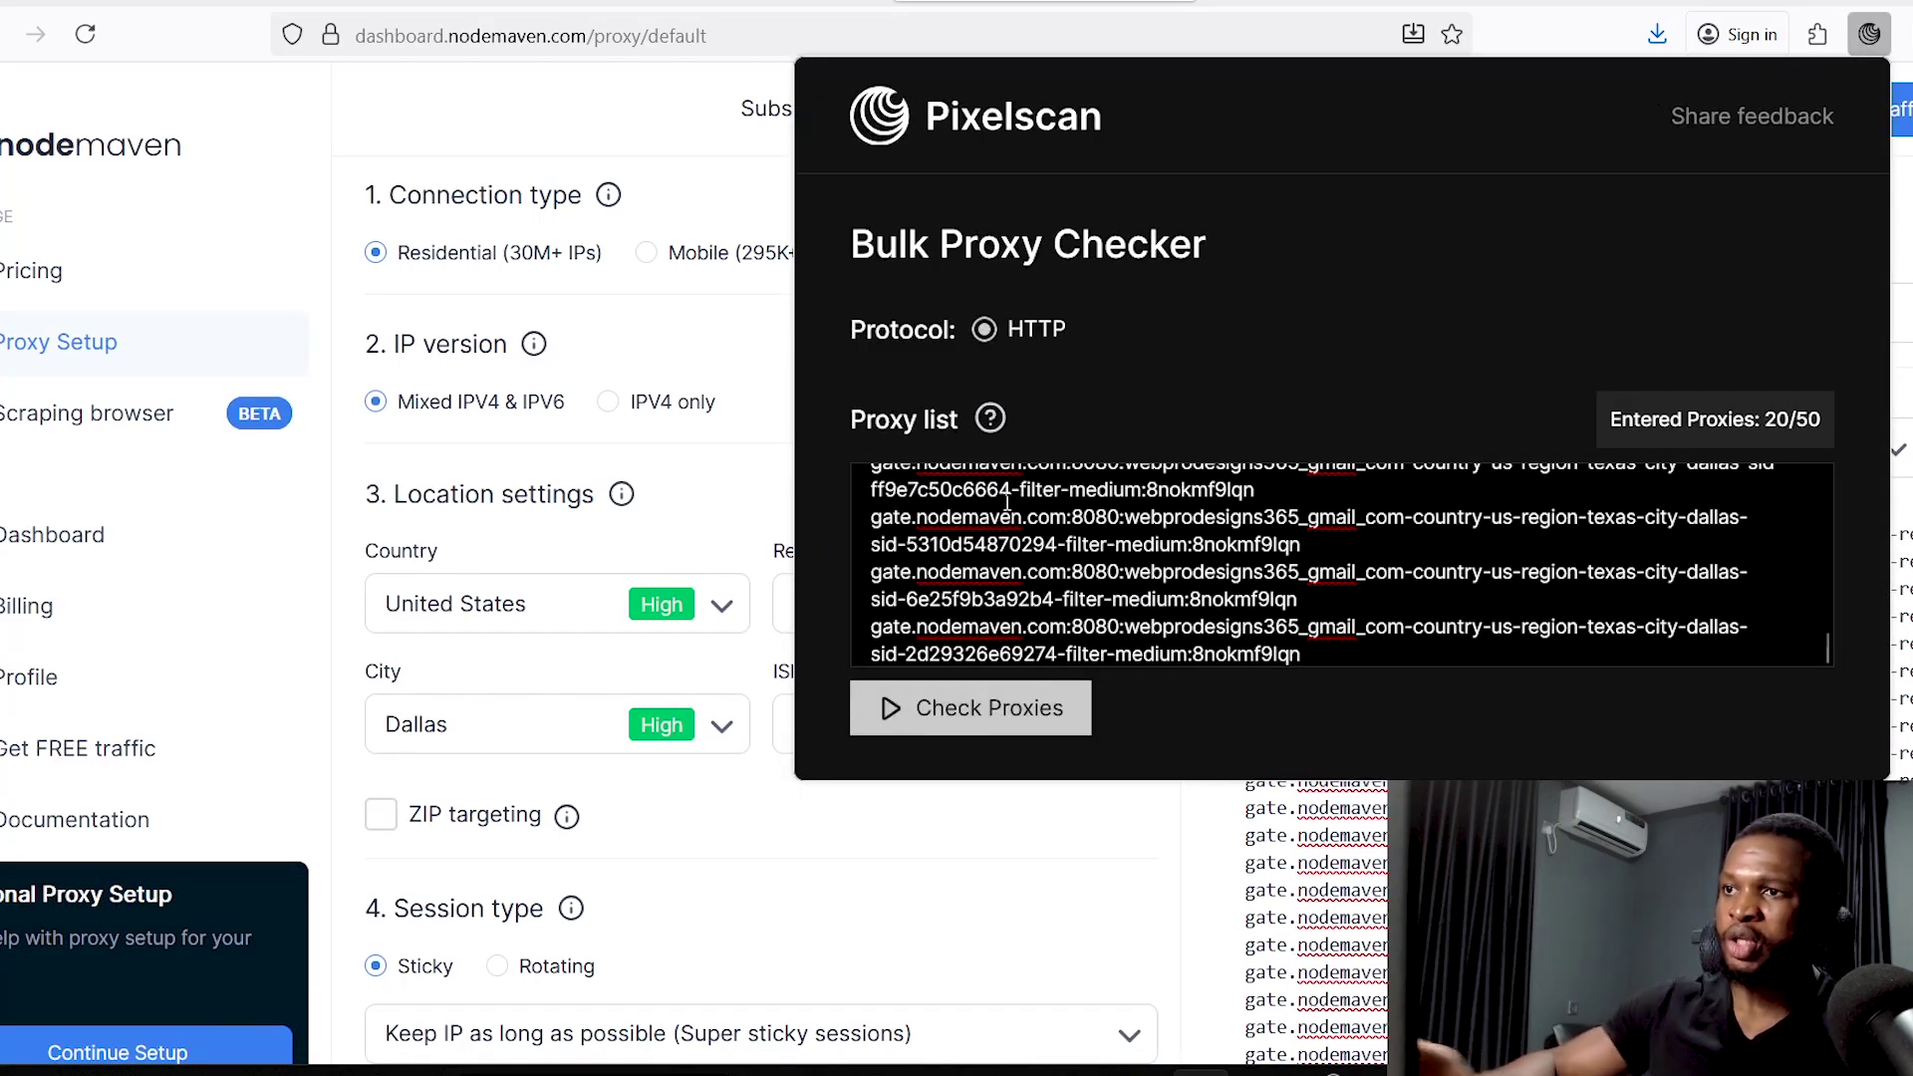
pyautogui.click(933, 715)
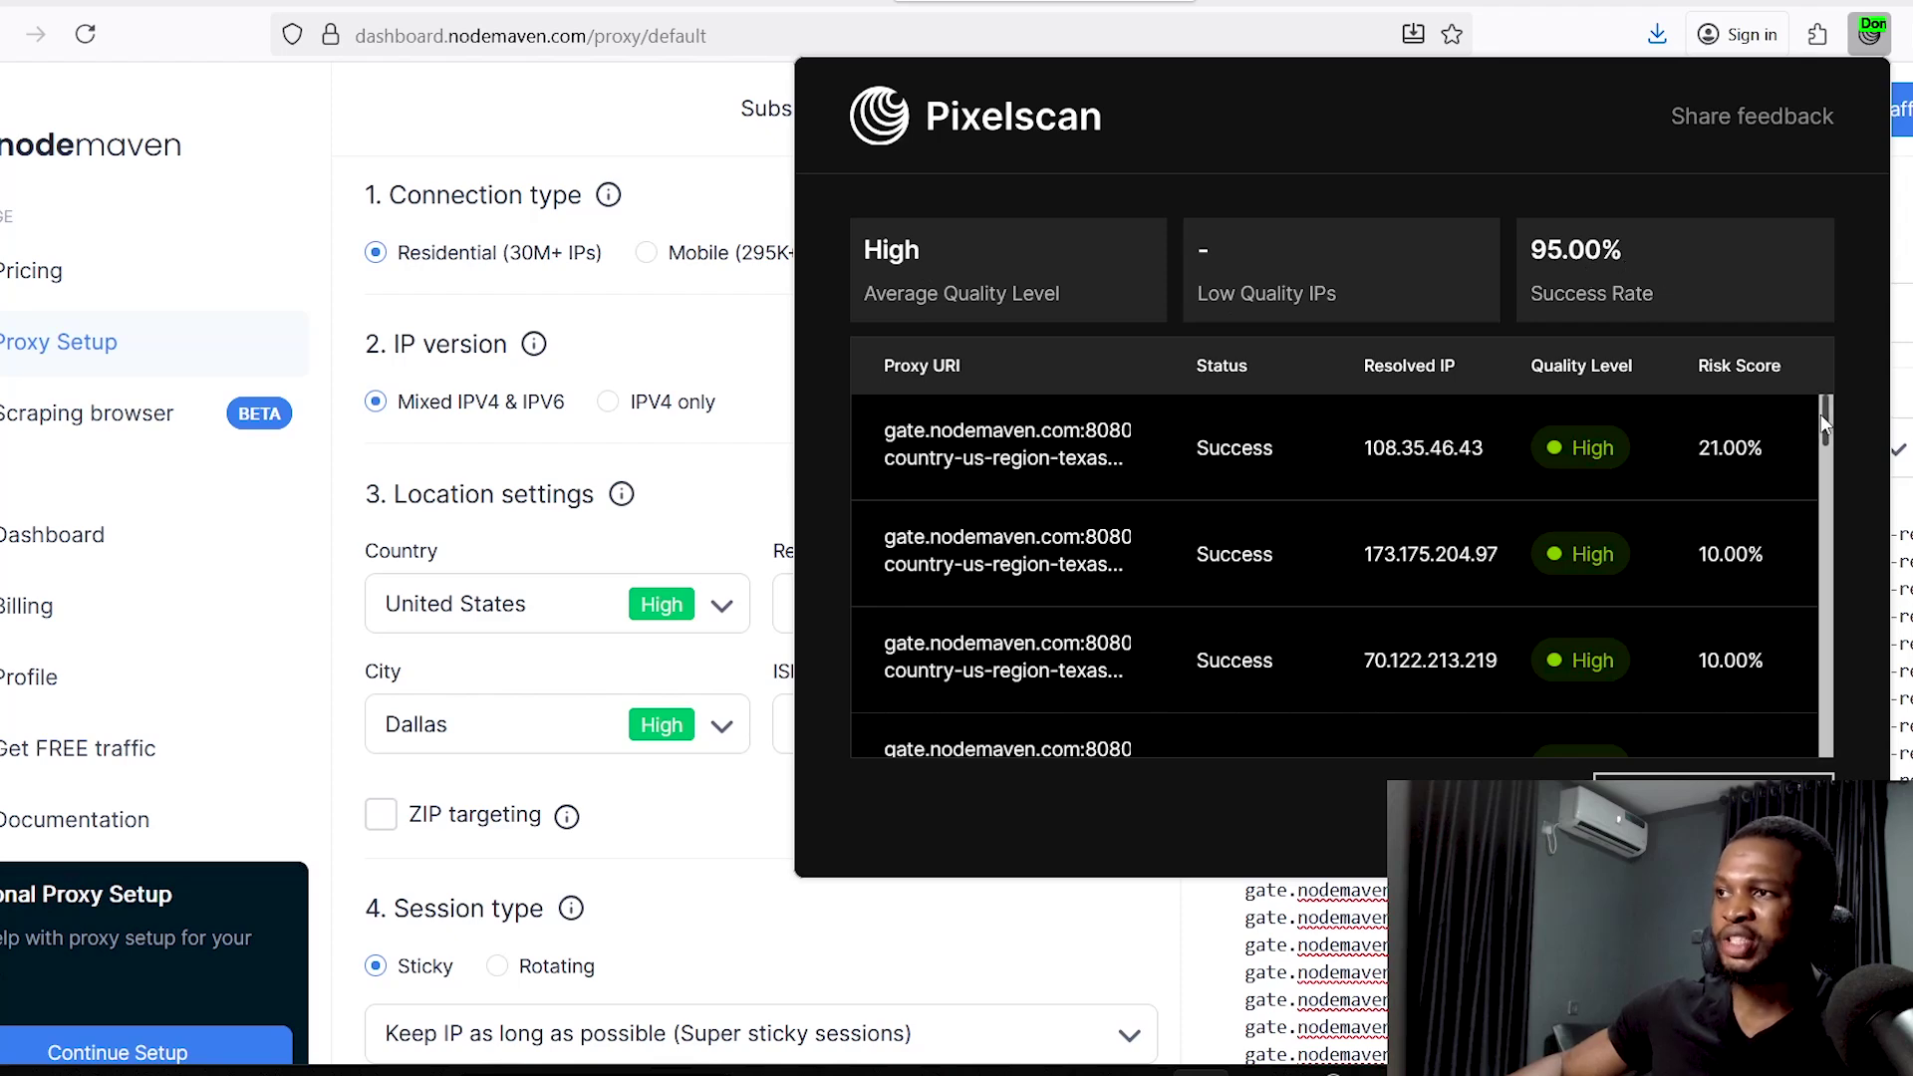
pyautogui.moveTo(1827, 408); pyautogui.dragTo(1821, 528)
pyautogui.scroll(1, 1743, 588)
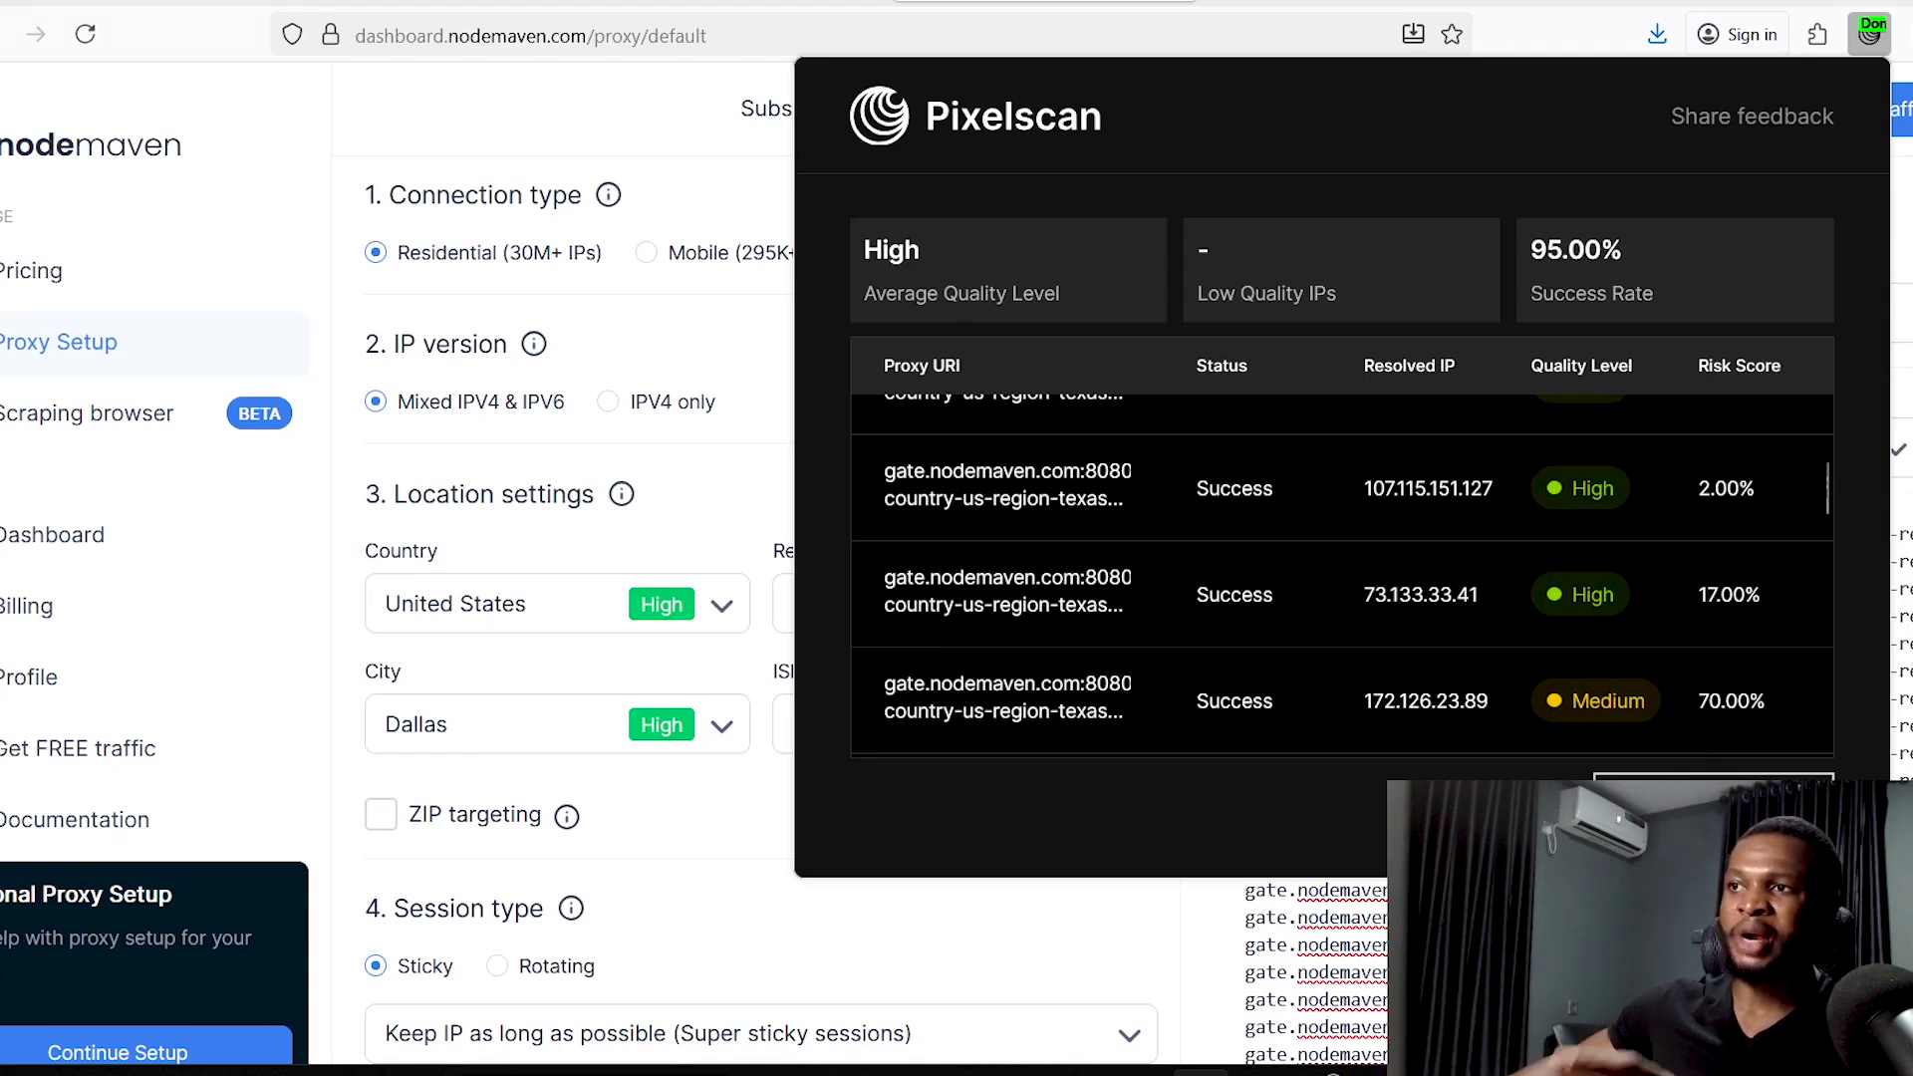
pyautogui.press('Escape')
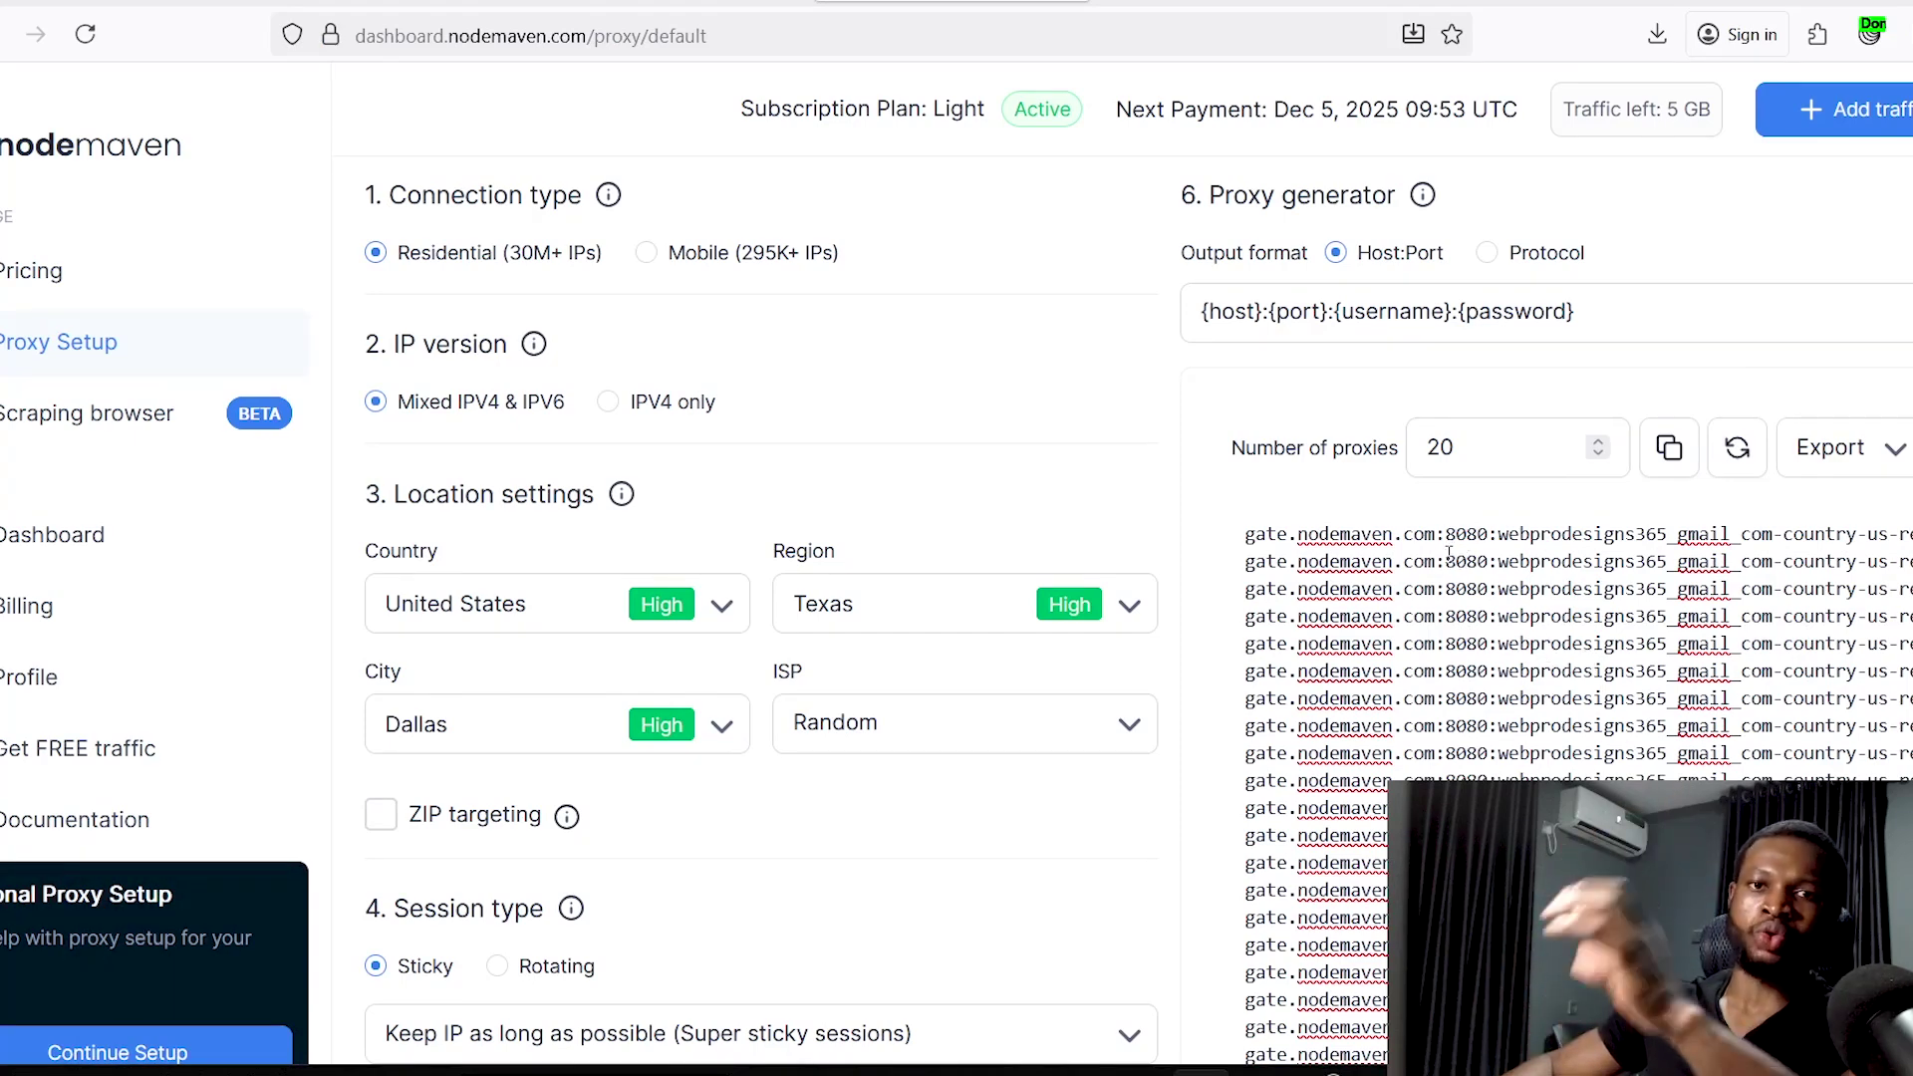
# Step: Open the 7-day free trial sign-up on the GoLogin website
pyautogui.click(1216, 4)
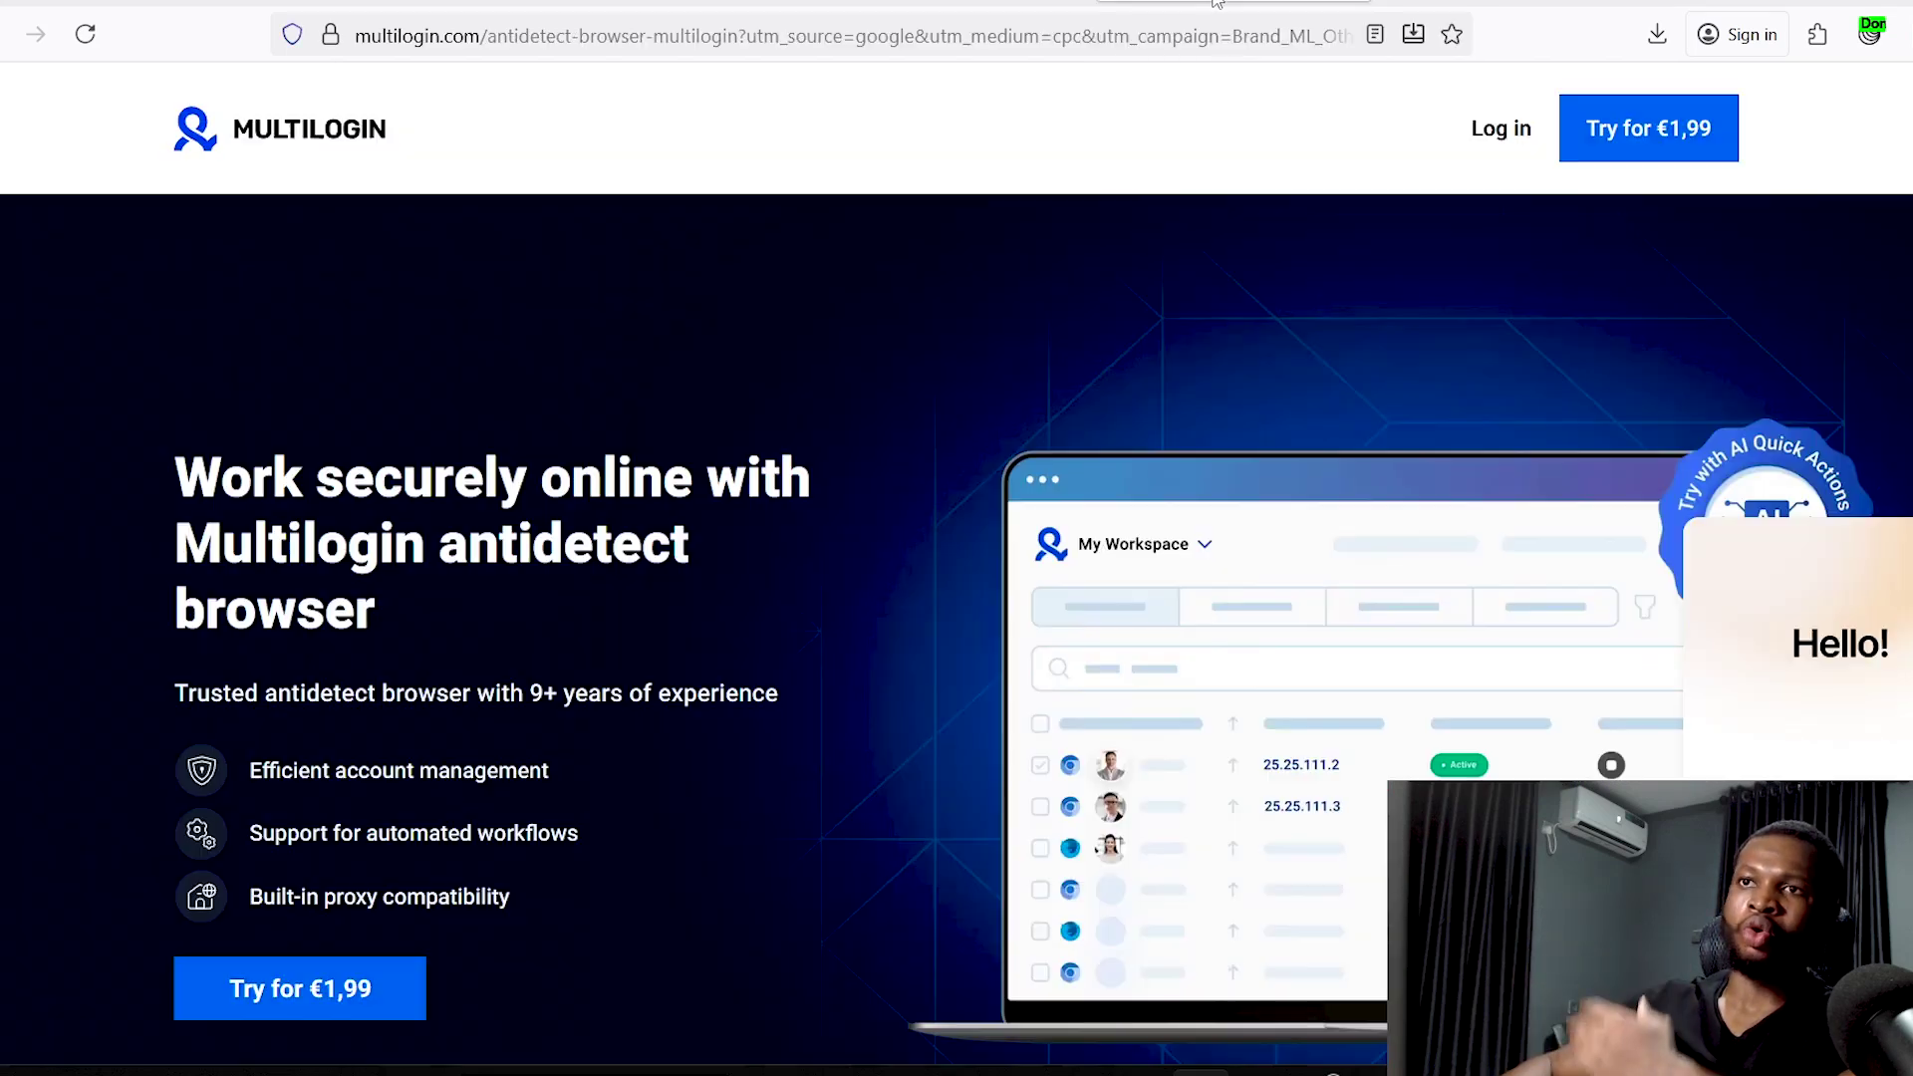
pyautogui.click(1393, 5)
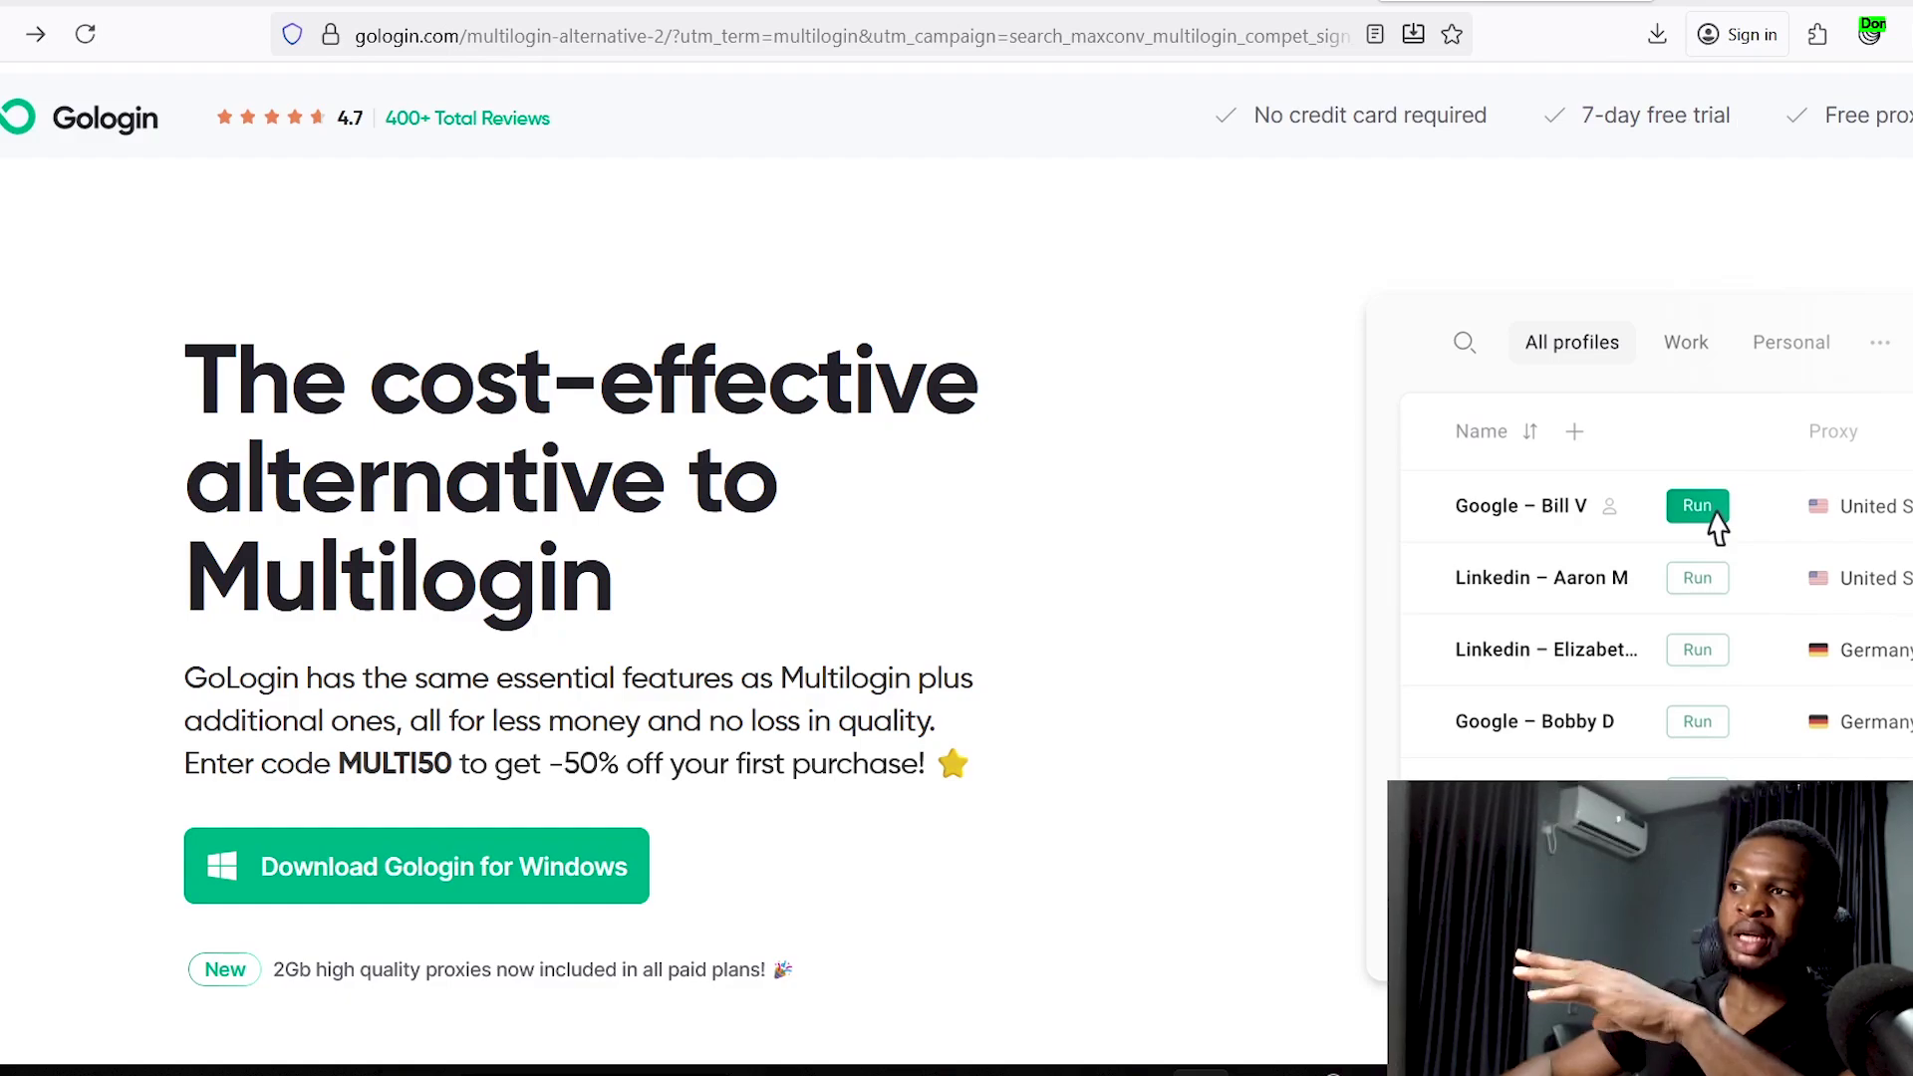
pyautogui.scroll(-10, 956, 538)
pyautogui.scroll(7, 957, 538)
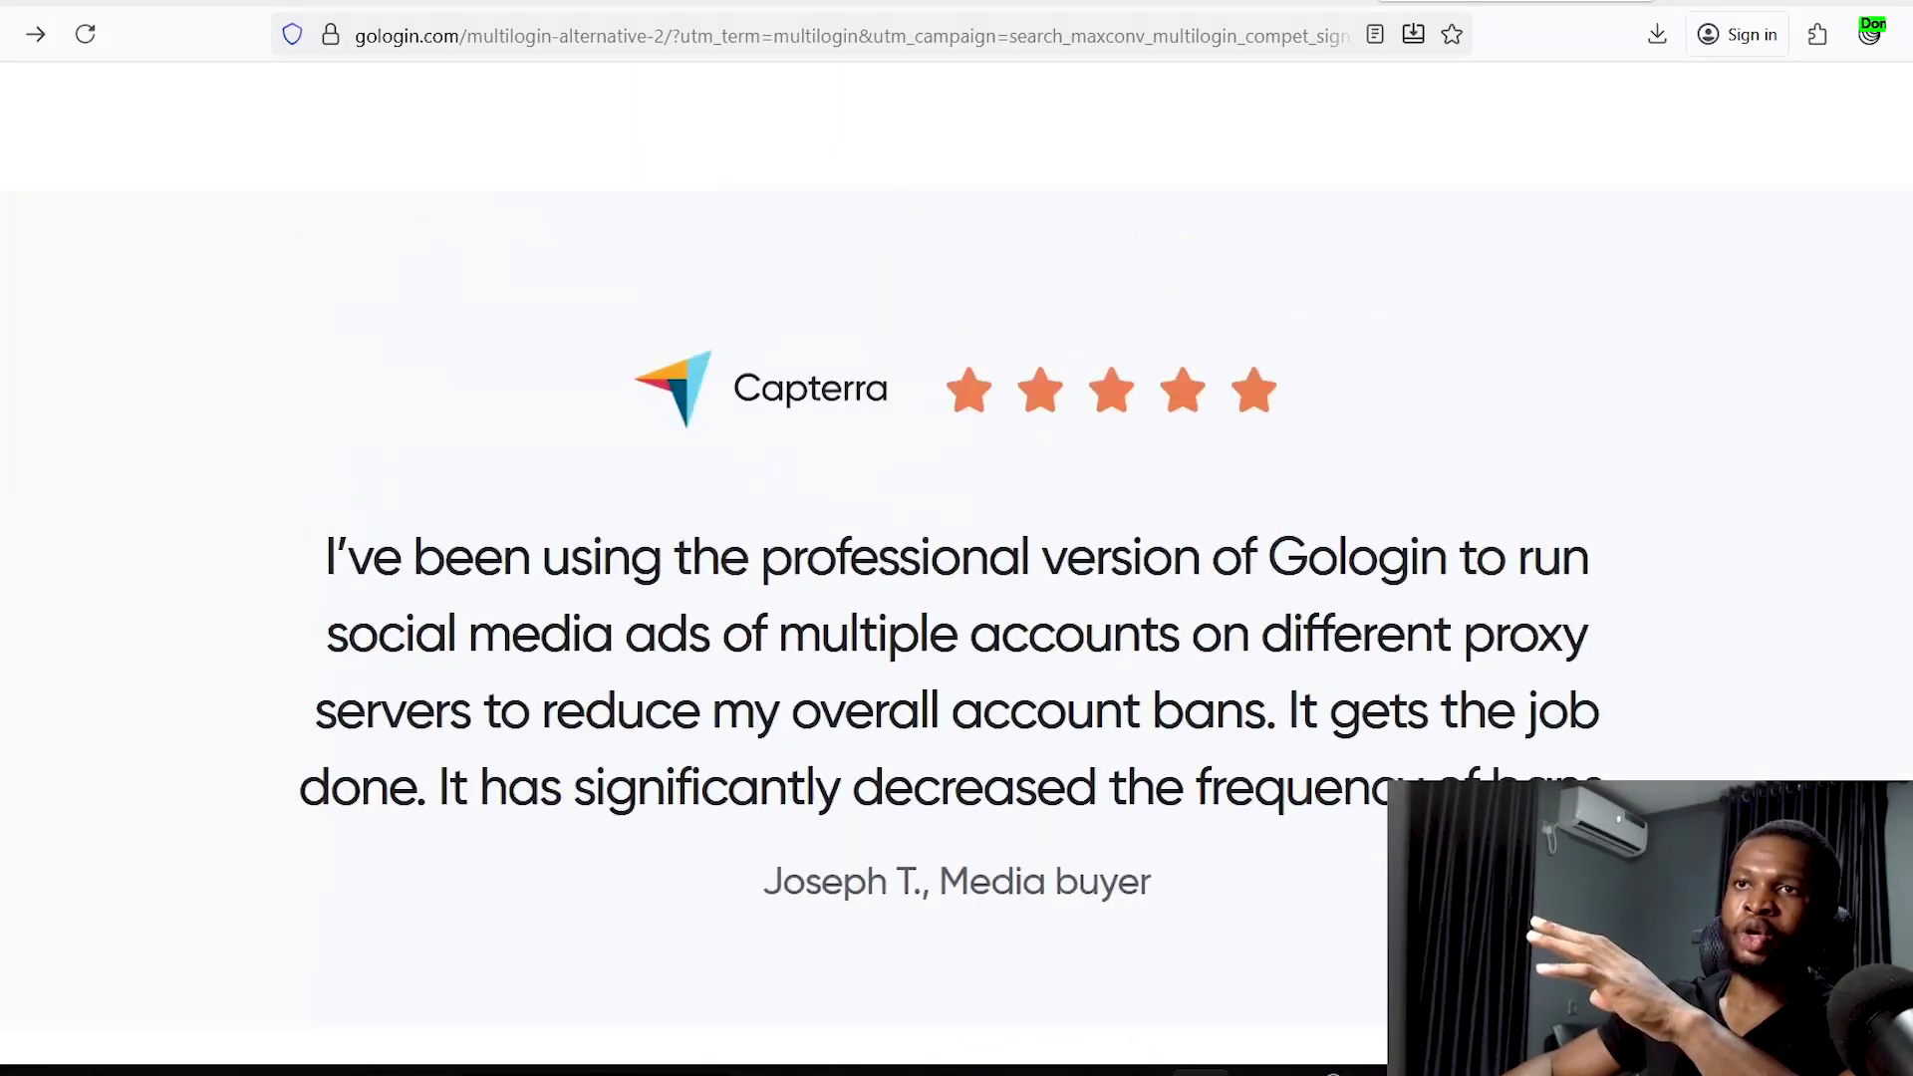
pyautogui.scroll(-15, 1716, 152)
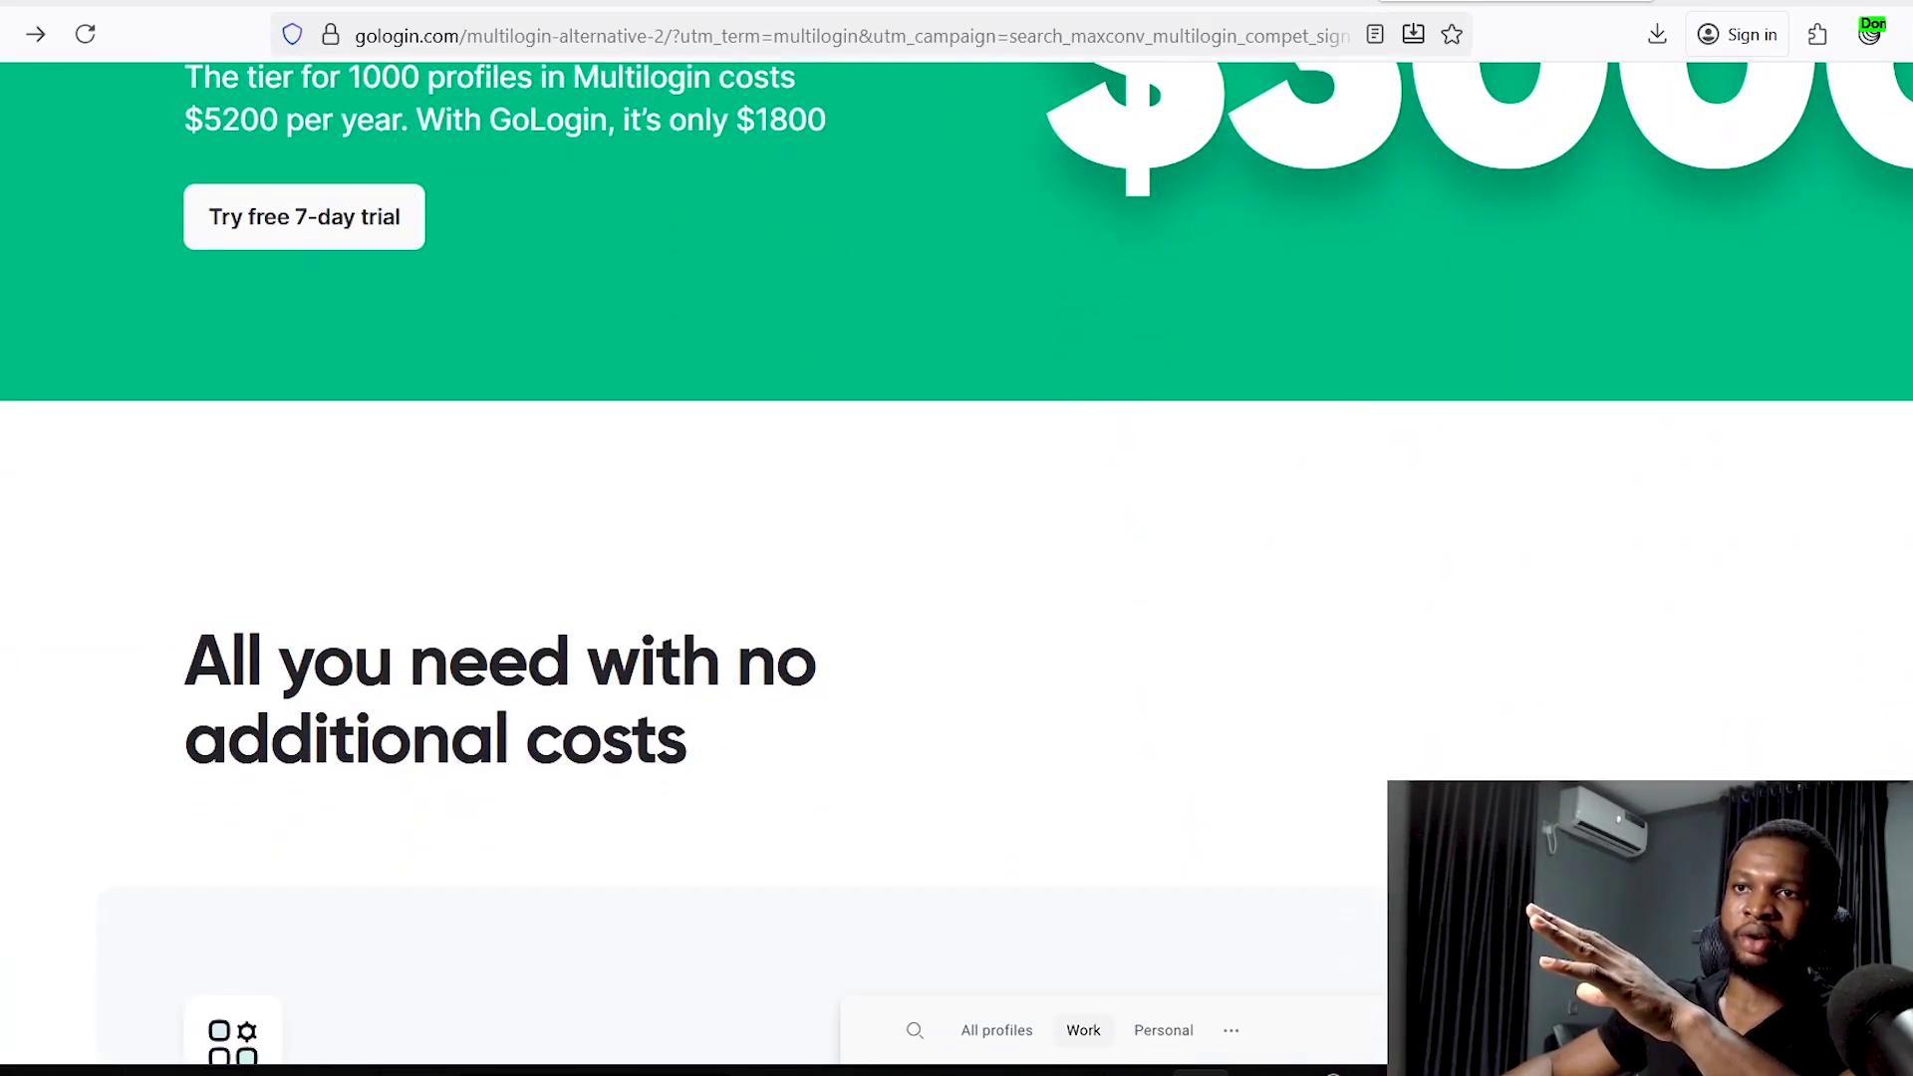
pyautogui.scroll(-9, 777, 666)
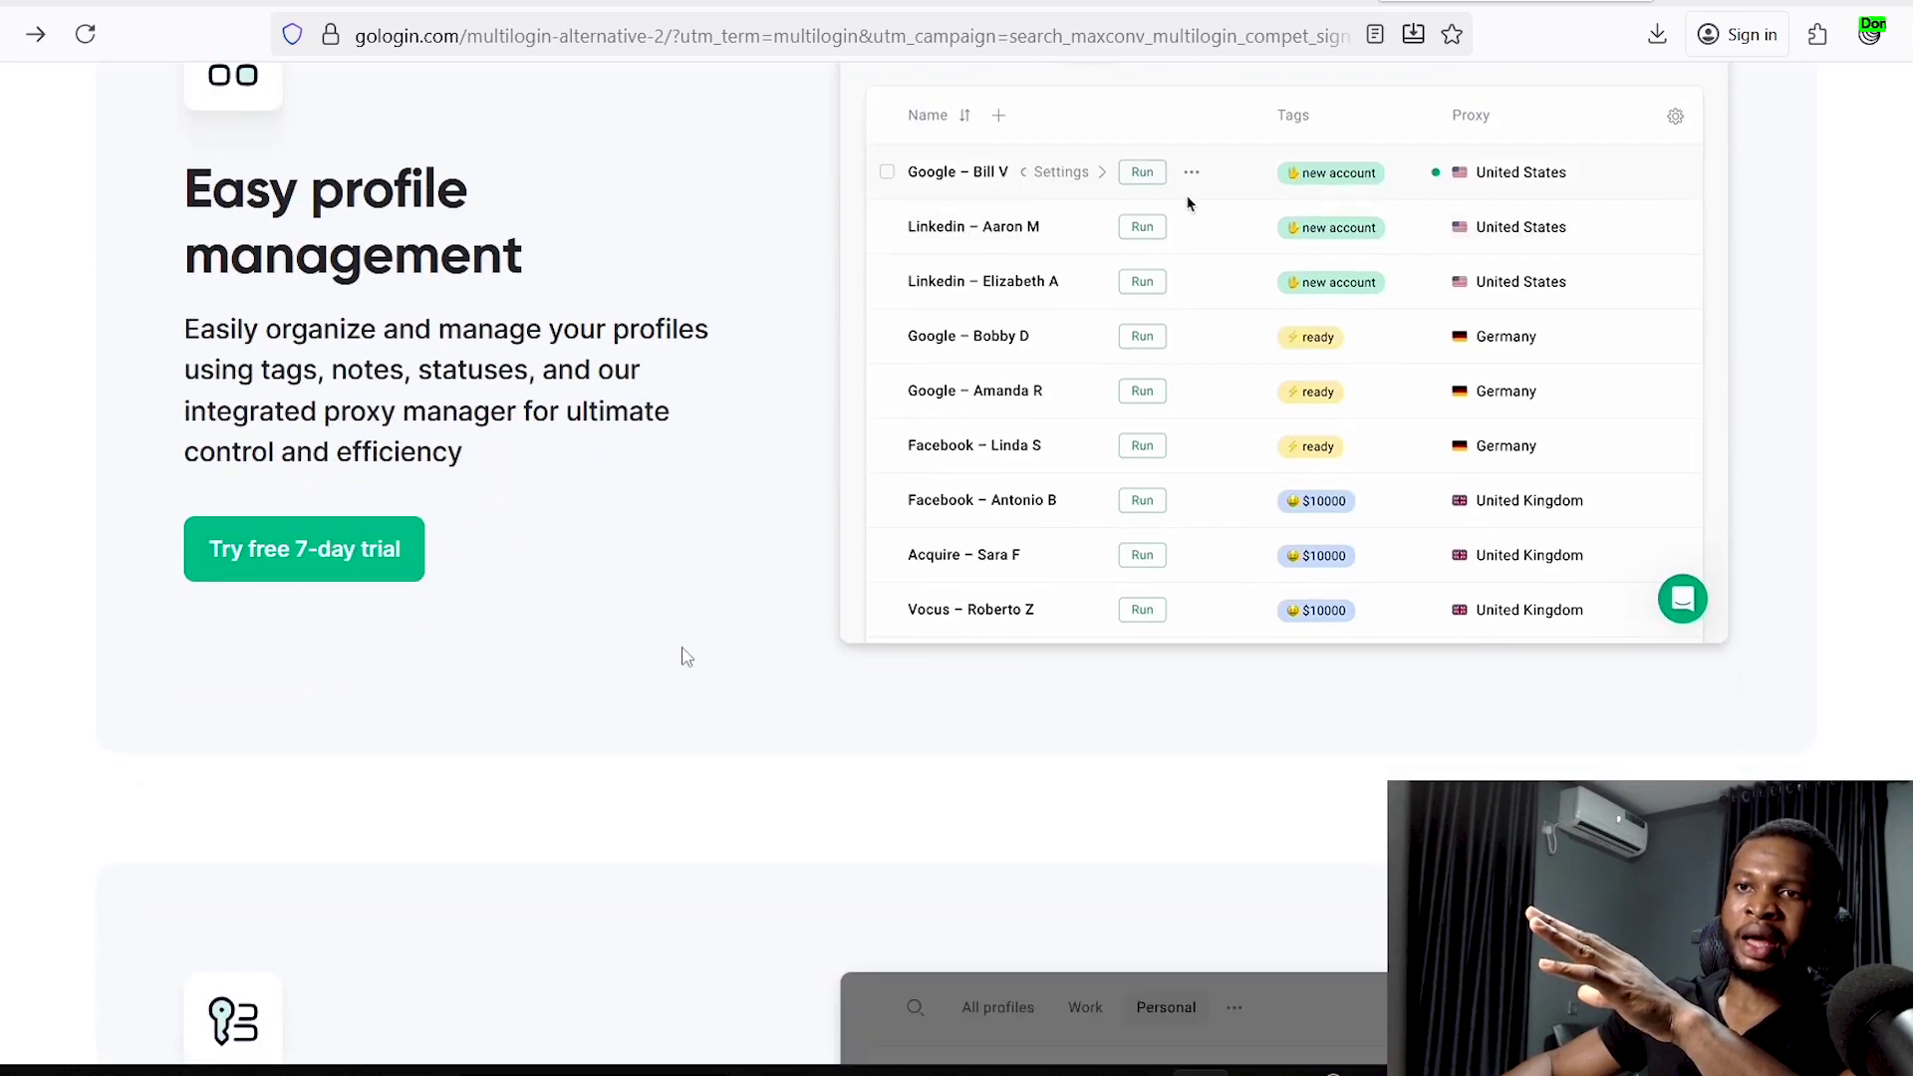
pyautogui.click(267, 548)
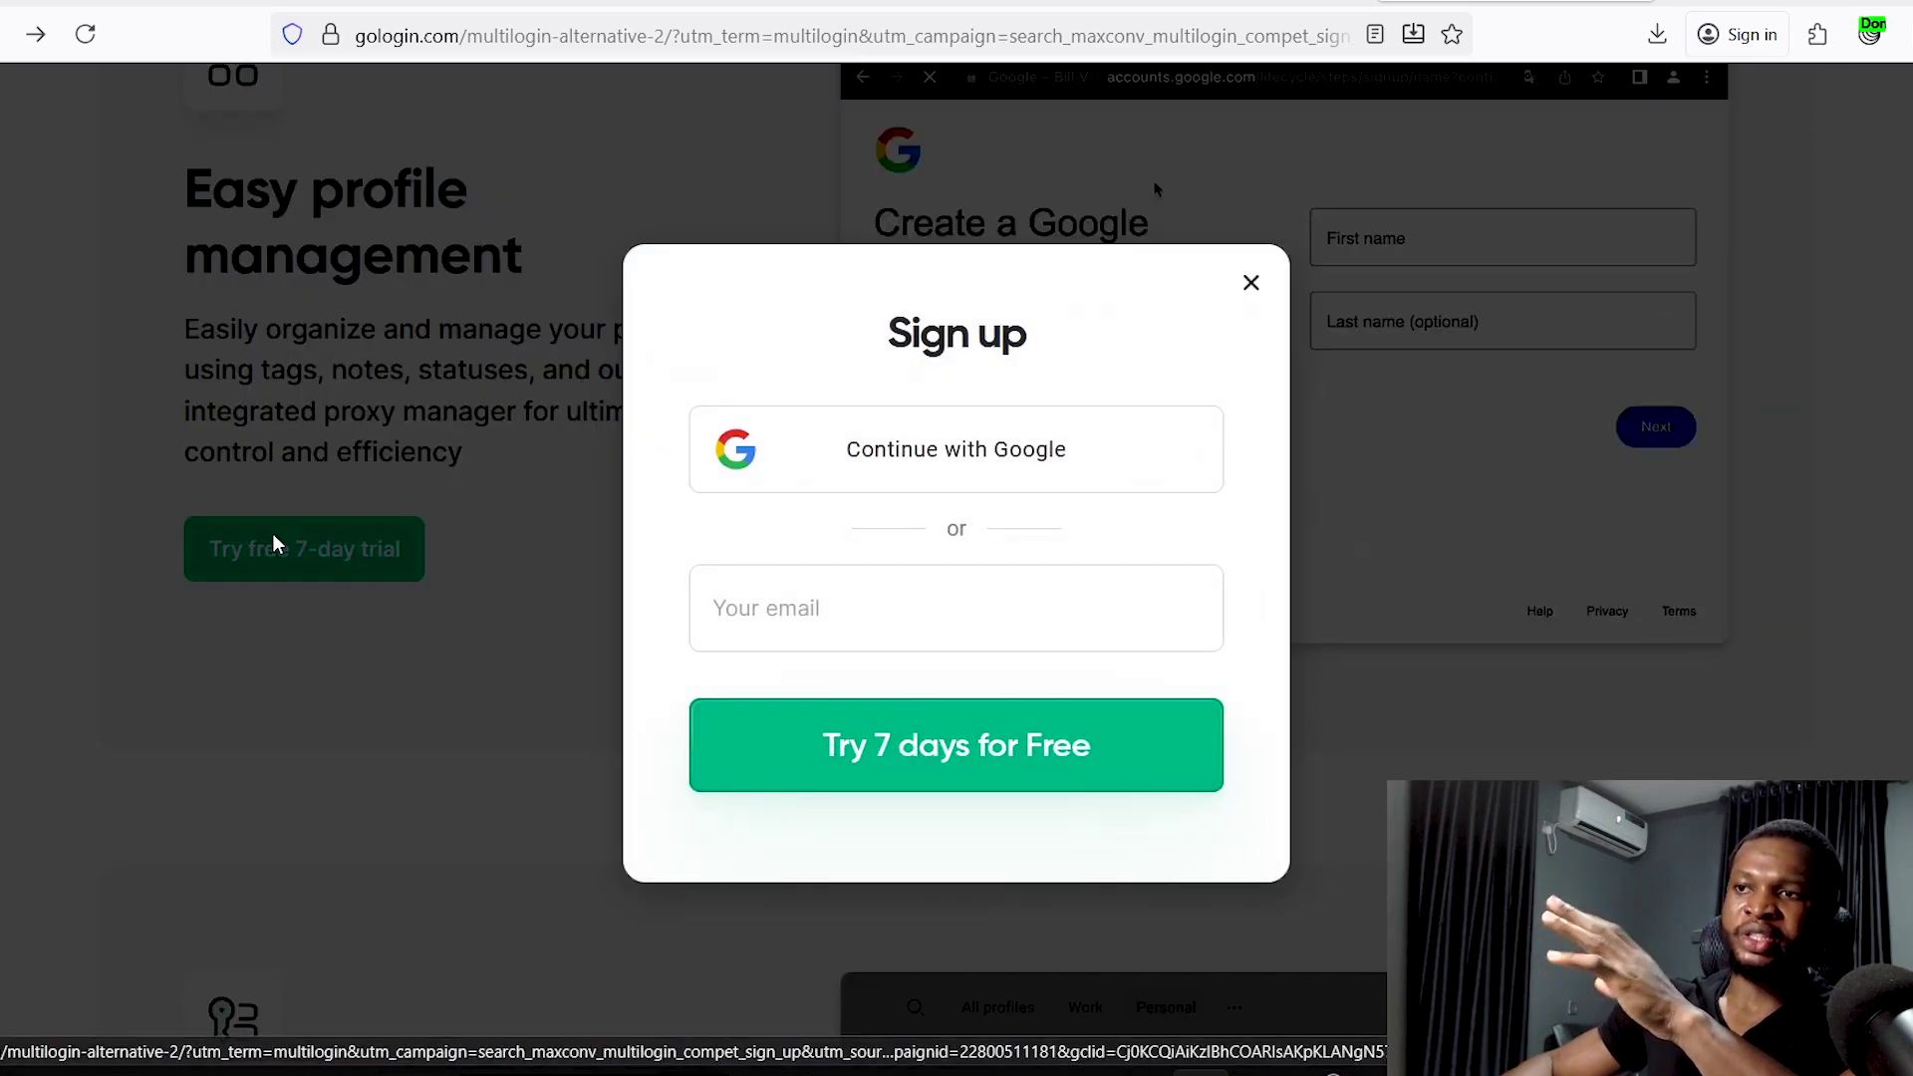
# Step: Enter an e-mail and start the free trial so the GoLogin download begins
pyautogui.click(852, 608)
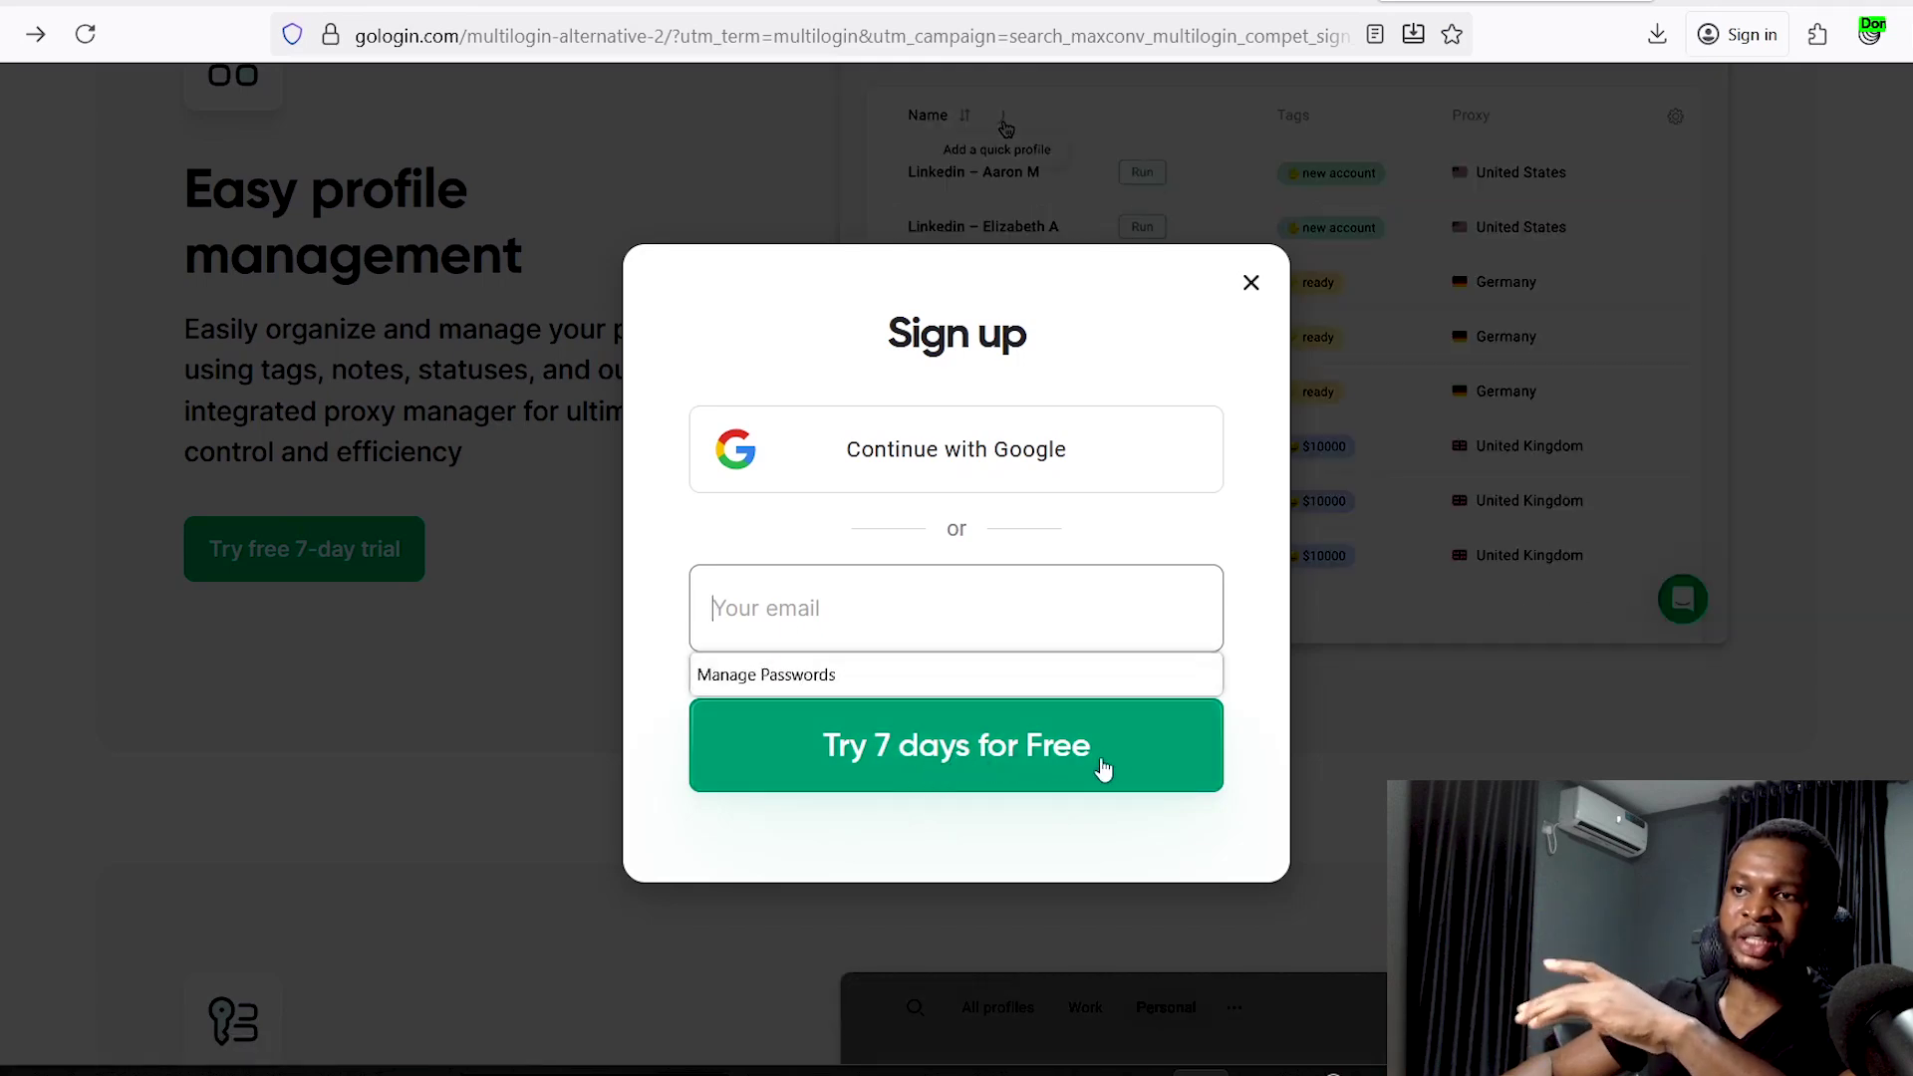
pyautogui.click(1137, 760)
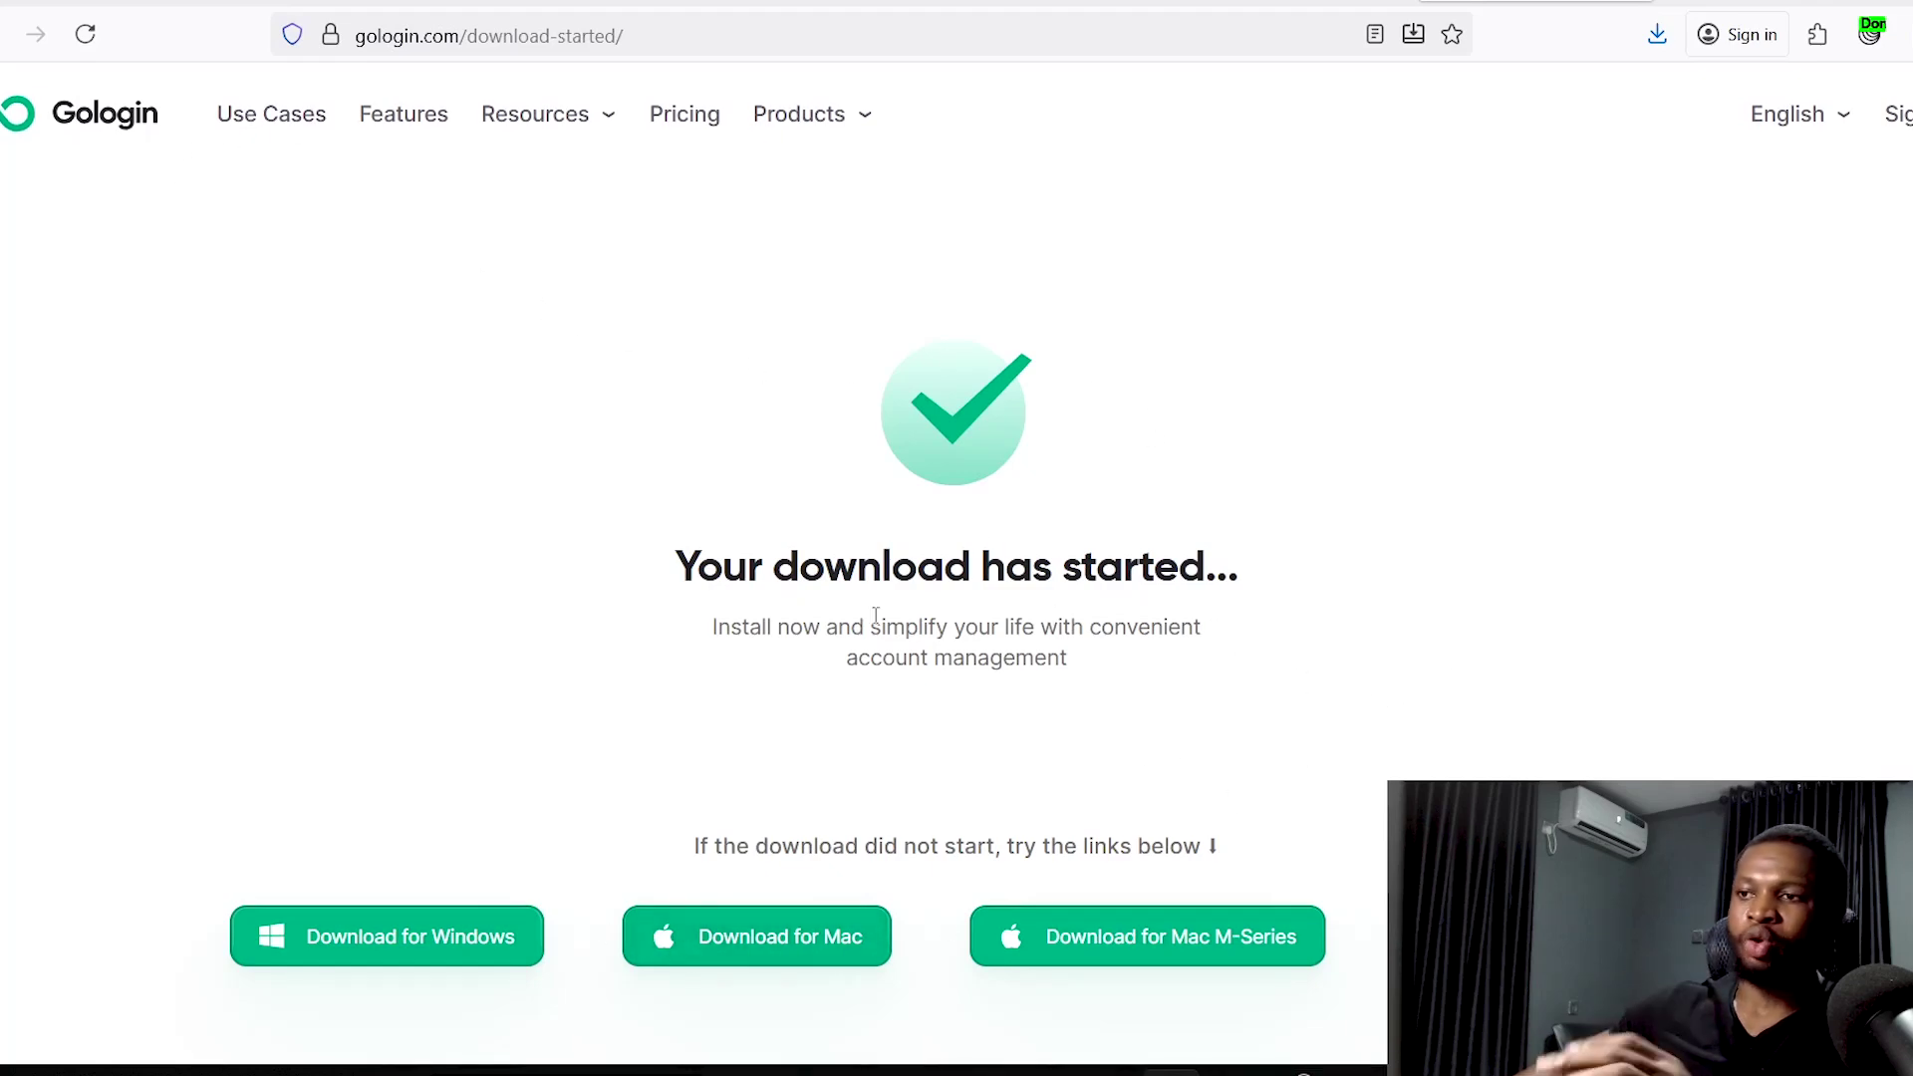
pyautogui.scroll(-3, 618, 581)
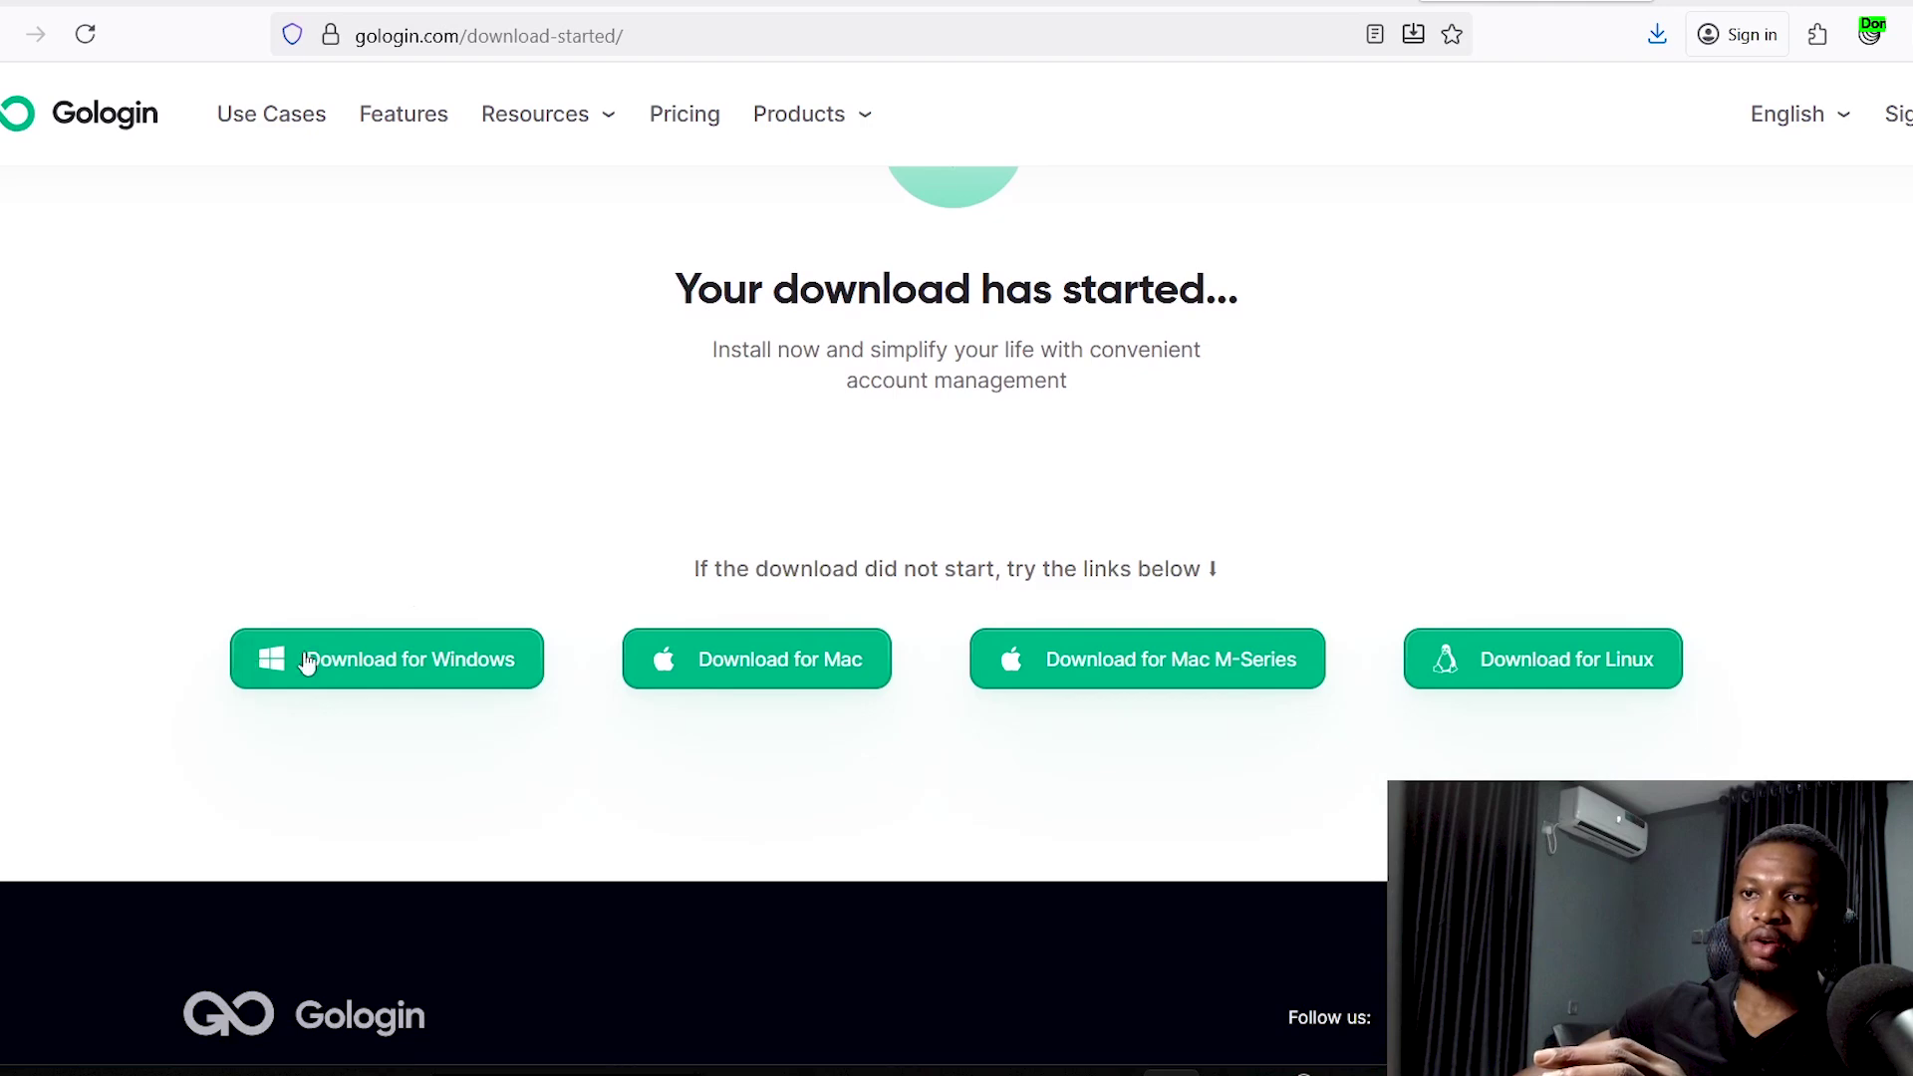
pyautogui.scroll(1, 1020, 845)
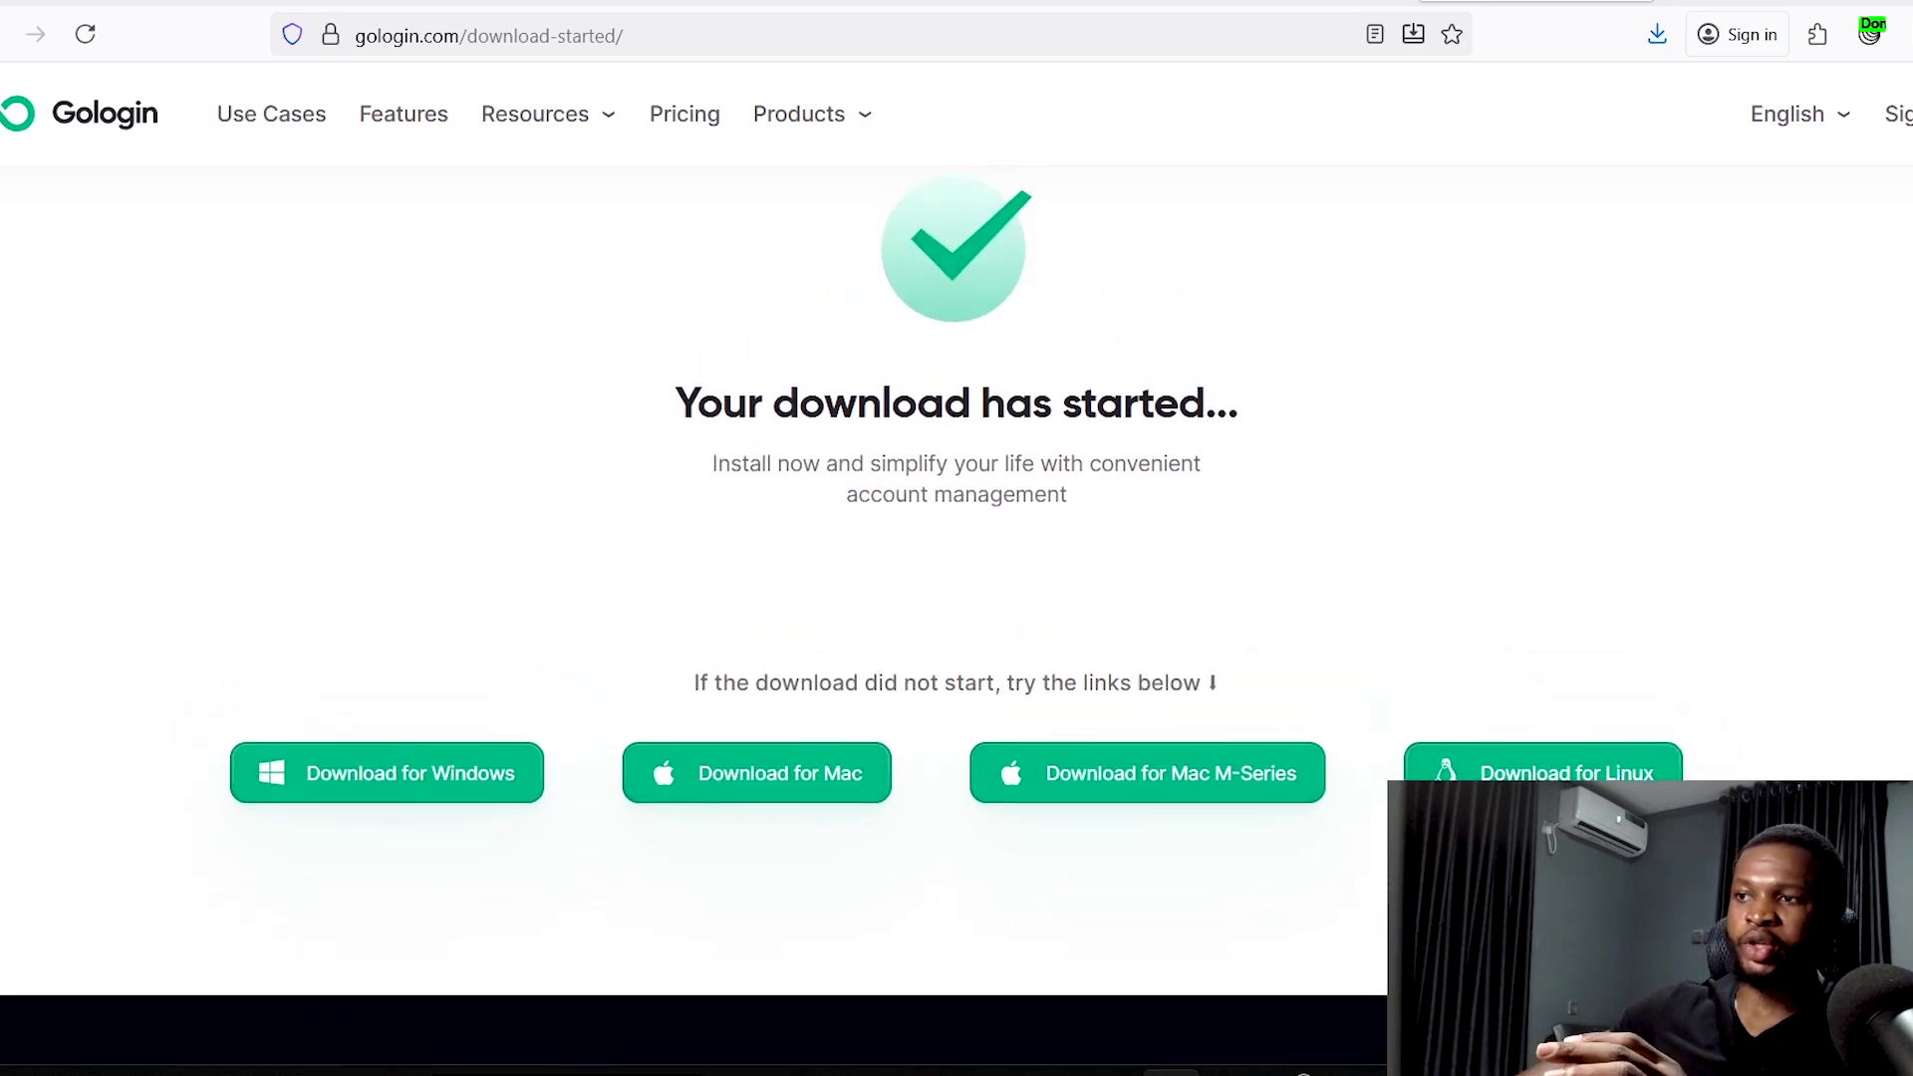
pyautogui.scroll(2, 1444, 521)
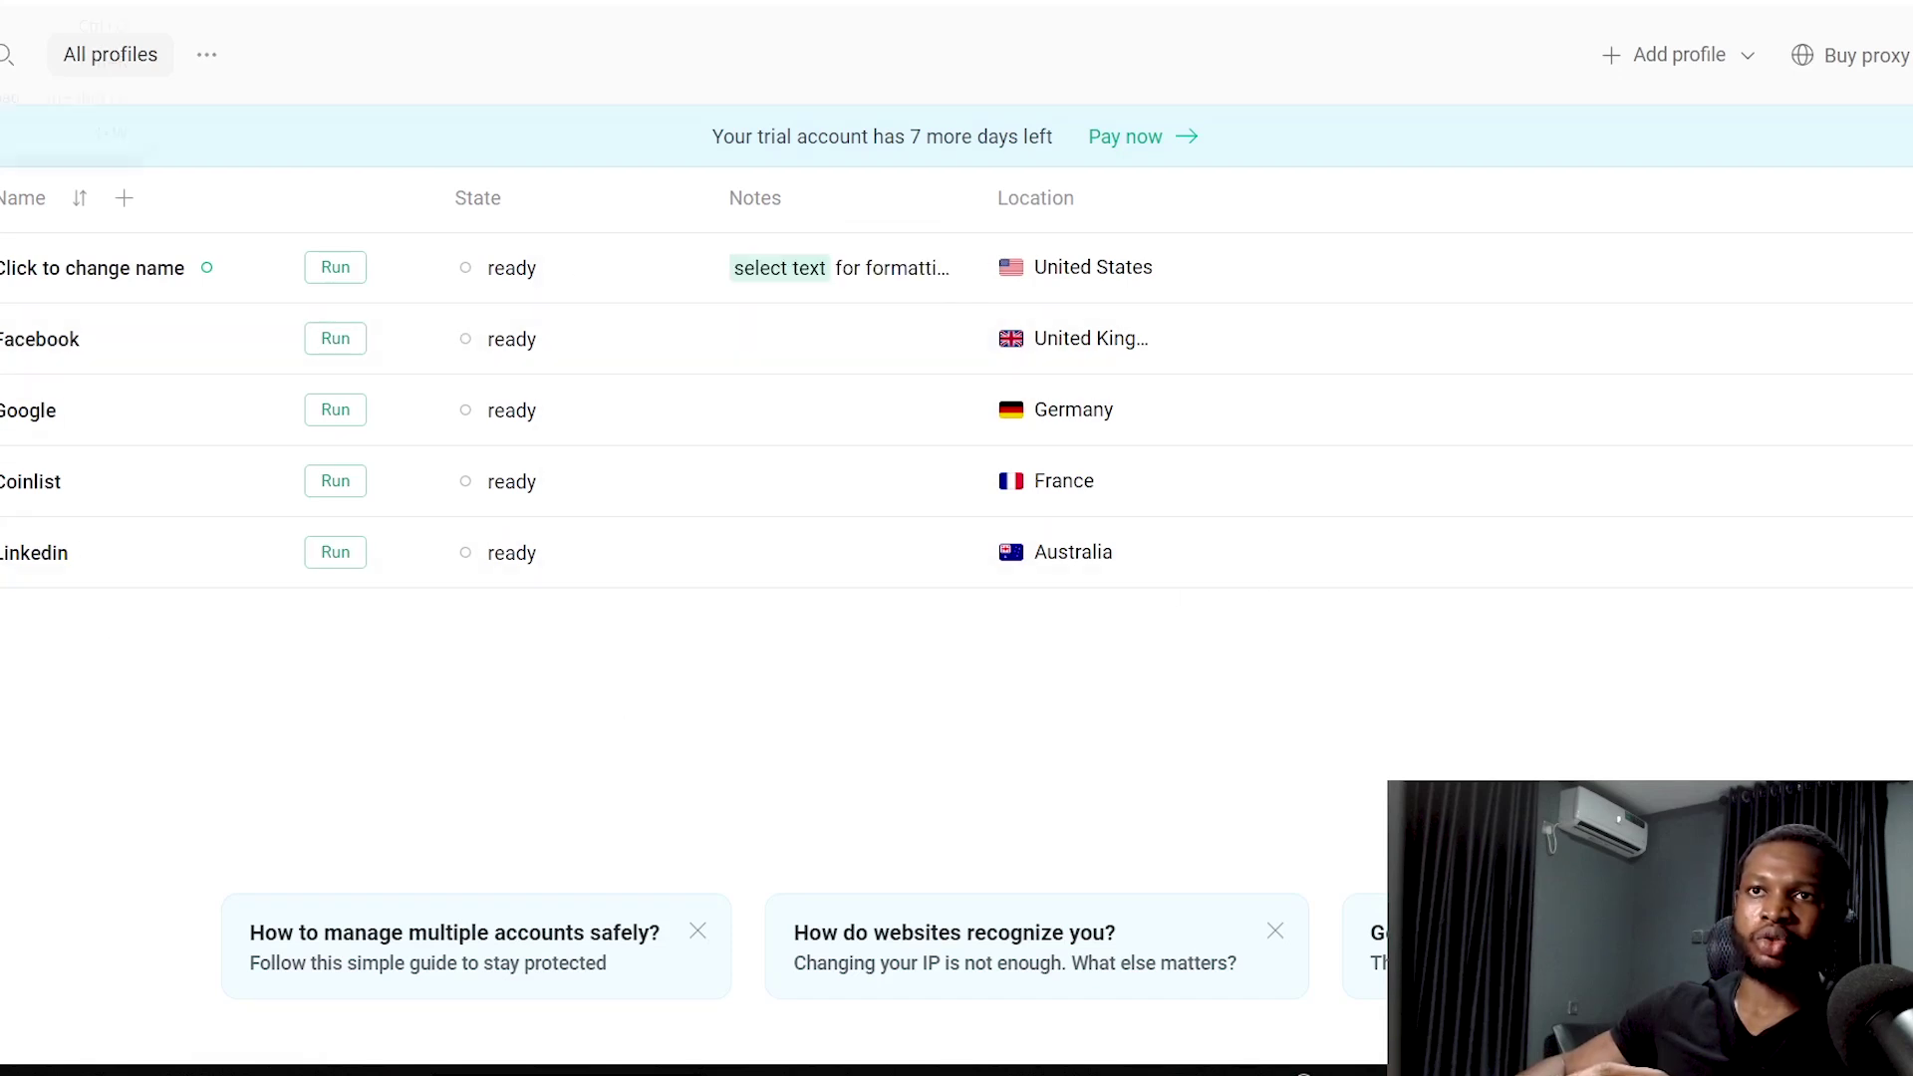
# Step: Reload GoLogin from the app menu and open the New Browser Profile form
pyautogui.press('alt')
pyautogui.press('Return')
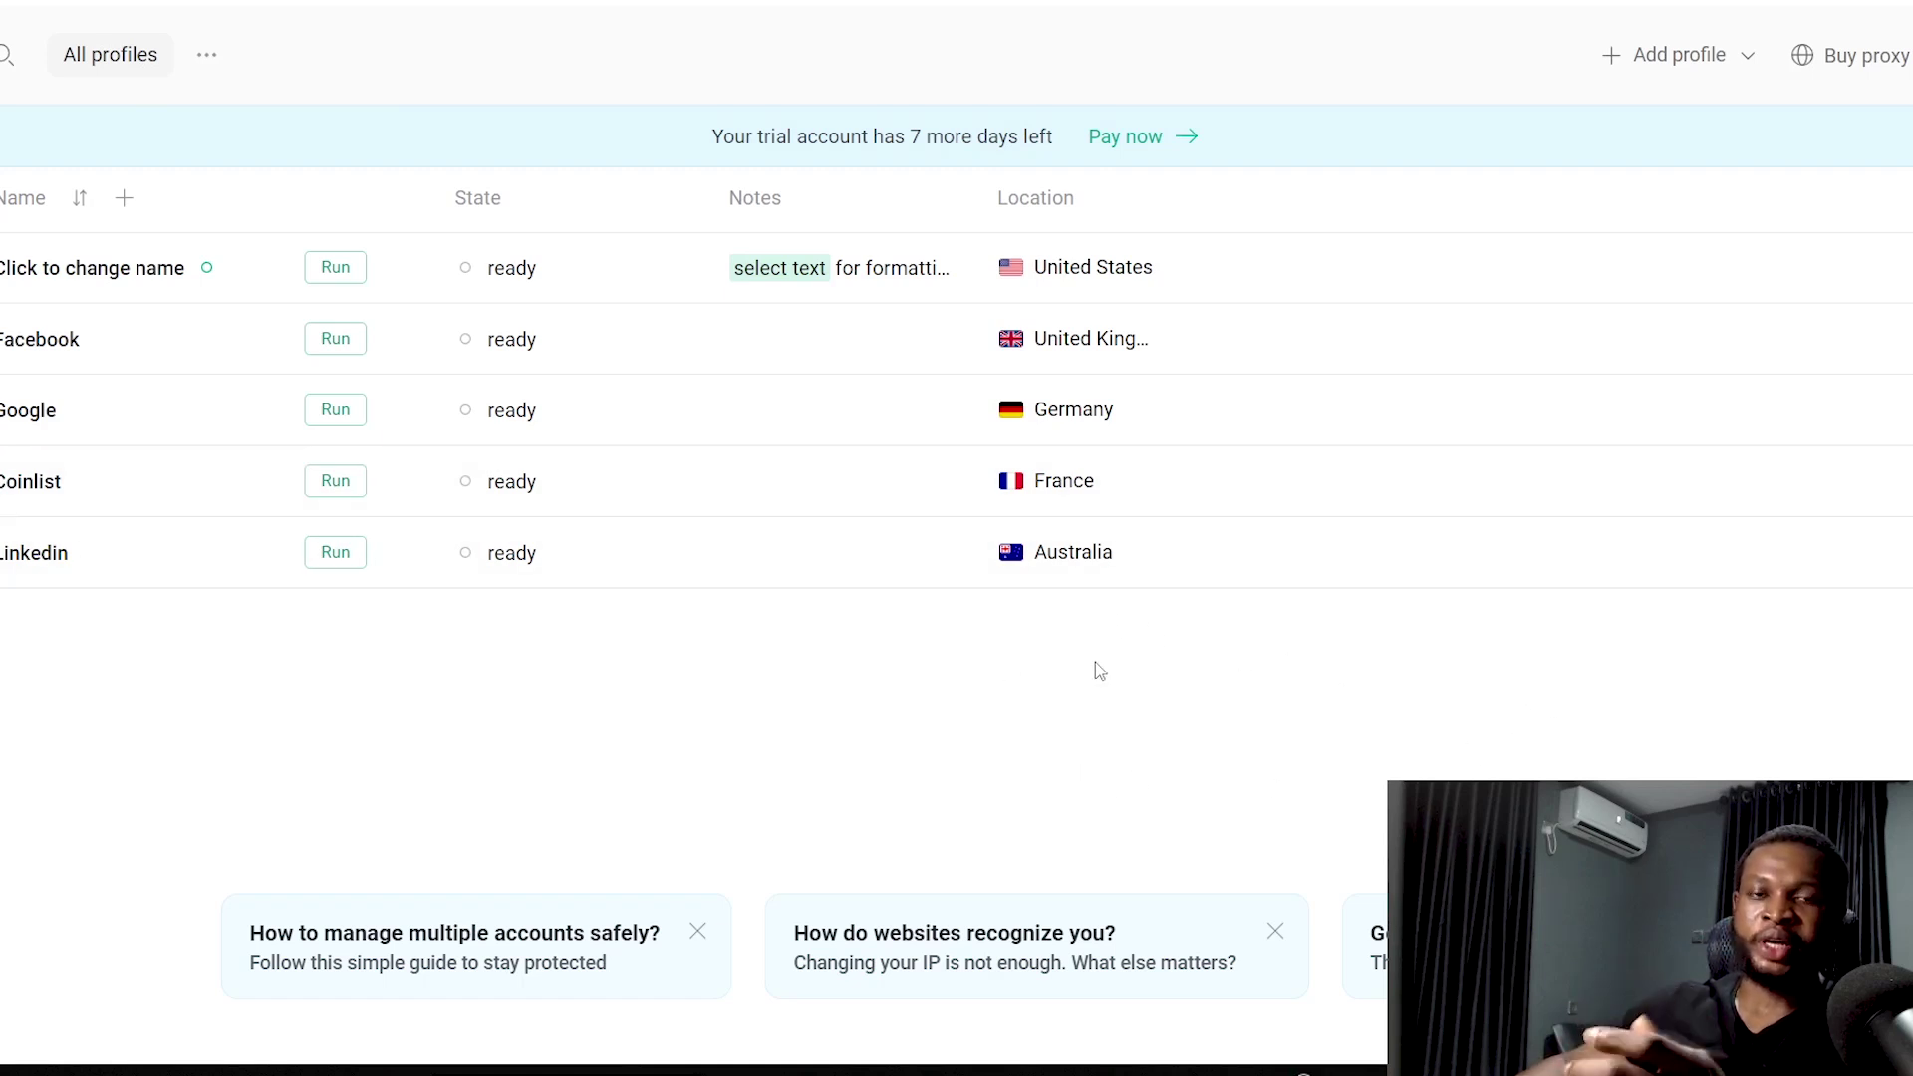
pyautogui.click(1662, 58)
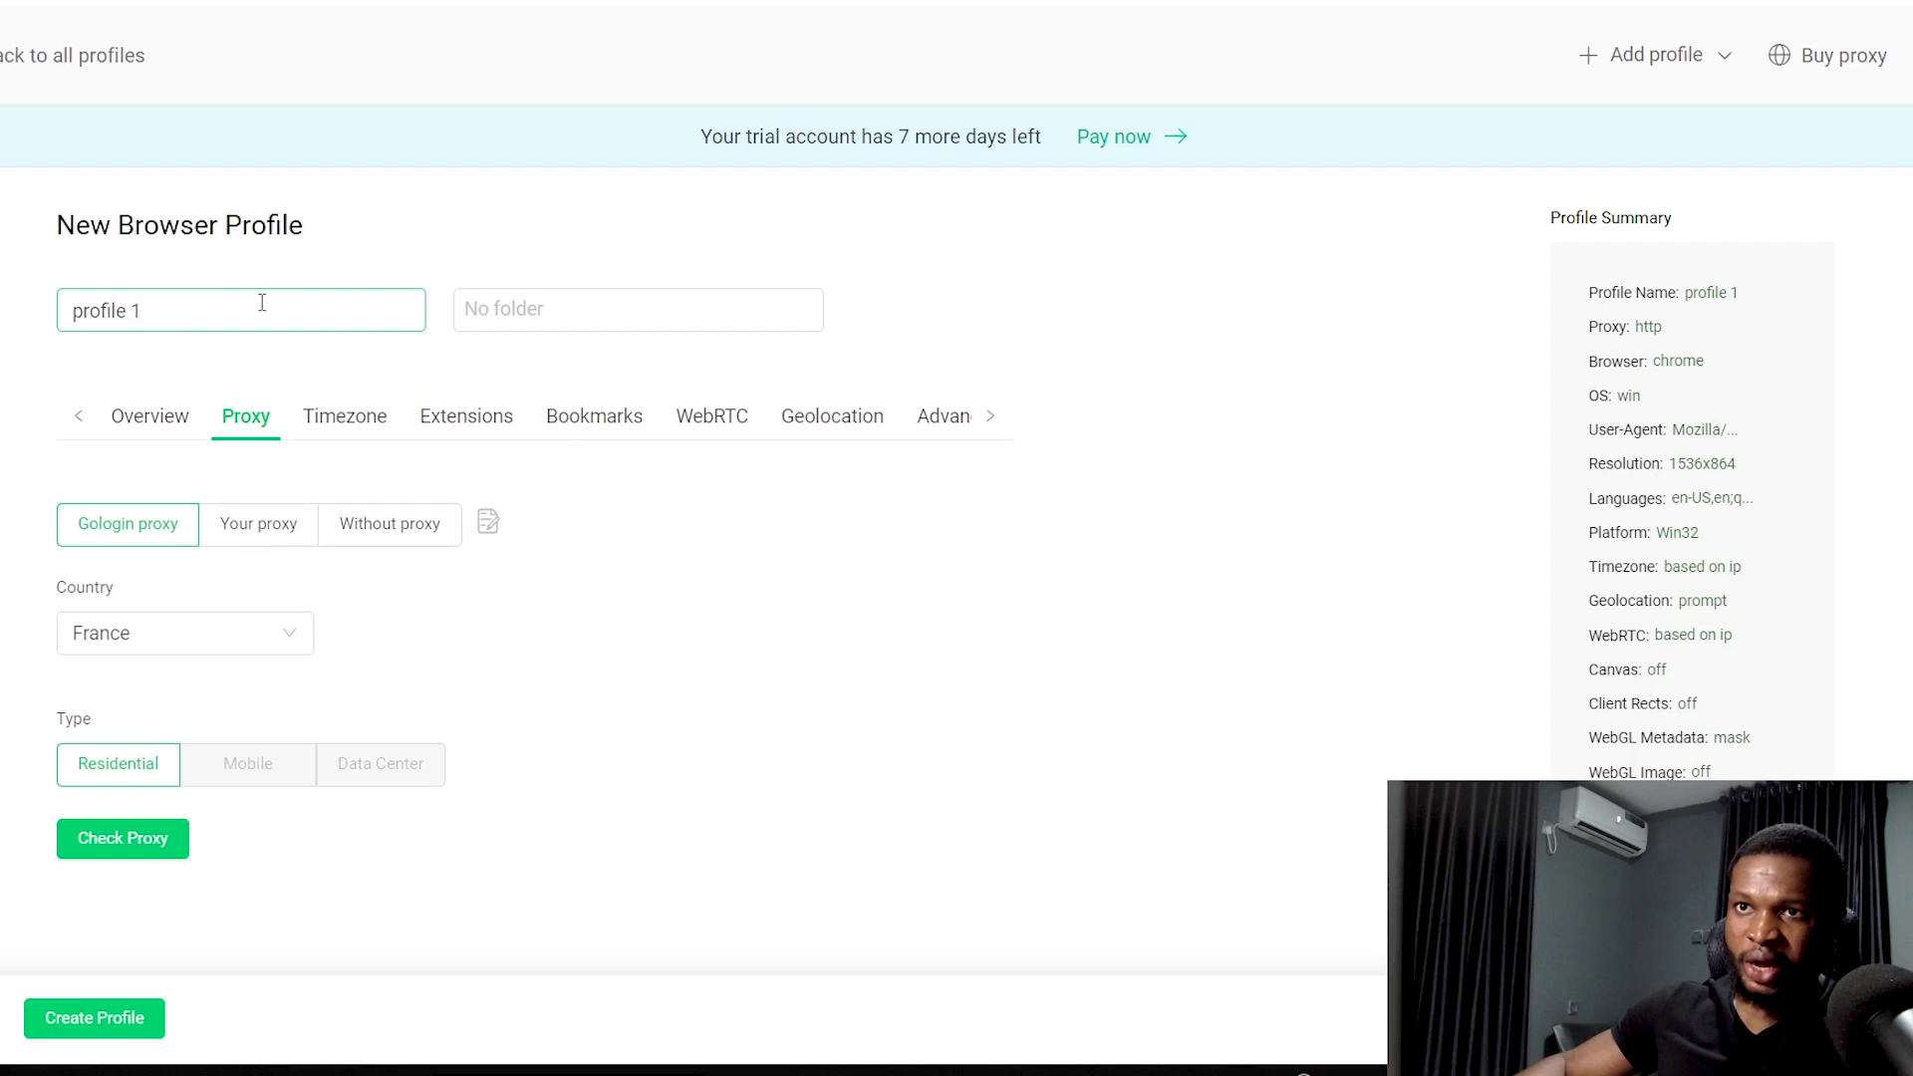
# Step: Rename the new profile to 'US - TEST PROFILE'
pyautogui.moveTo(145, 312); pyautogui.dragTo(71, 312)
pyautogui.write('US - TEST PROFILE')
pyautogui.scroll(-1, 59, 249)
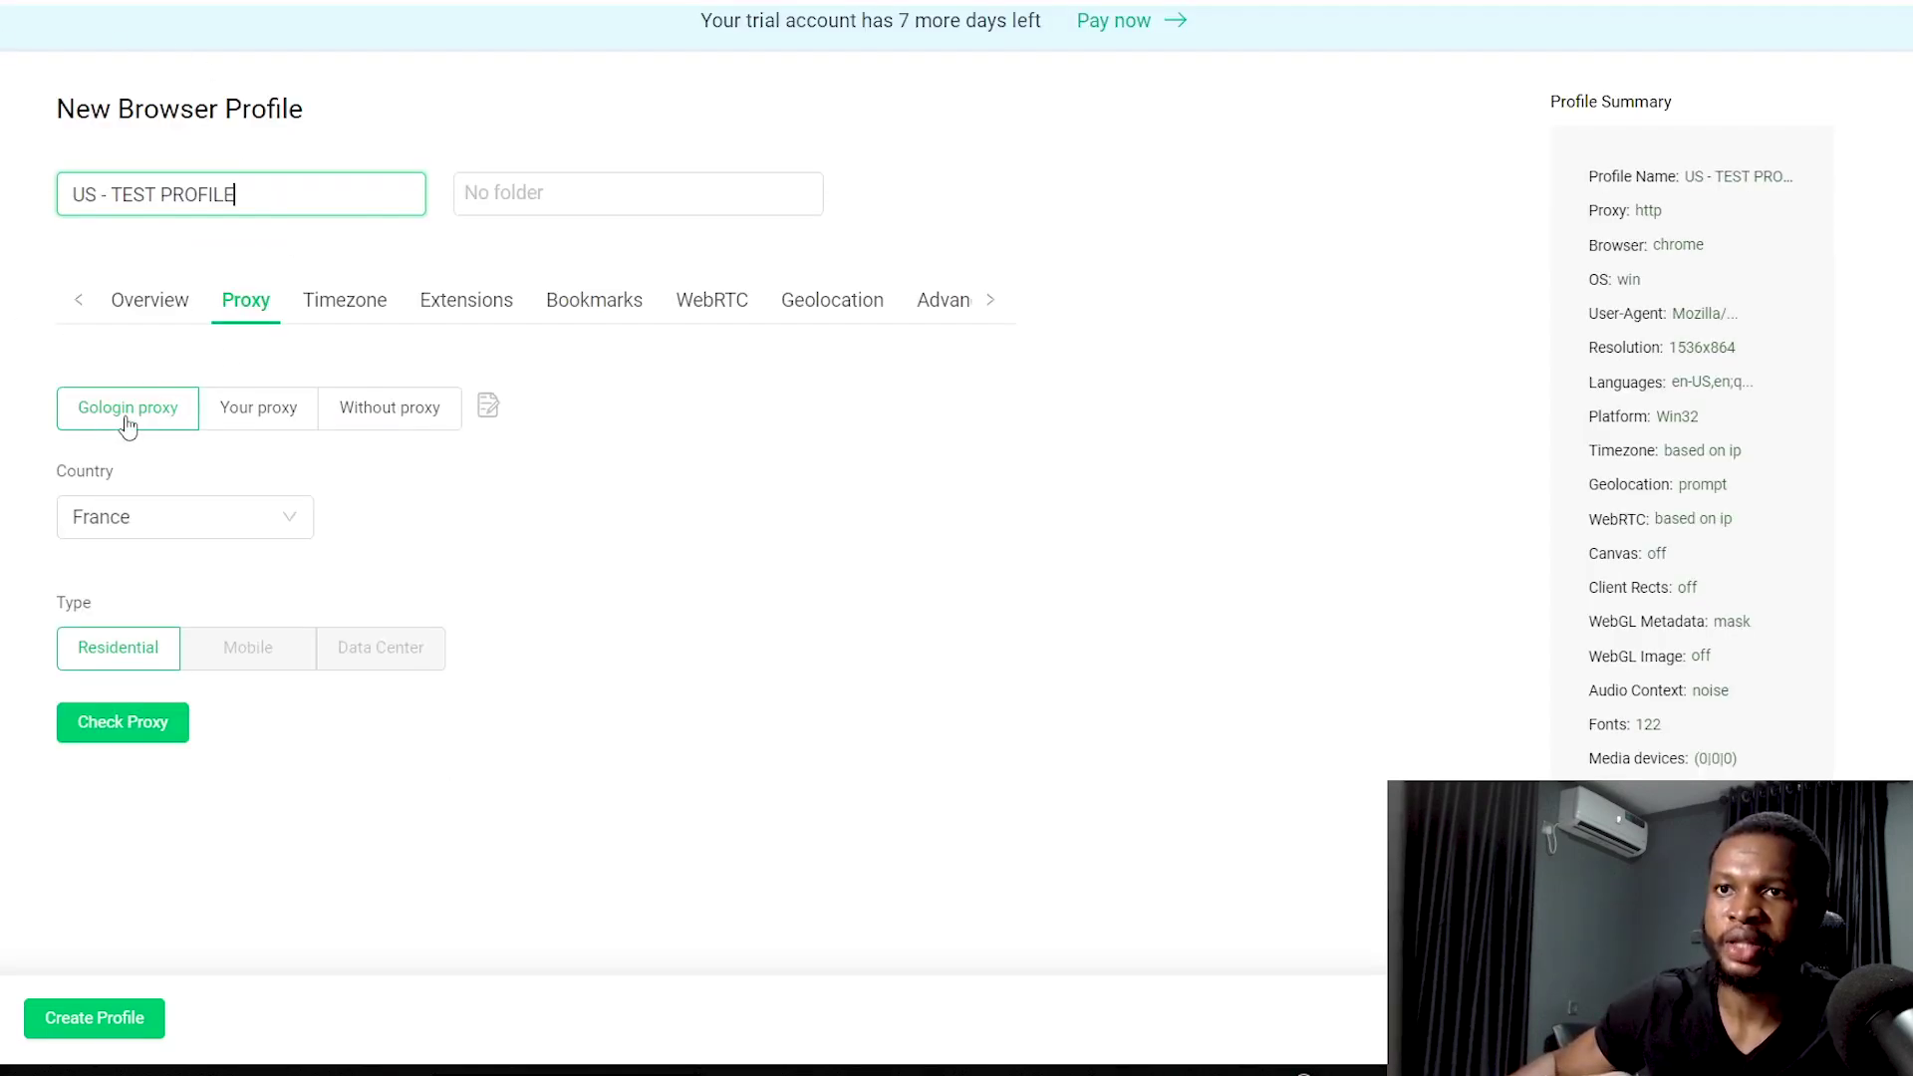
# Step: Switch the profile's proxy to Your proxy and focus the IP Address field
pyautogui.click(251, 419)
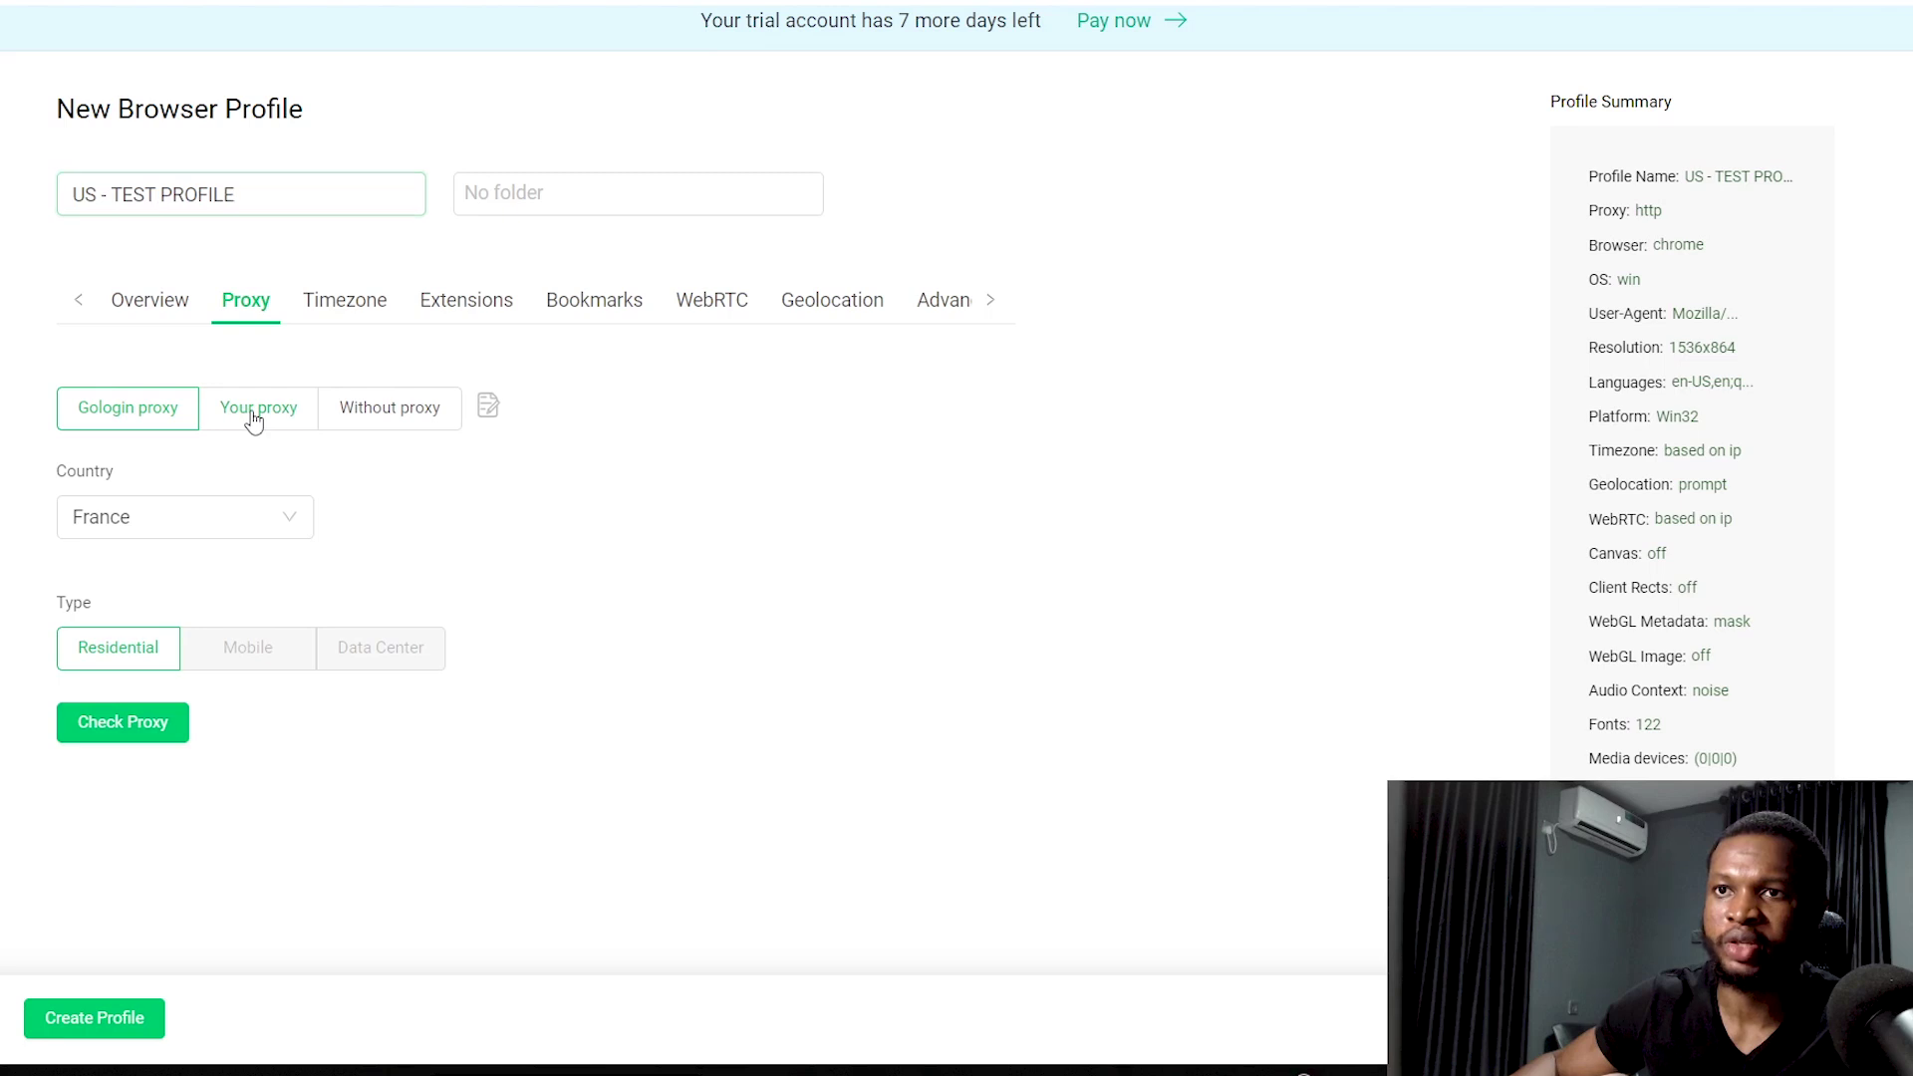
pyautogui.scroll(-3, 571, 470)
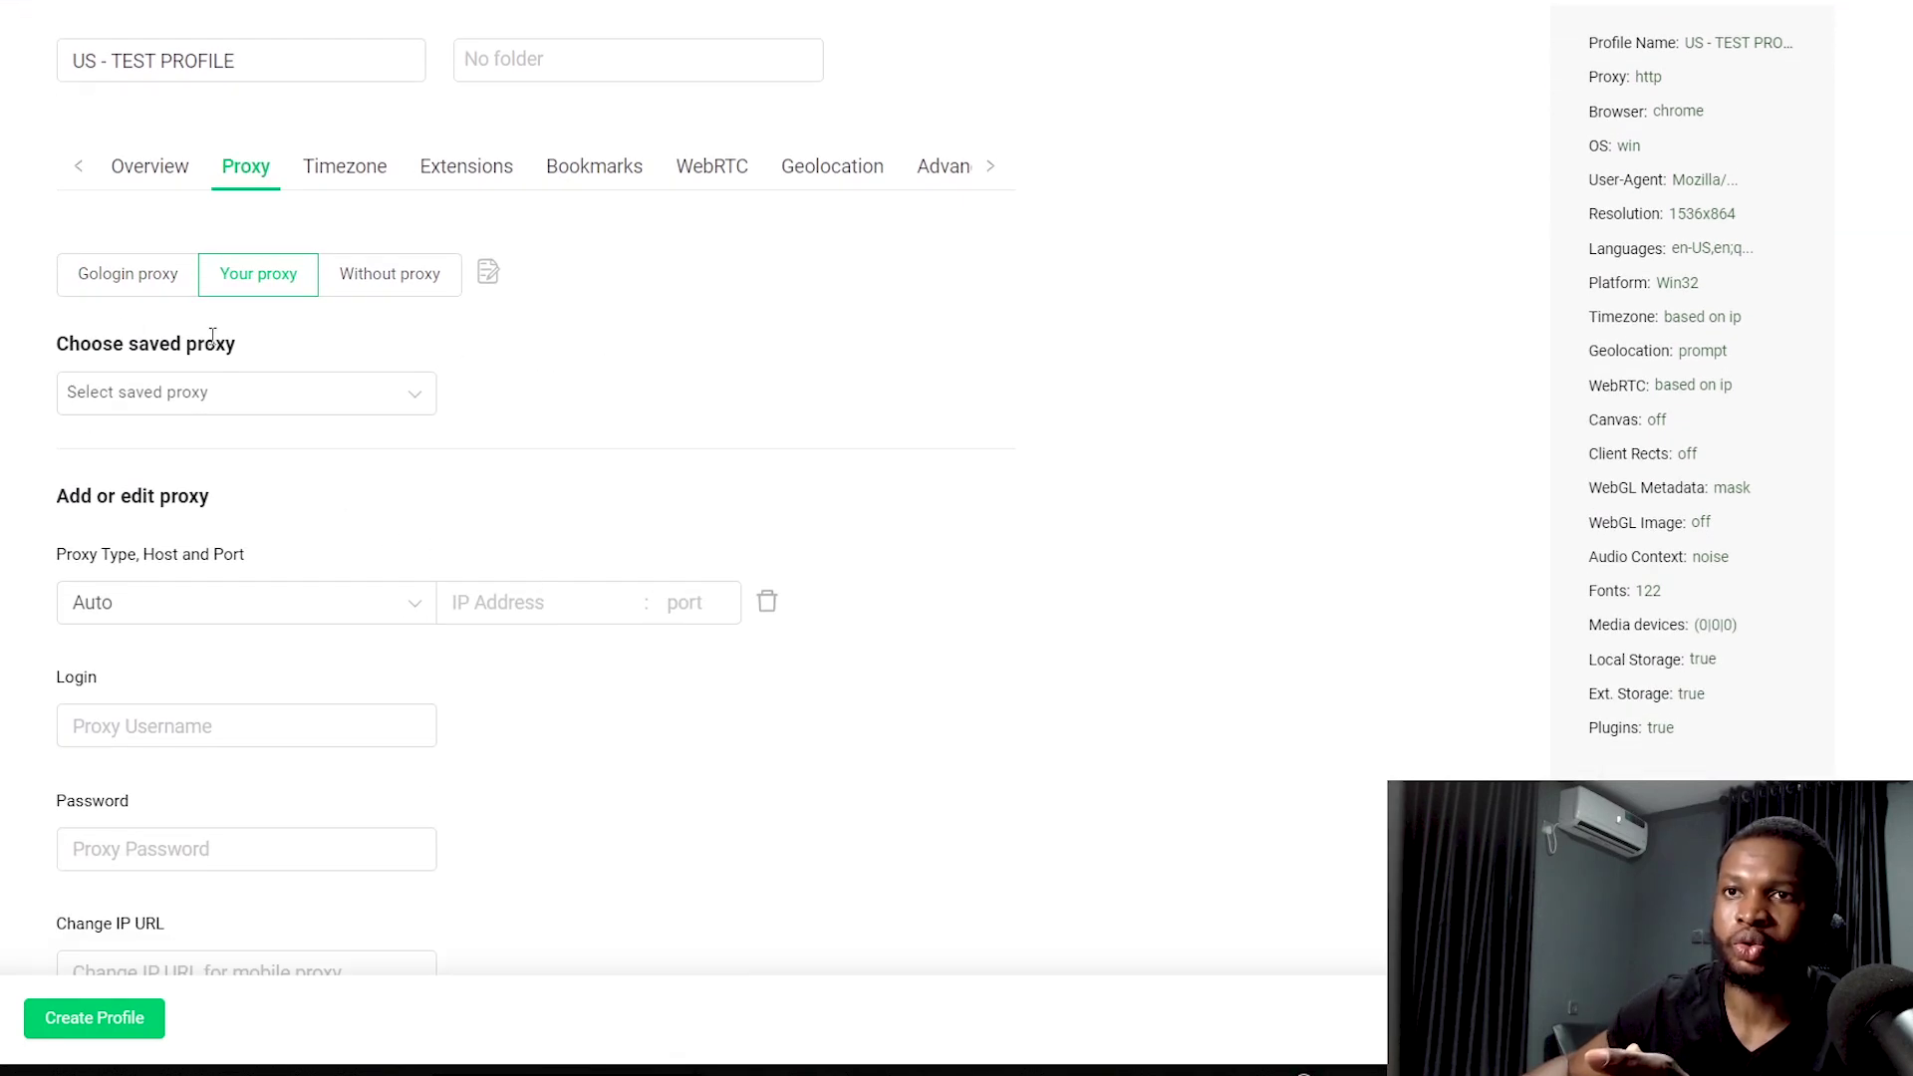
pyautogui.scroll(-3, 697, 538)
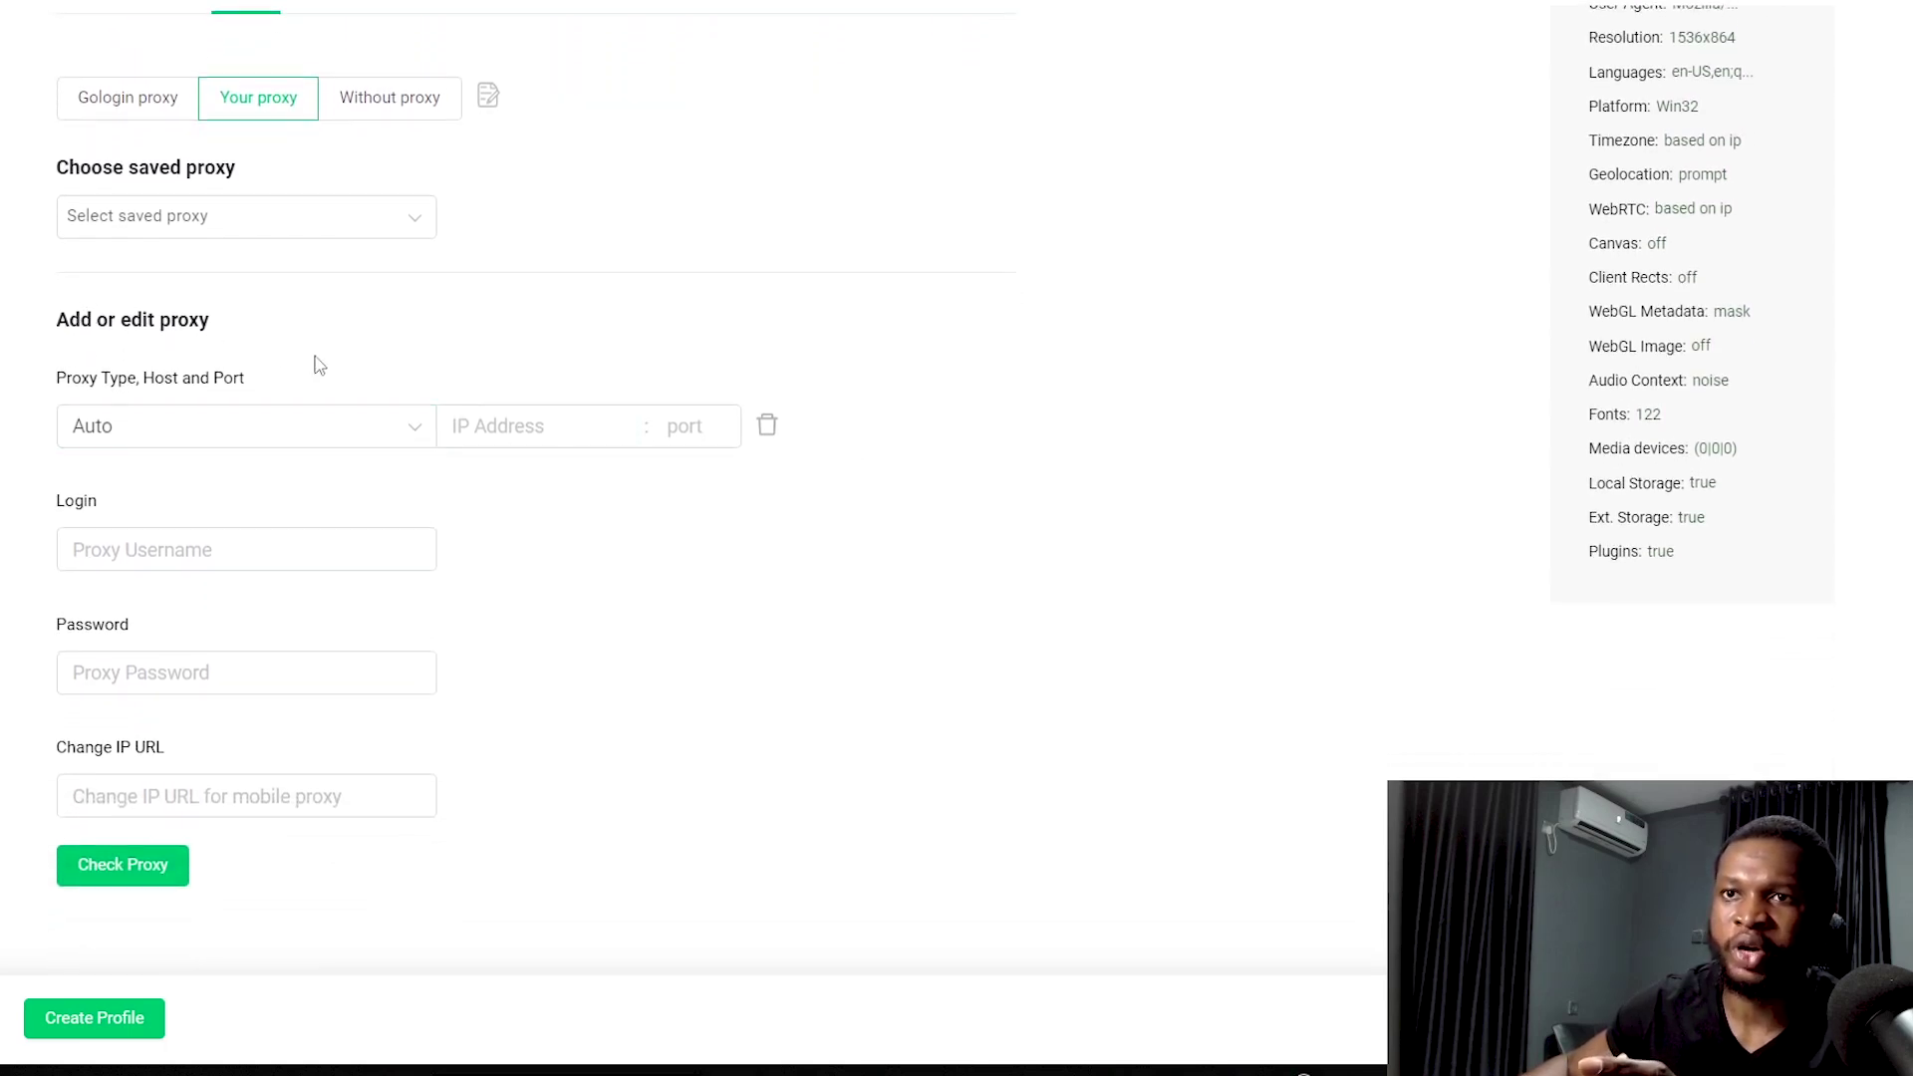
pyautogui.click(506, 436)
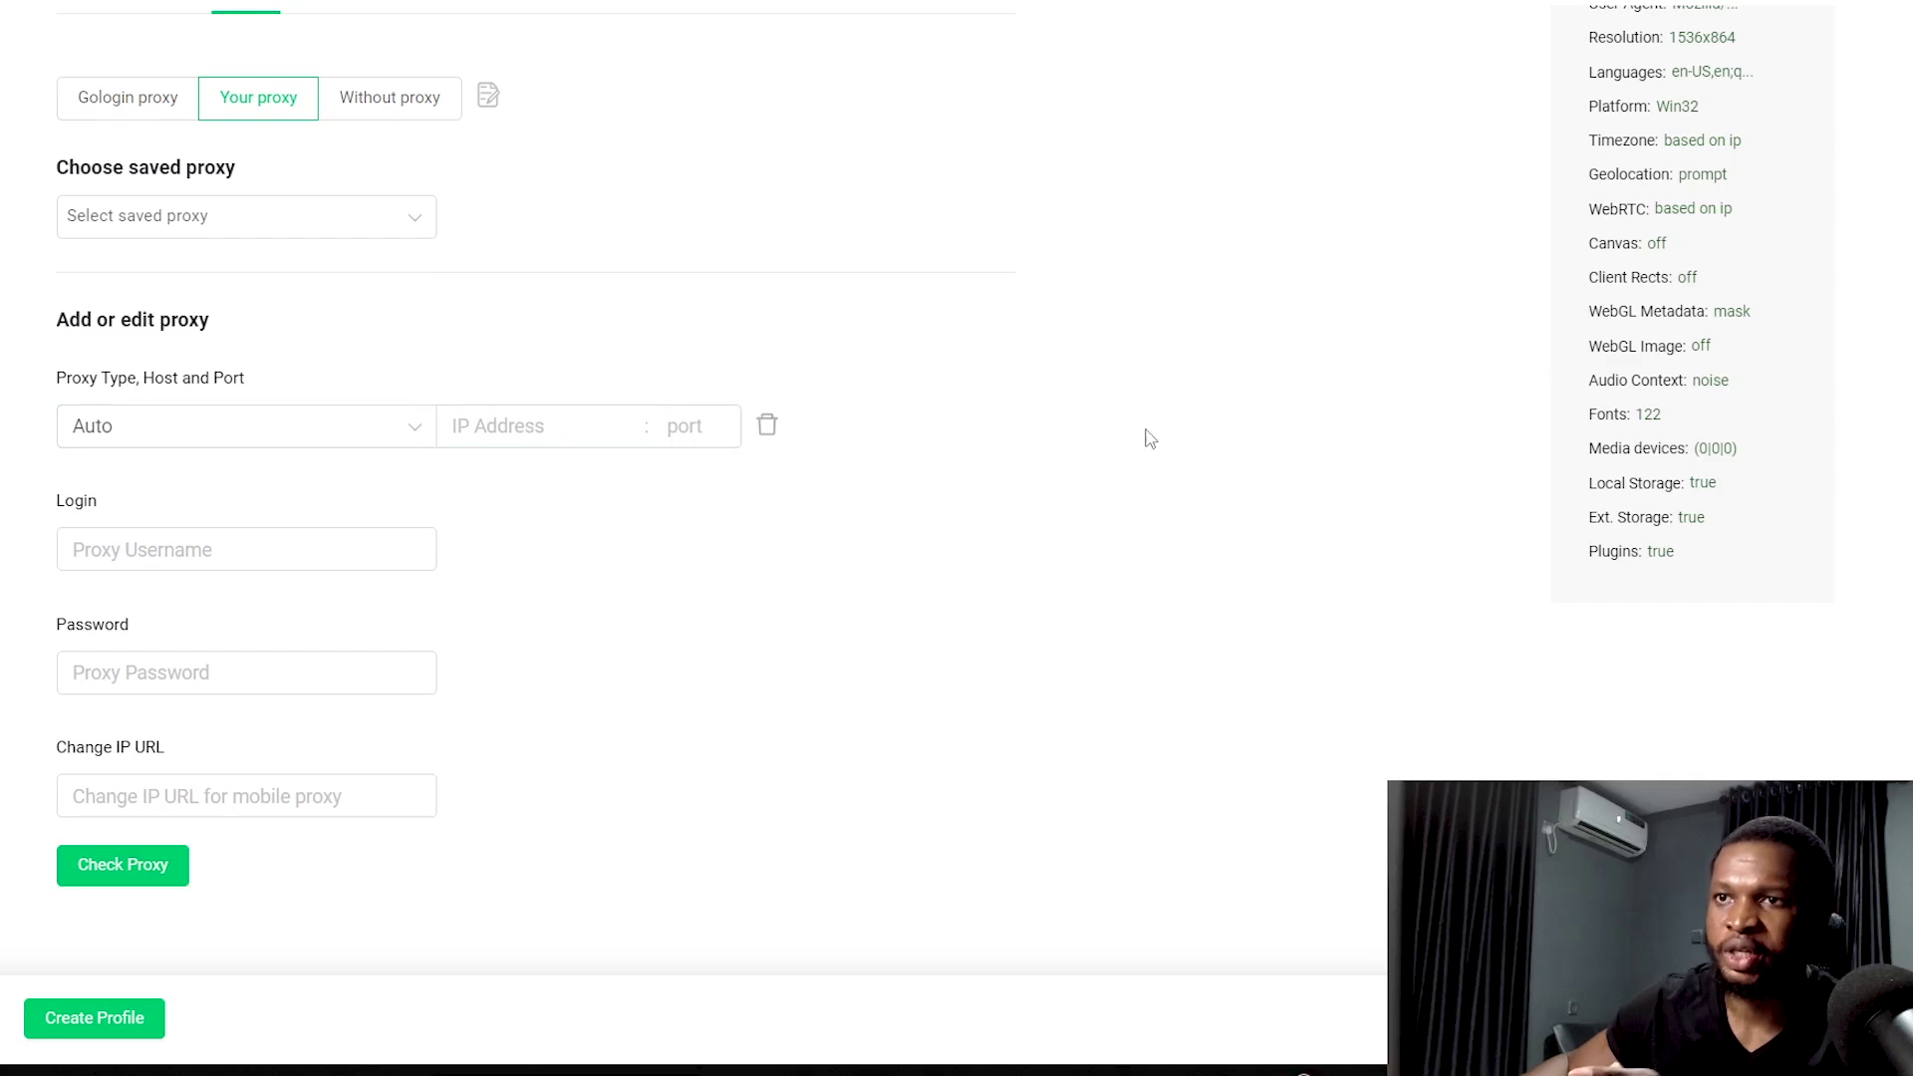
pyautogui.hotkey('alt', 'Tab')
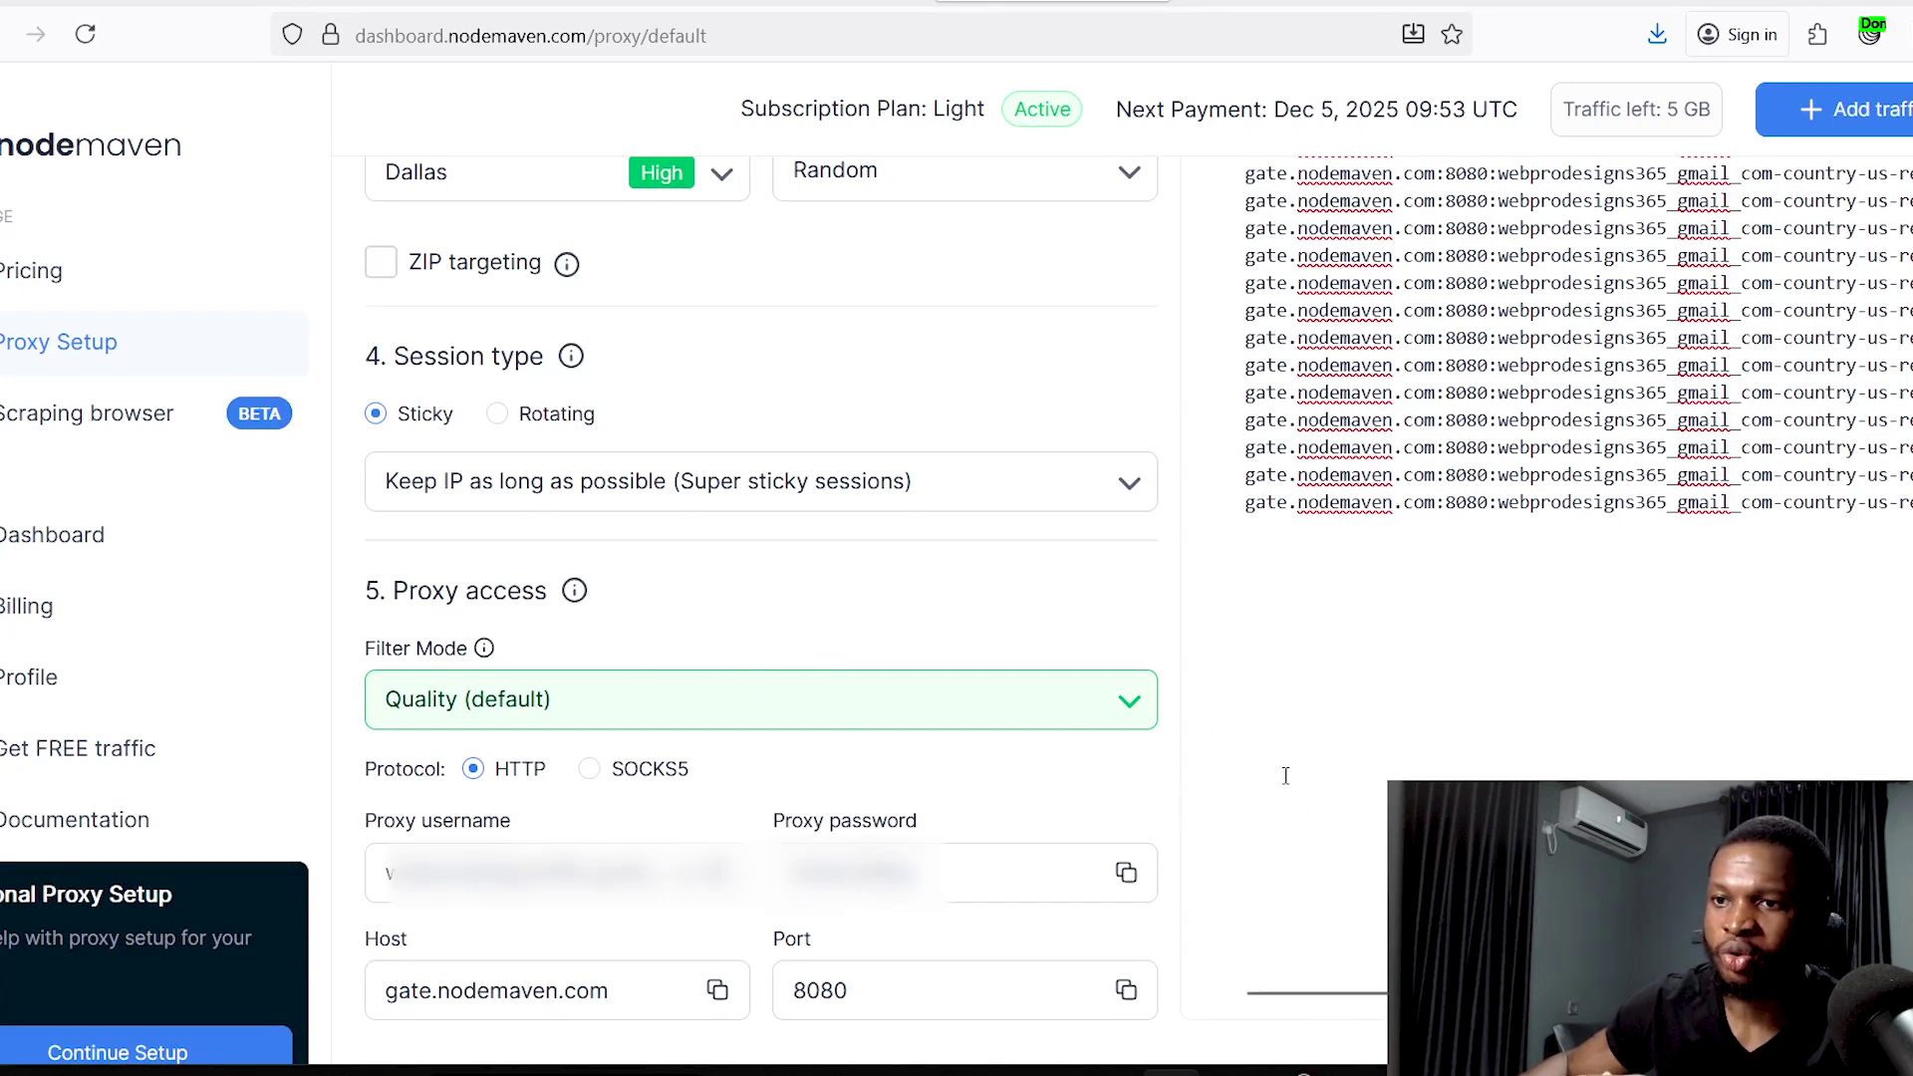
# Step: Copy the proxy host gate.nodemaven.com from NodeMaven's Proxy access panel
pyautogui.click(717, 992)
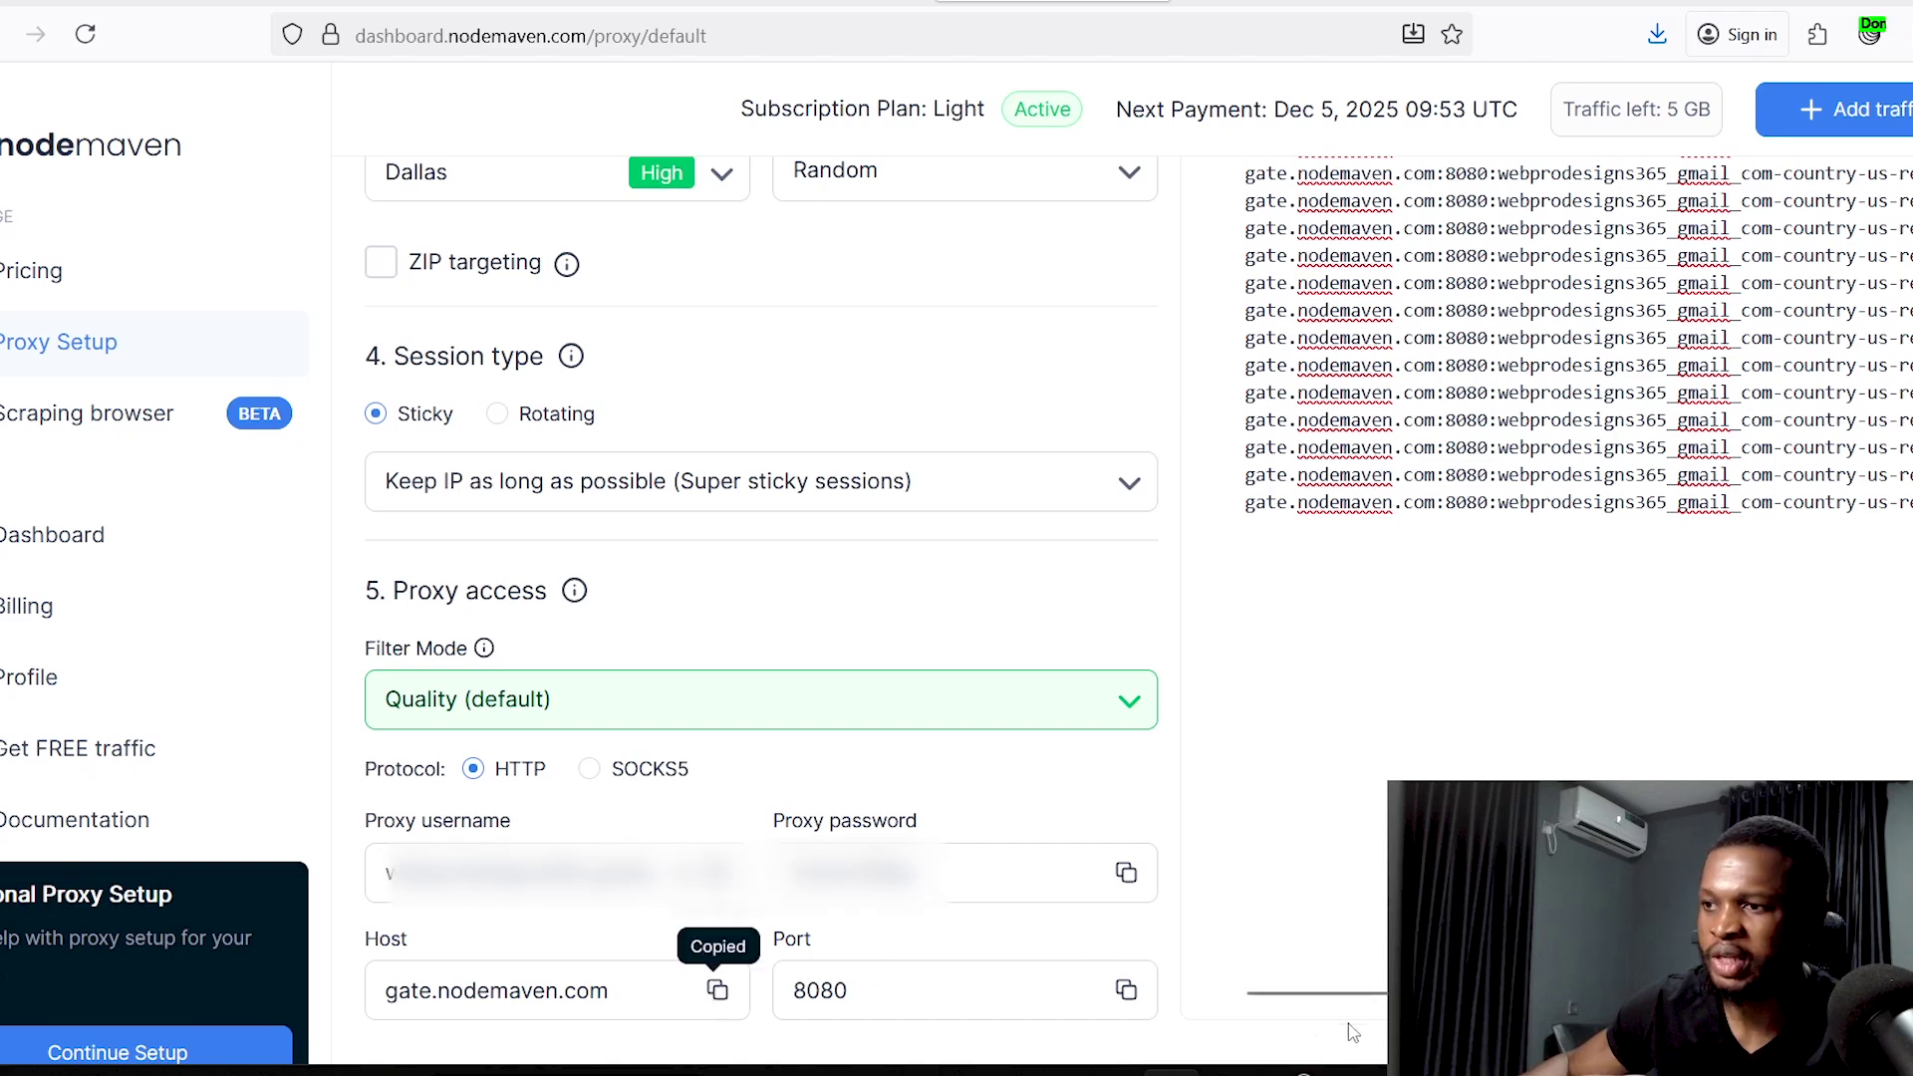
# Step: Fill GoLogin's custom proxy host gate.nodemaven.com and port 8080 from NodeMaven
pyautogui.hotkey('alt', 'Tab')
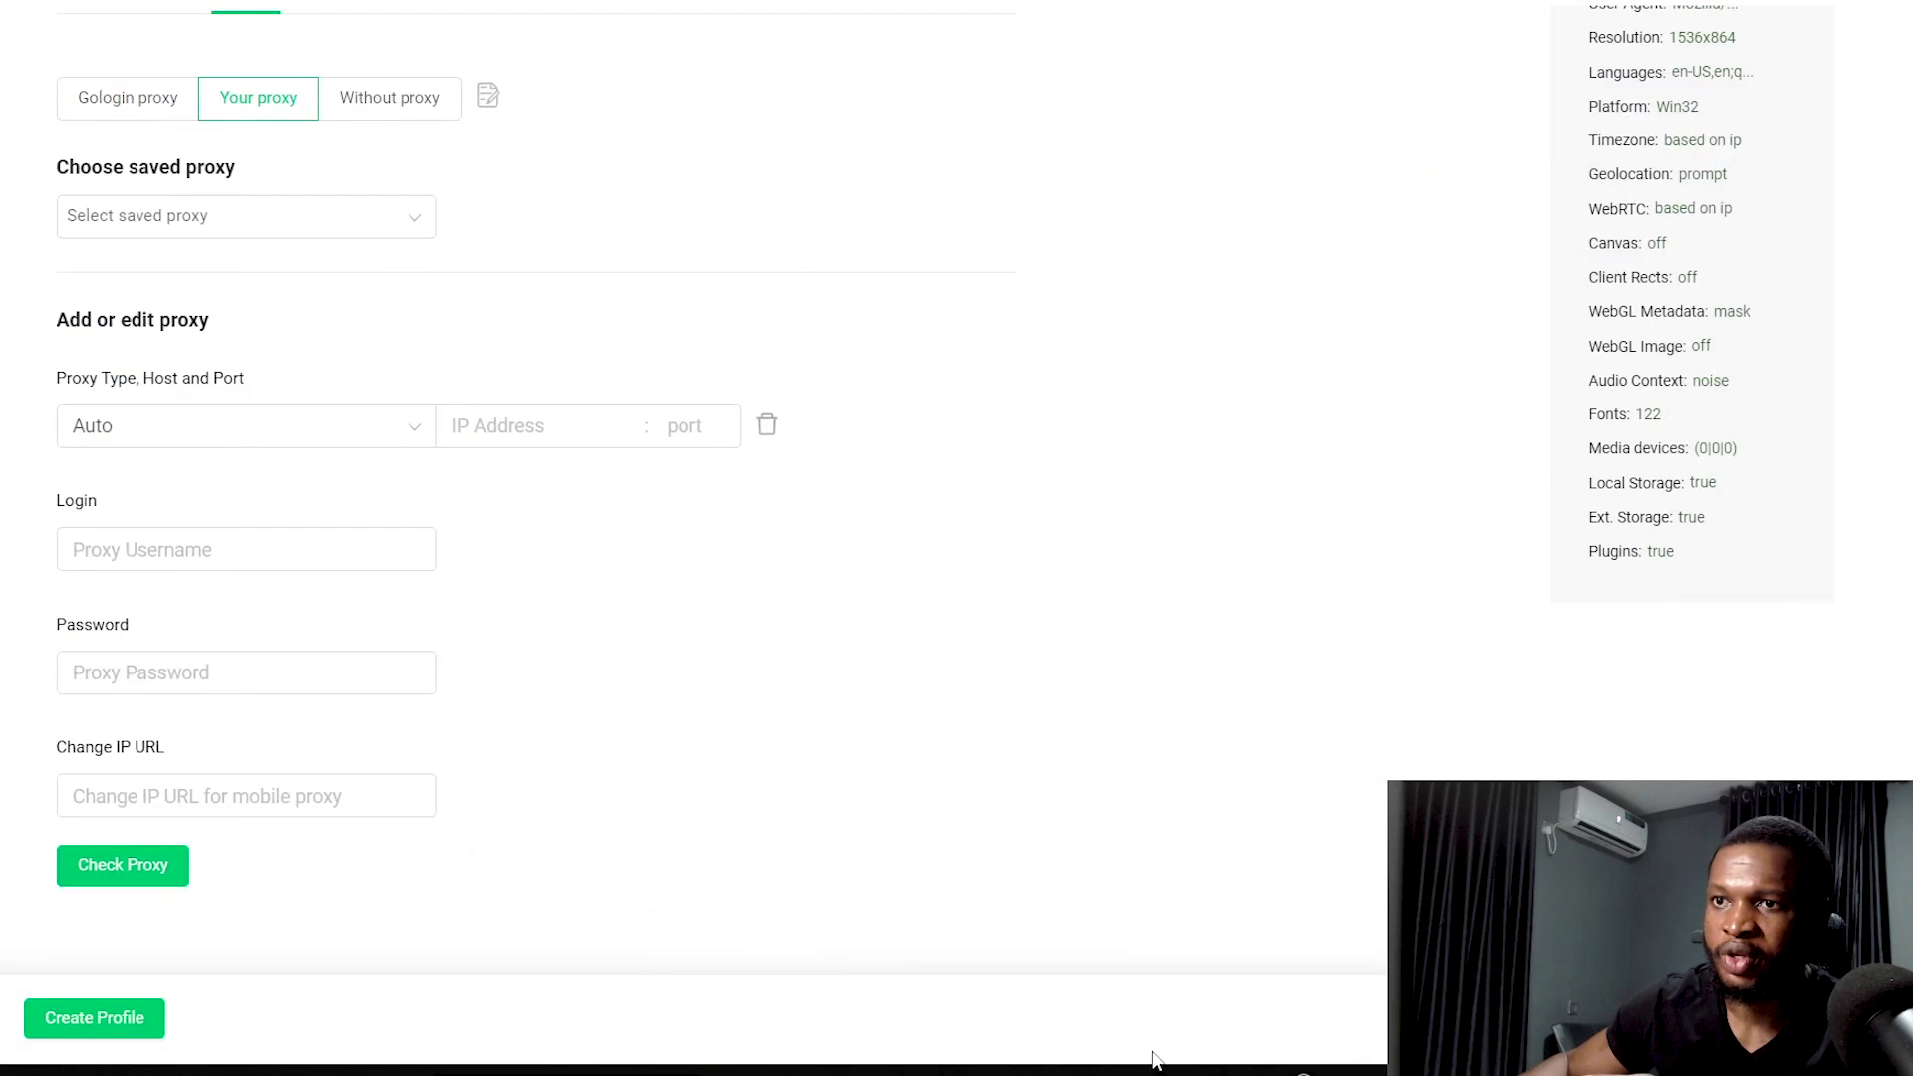
pyautogui.click(549, 427)
pyautogui.hotkey('ctrl', 'v')
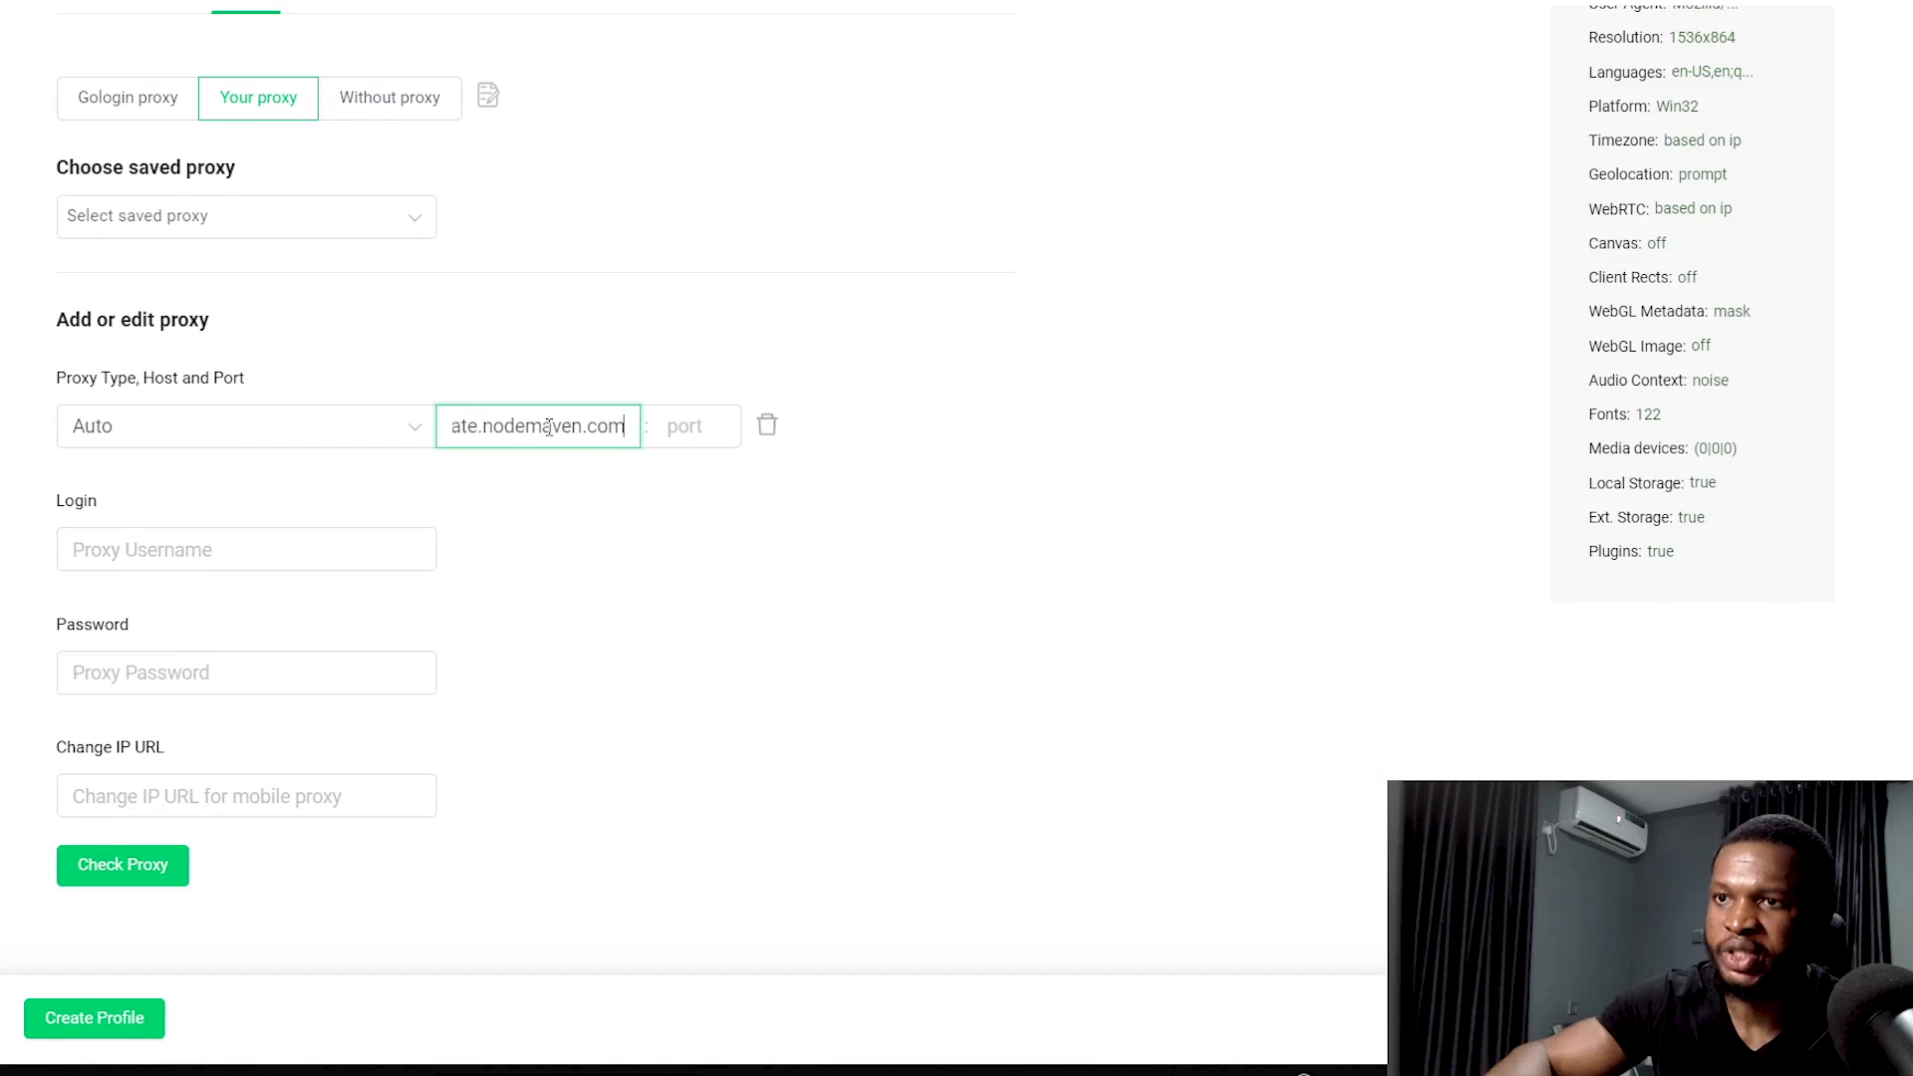
pyautogui.click(695, 470)
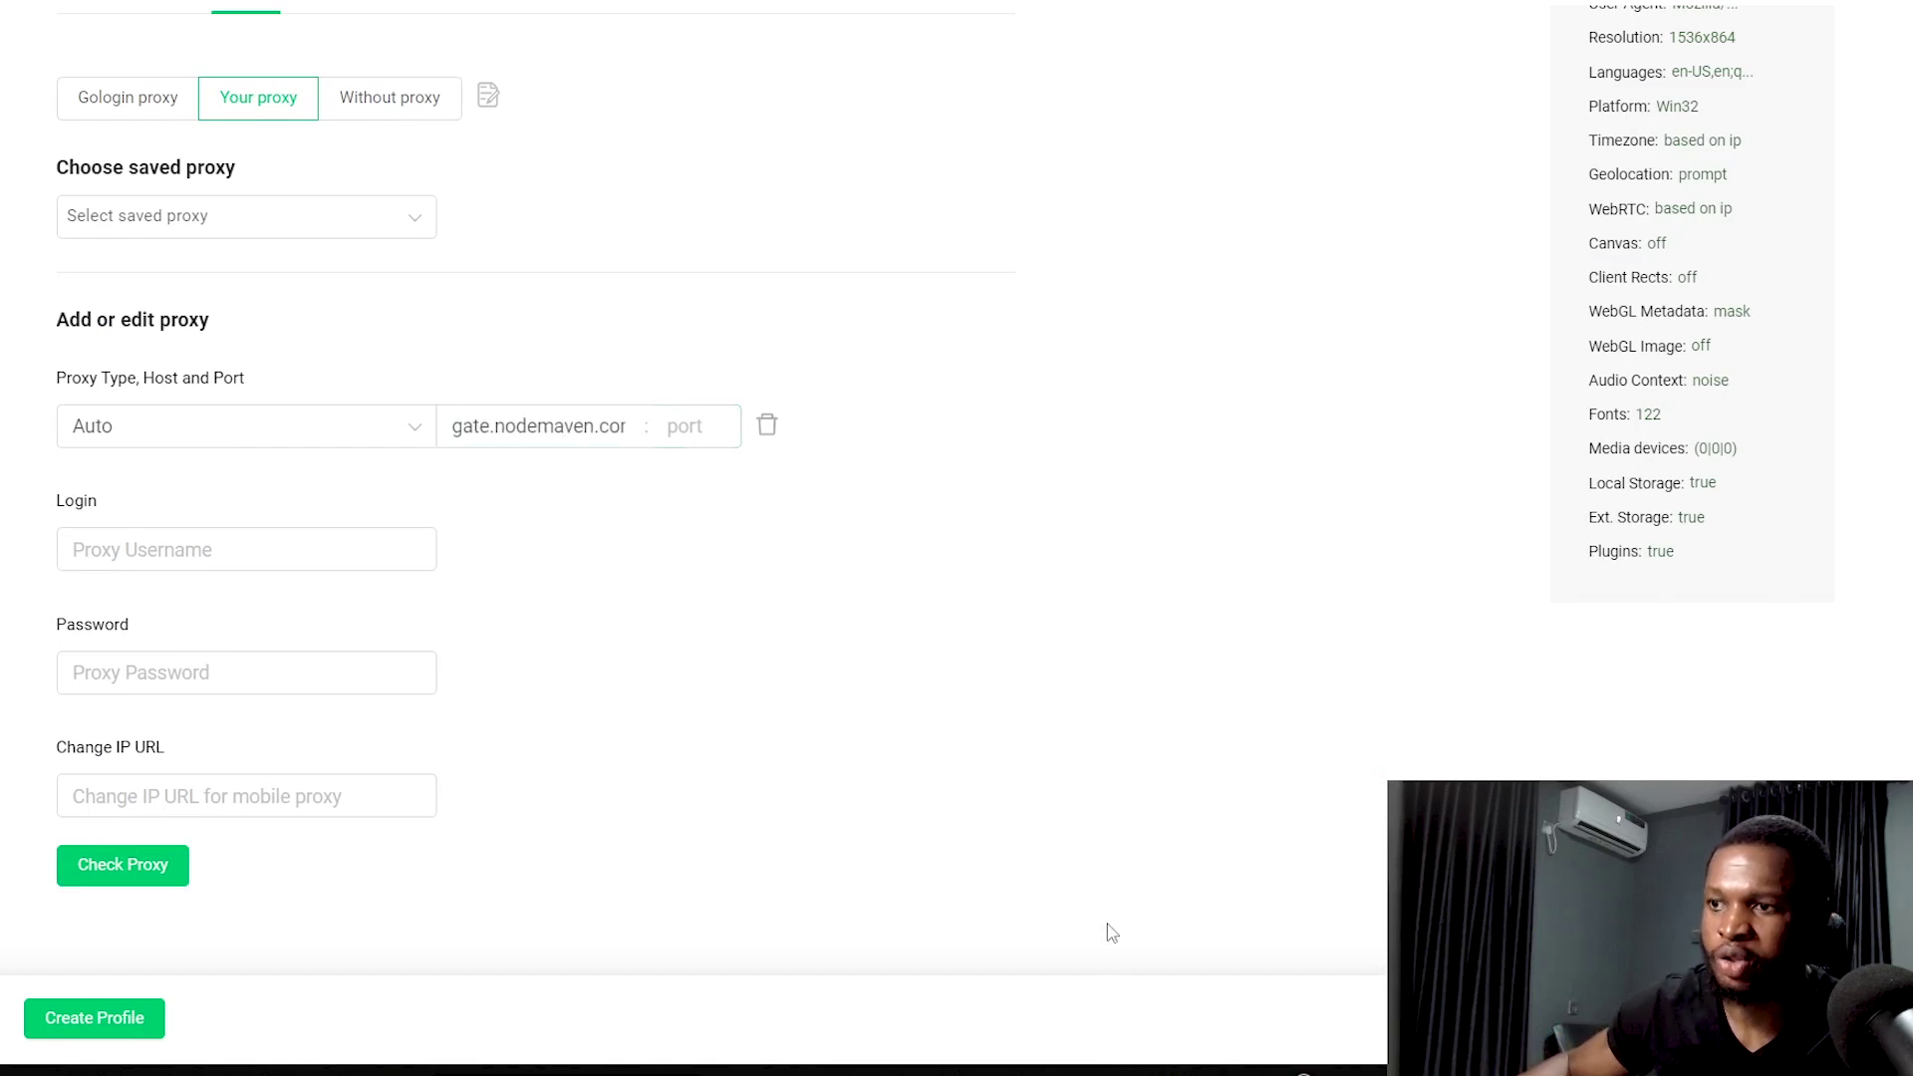
pyautogui.hotkey('alt', 'Tab')
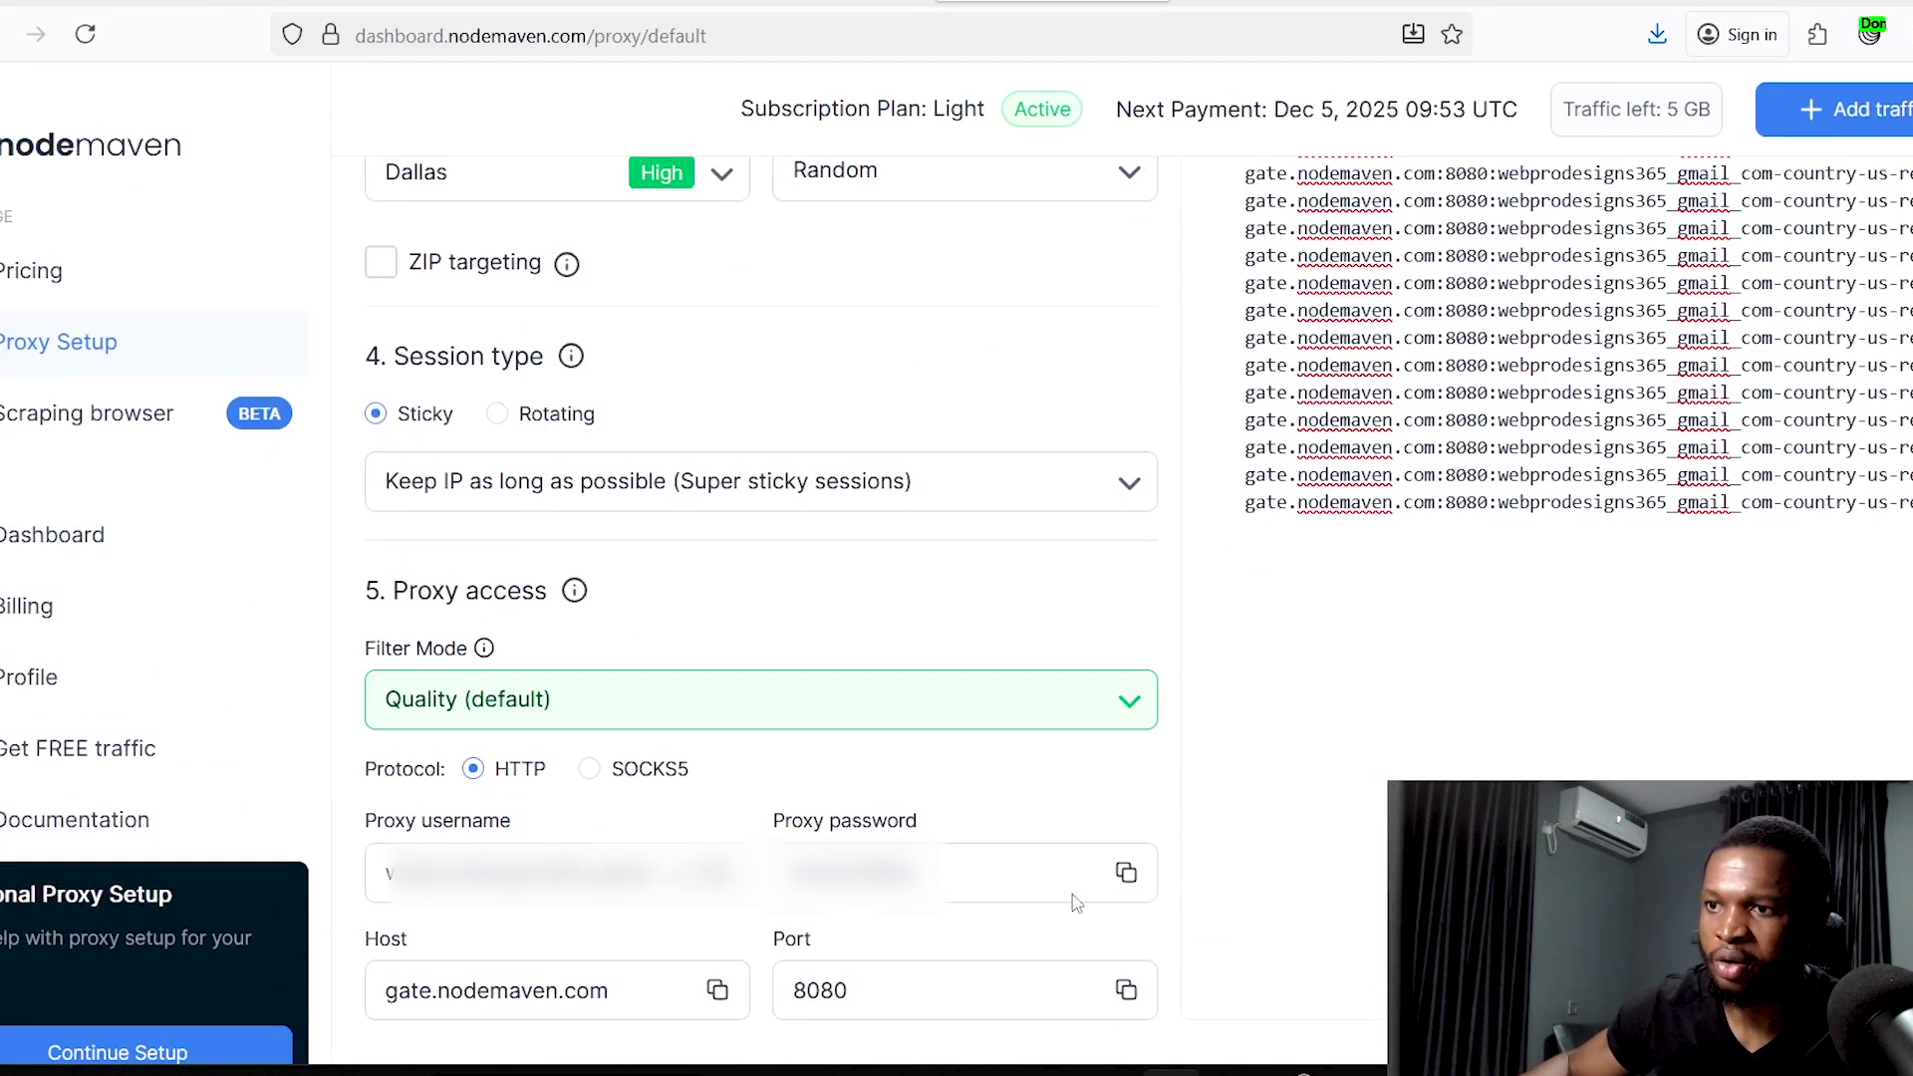
pyautogui.click(1126, 989)
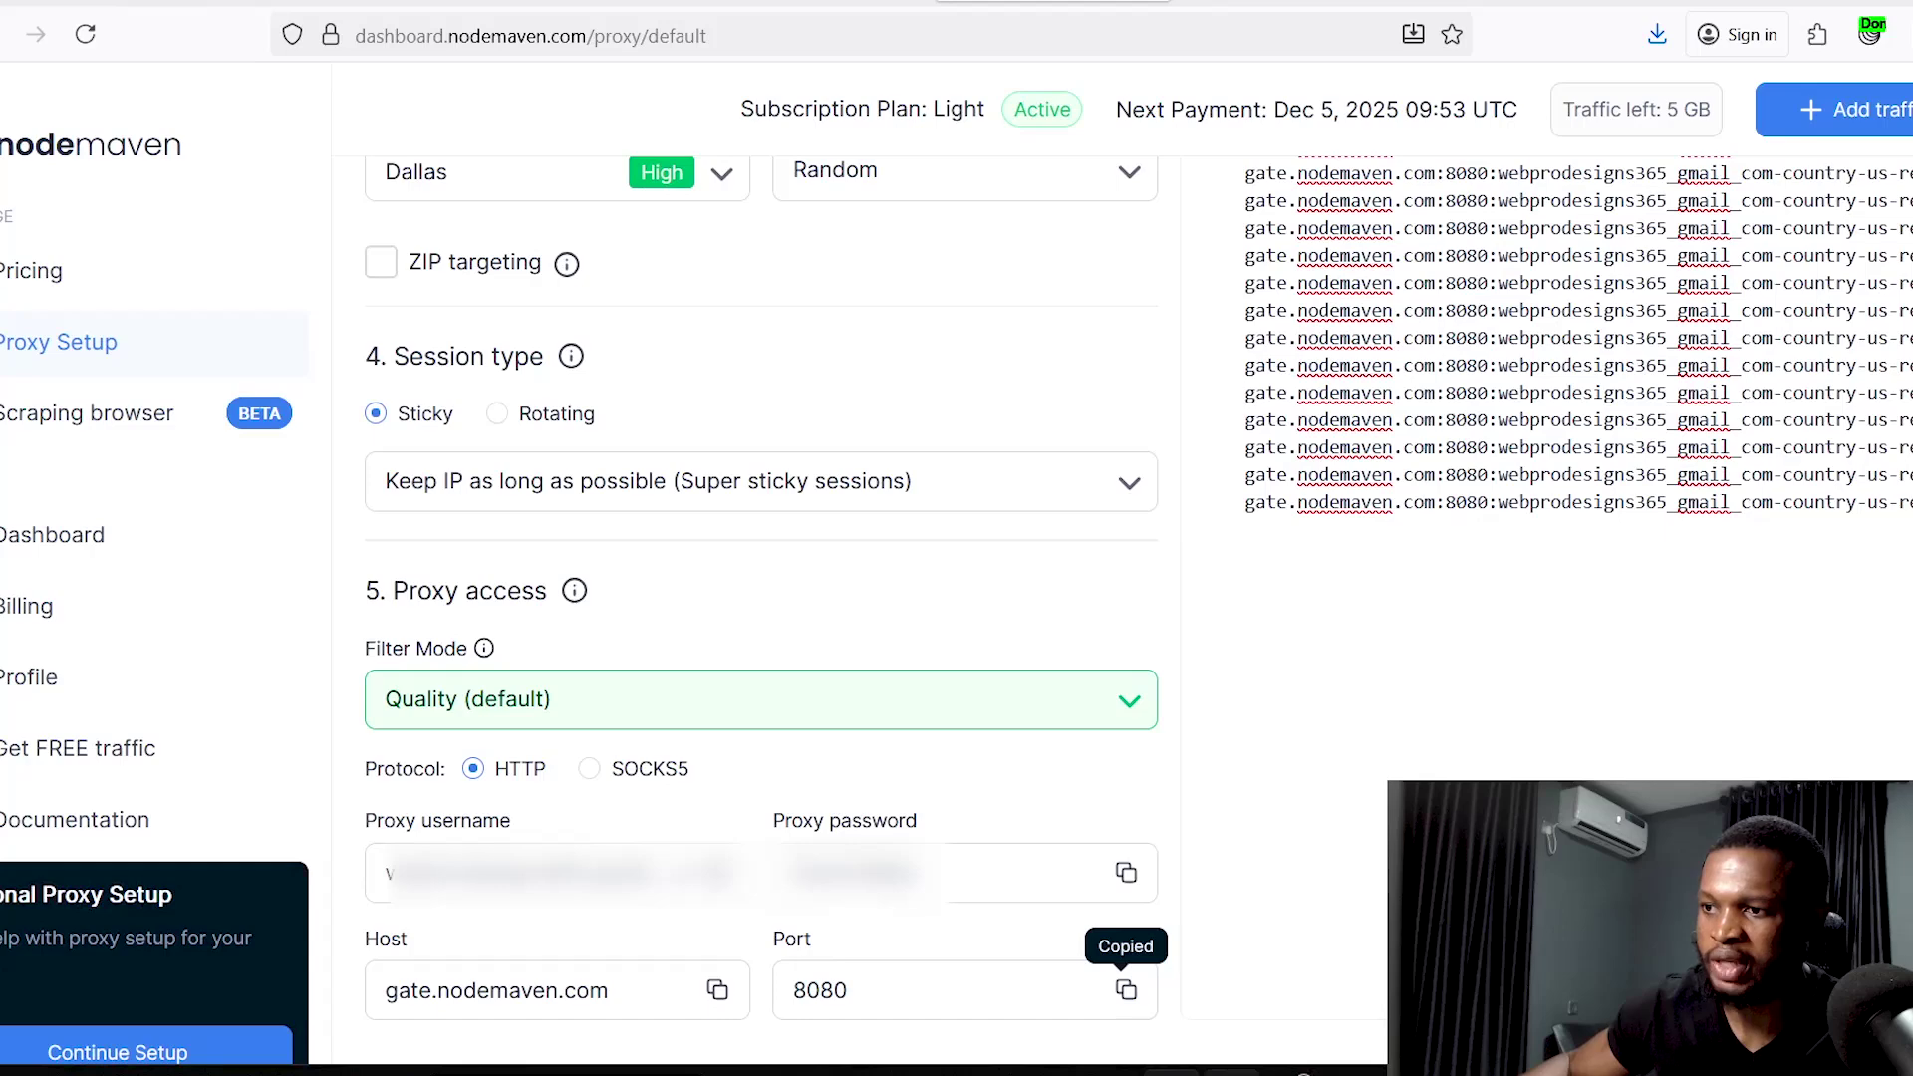
pyautogui.hotkey('alt', 'Tab')
pyautogui.click(672, 432)
pyautogui.hotkey('ctrl', 'v')
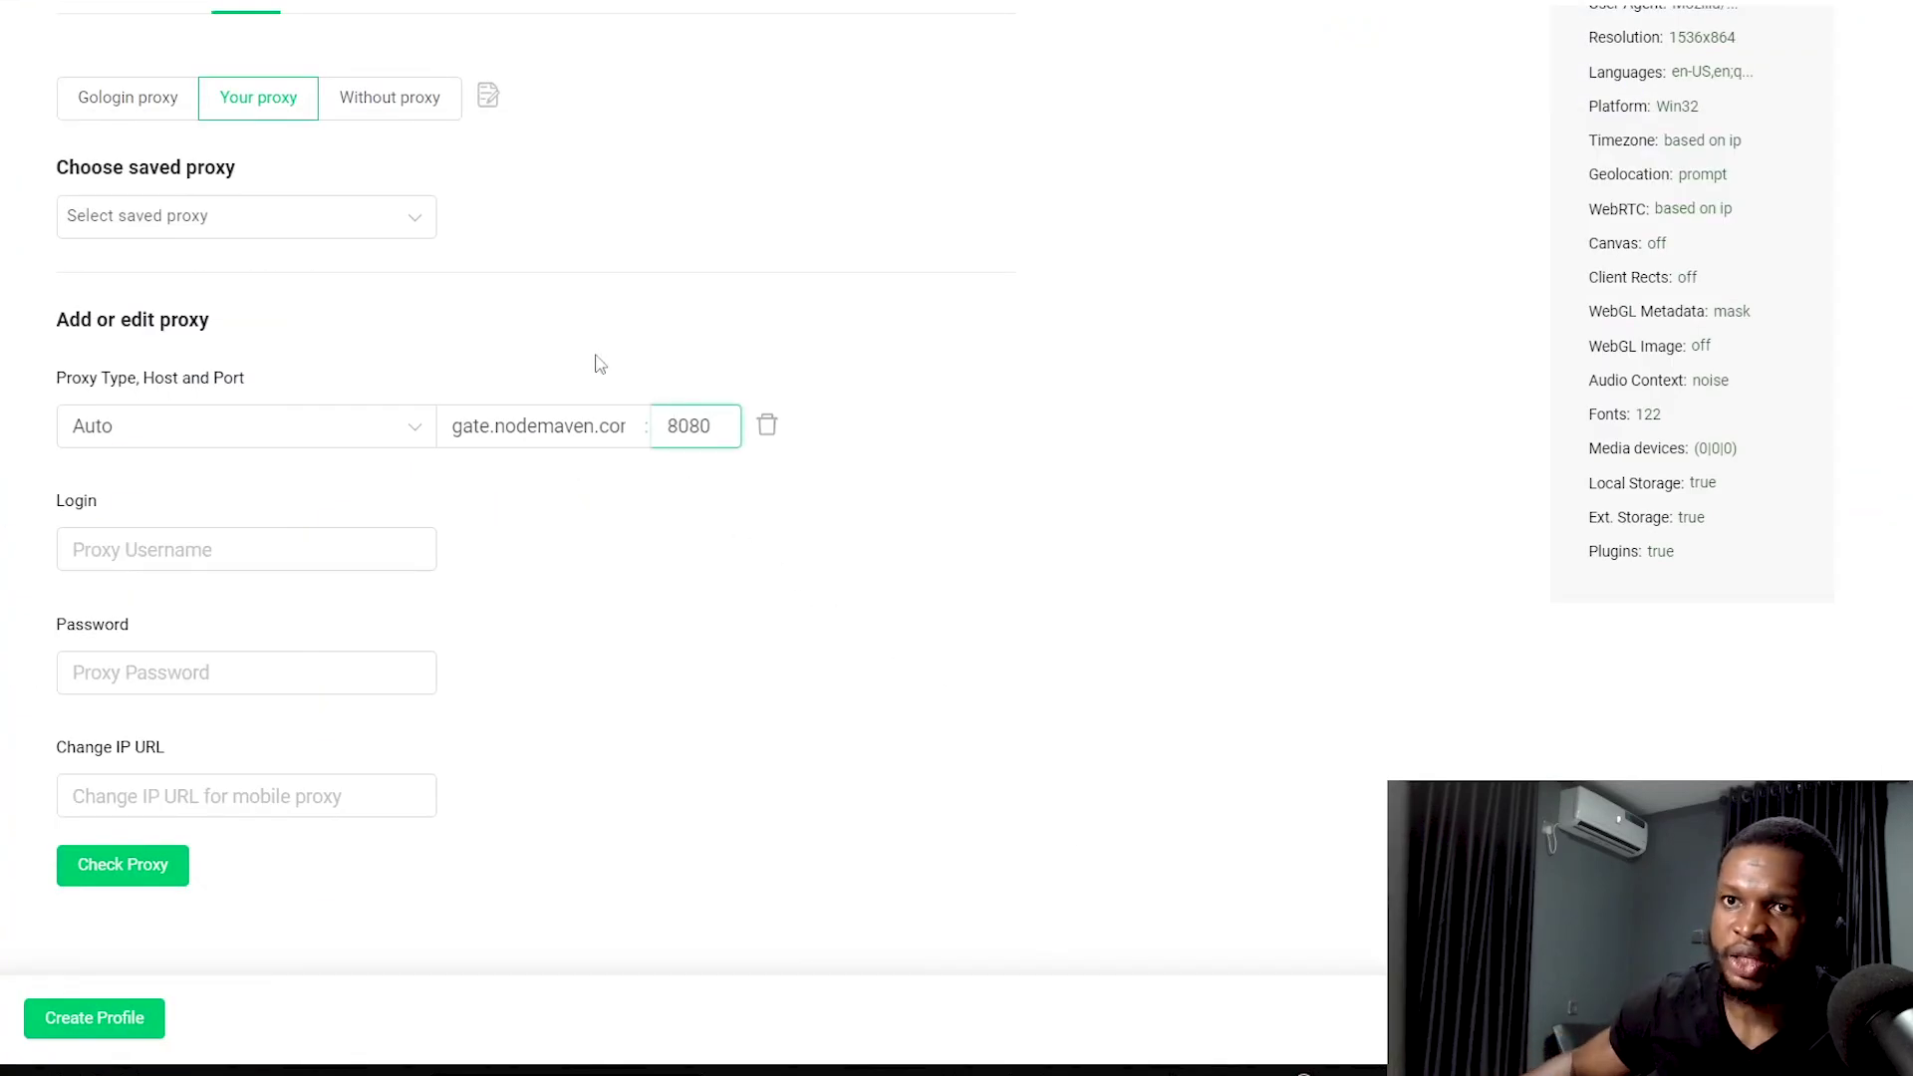
# Step: Bring over the NodeMaven proxy login and password, then run Check Proxy
pyautogui.click(189, 550)
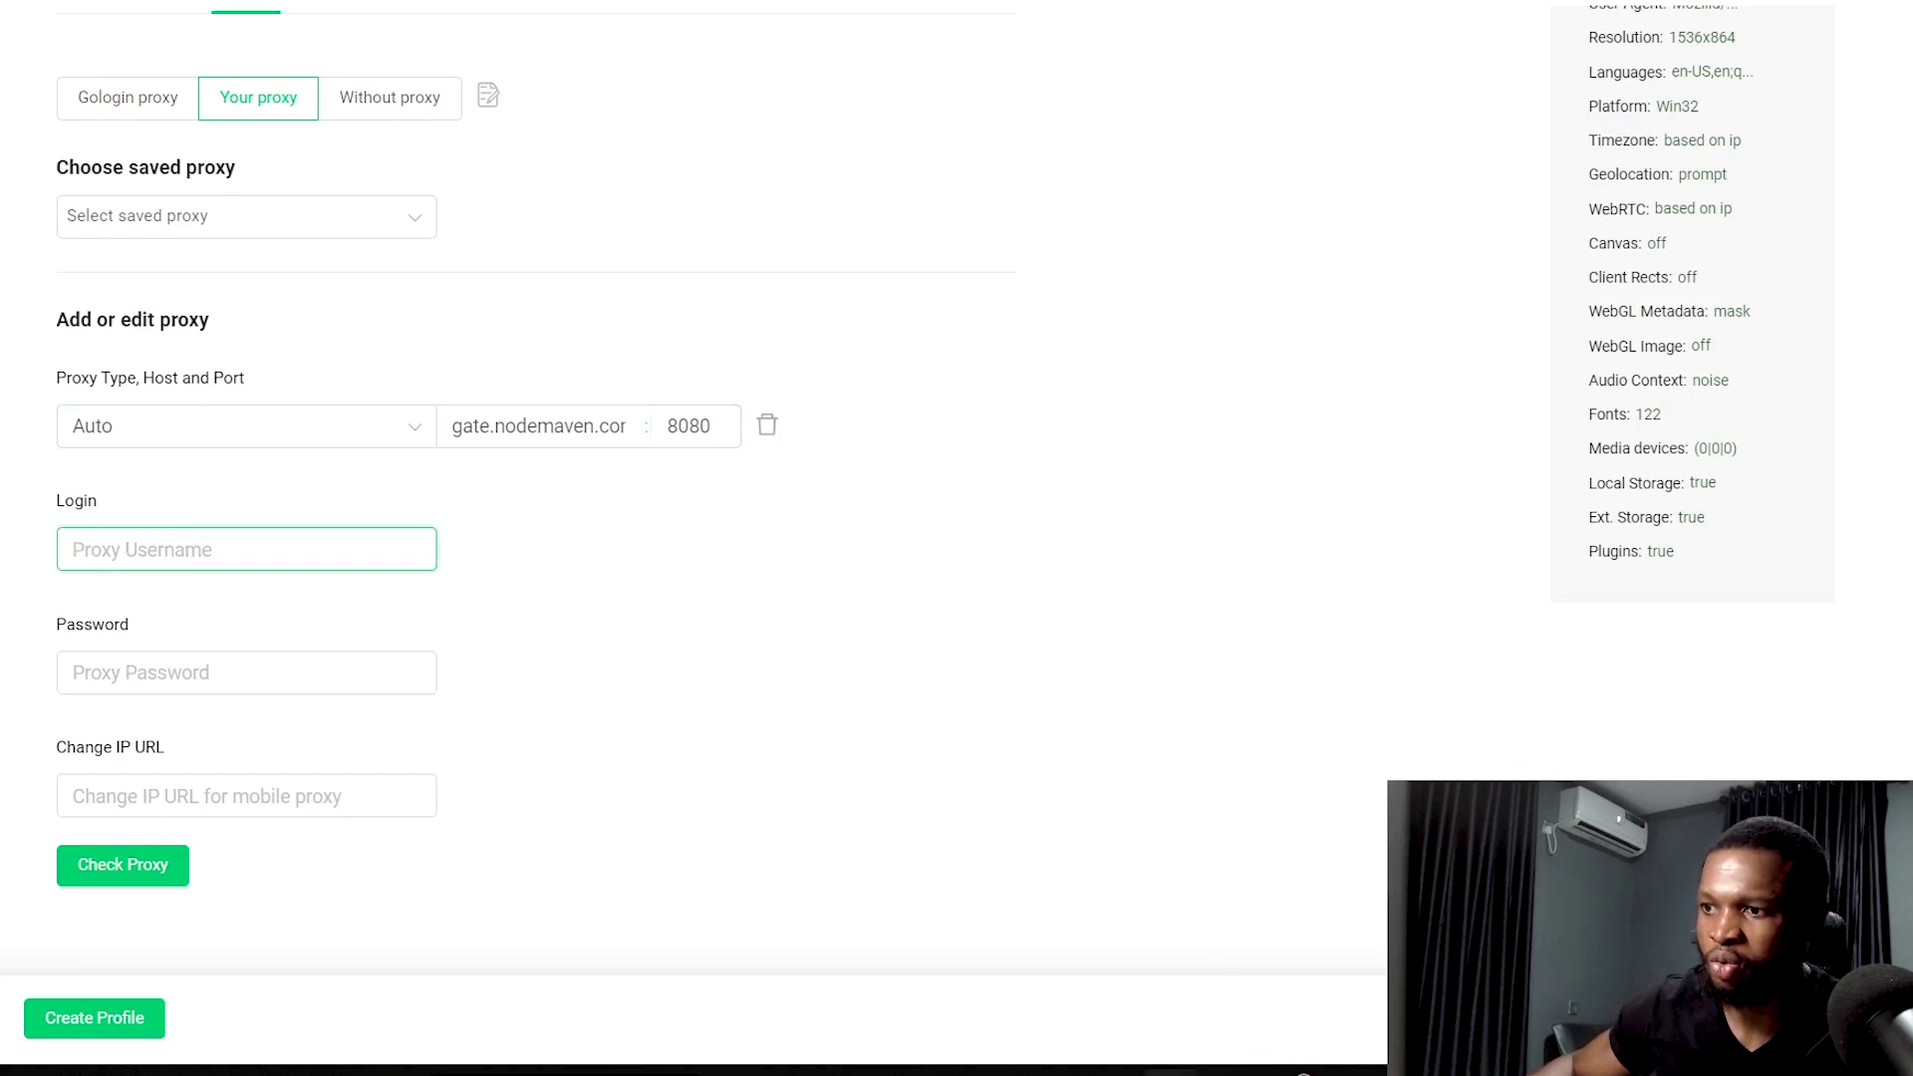
pyautogui.hotkey('alt', 'Tab')
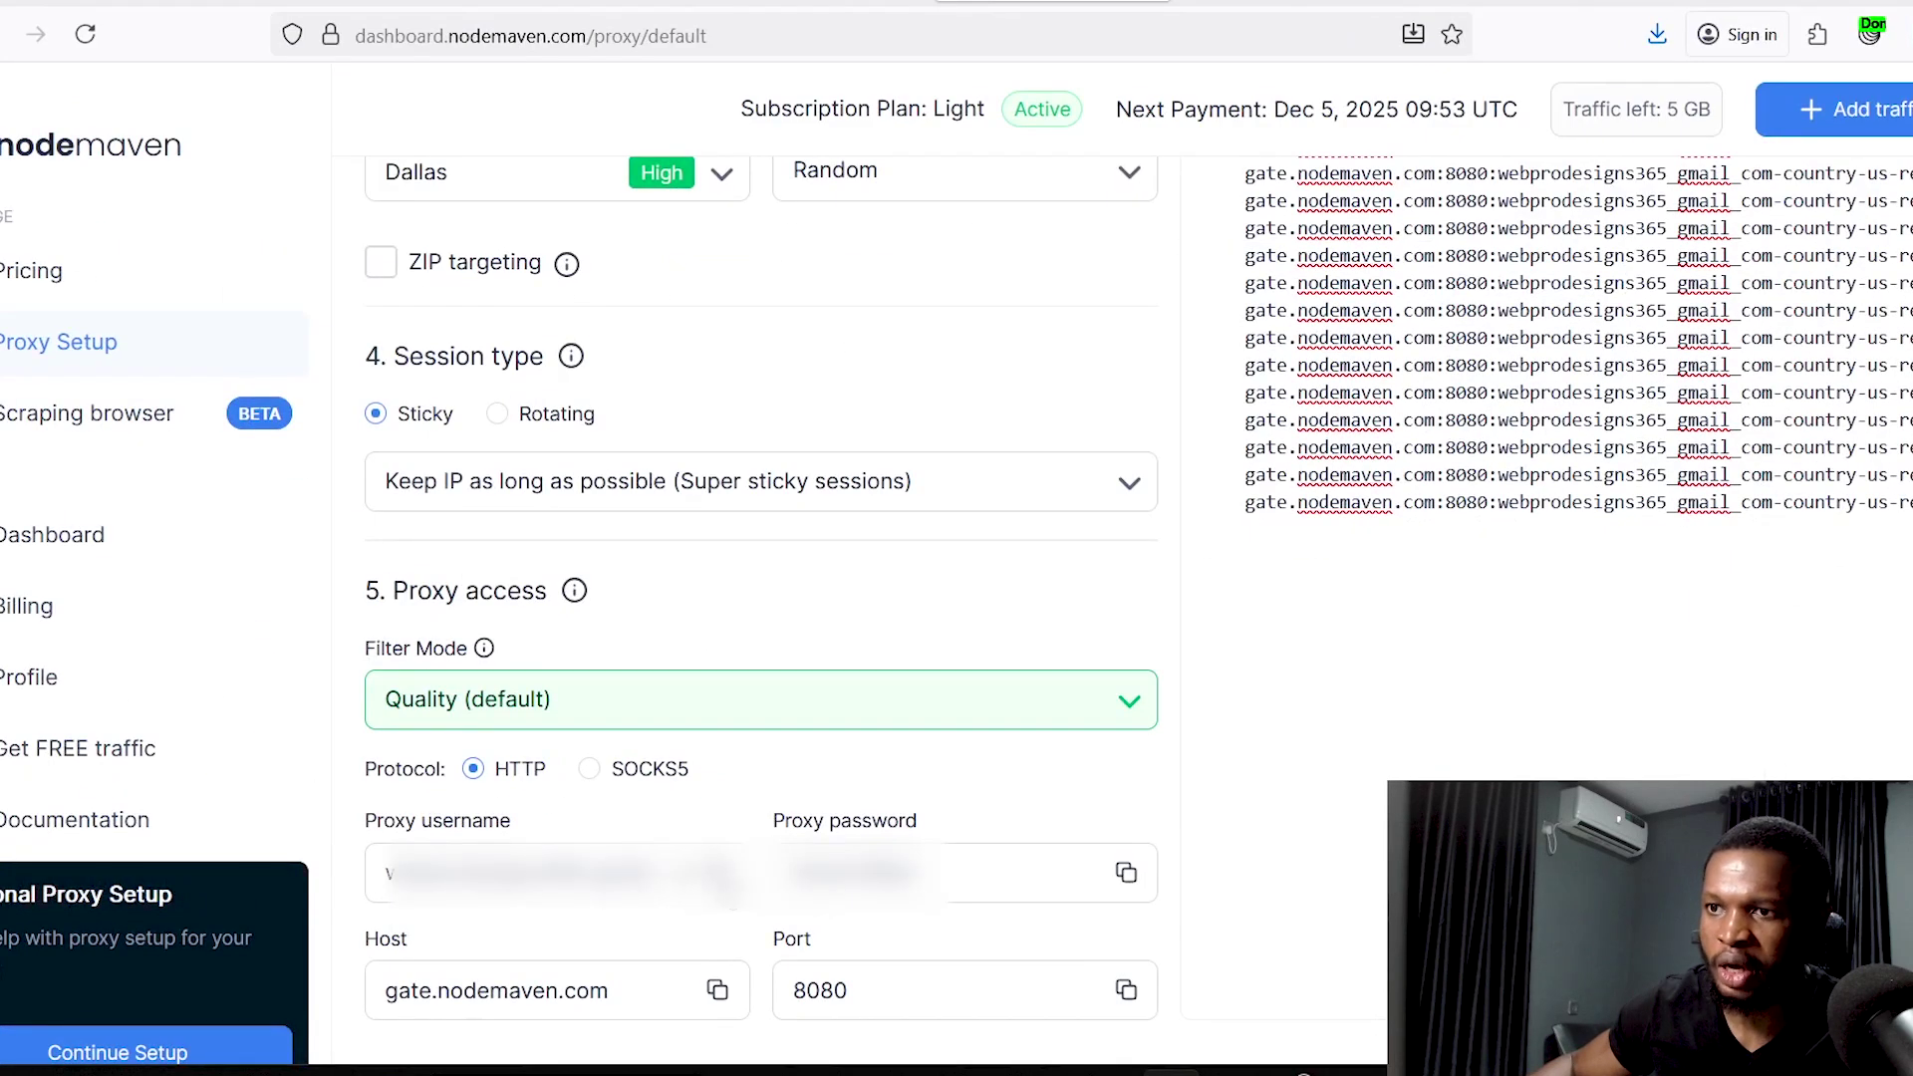
pyautogui.click(718, 873)
pyautogui.hotkey('alt', 'Tab')
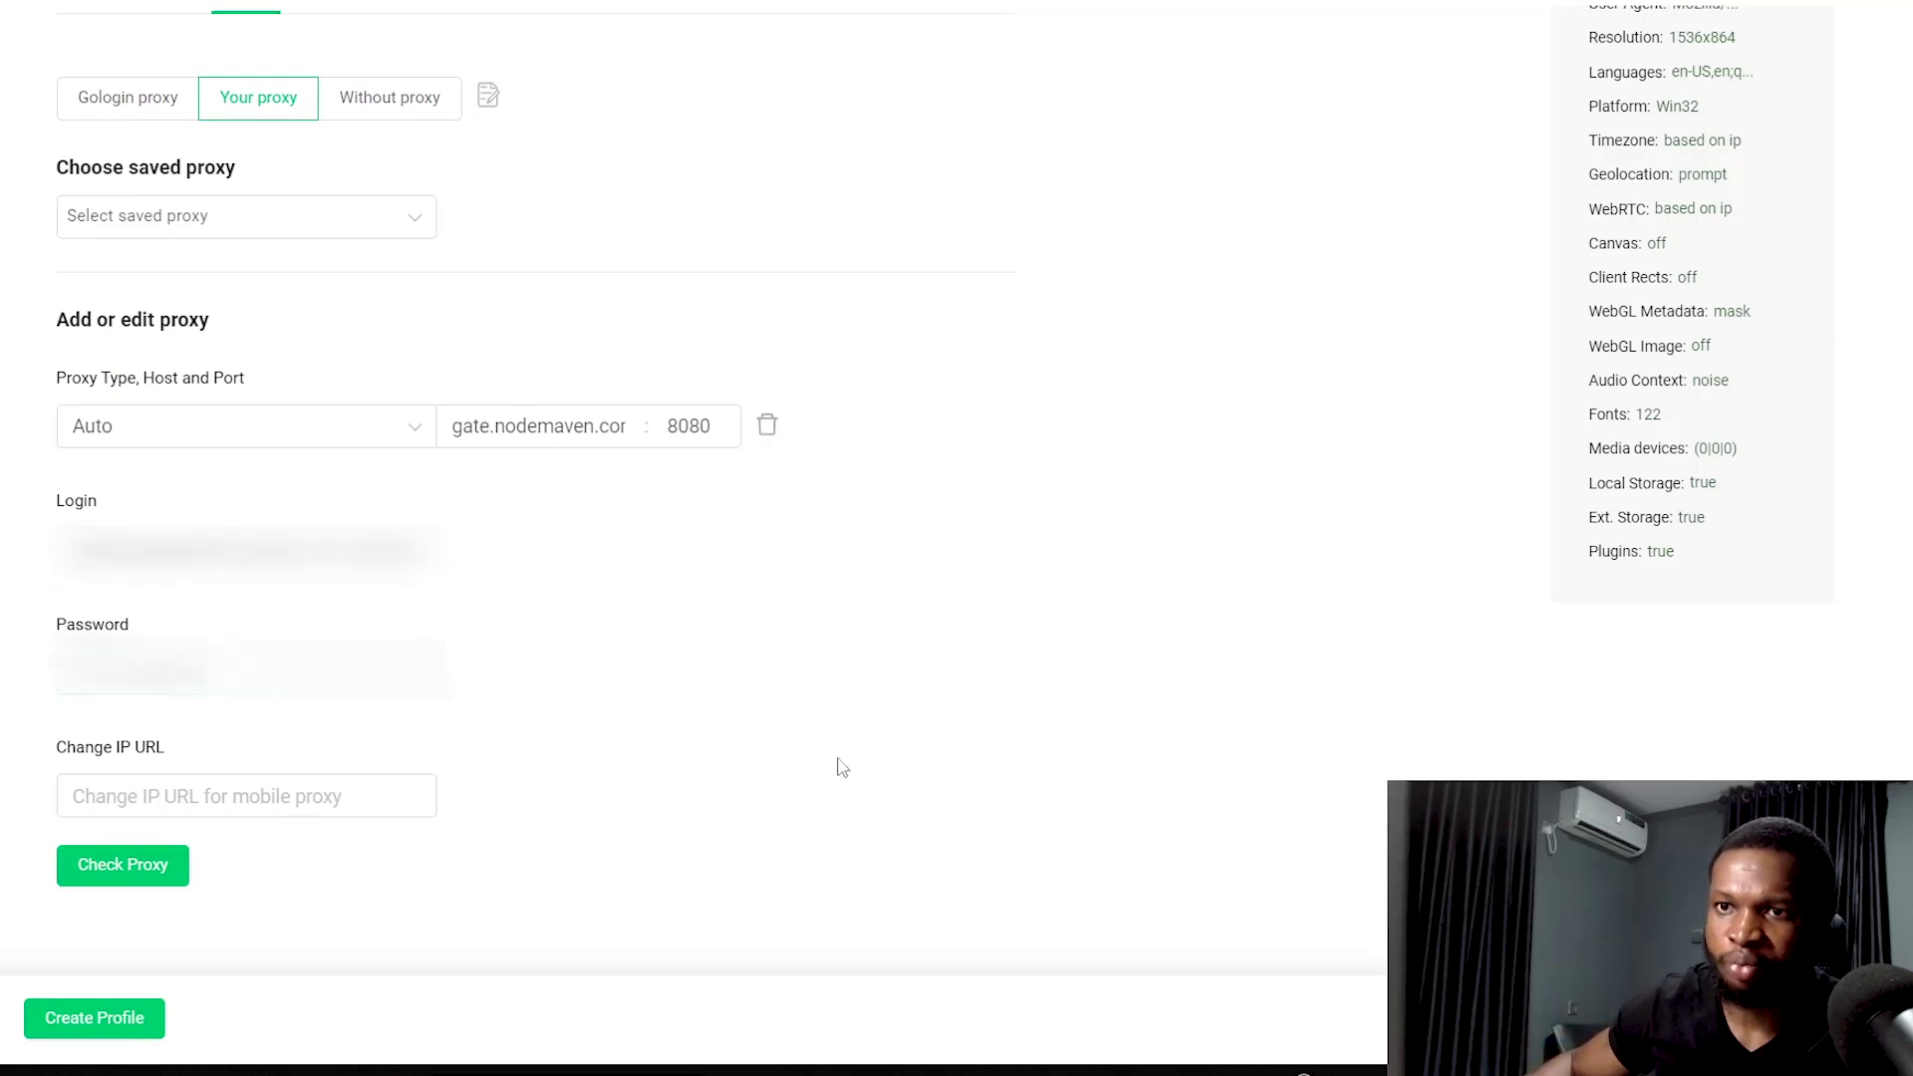
pyautogui.hotkey('alt', 'Tab')
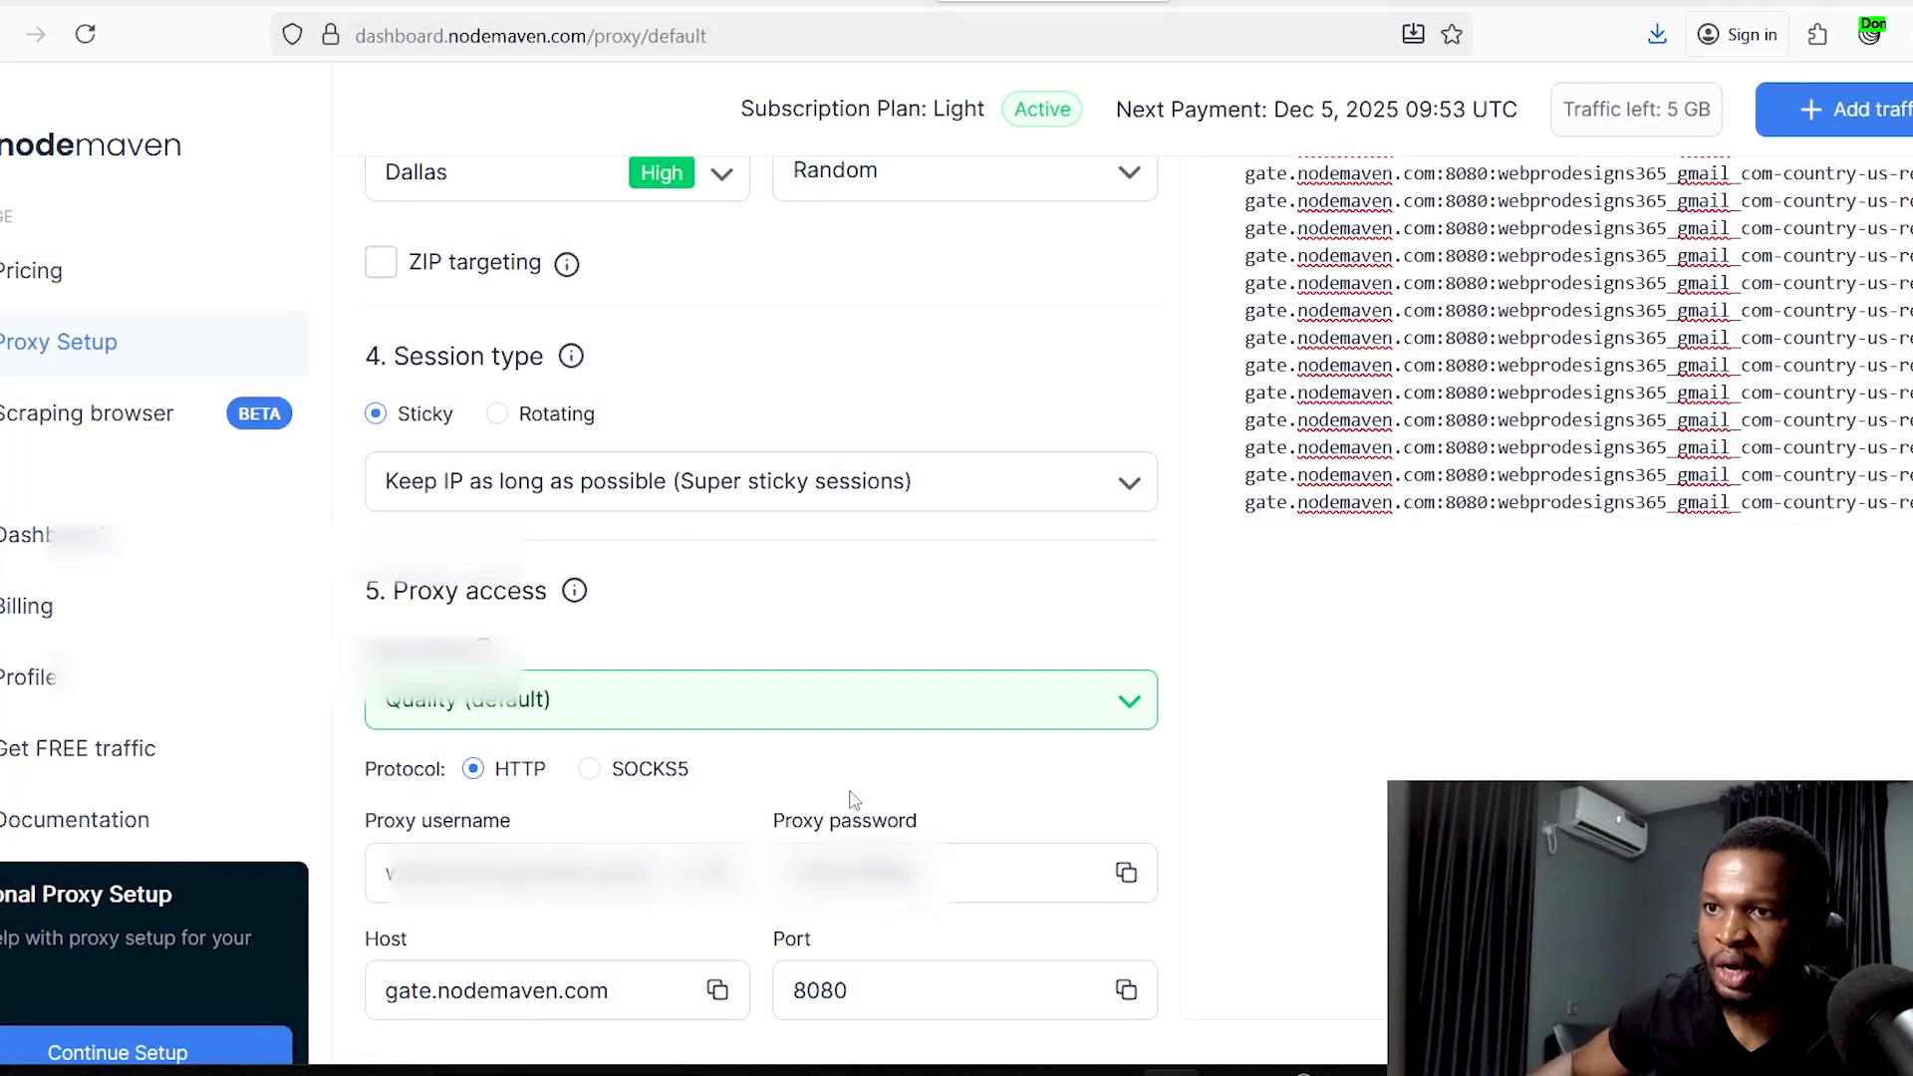
pyautogui.click(1126, 876)
pyautogui.hotkey('alt', 'Tab')
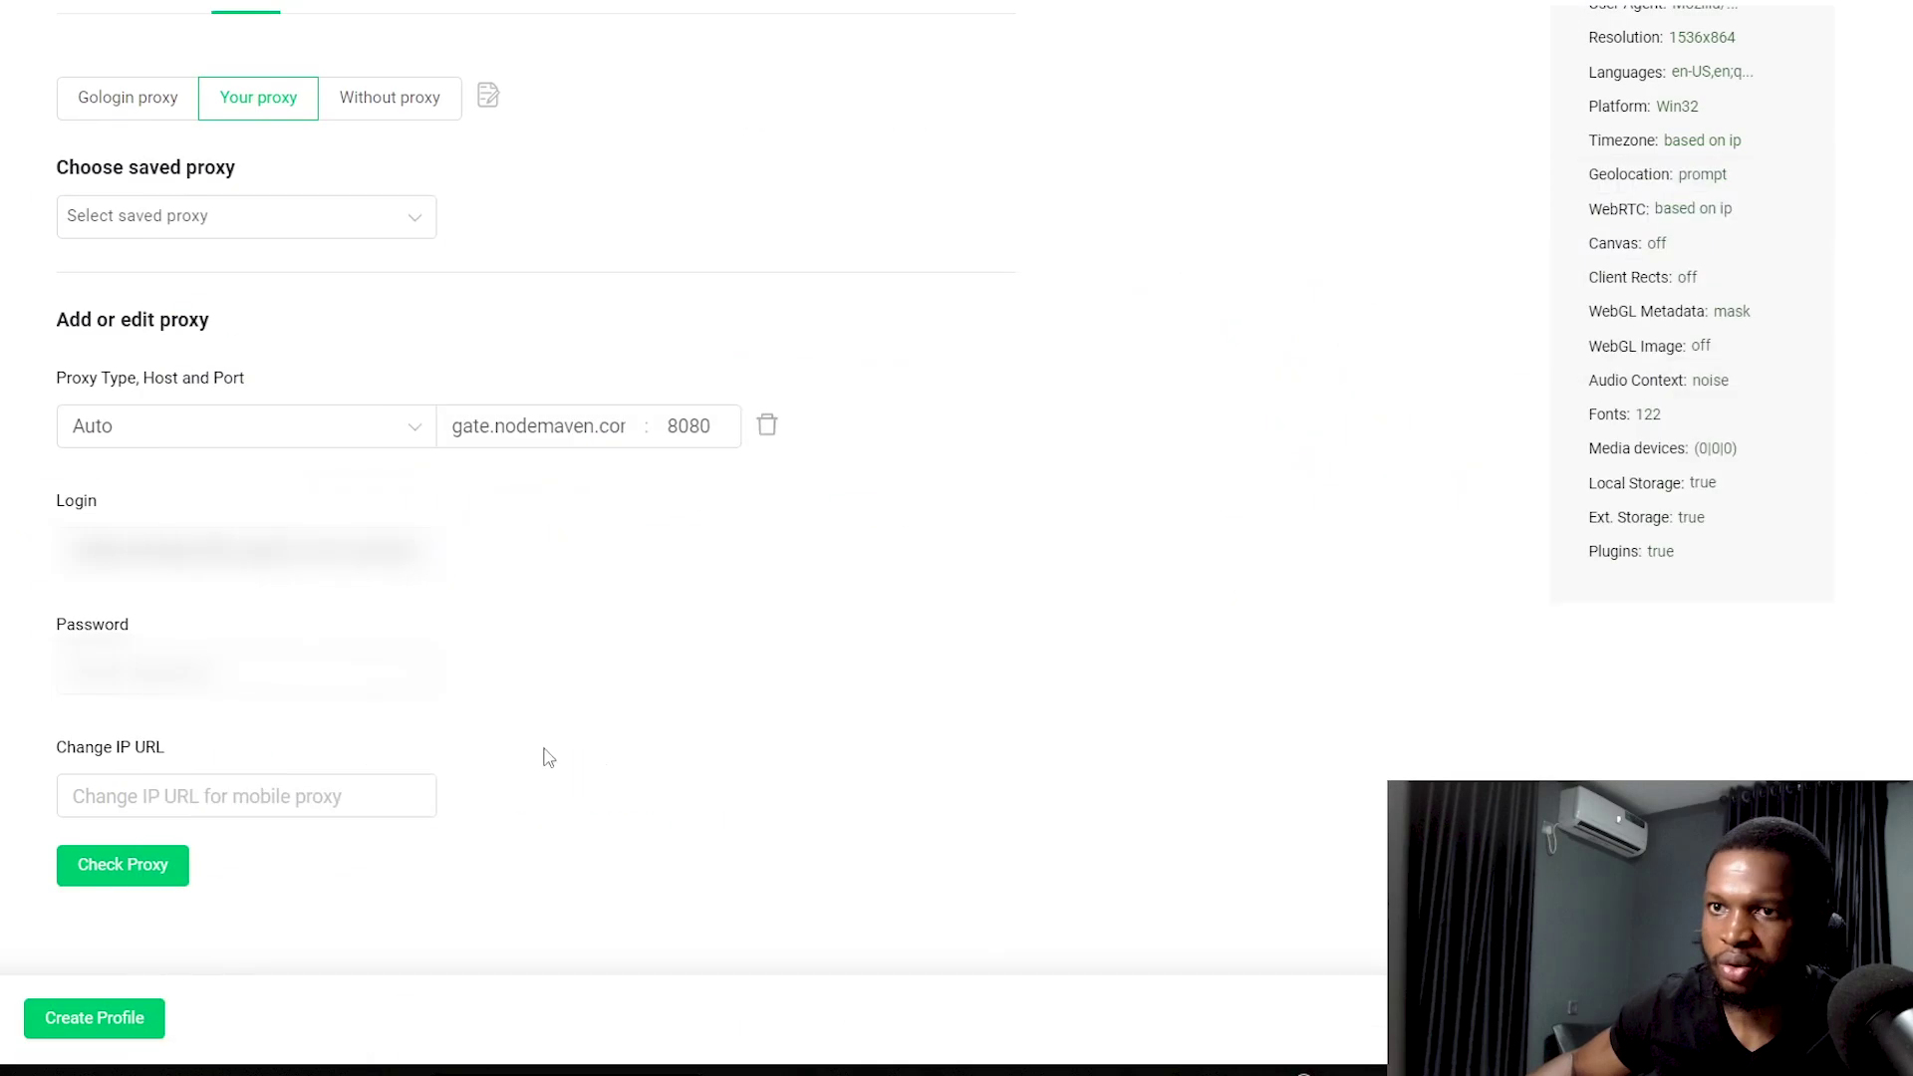
pyautogui.hotkey('ctrl', 'a')
pyautogui.hotkey('ctrl', 'v')
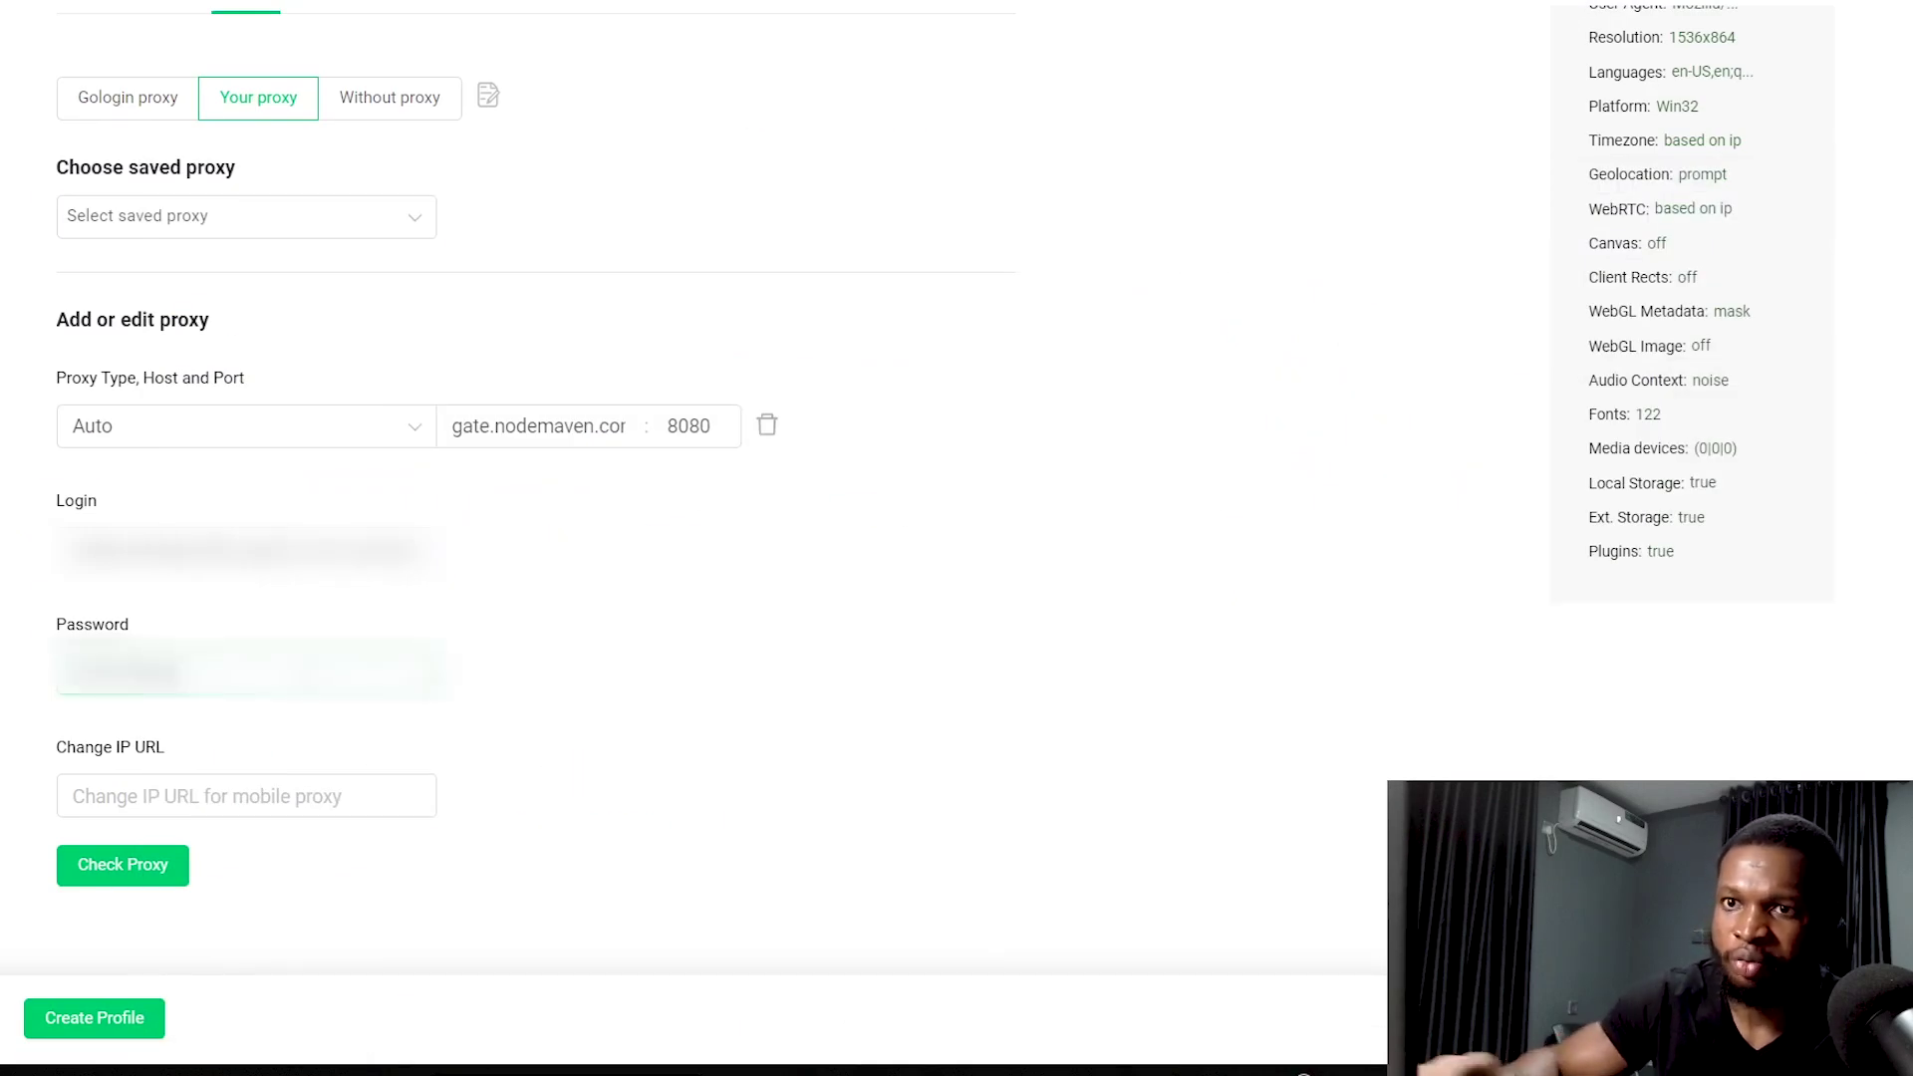
pyautogui.click(583, 689)
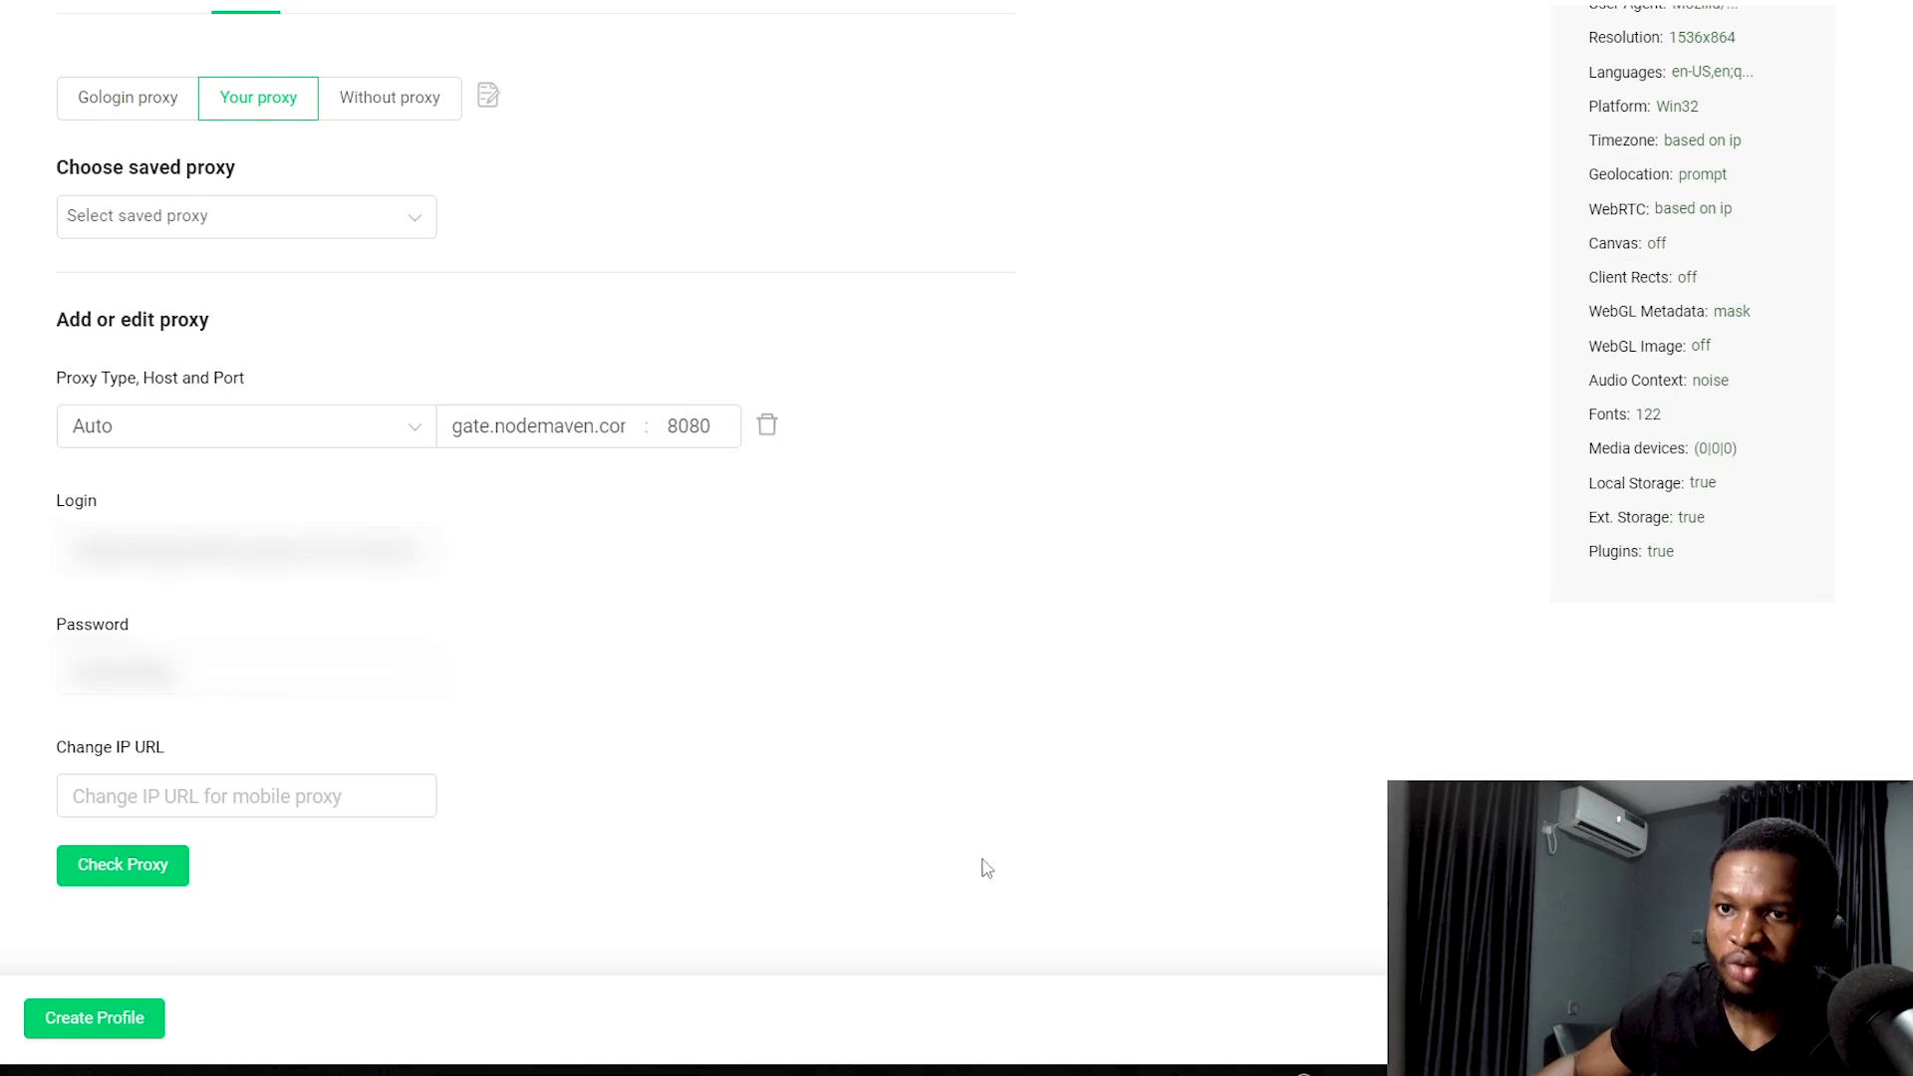
pyautogui.click(119, 875)
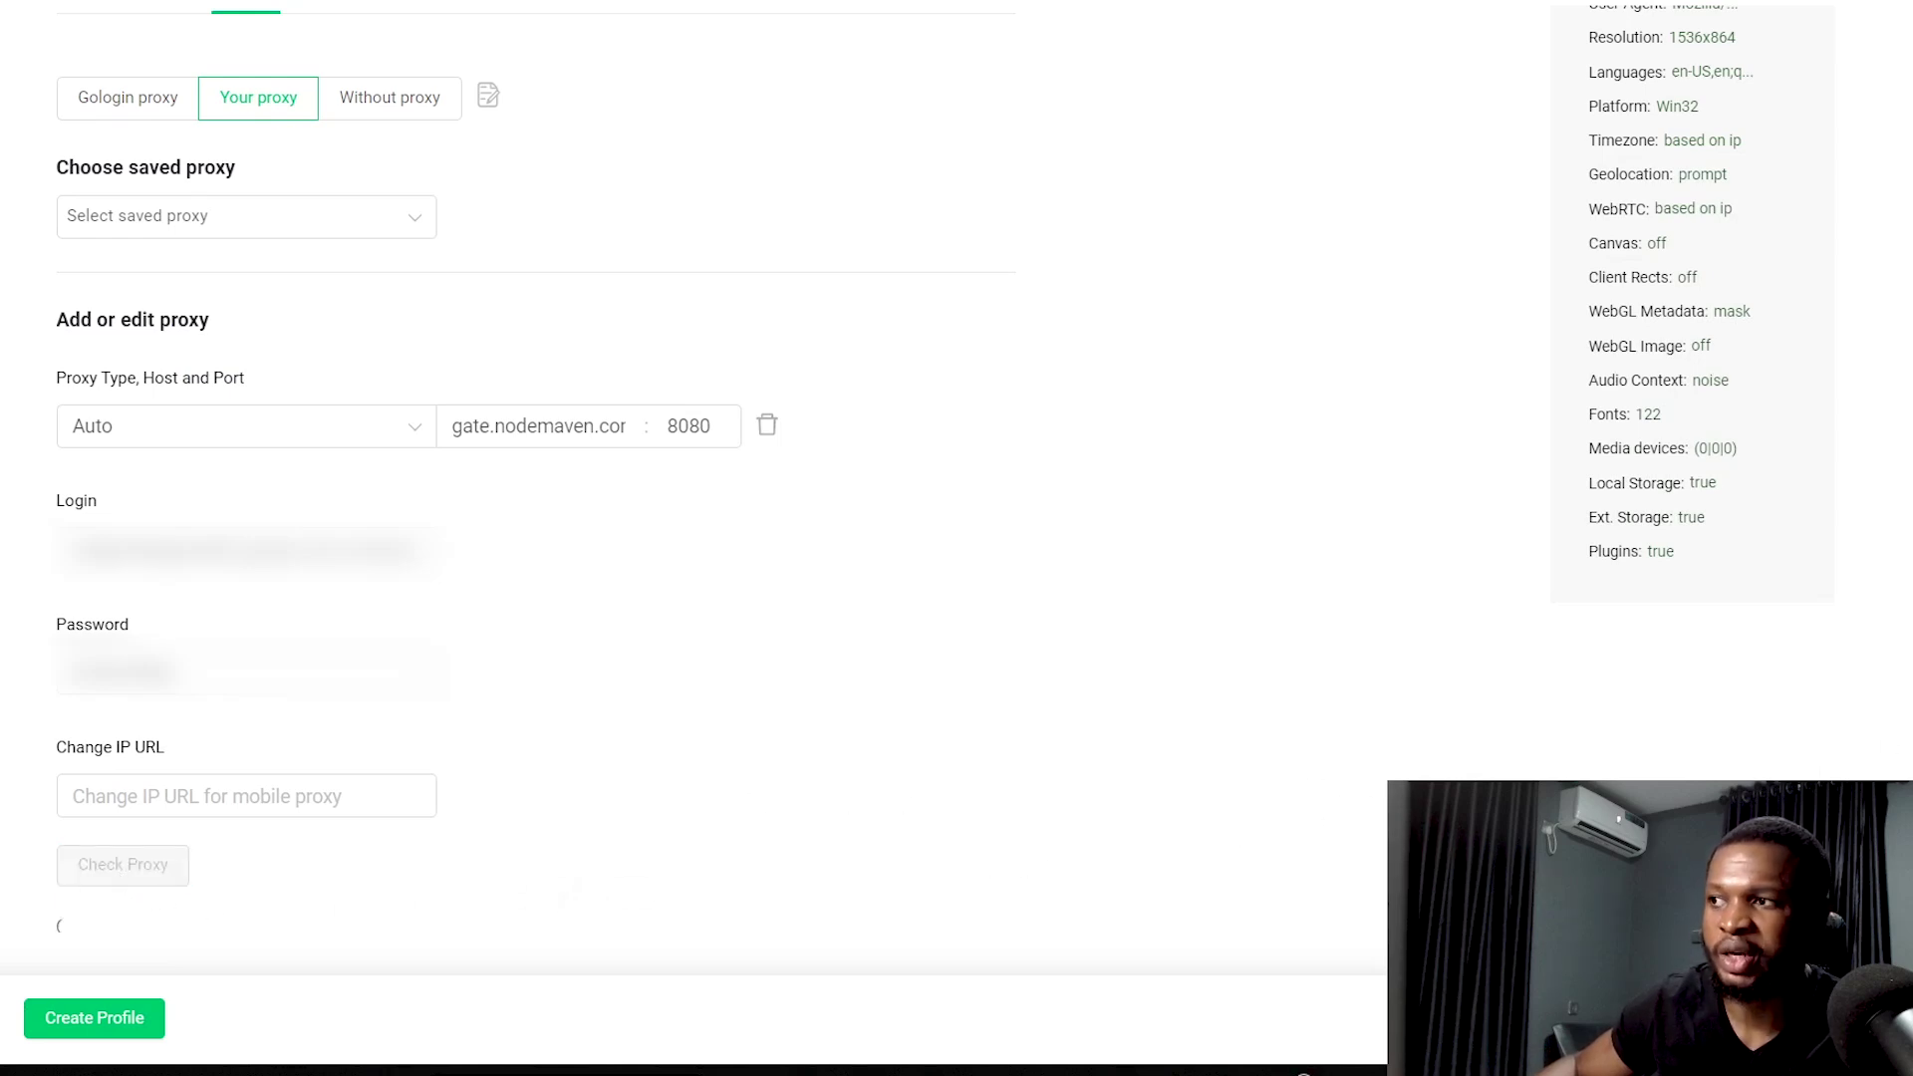
# Step: Create and run US - TEST PROFILE, maximizing its browser on a Google page via the US proxy
pyautogui.scroll(-2, 854, 820)
pyautogui.click(84, 1014)
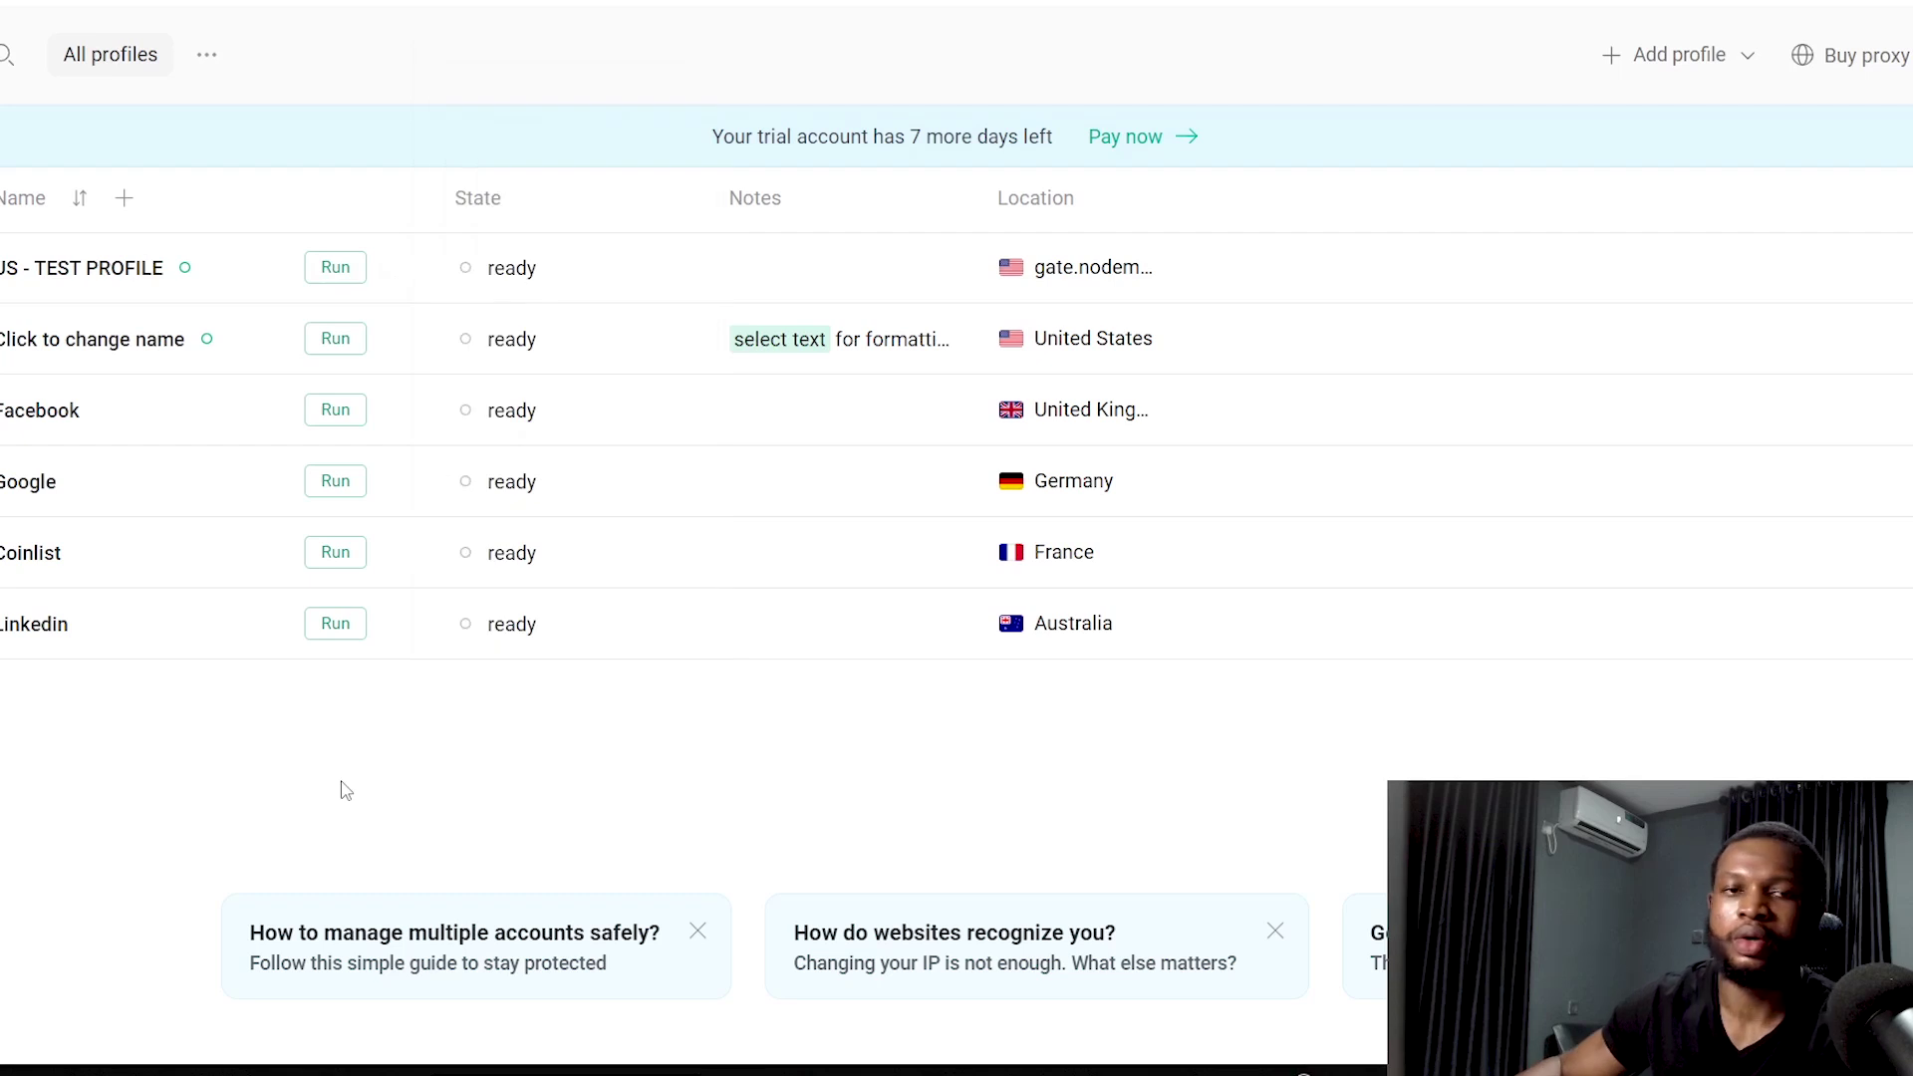
pyautogui.click(336, 269)
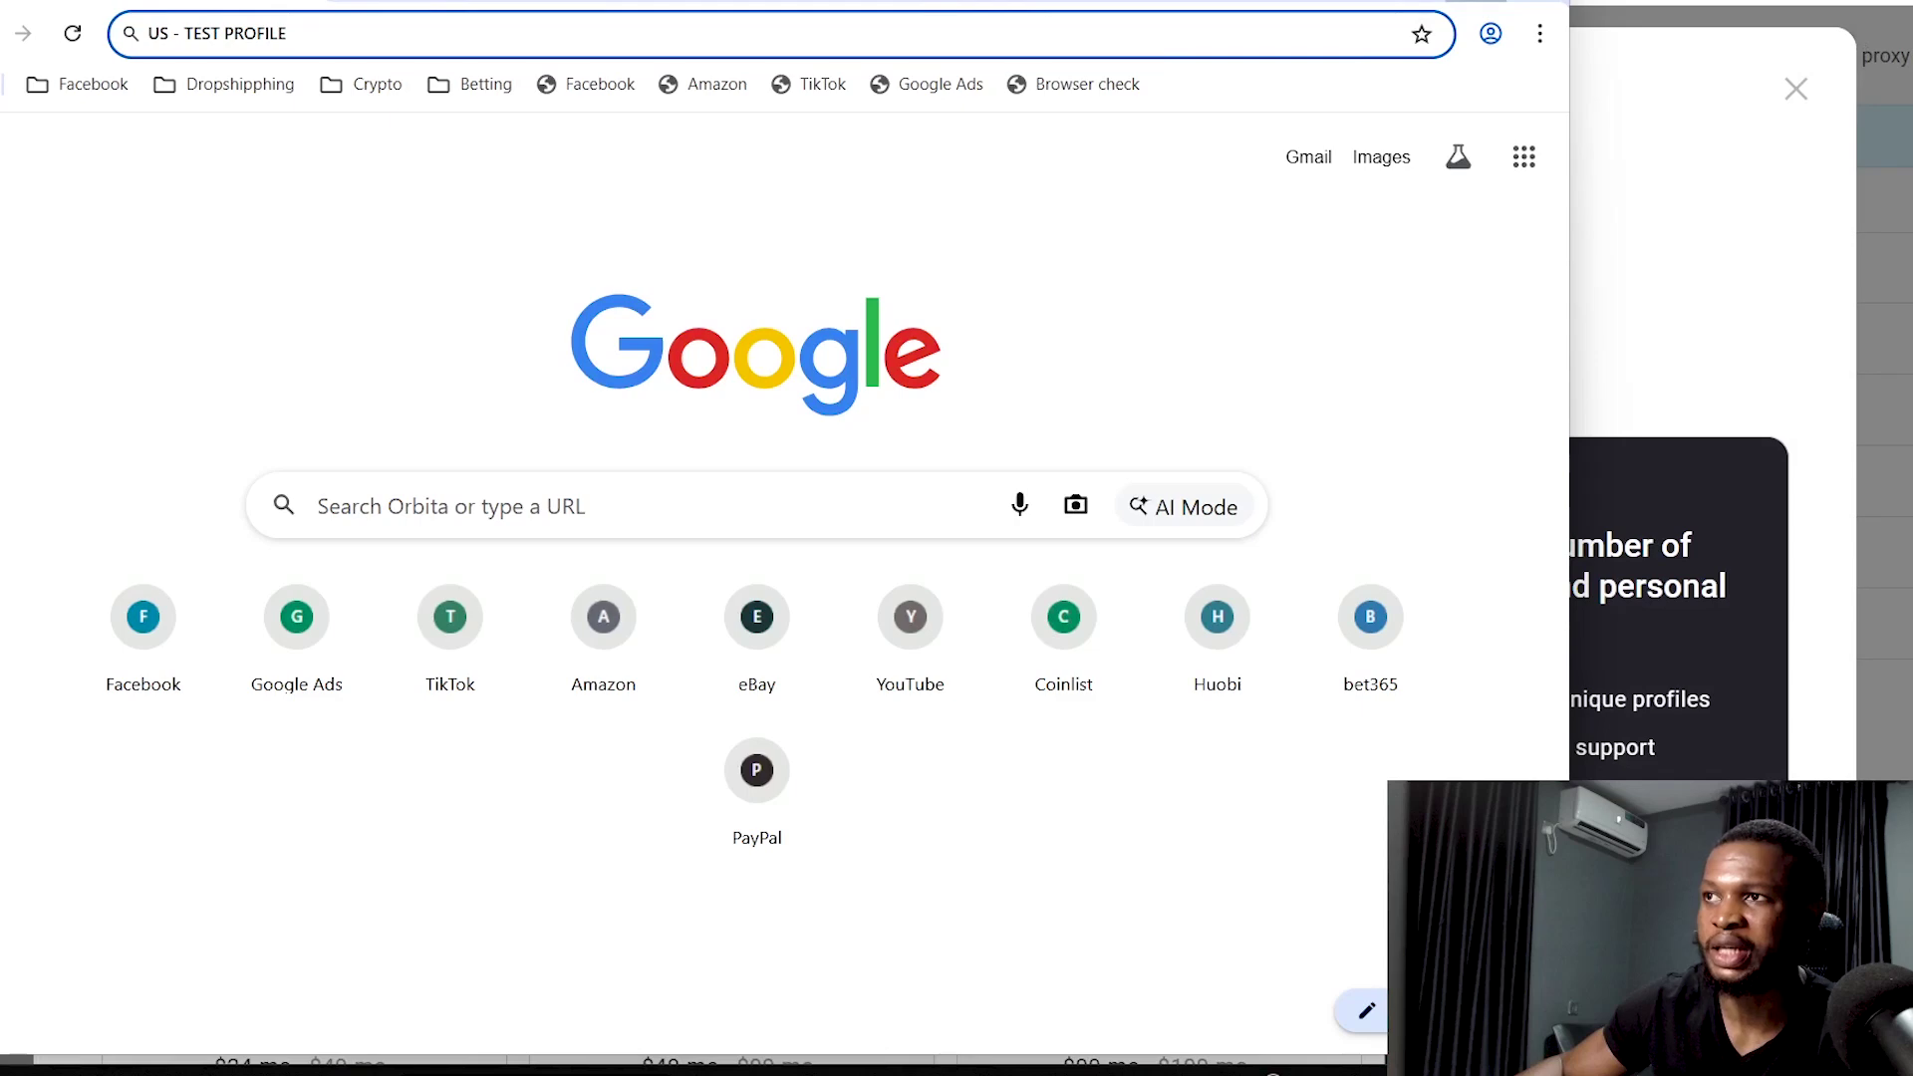
pyautogui.doubleClick(1375, 3)
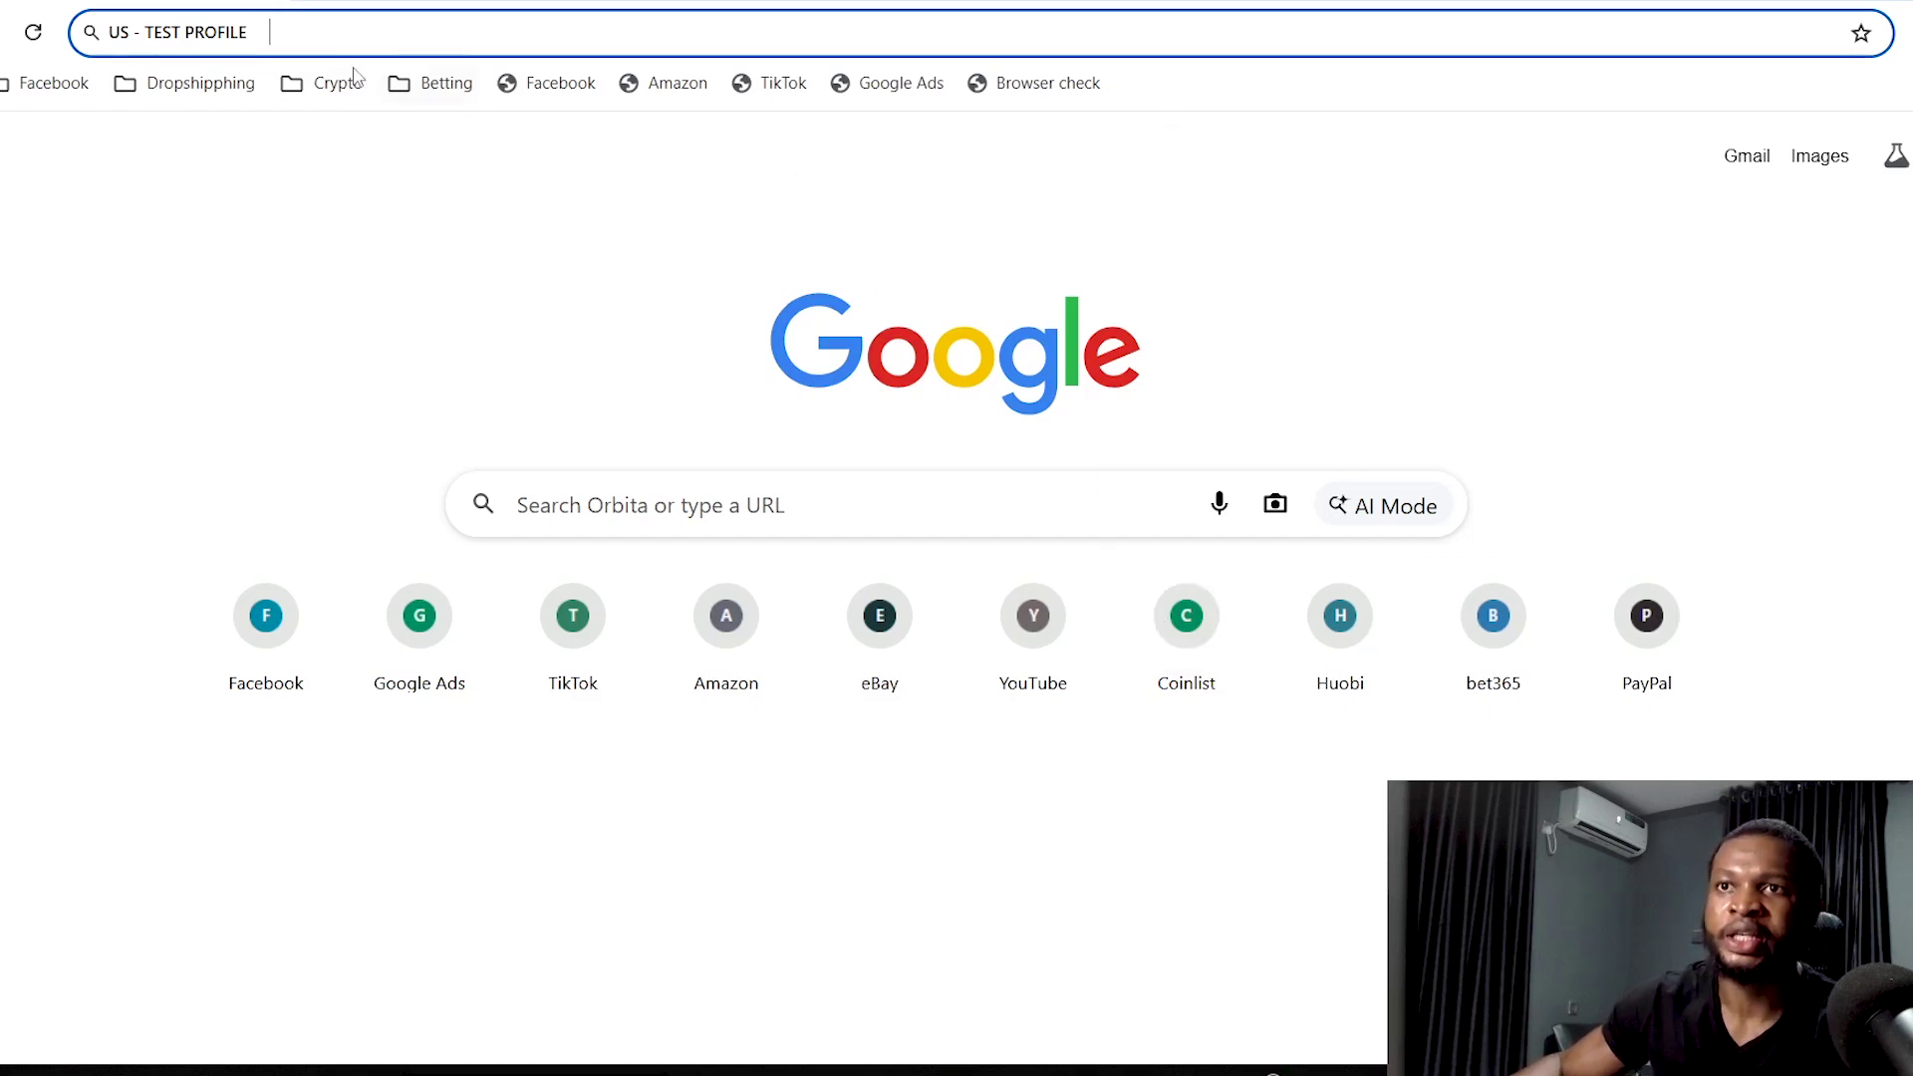
pyautogui.click(307, 34)
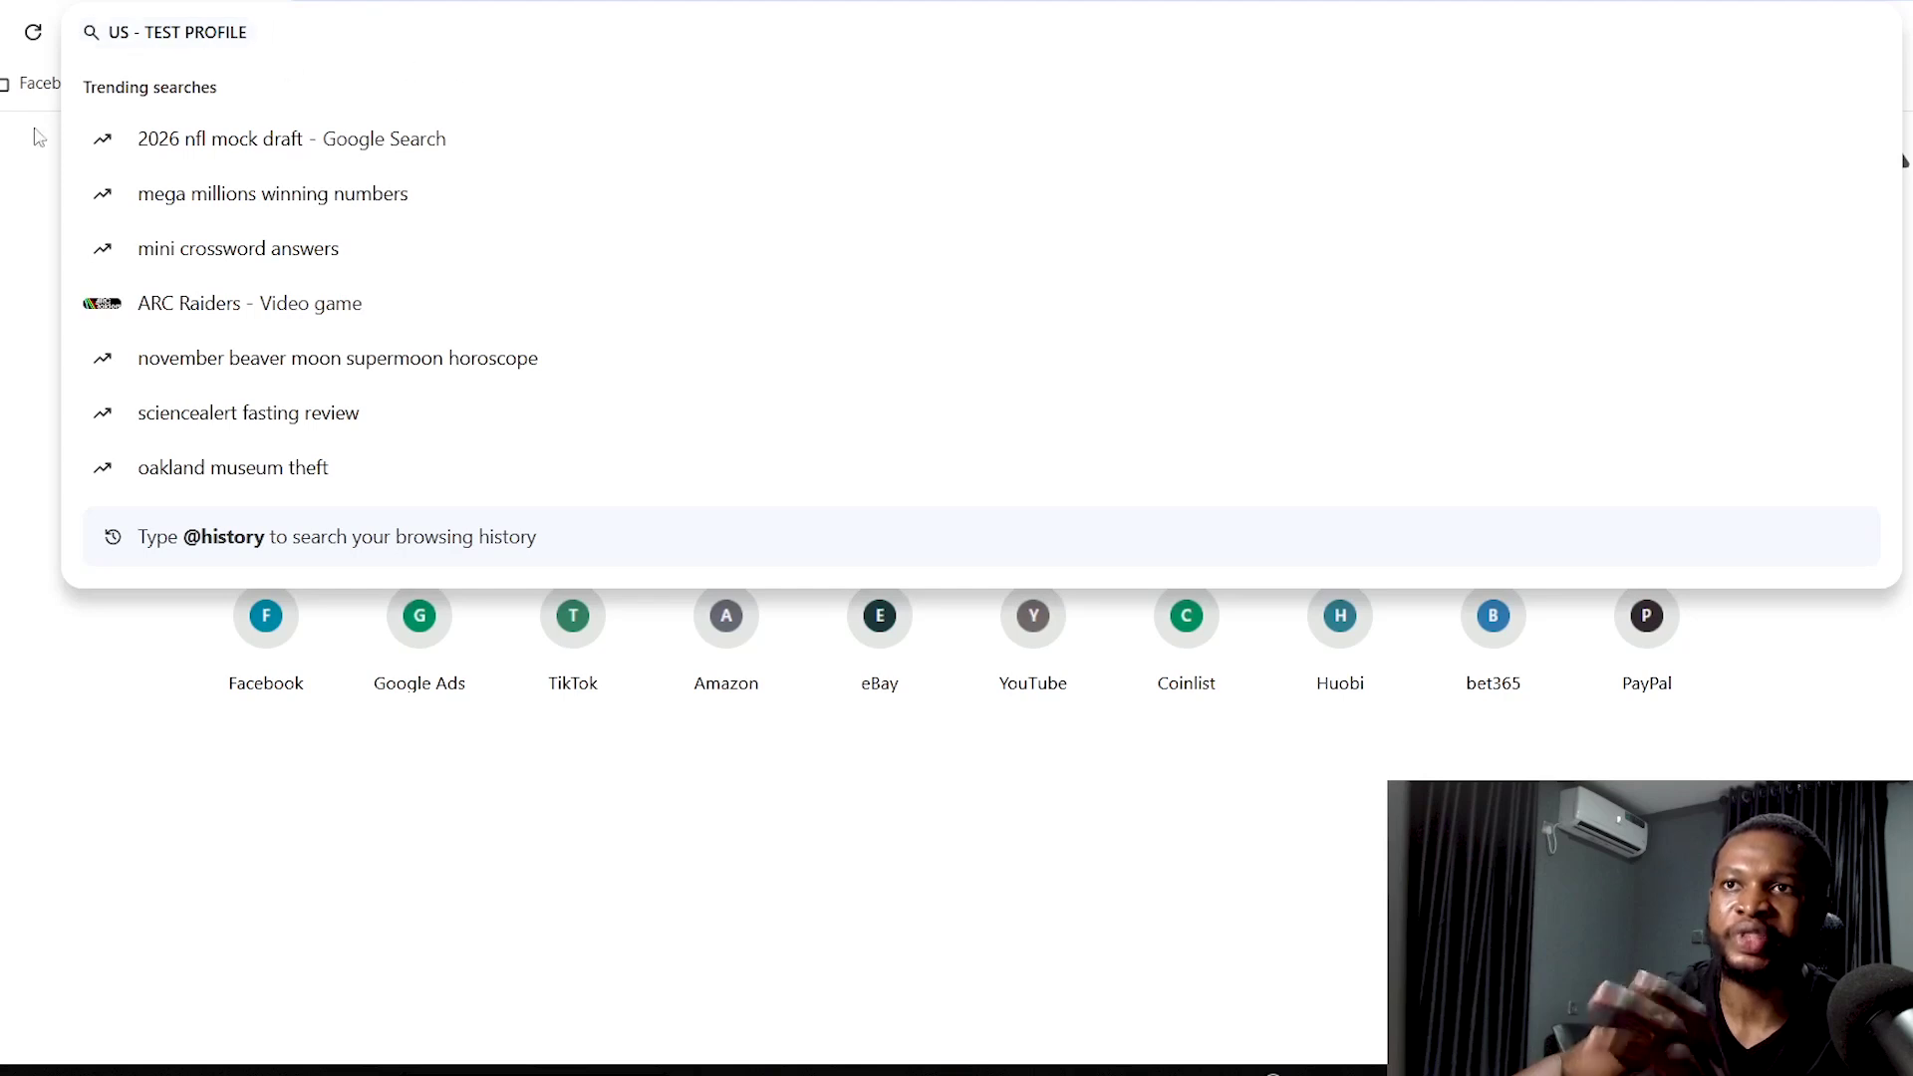
pyautogui.click(1903, 160)
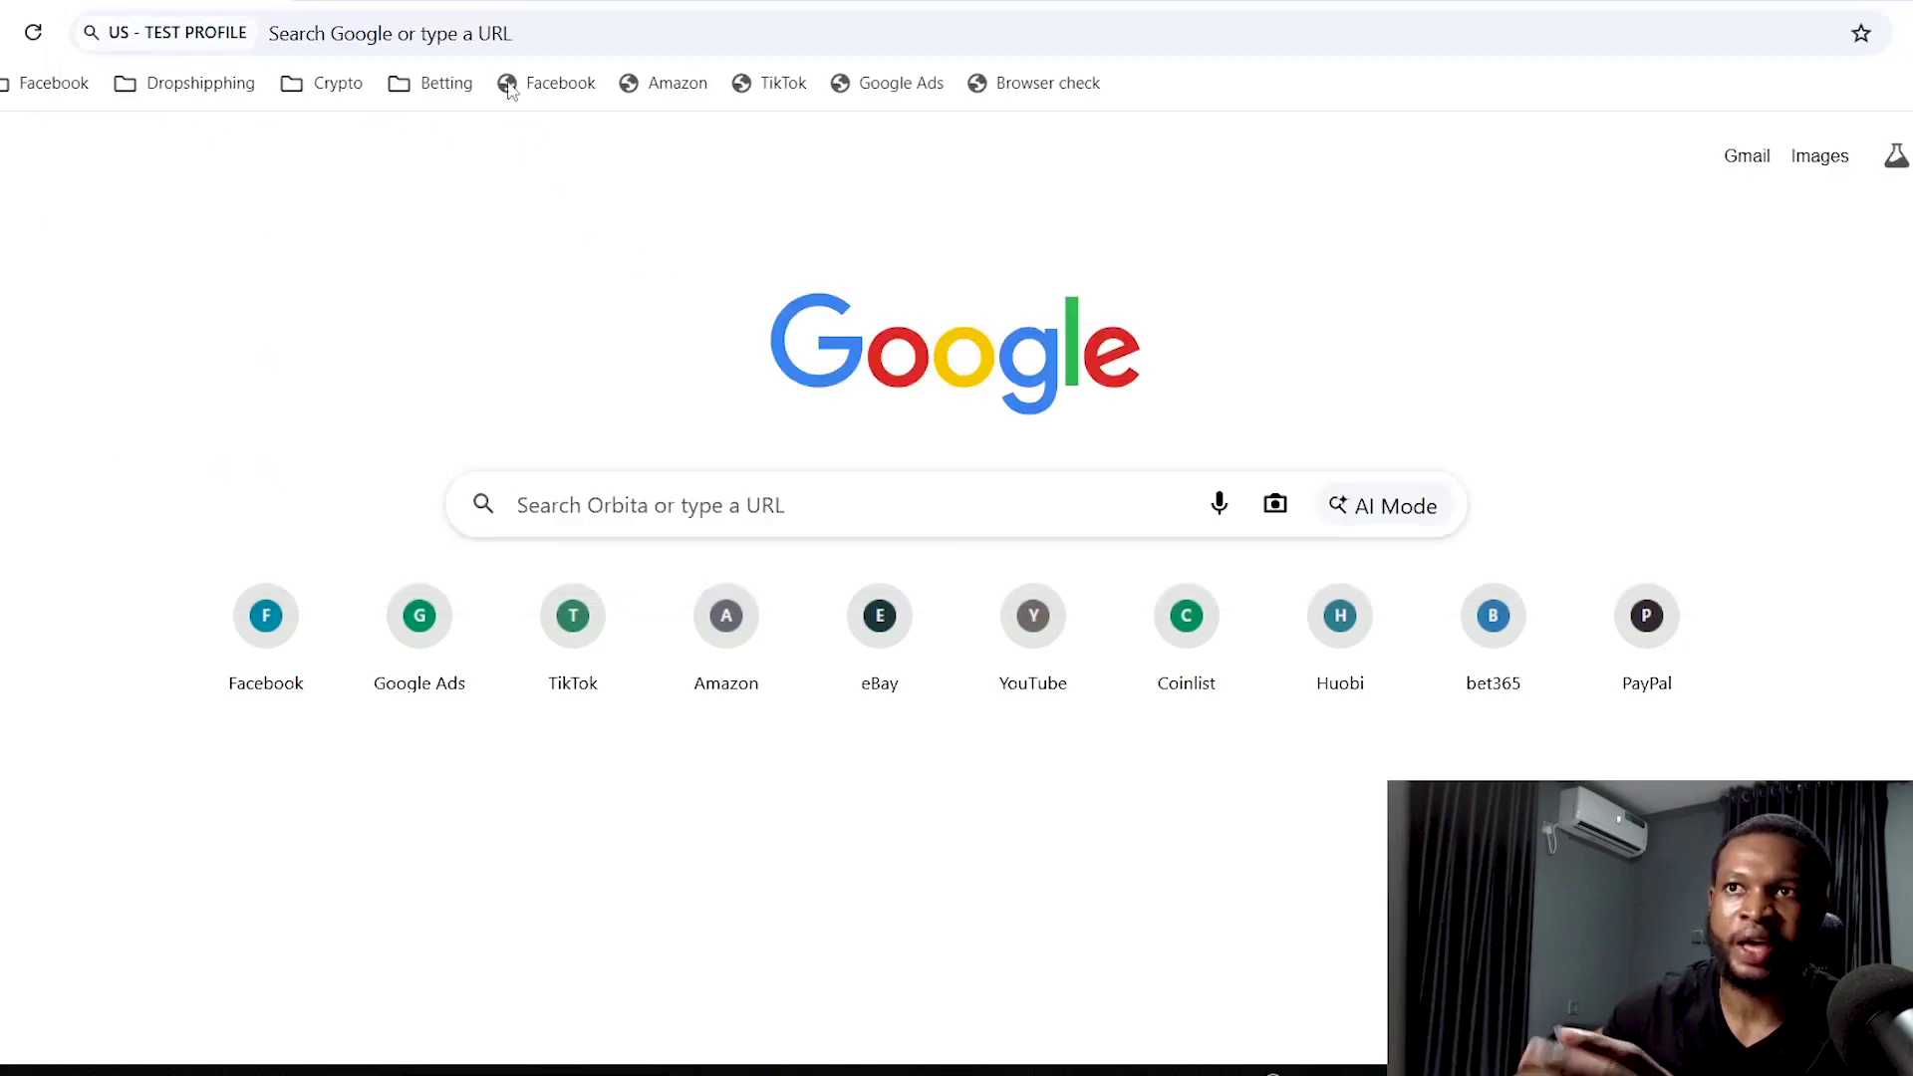
pyautogui.click(488, 22)
pyautogui.write('https://whoer.net/')
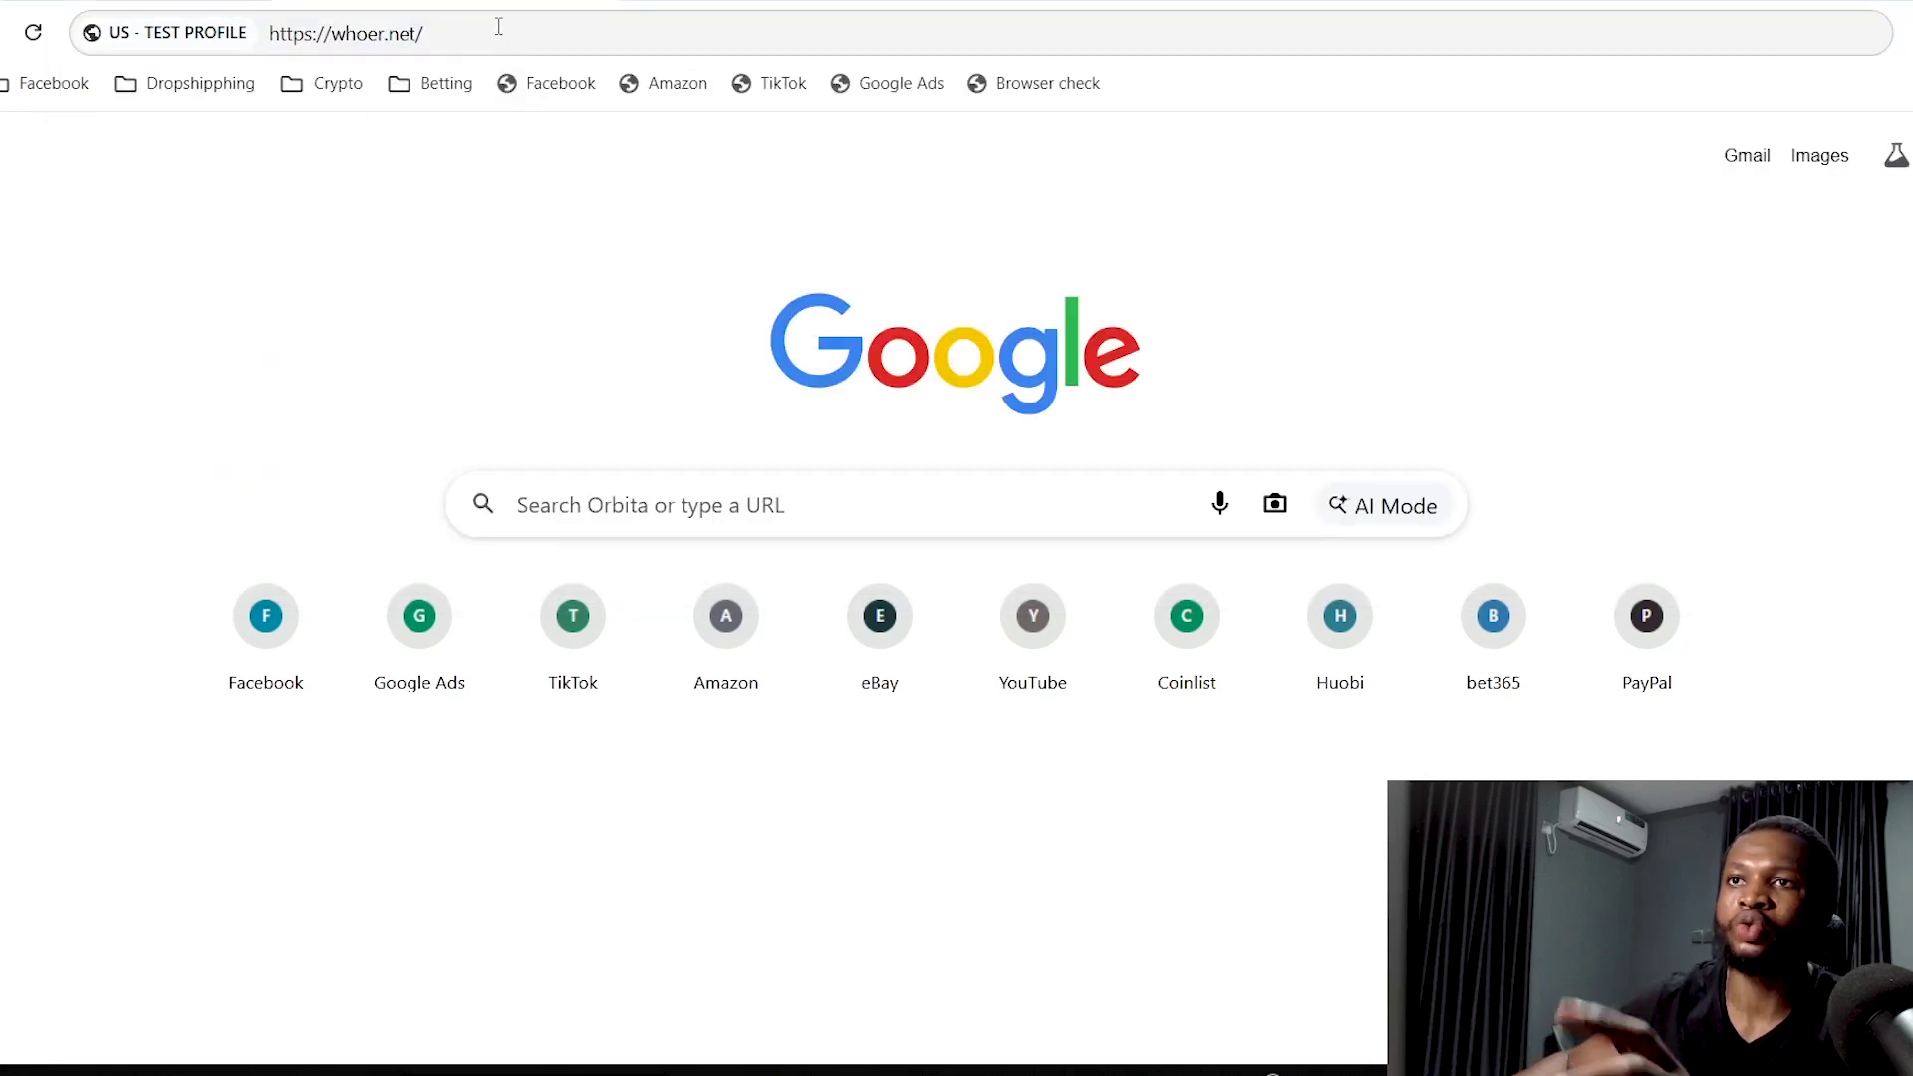
pyautogui.press('Return')
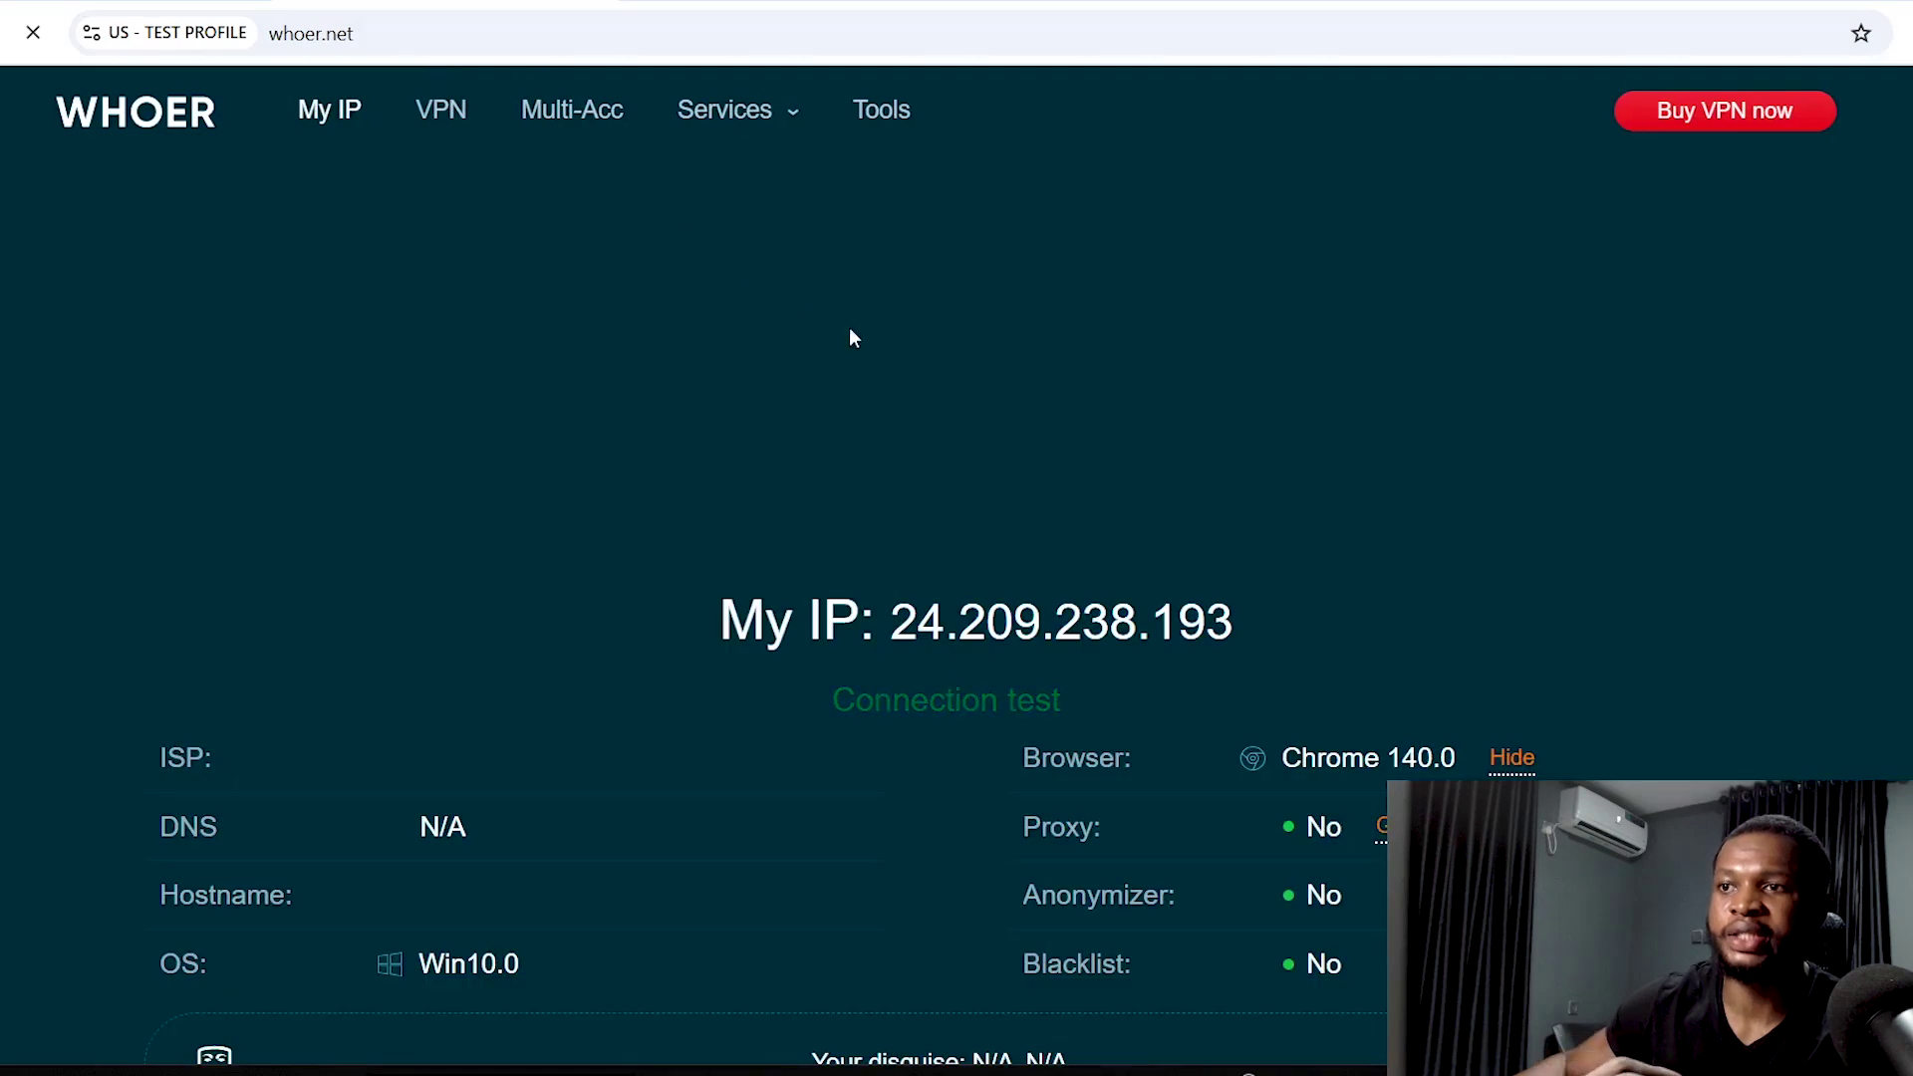
pyautogui.moveTo(718, 631); pyautogui.dragTo(937, 598)
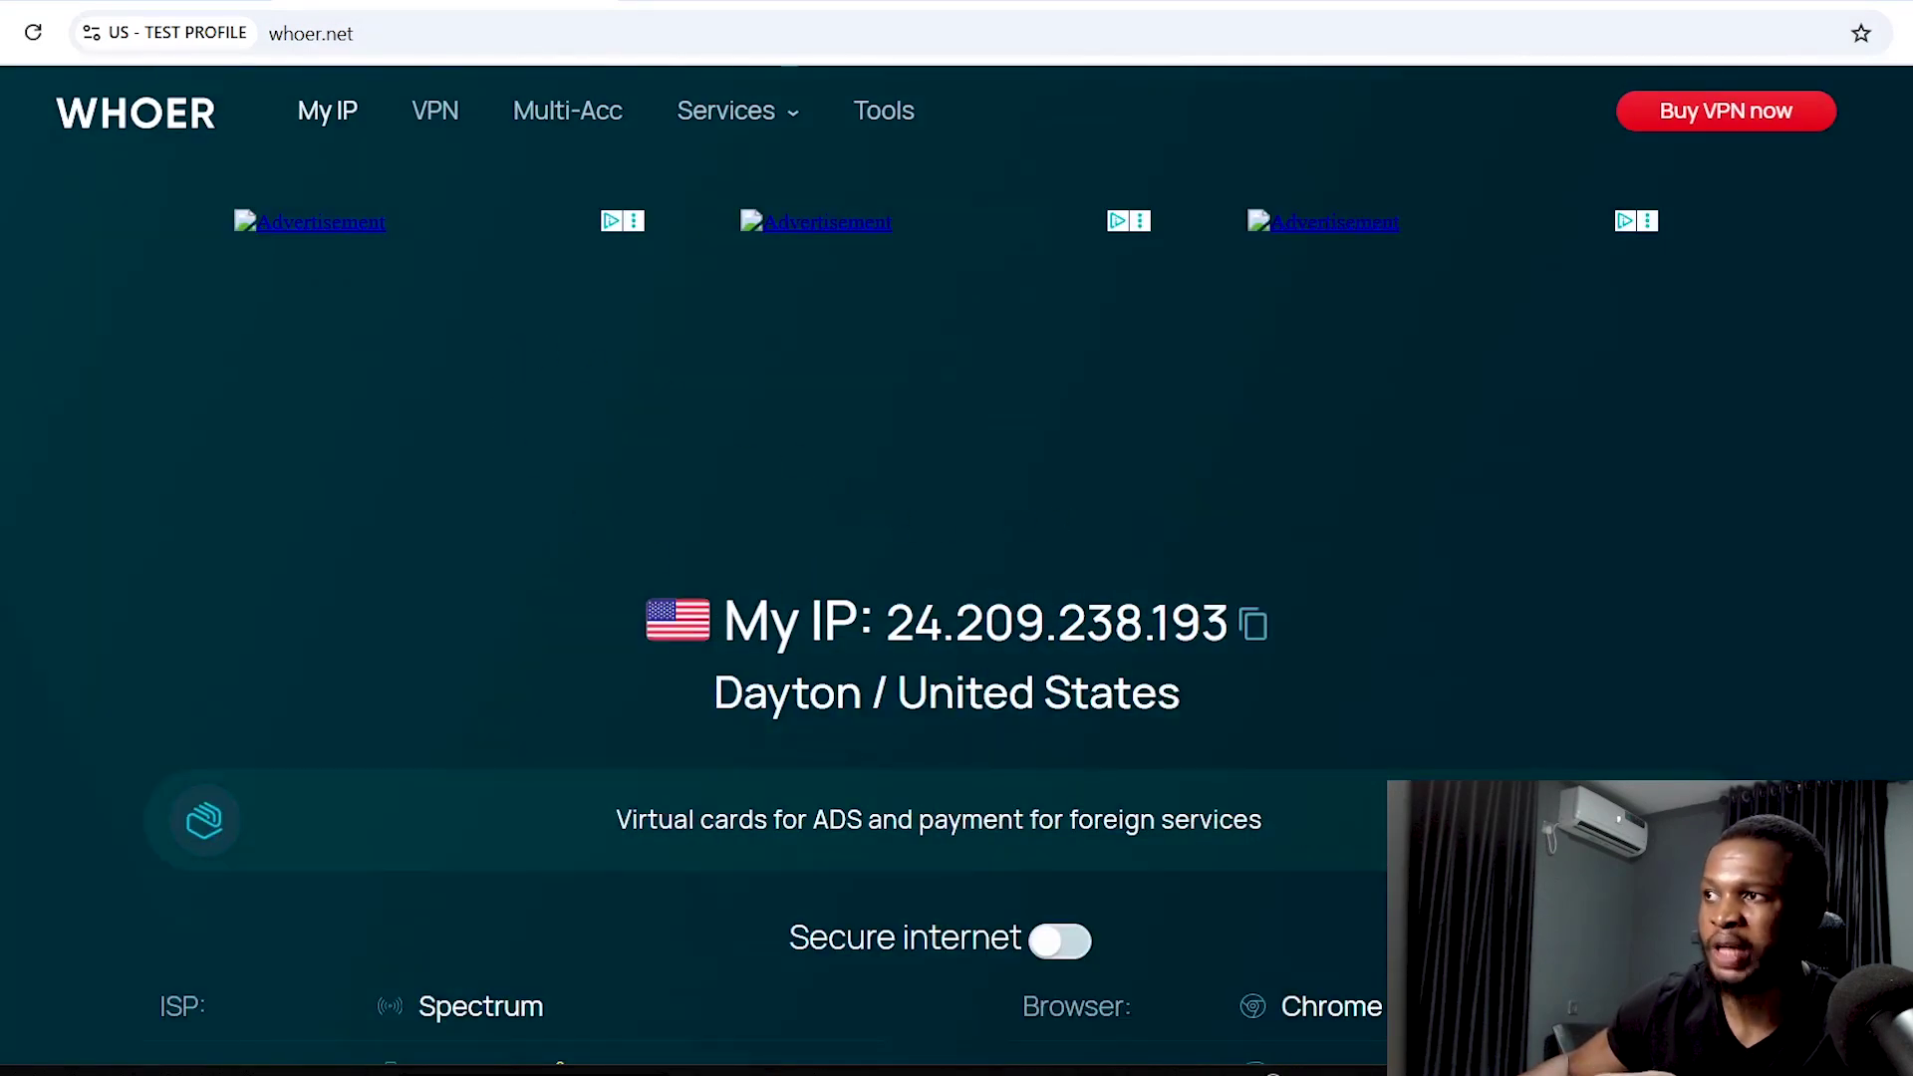
pyautogui.scroll(-5, 936, 598)
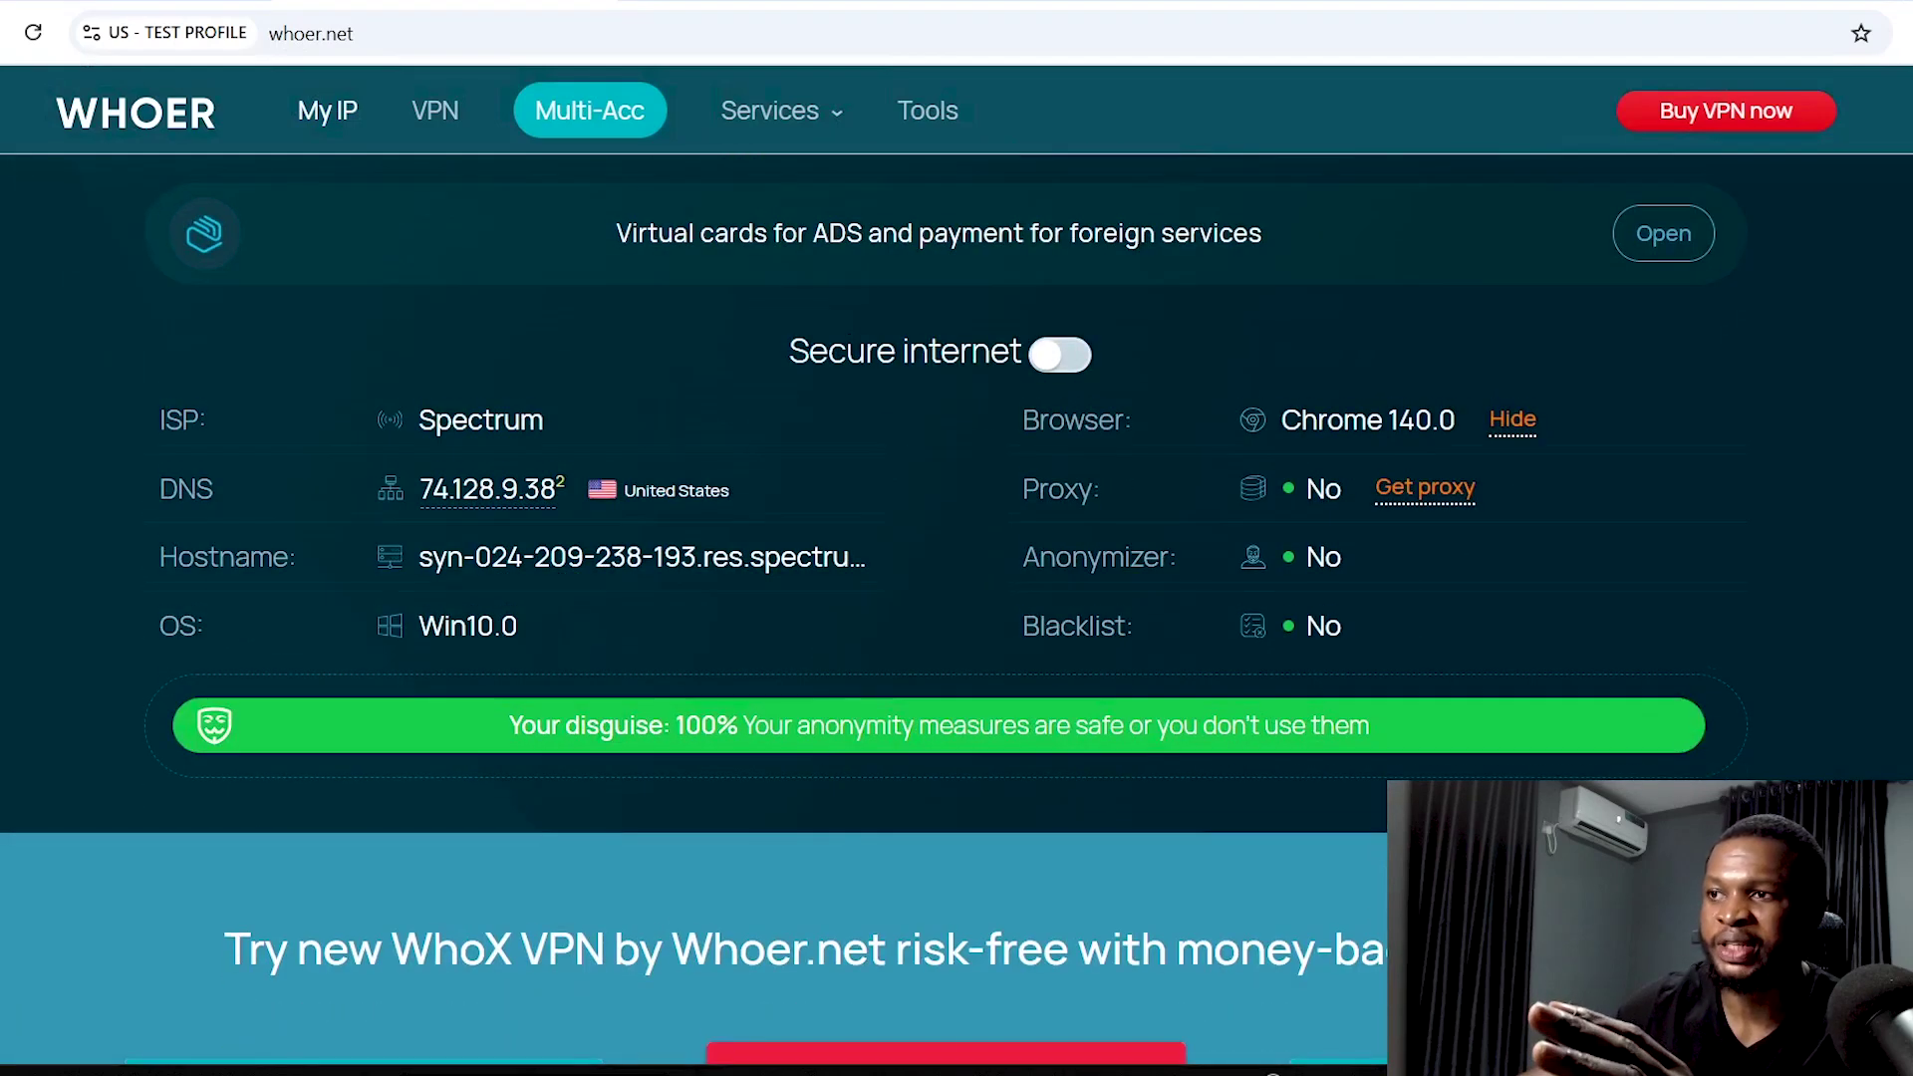
pyautogui.scroll(-1, 1649, 433)
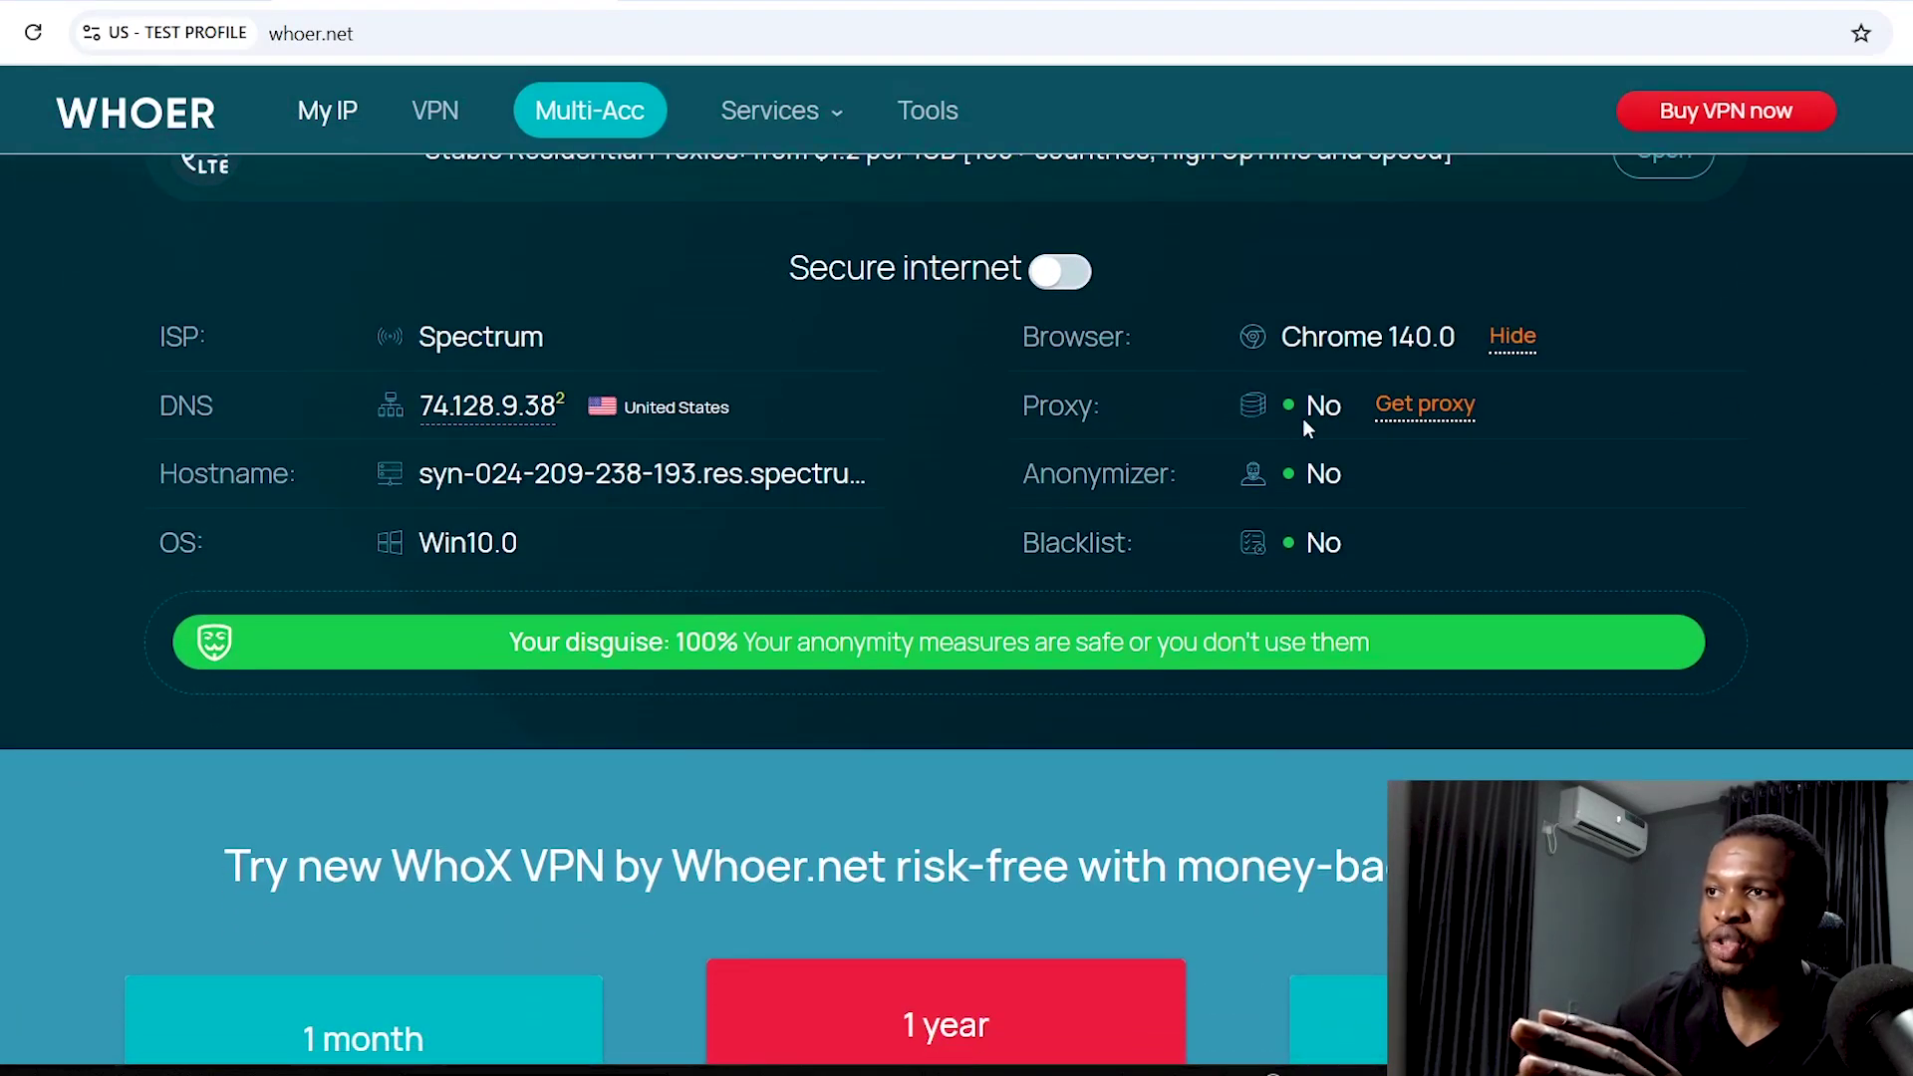
pyautogui.moveTo(1347, 408); pyautogui.dragTo(1317, 403)
pyautogui.click(1116, 544)
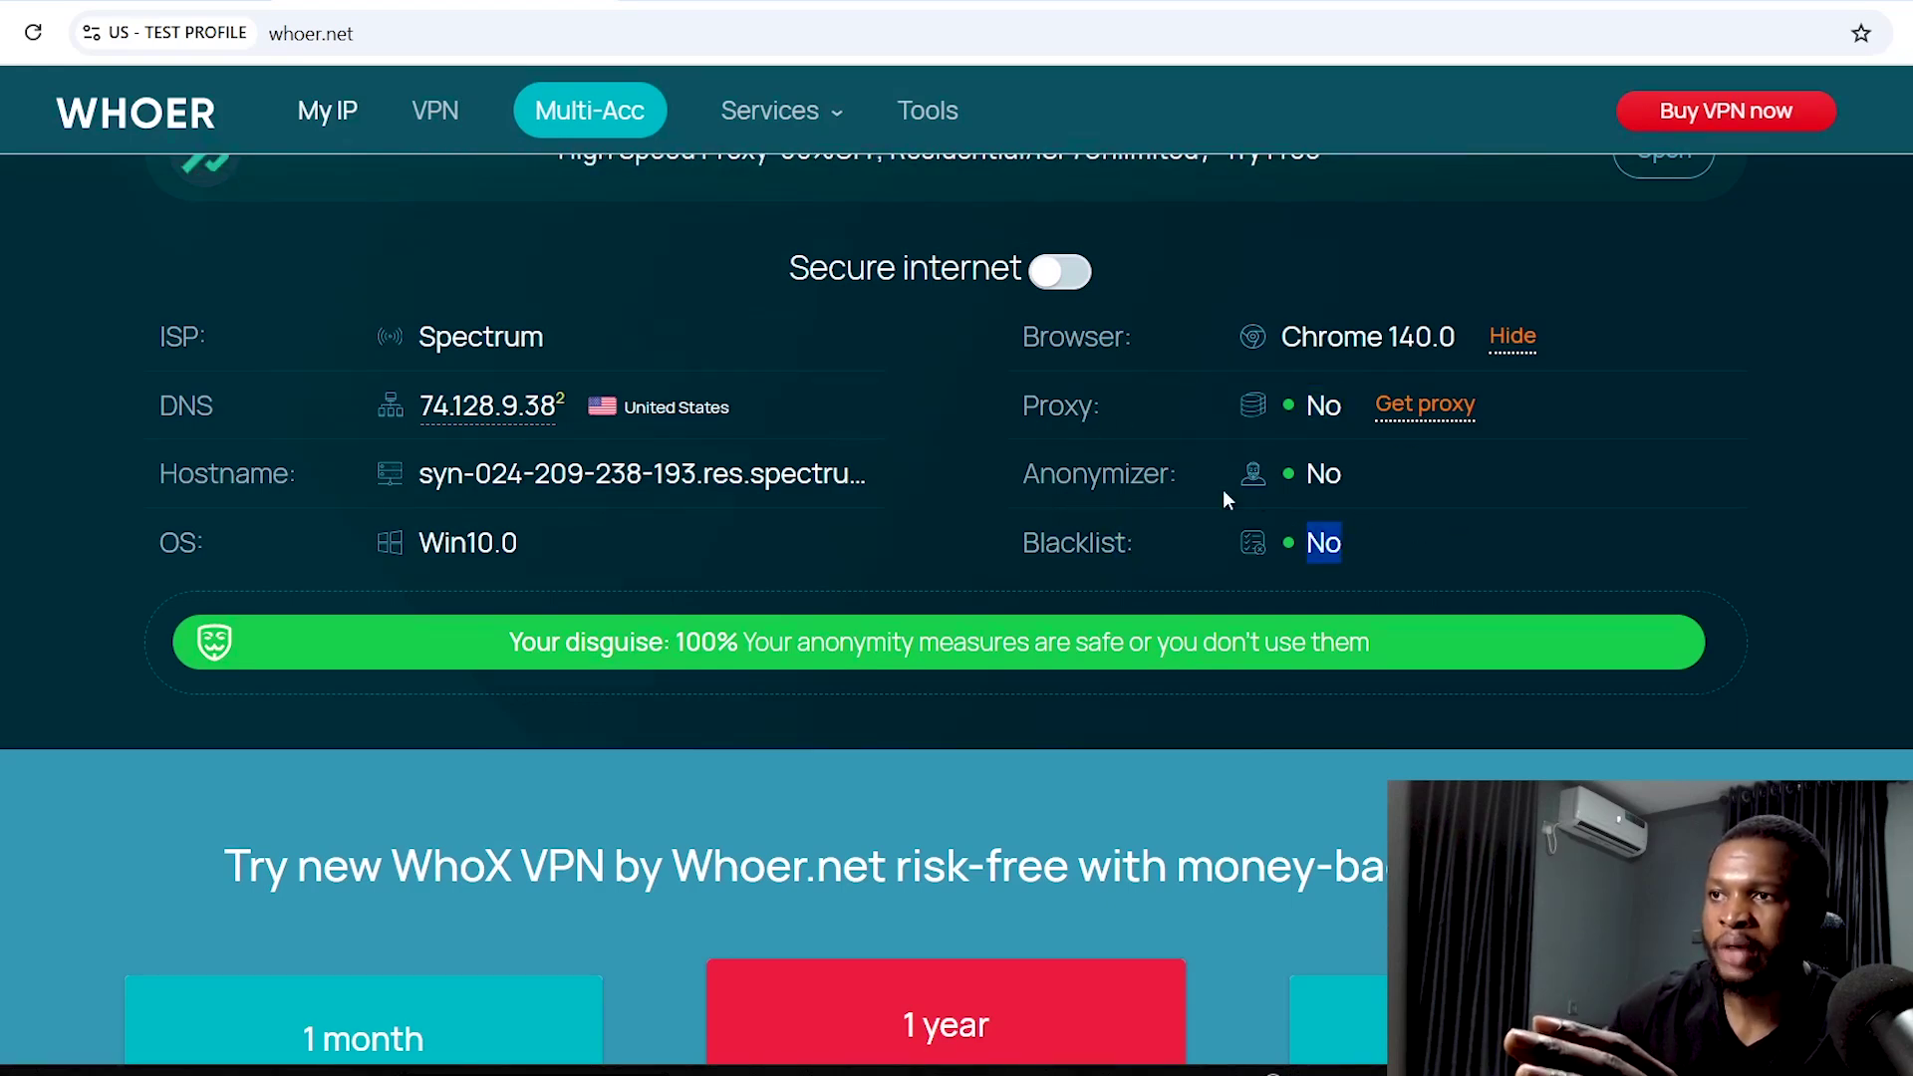
pyautogui.click(1438, 486)
pyautogui.scroll(1, 1438, 486)
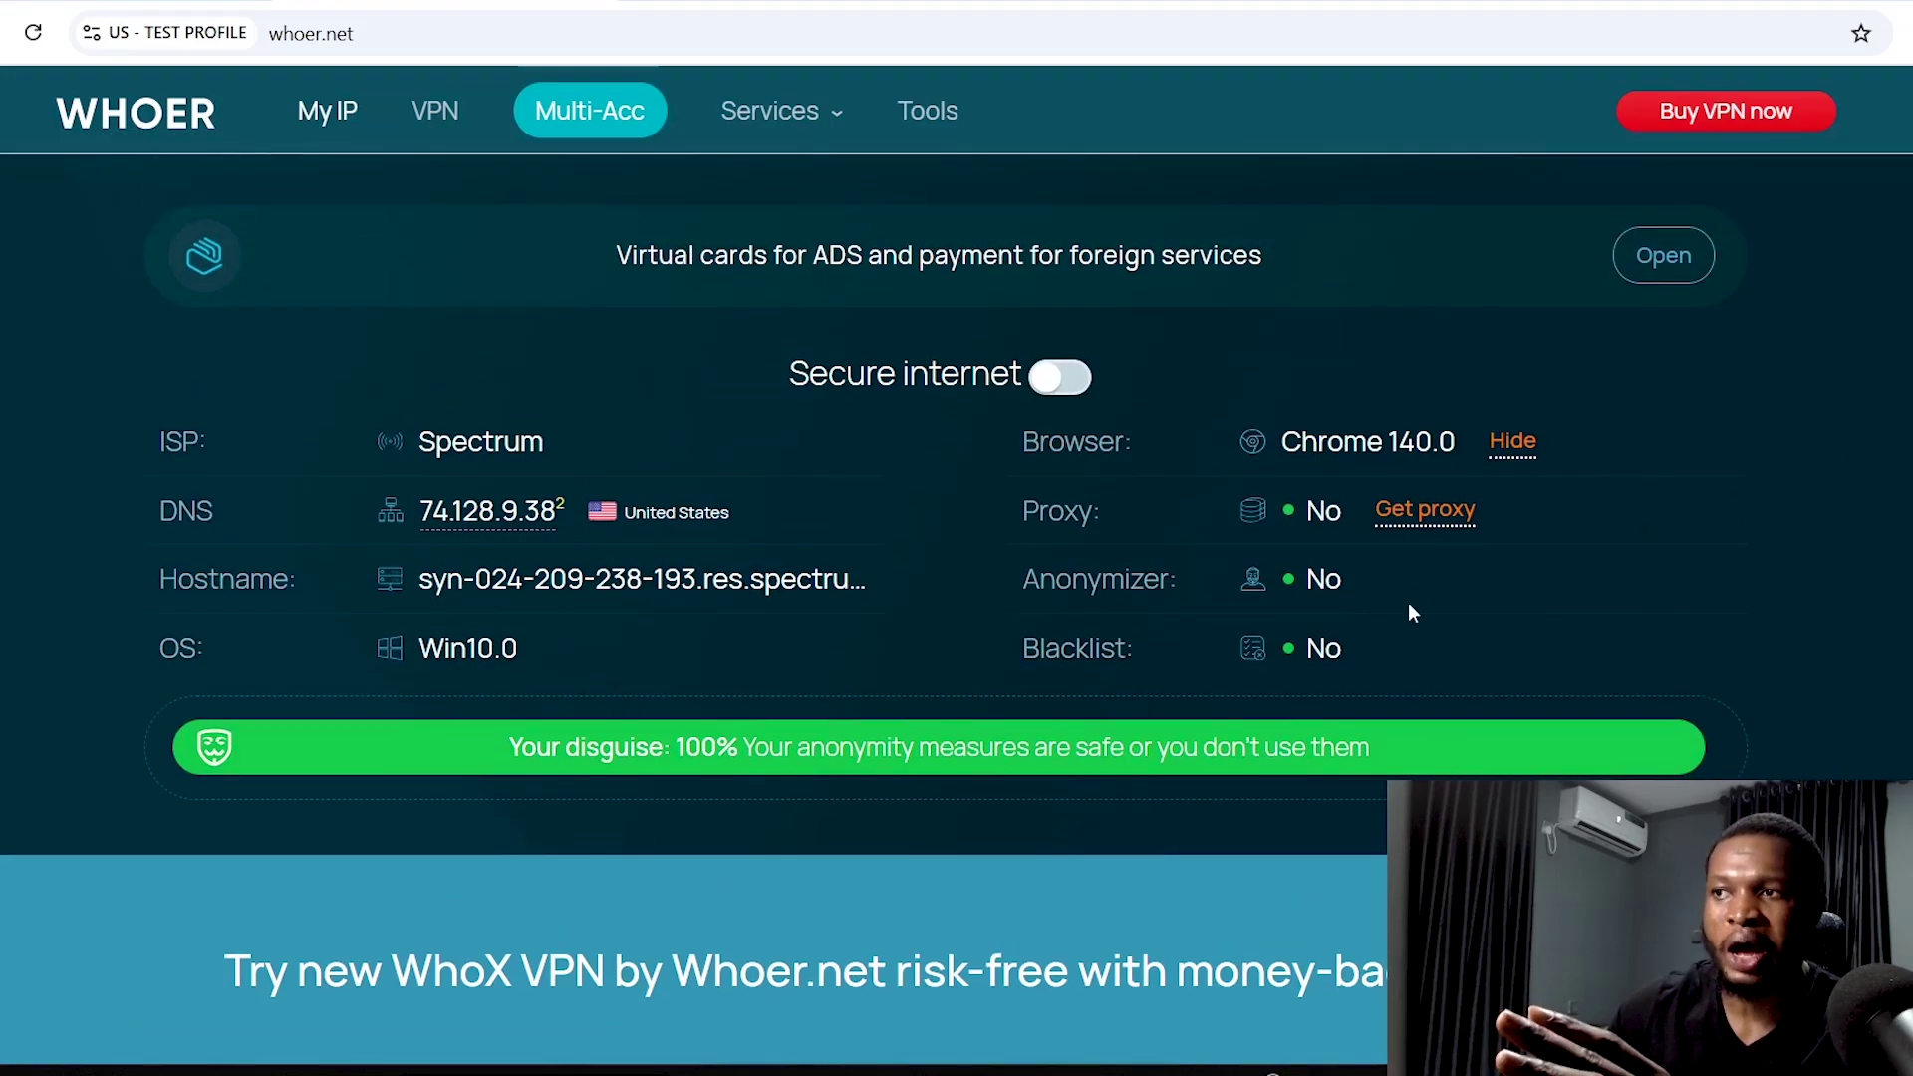
pyautogui.scroll(-4, 1906, 442)
pyautogui.scroll(9, 1906, 441)
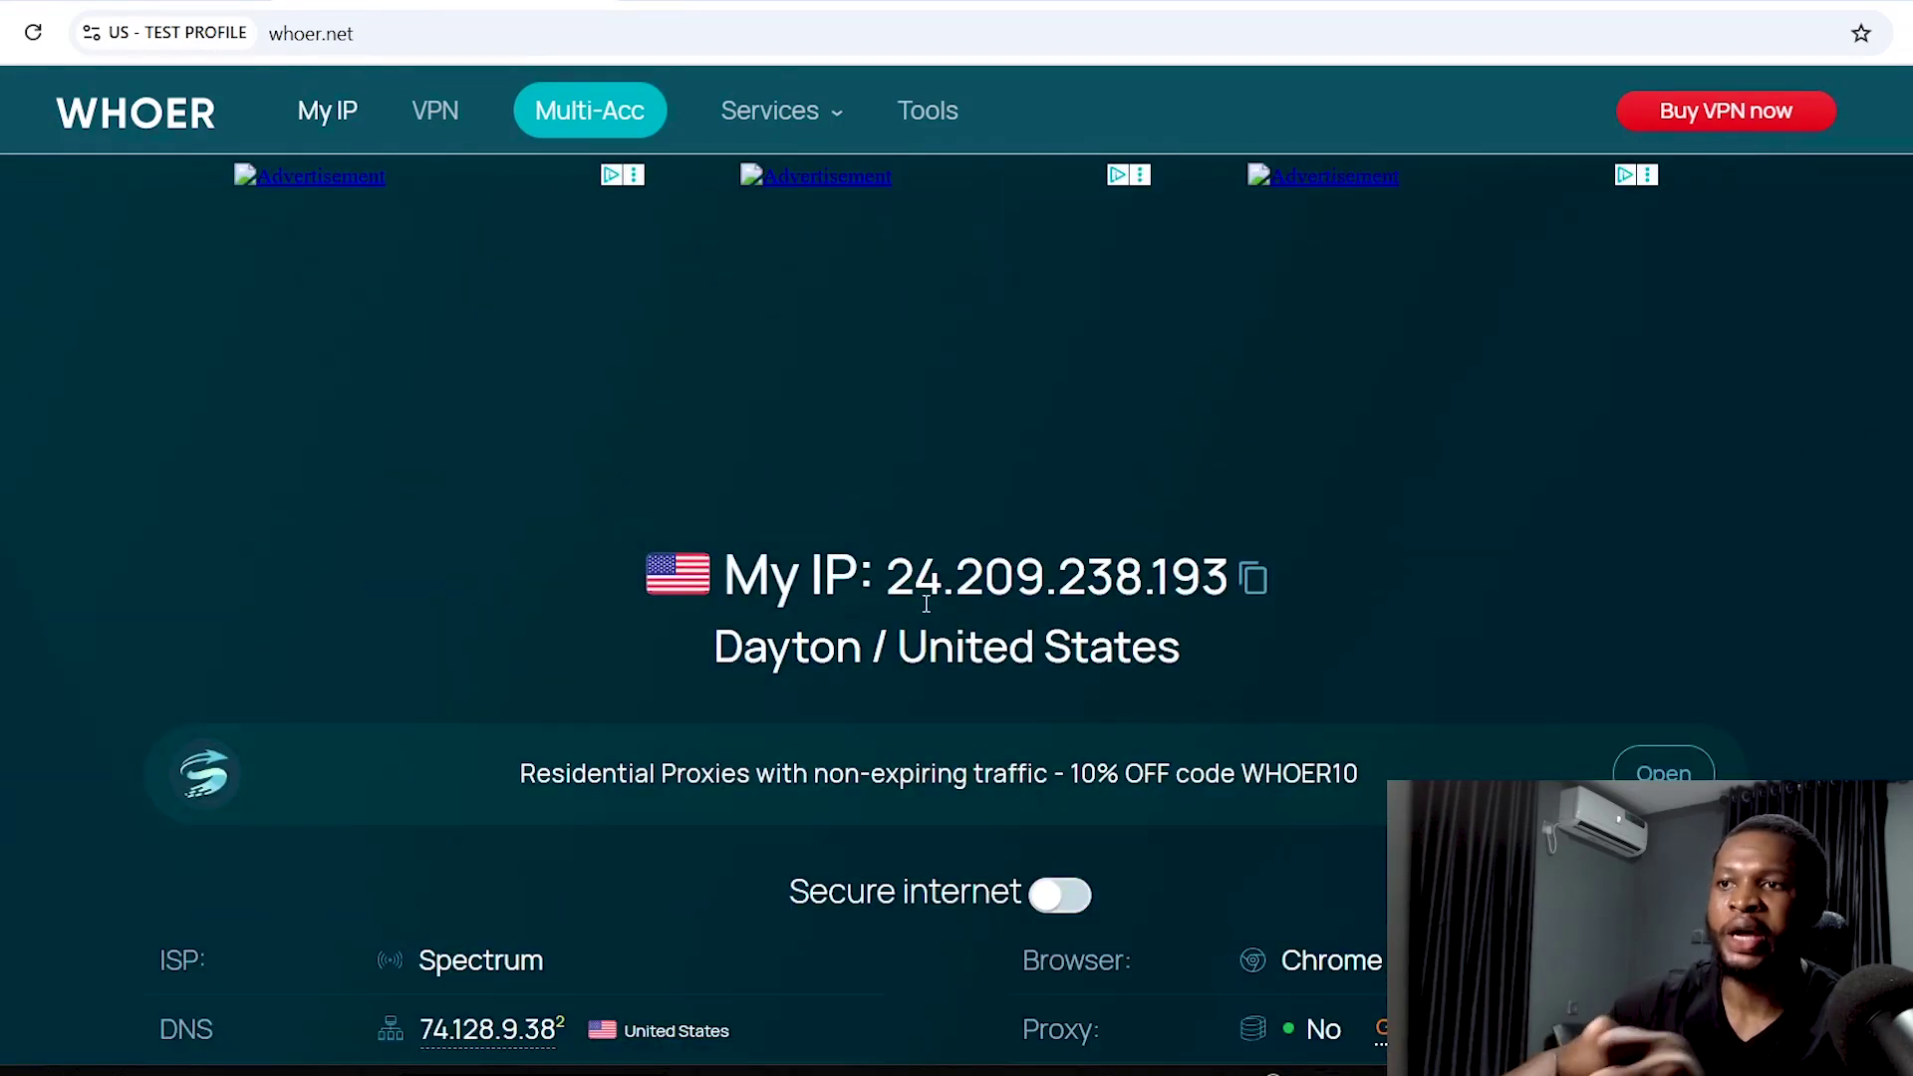
pyautogui.click(1254, 580)
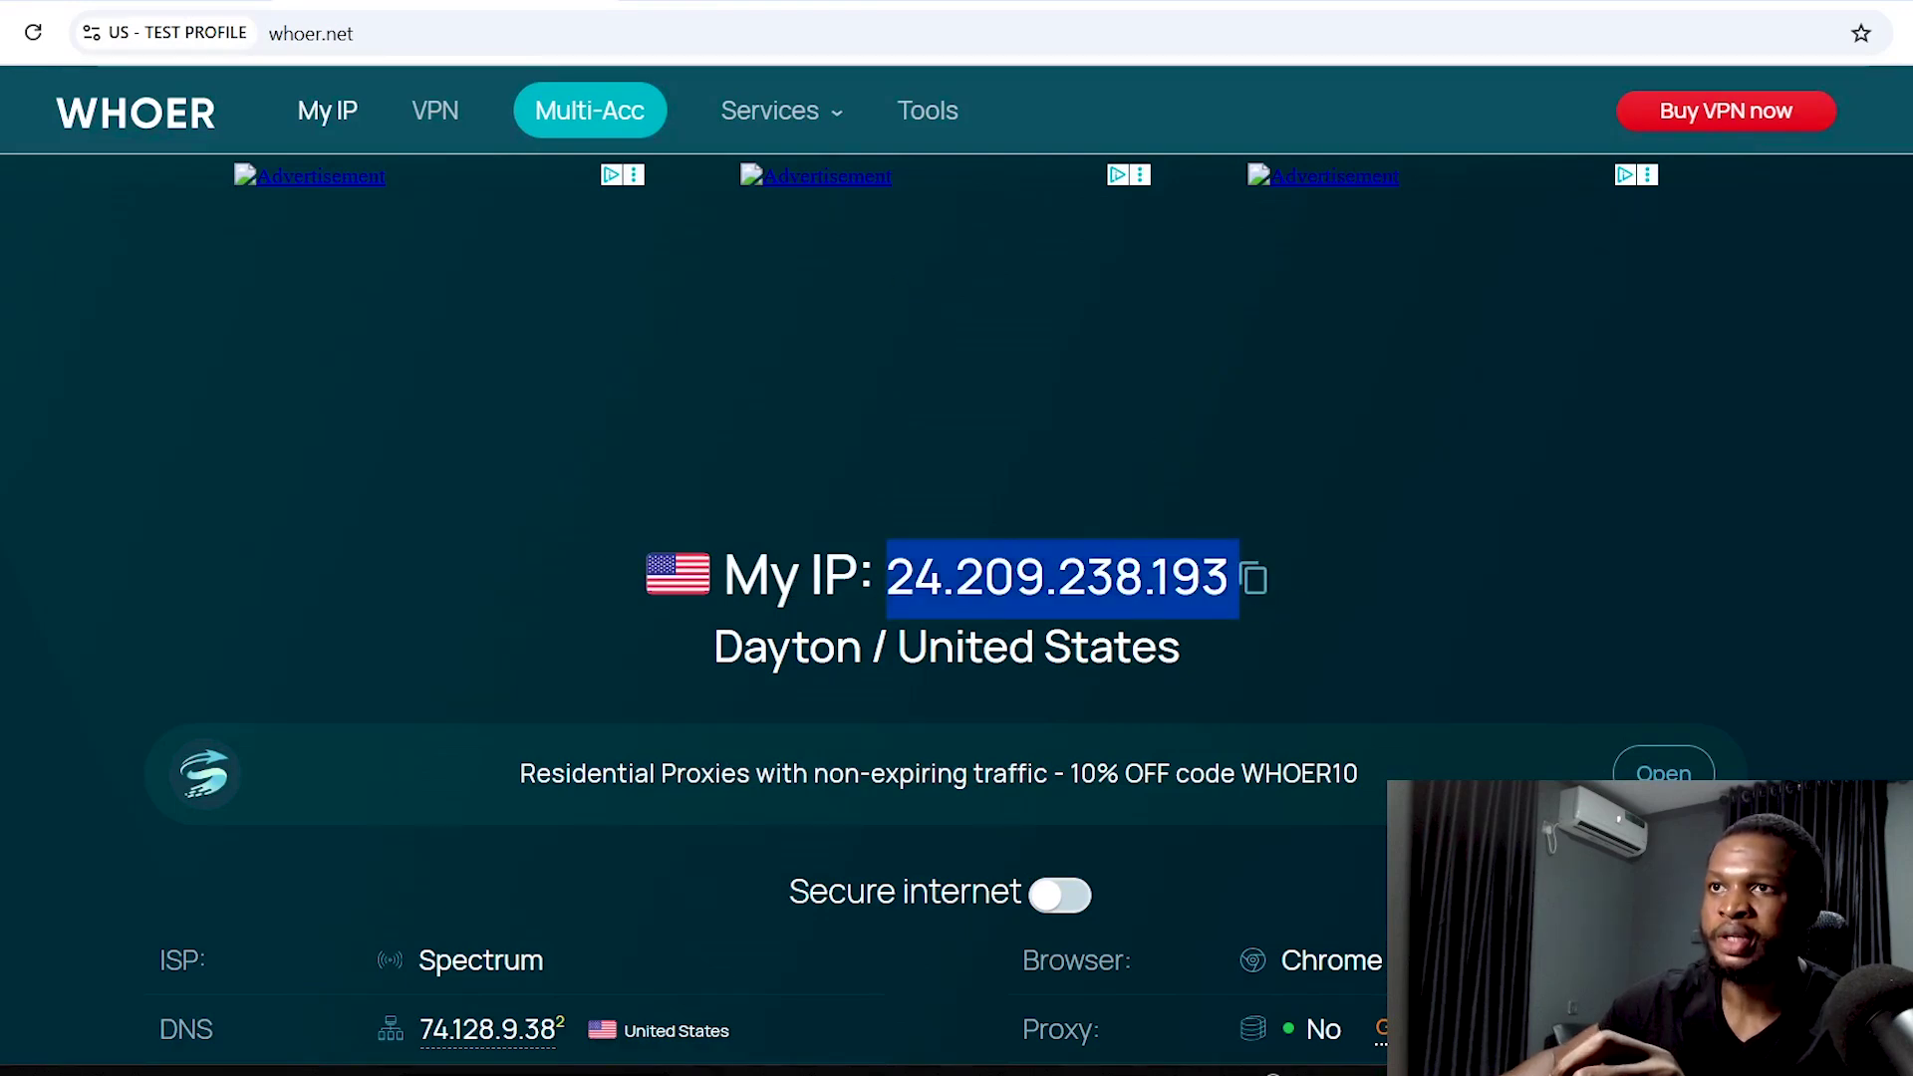
pyautogui.hotkey('ctrl', 'Tab')
pyautogui.click(345, 370)
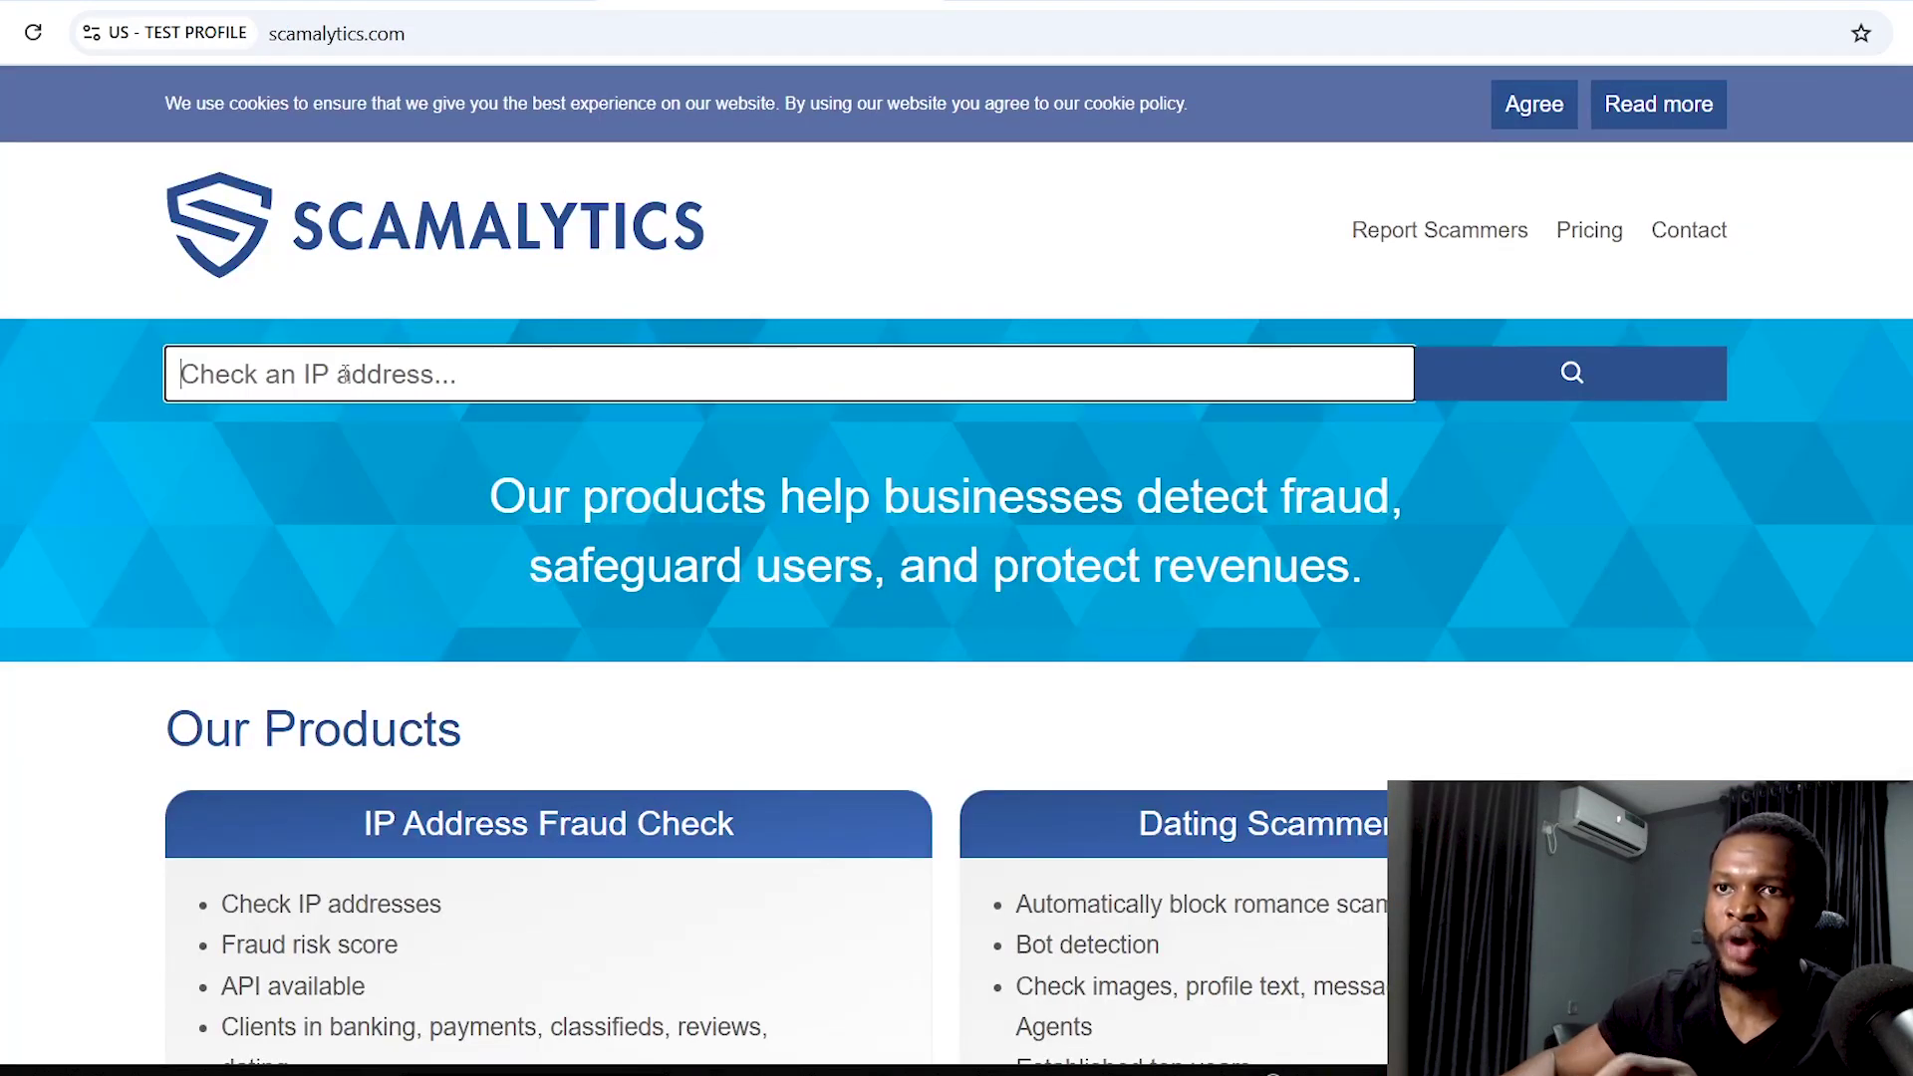
pyautogui.hotkey('ctrl', 'v')
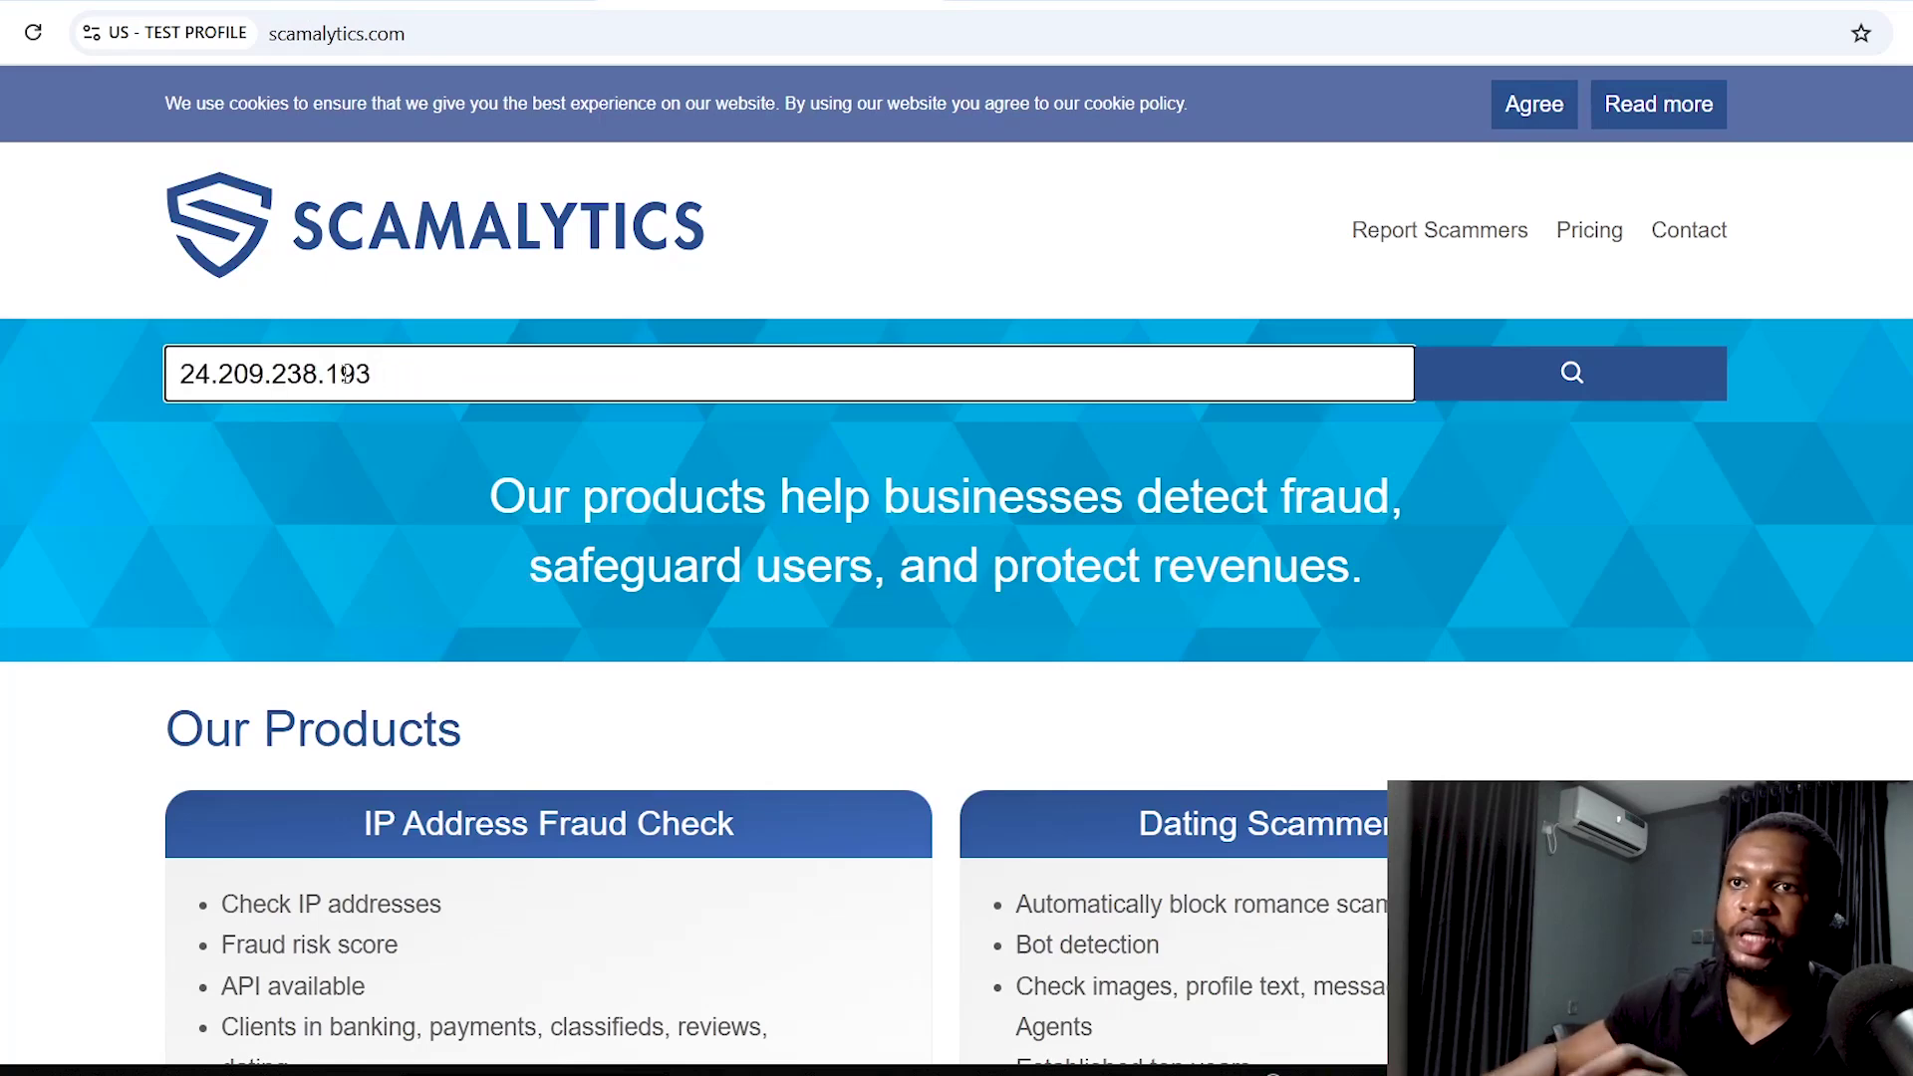
pyautogui.click(1560, 386)
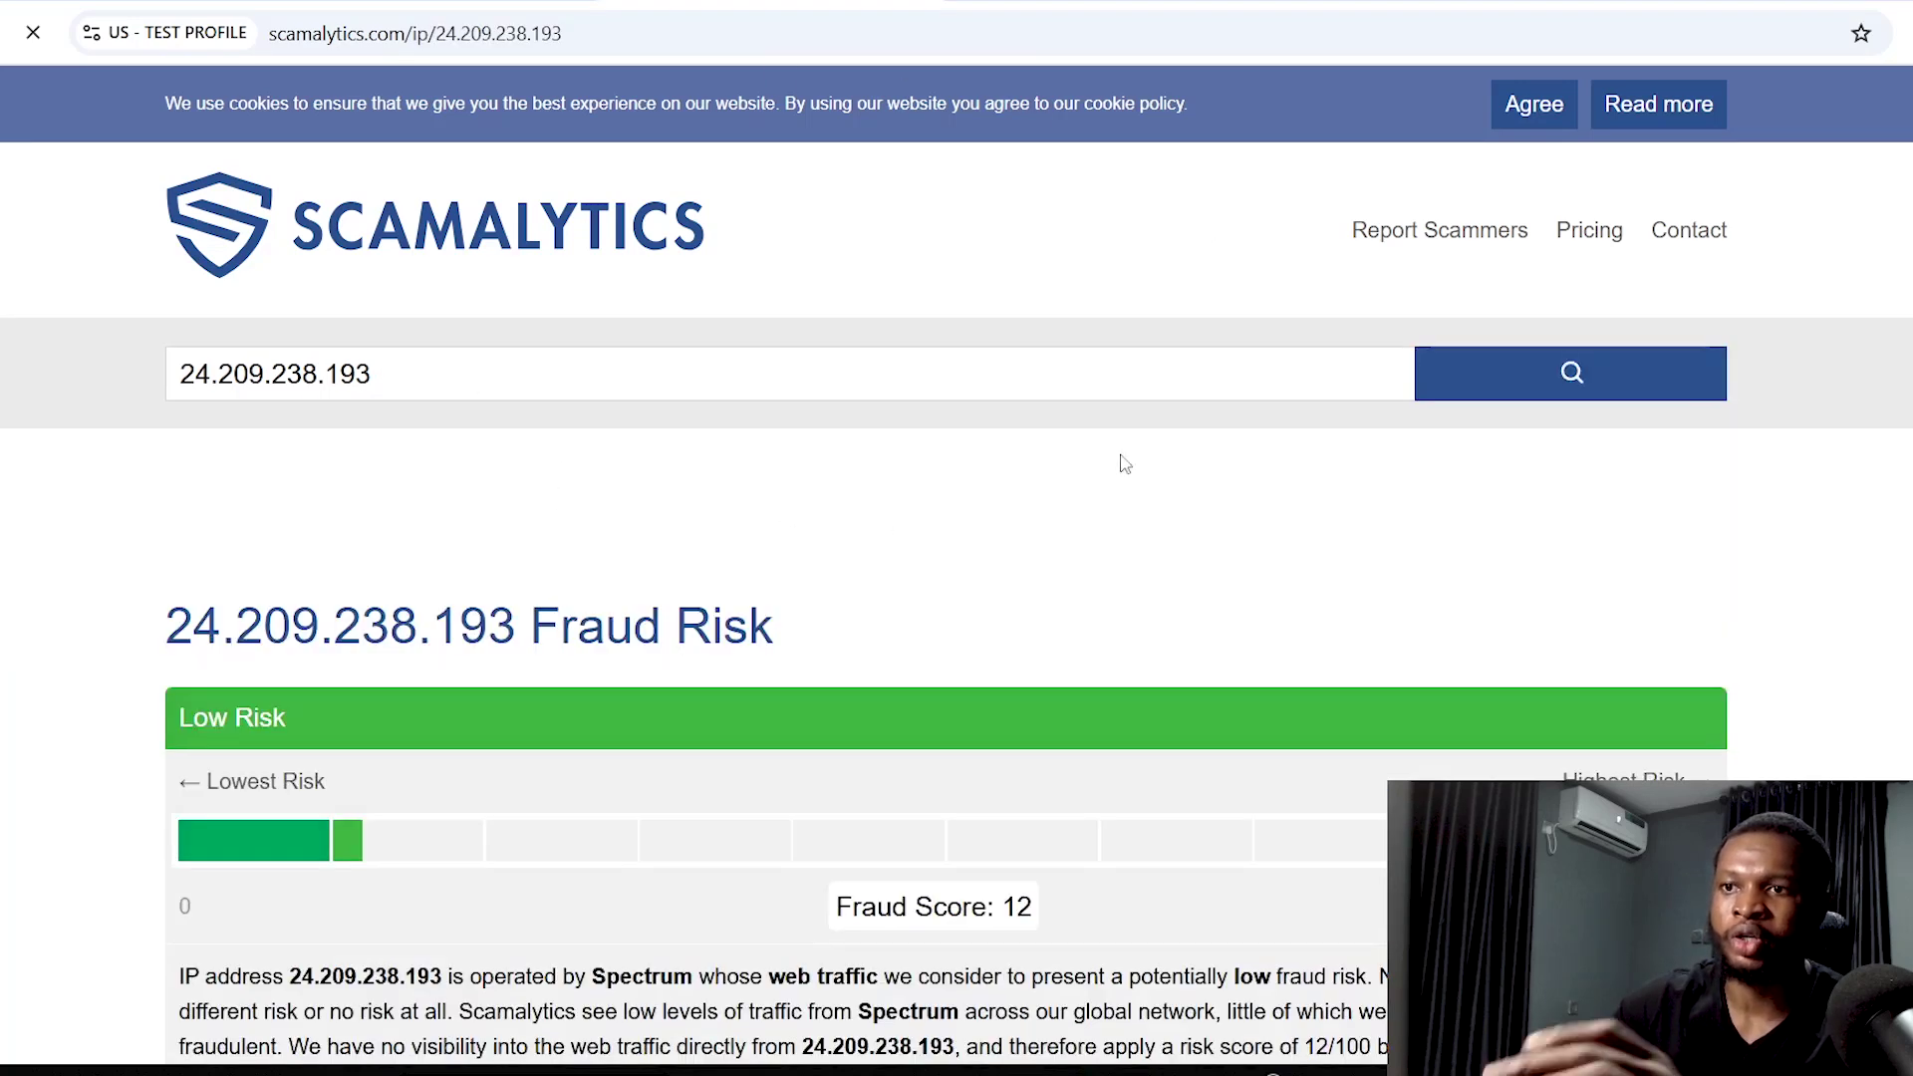
# Step: Review the results: Low Risk, fraud score 12, Ohio, United States, not a datacenter
pyautogui.scroll(-3, 254, 468)
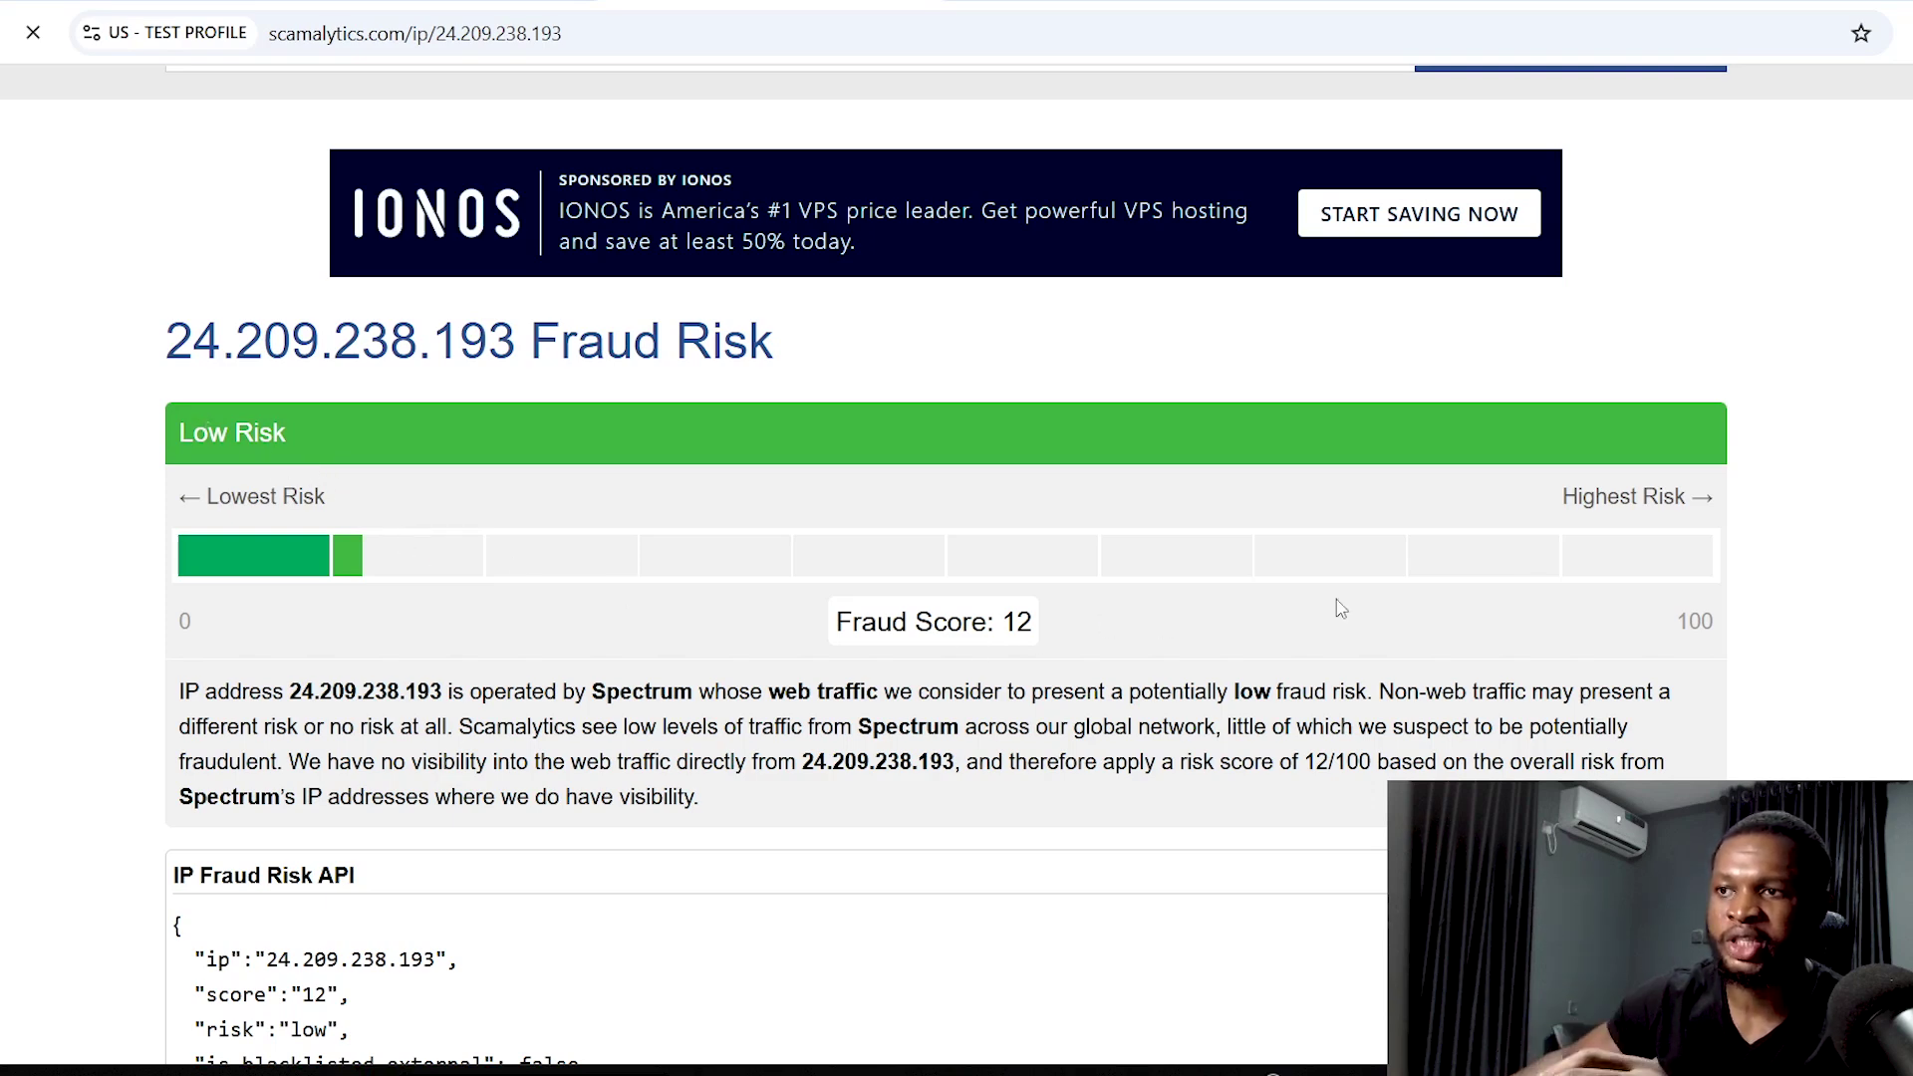
pyautogui.scroll(-9, 956, 565)
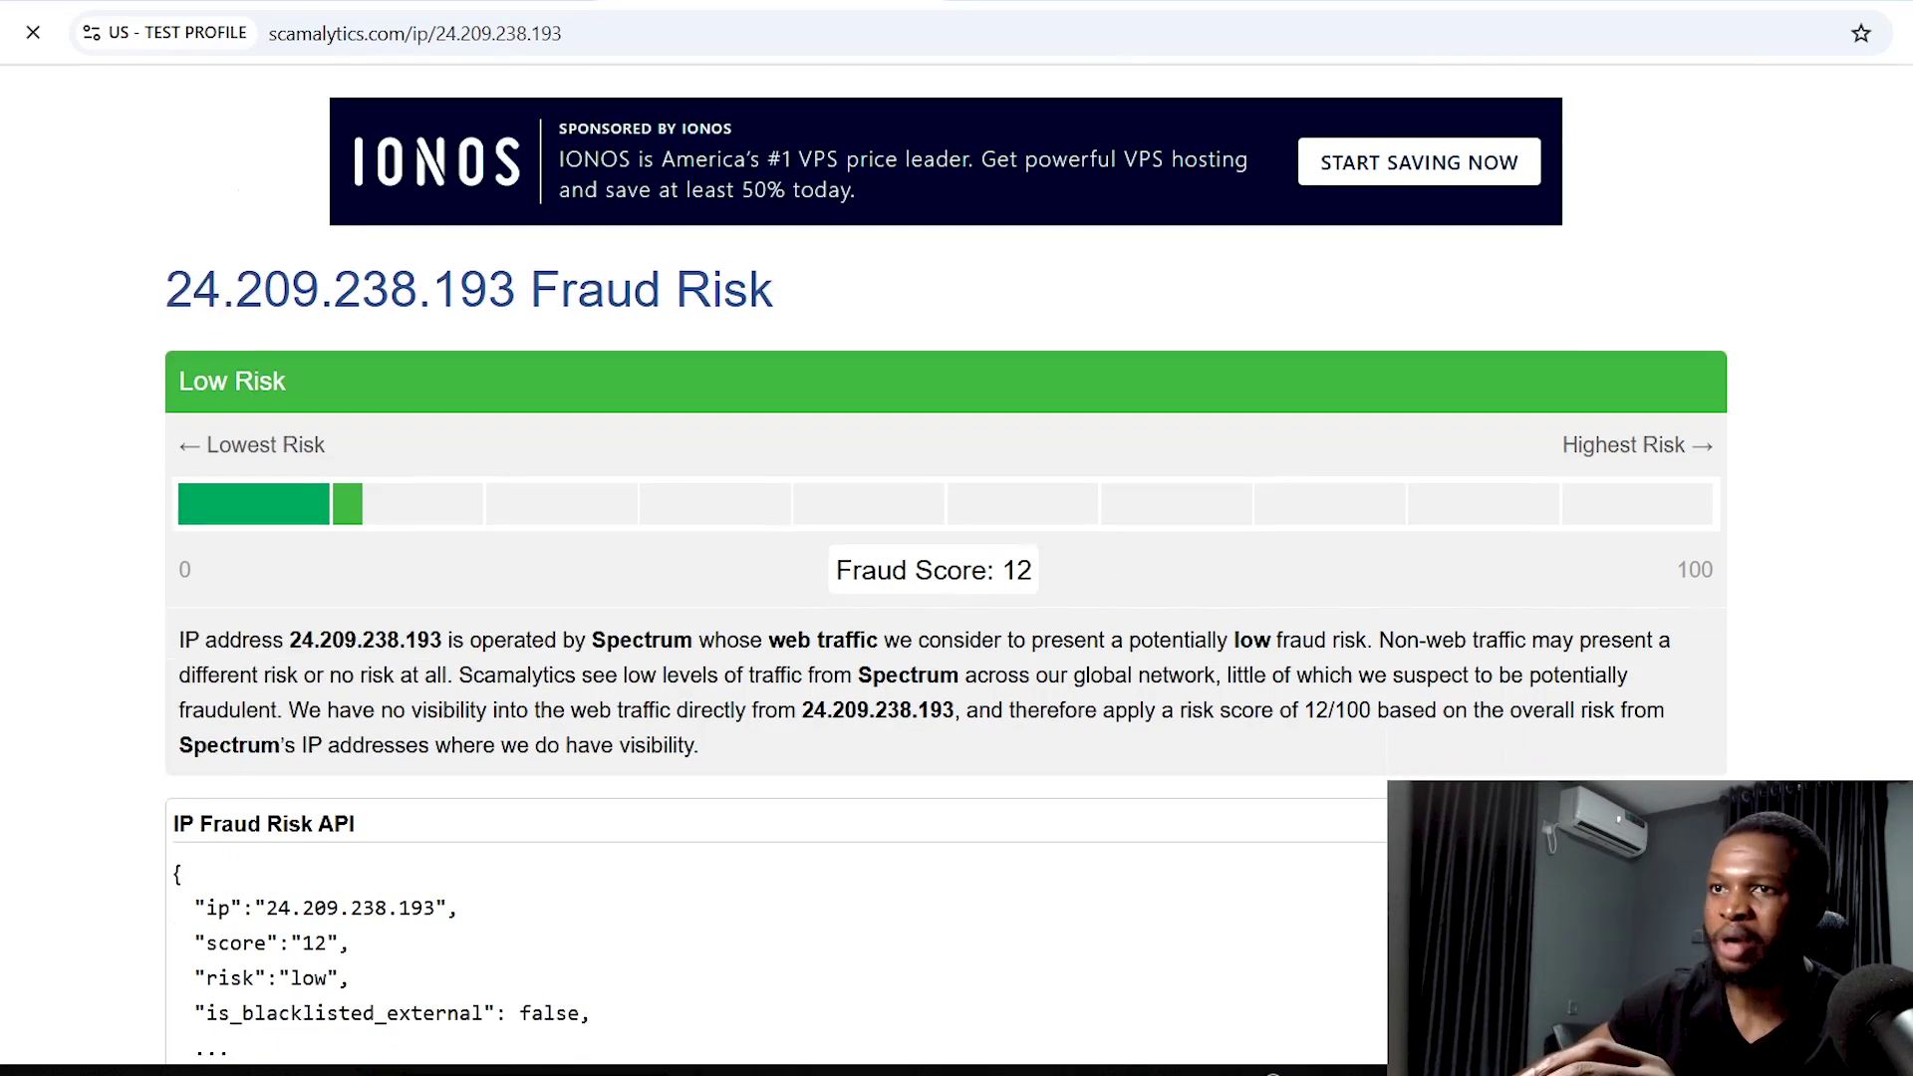
pyautogui.scroll(2, 480, 420)
pyautogui.scroll(-6, 481, 421)
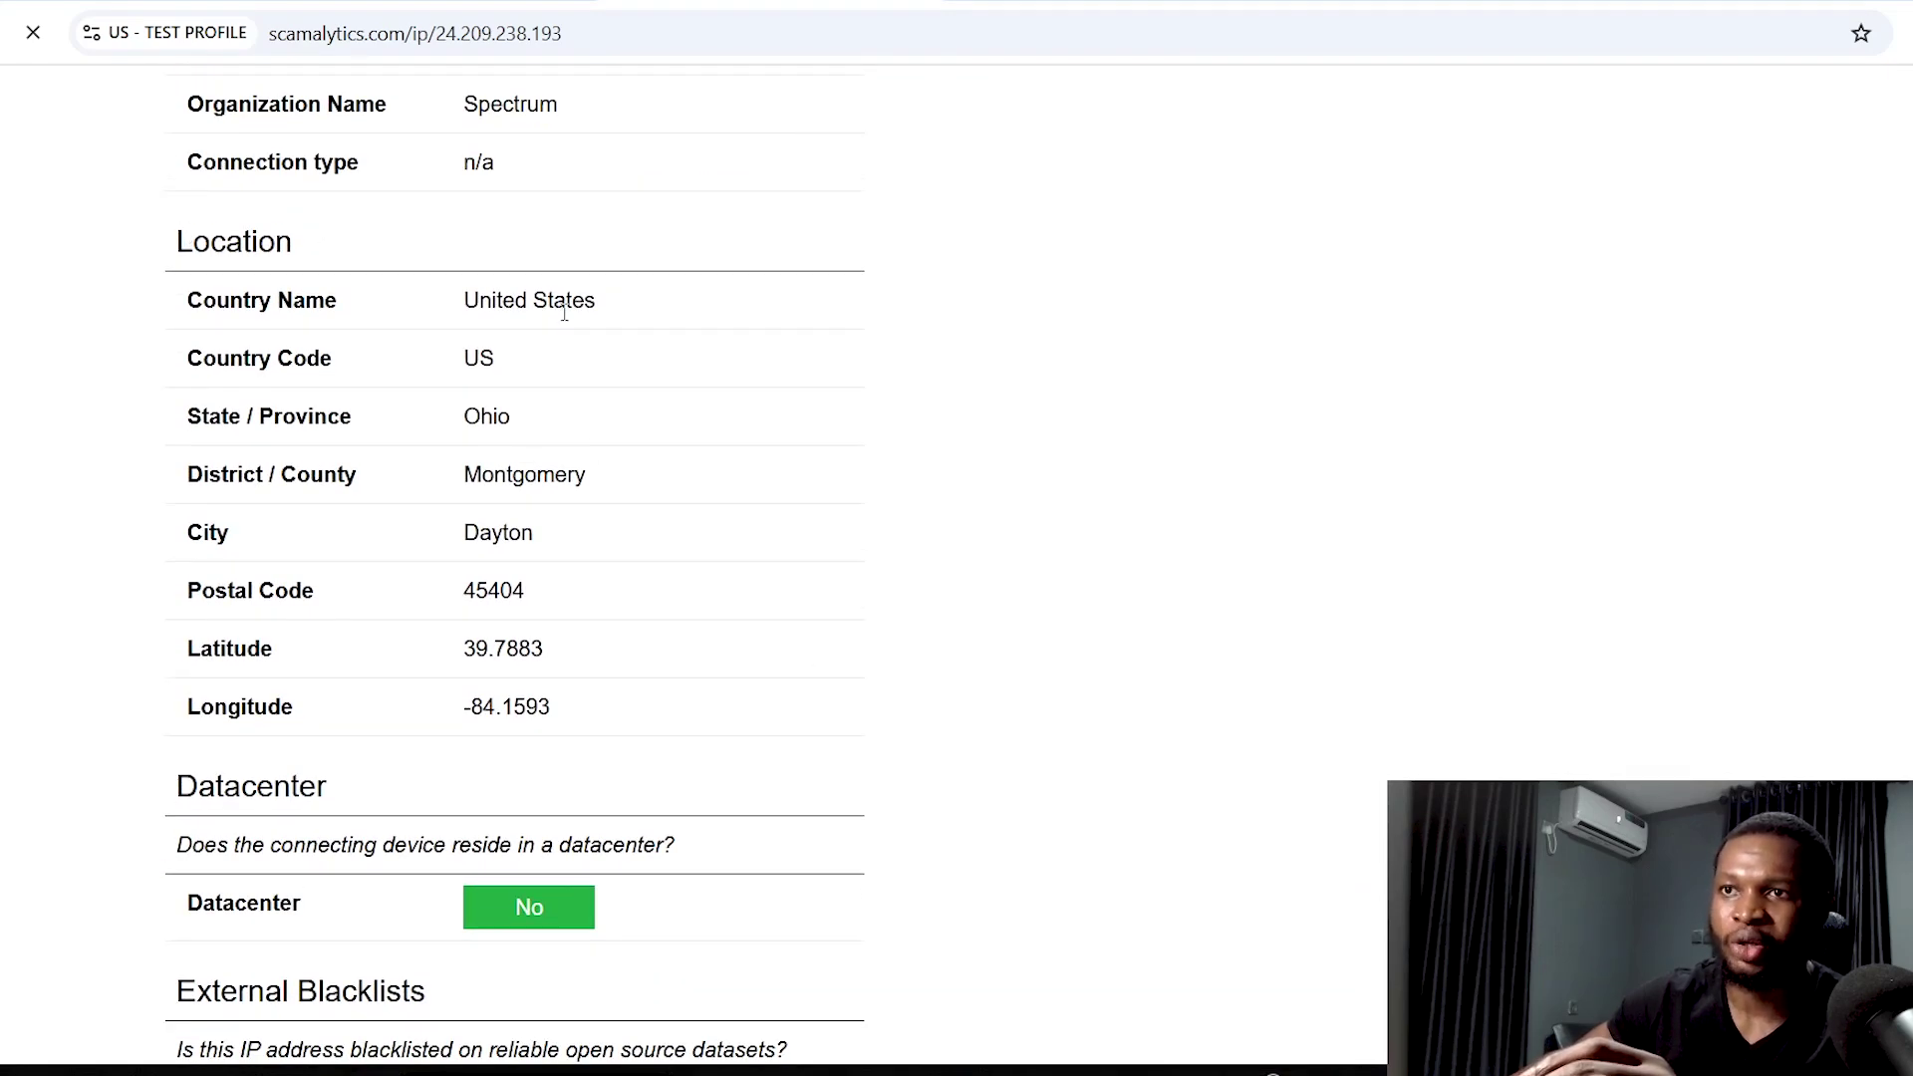
pyautogui.tripleClick(573, 304)
pyautogui.moveTo(299, 428); pyautogui.dragTo(389, 543)
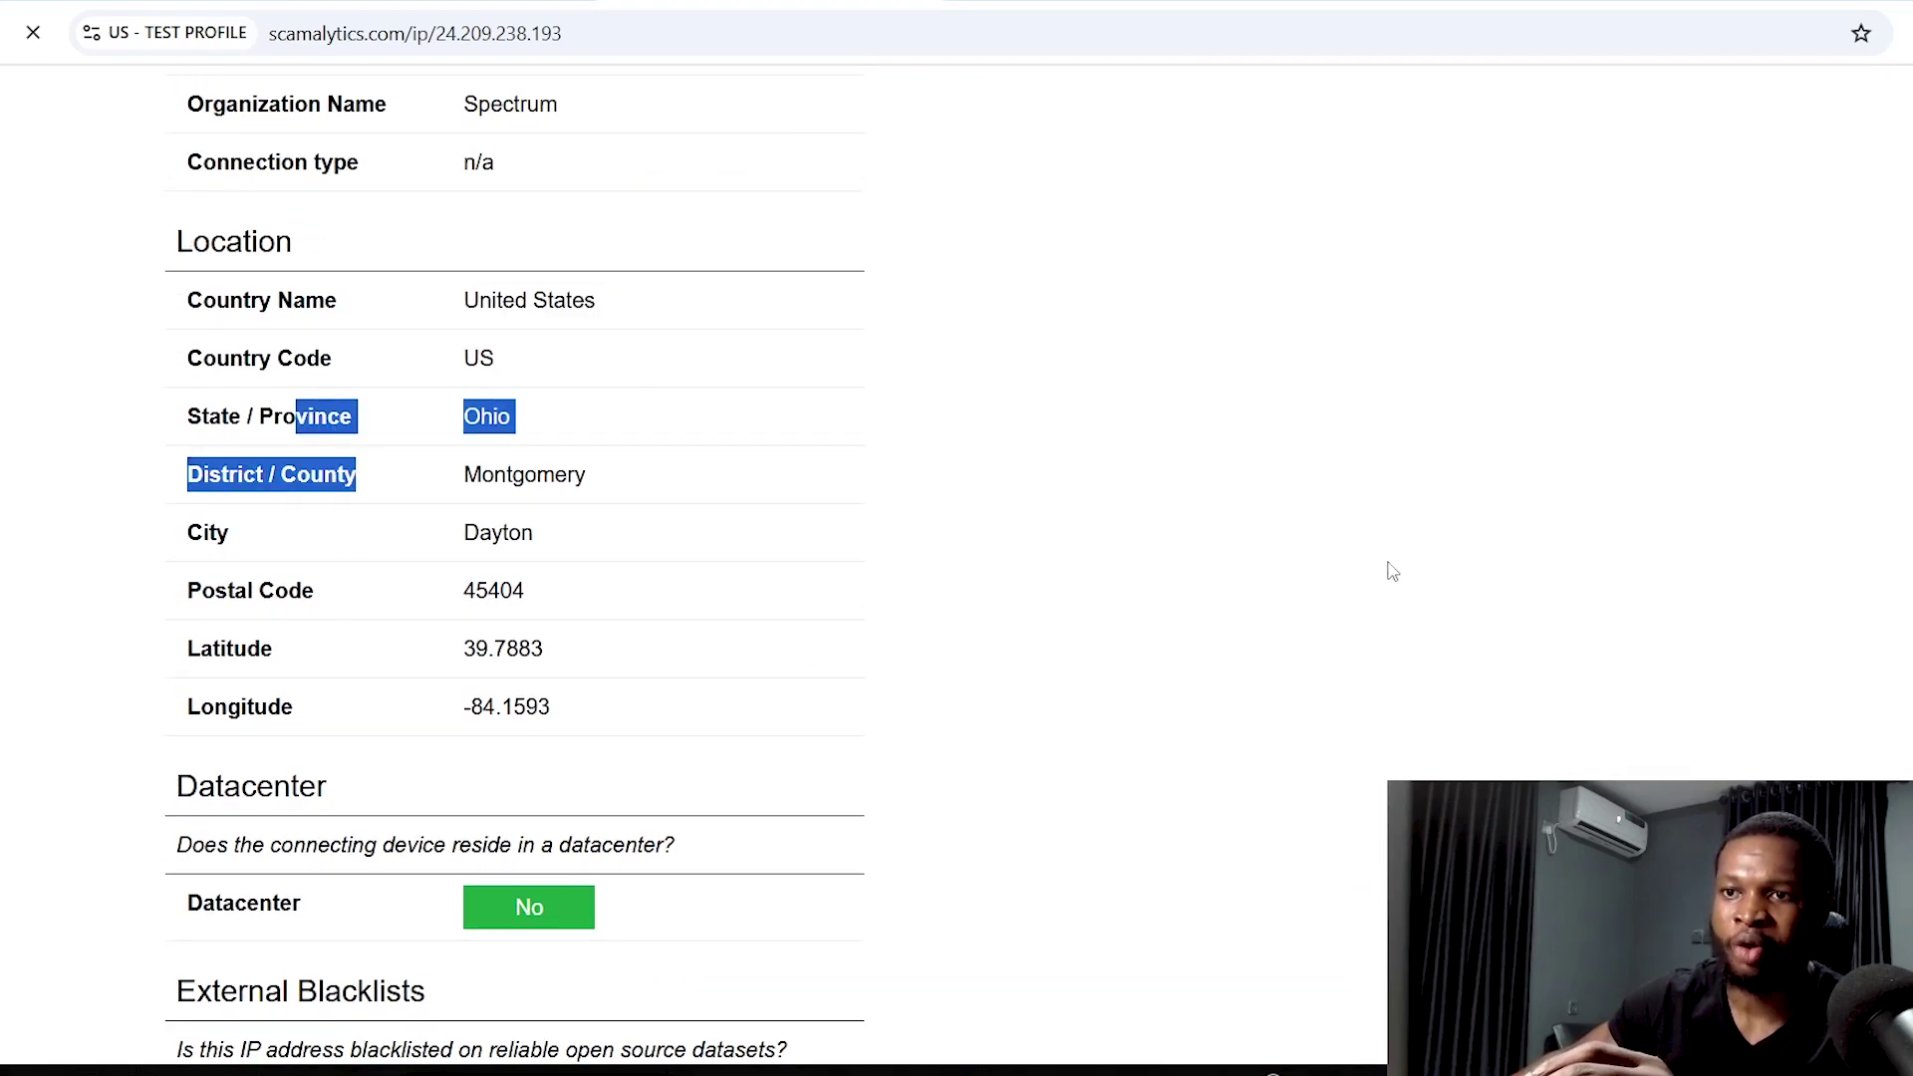
pyautogui.scroll(-7, 956, 538)
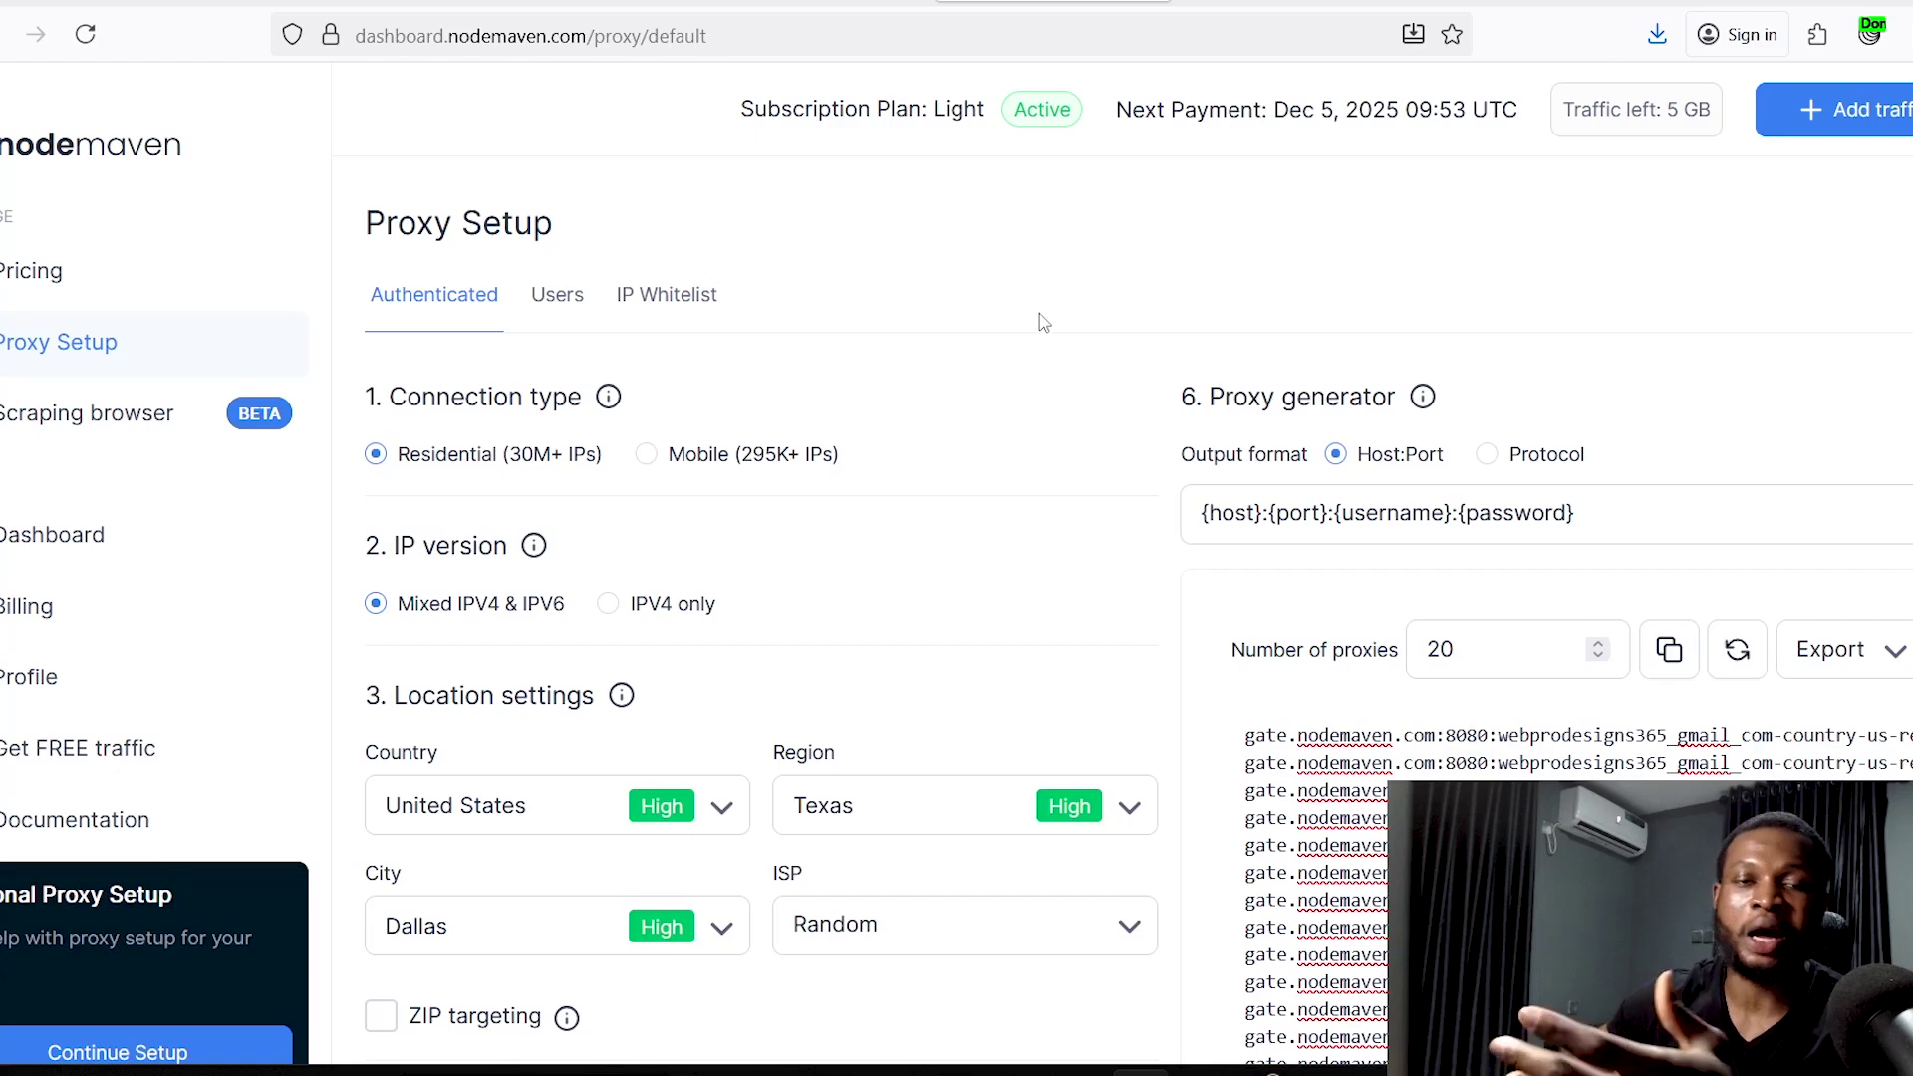